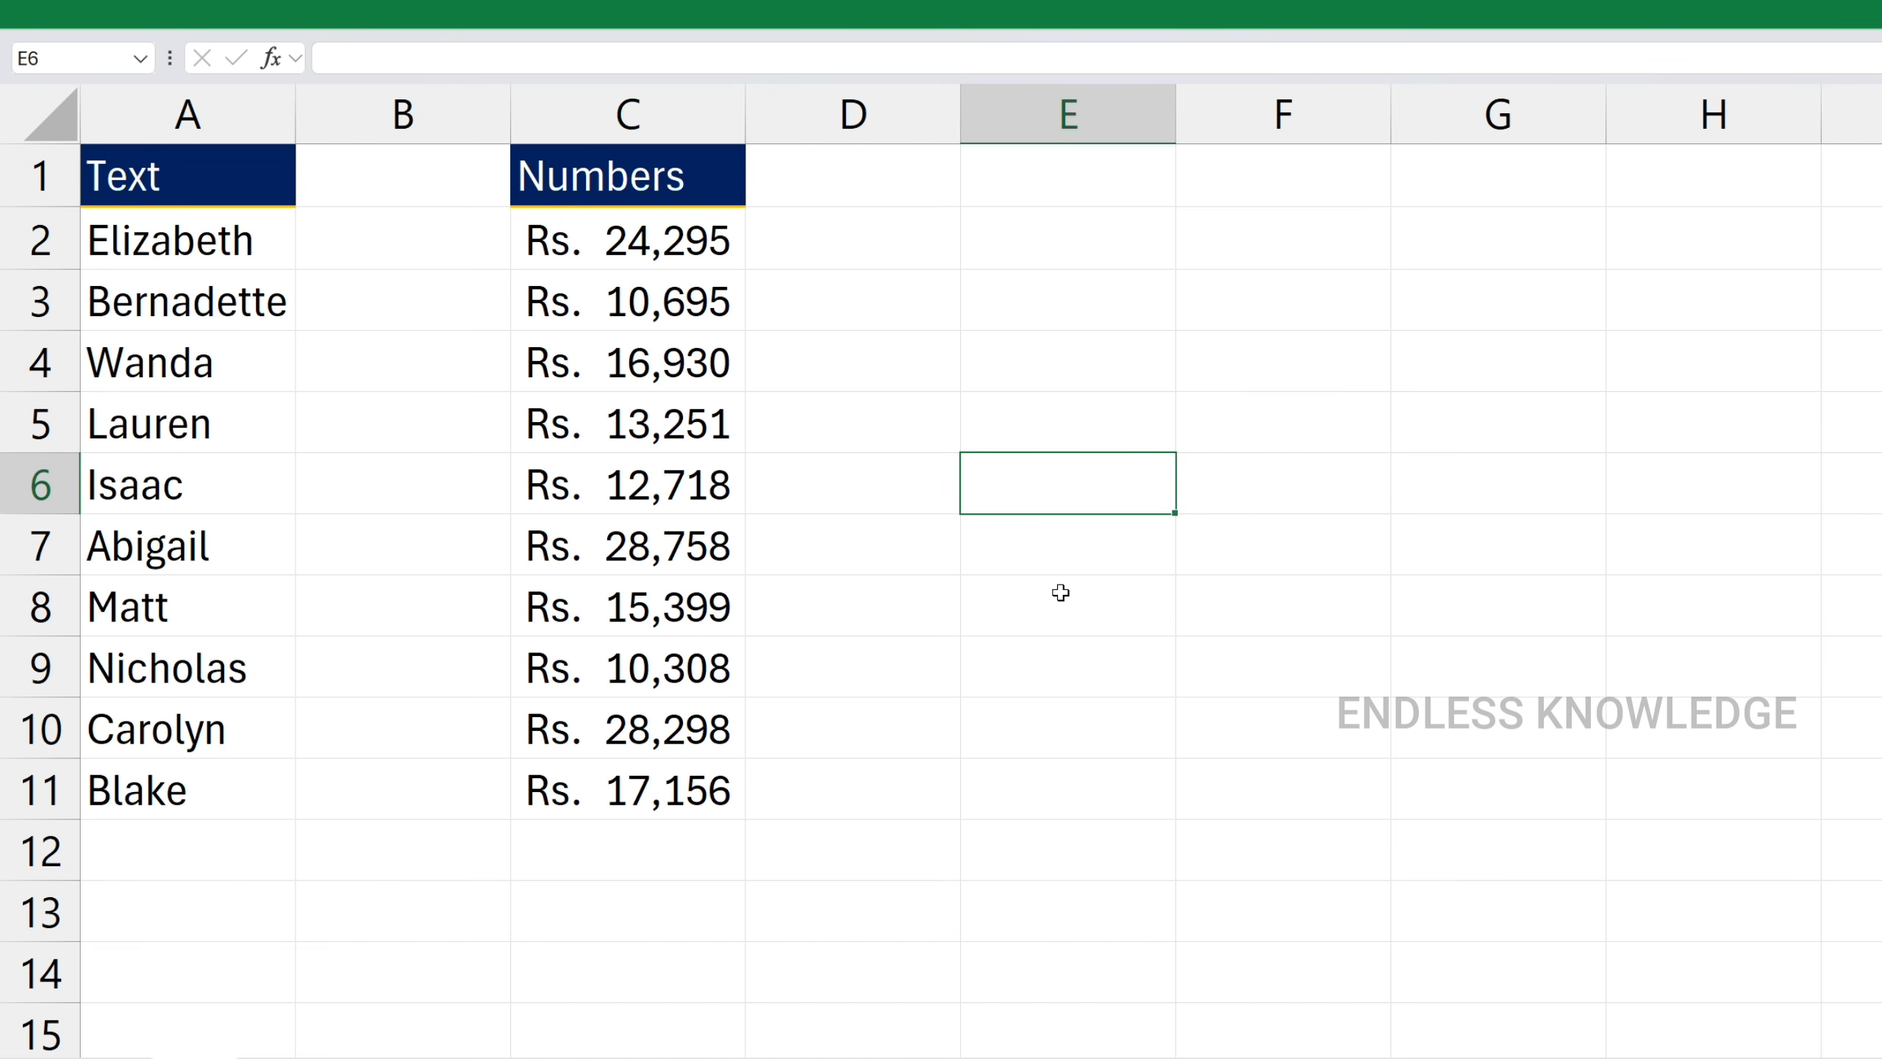
Sort the names in A2:A11 of the Text column from A to Z
{"action": "left_click_drag", "start_coordinate": [201, 243], "coordinate": [231, 785]}
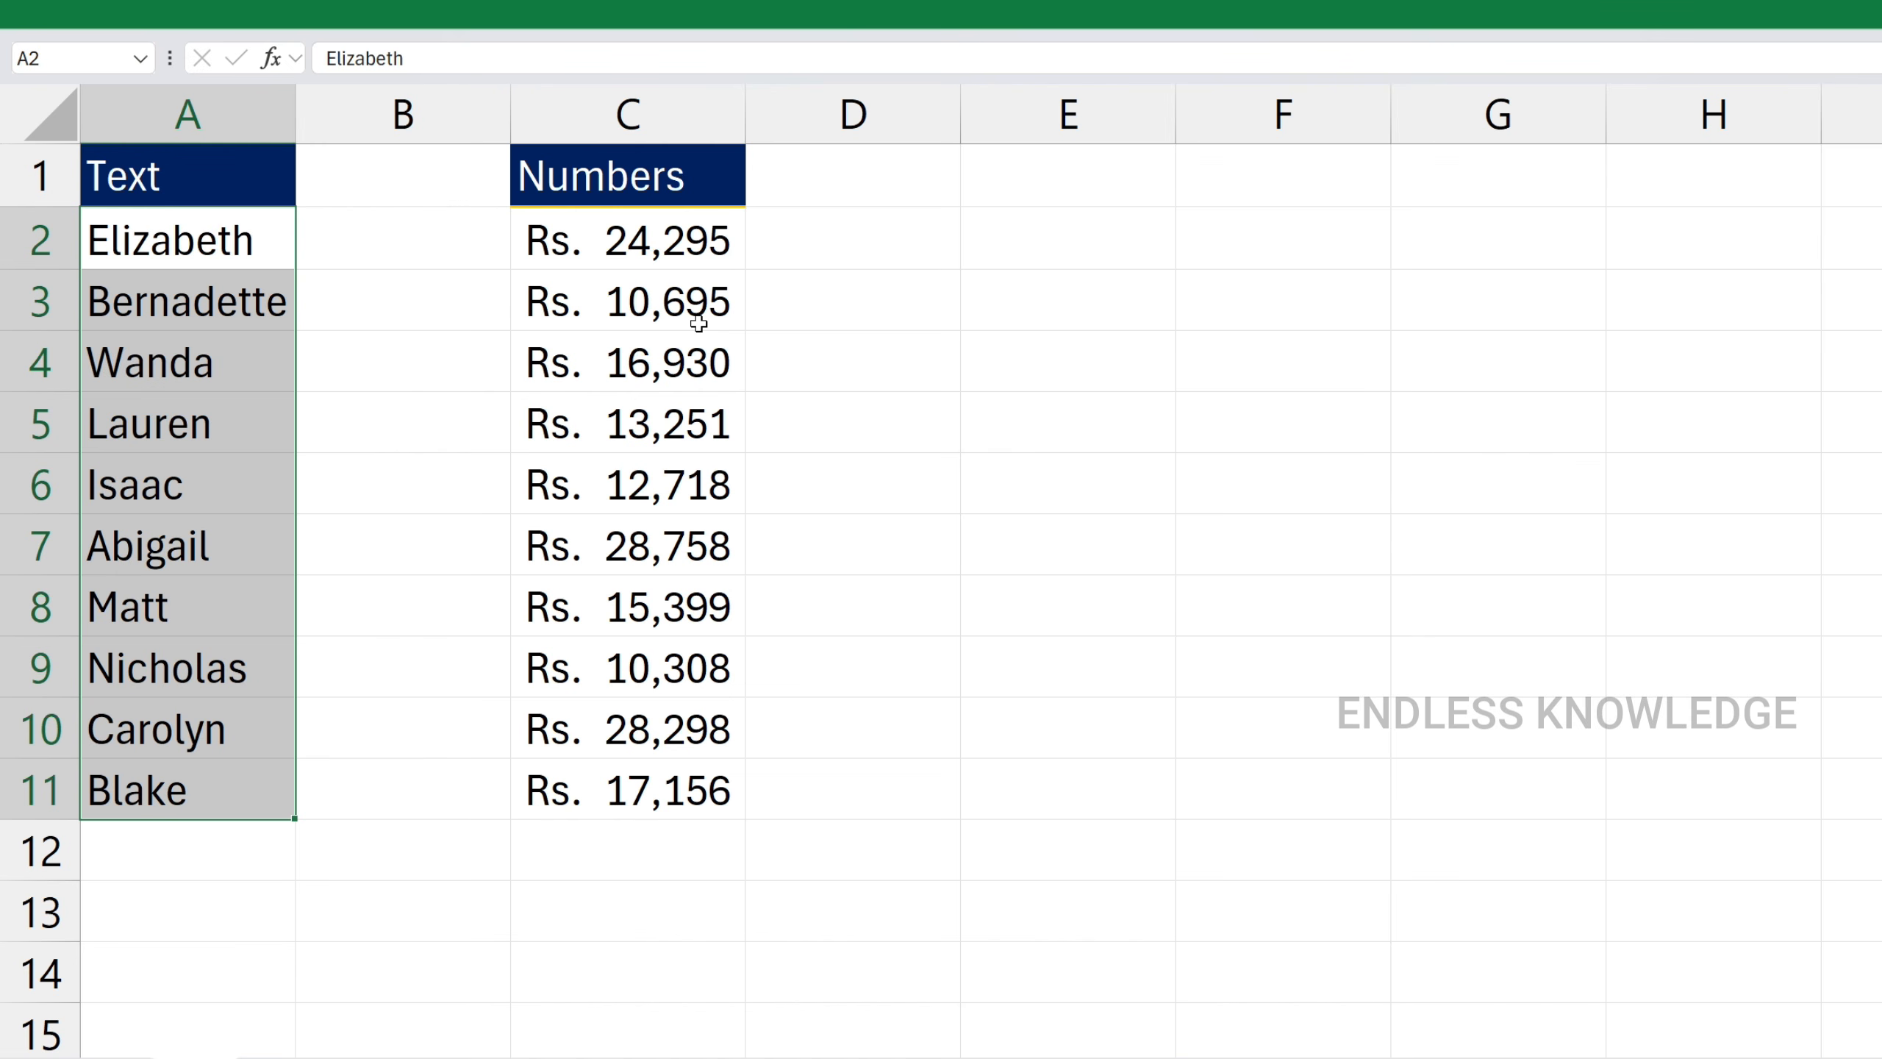
{"action": "left_click", "coordinate": [1001, 442]}
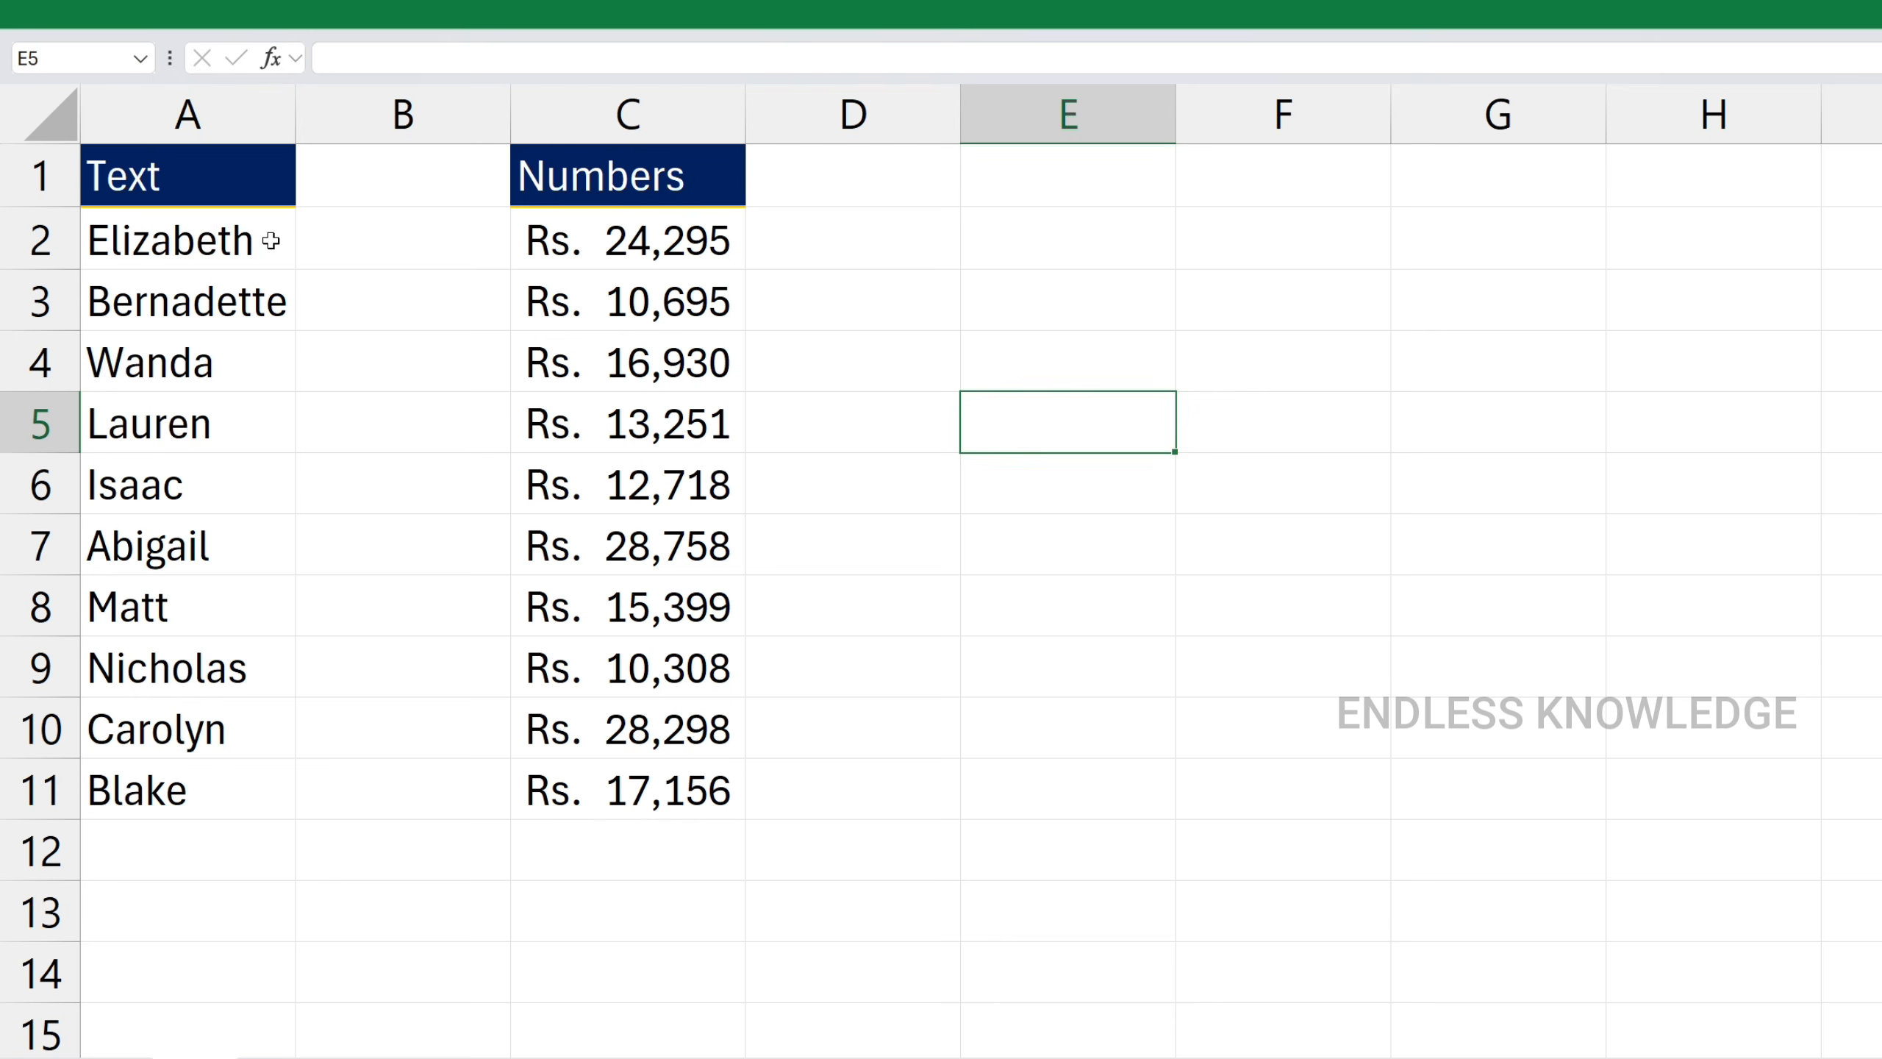
{"action": "left_click_drag", "start_coordinate": [271, 240], "coordinate": [220, 795]}
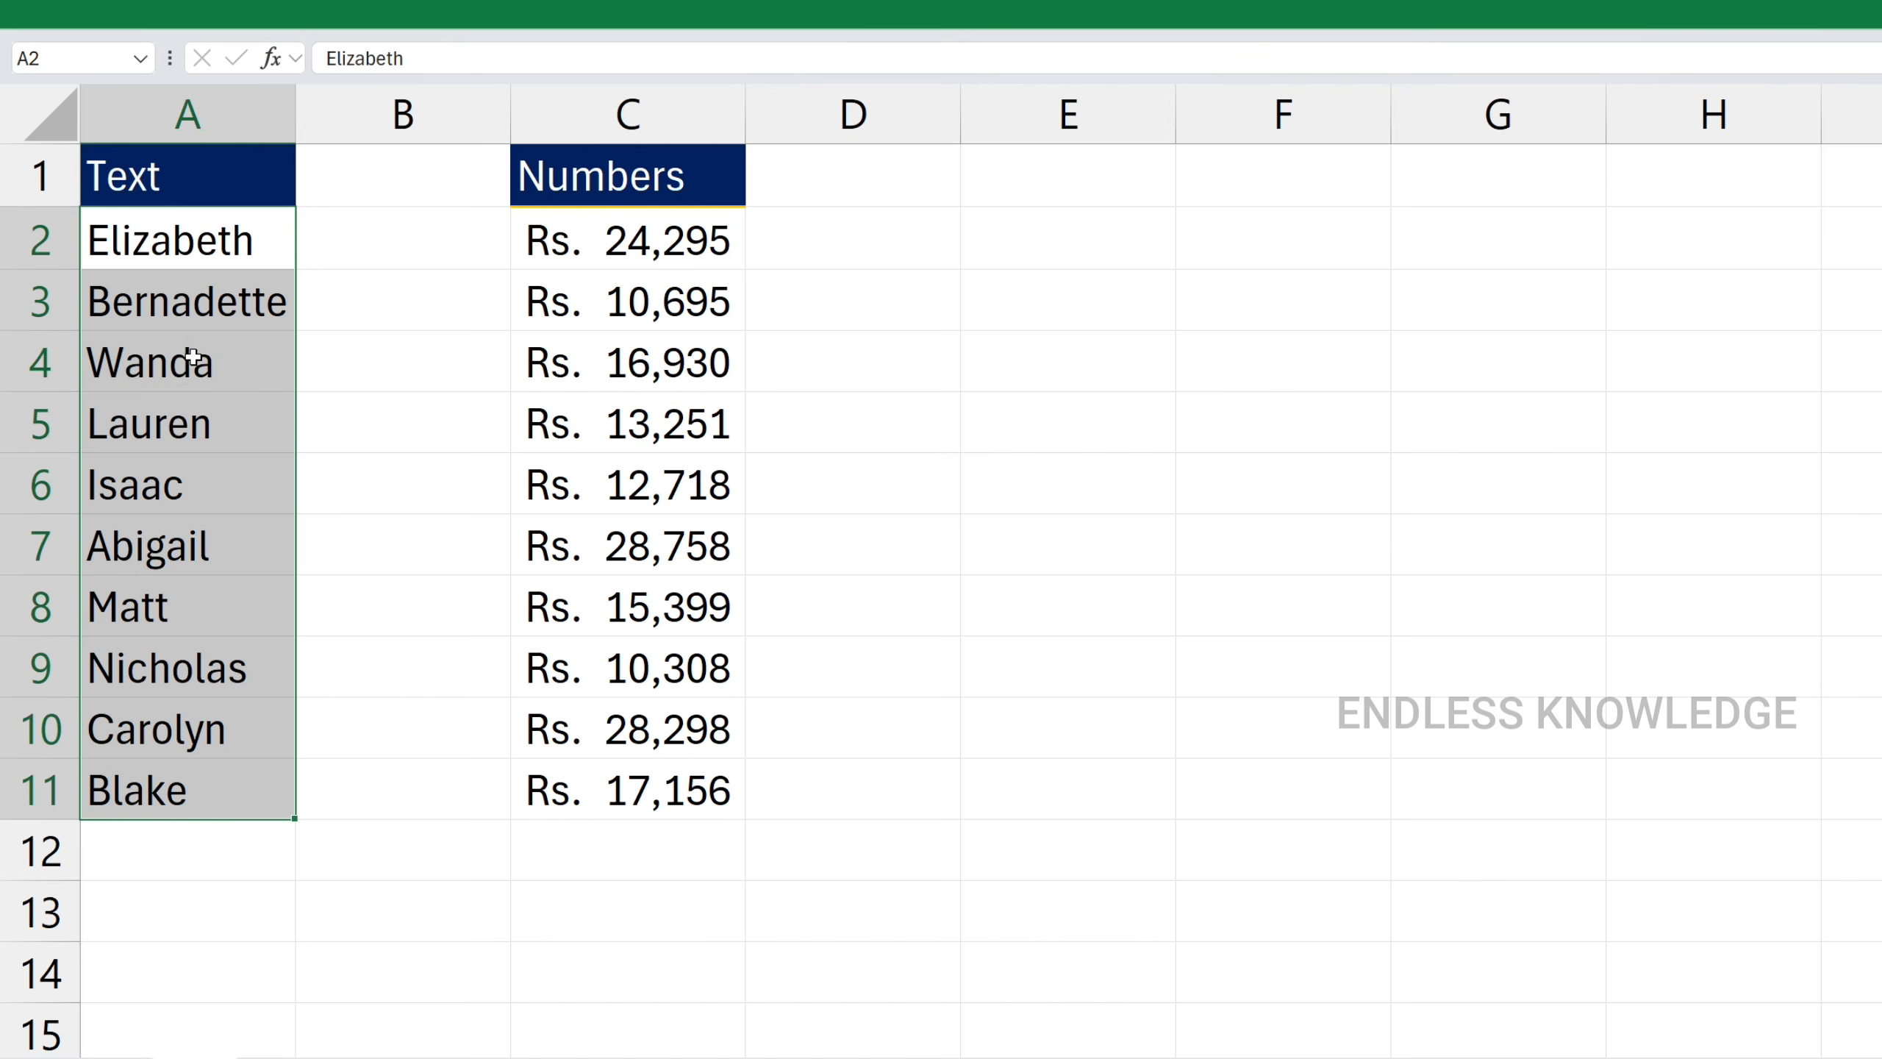
{"action": "left_click", "coordinate": [438, 16]}
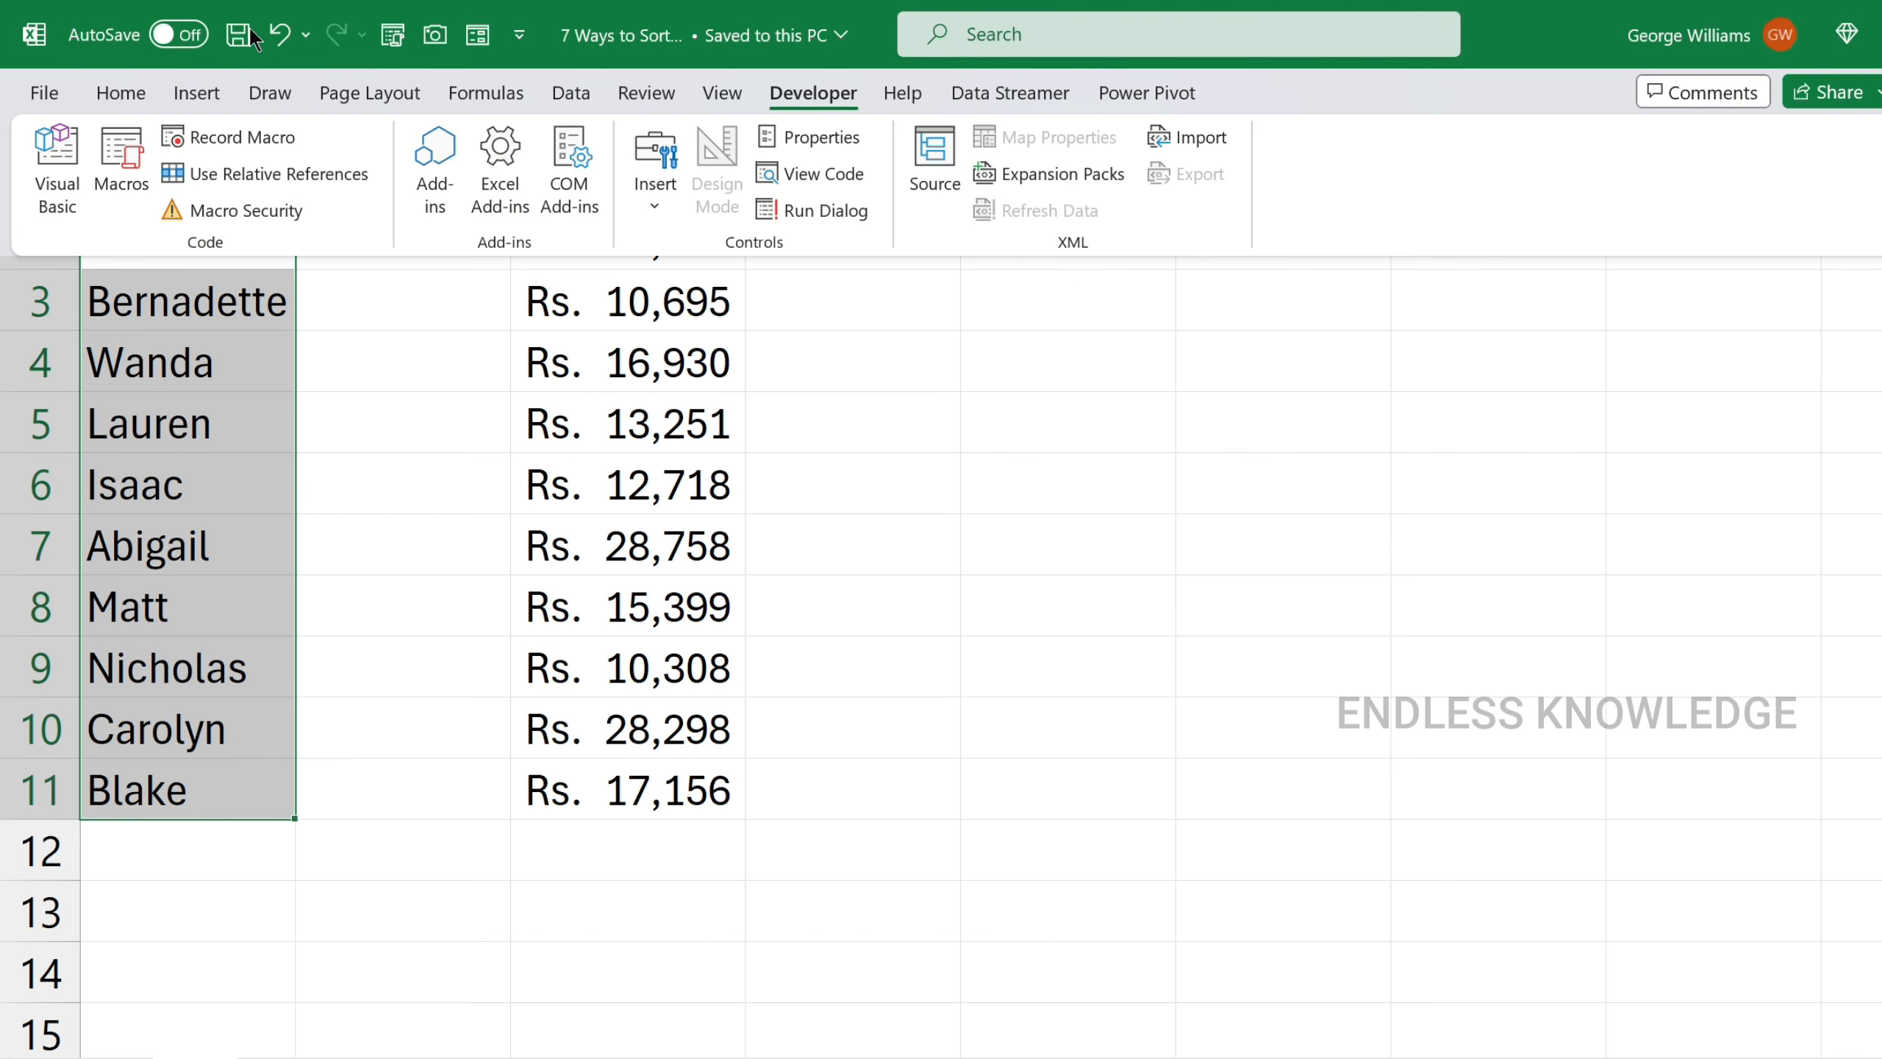
{"action": "left_click", "coordinate": [120, 93]}
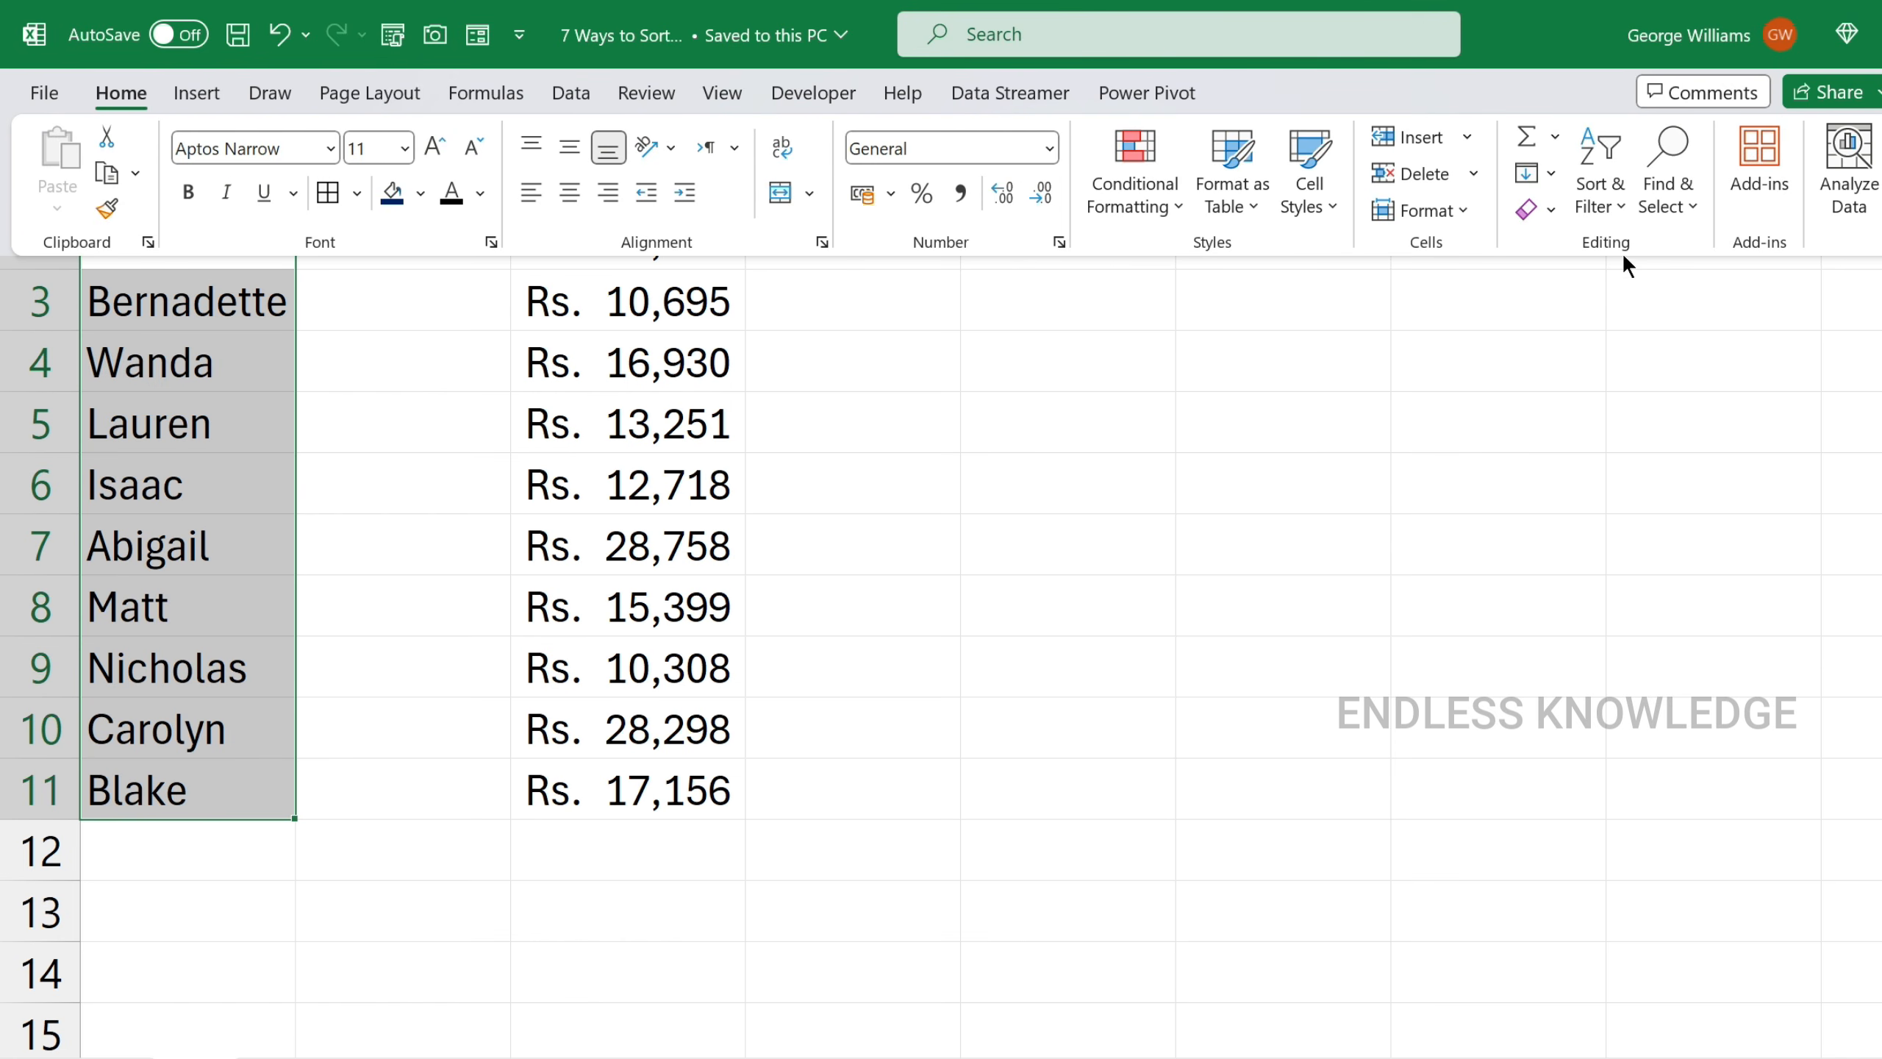
{"action": "left_click", "coordinate": [1608, 187]}
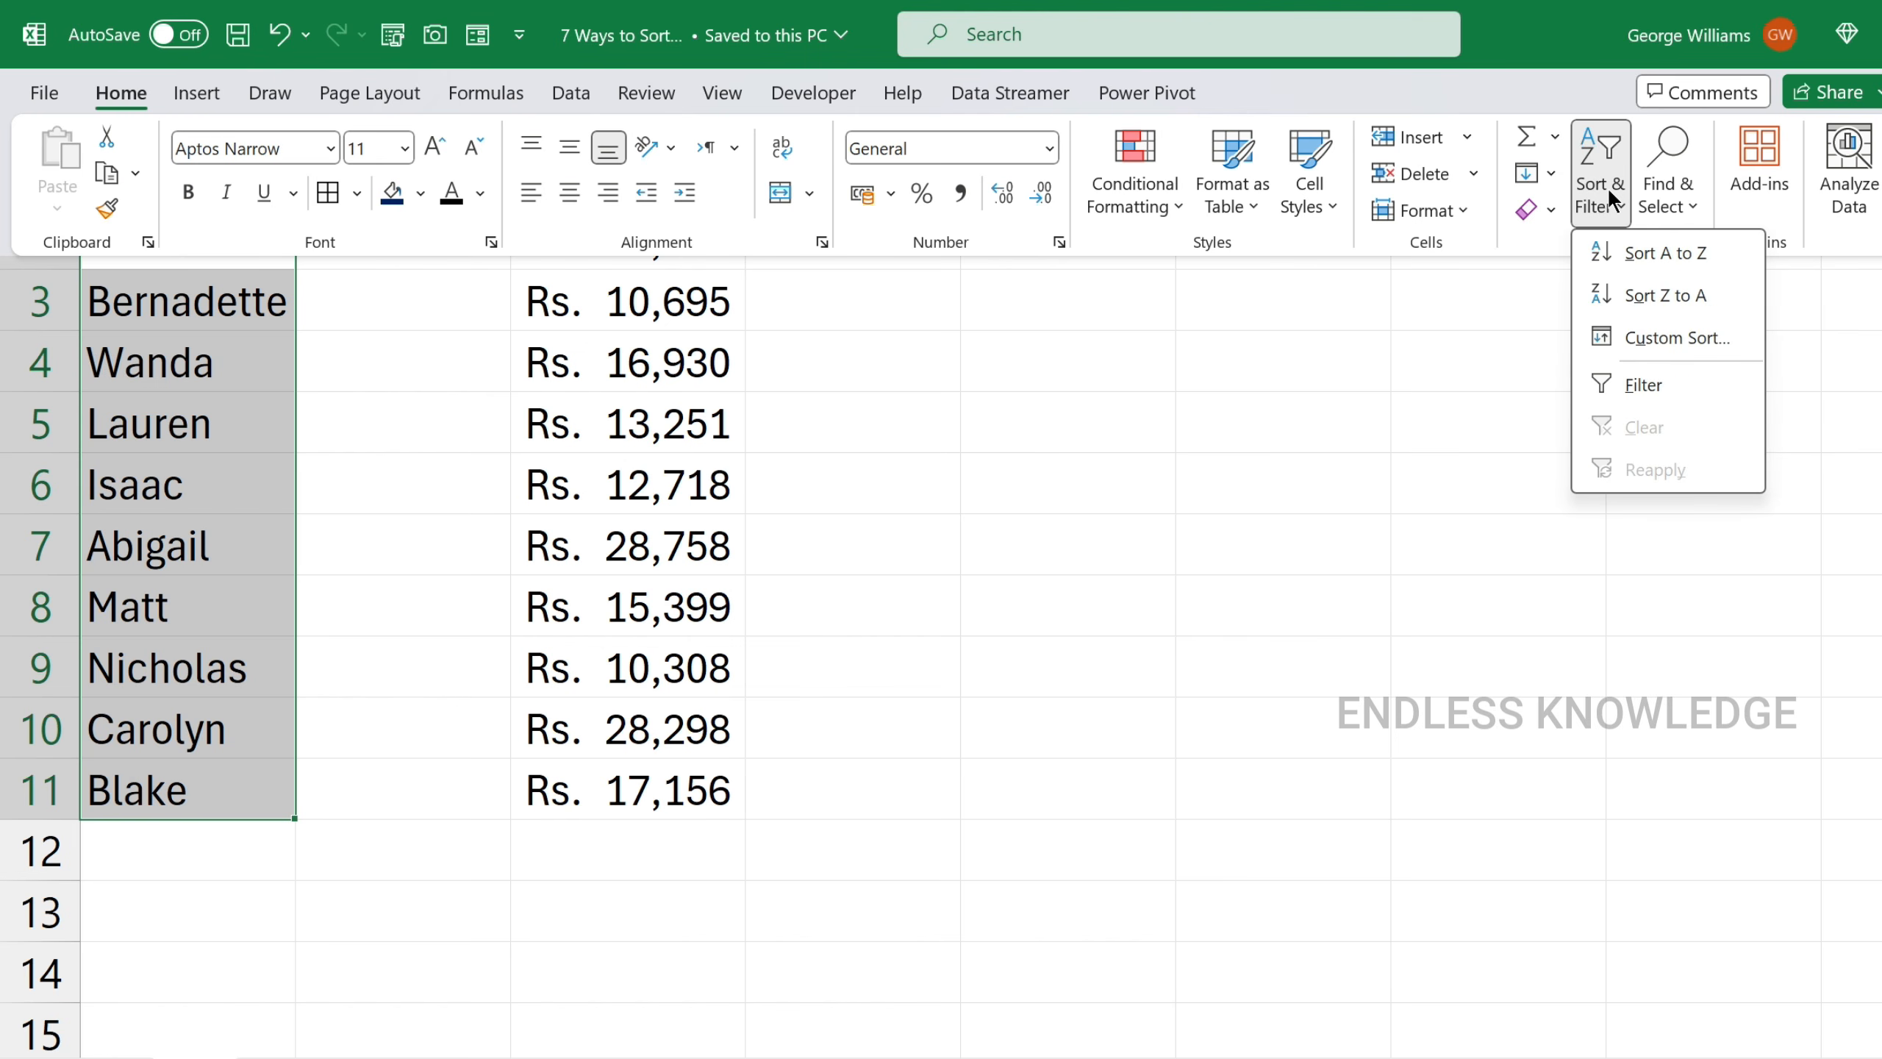
{"action": "left_click", "coordinate": [1663, 253]}
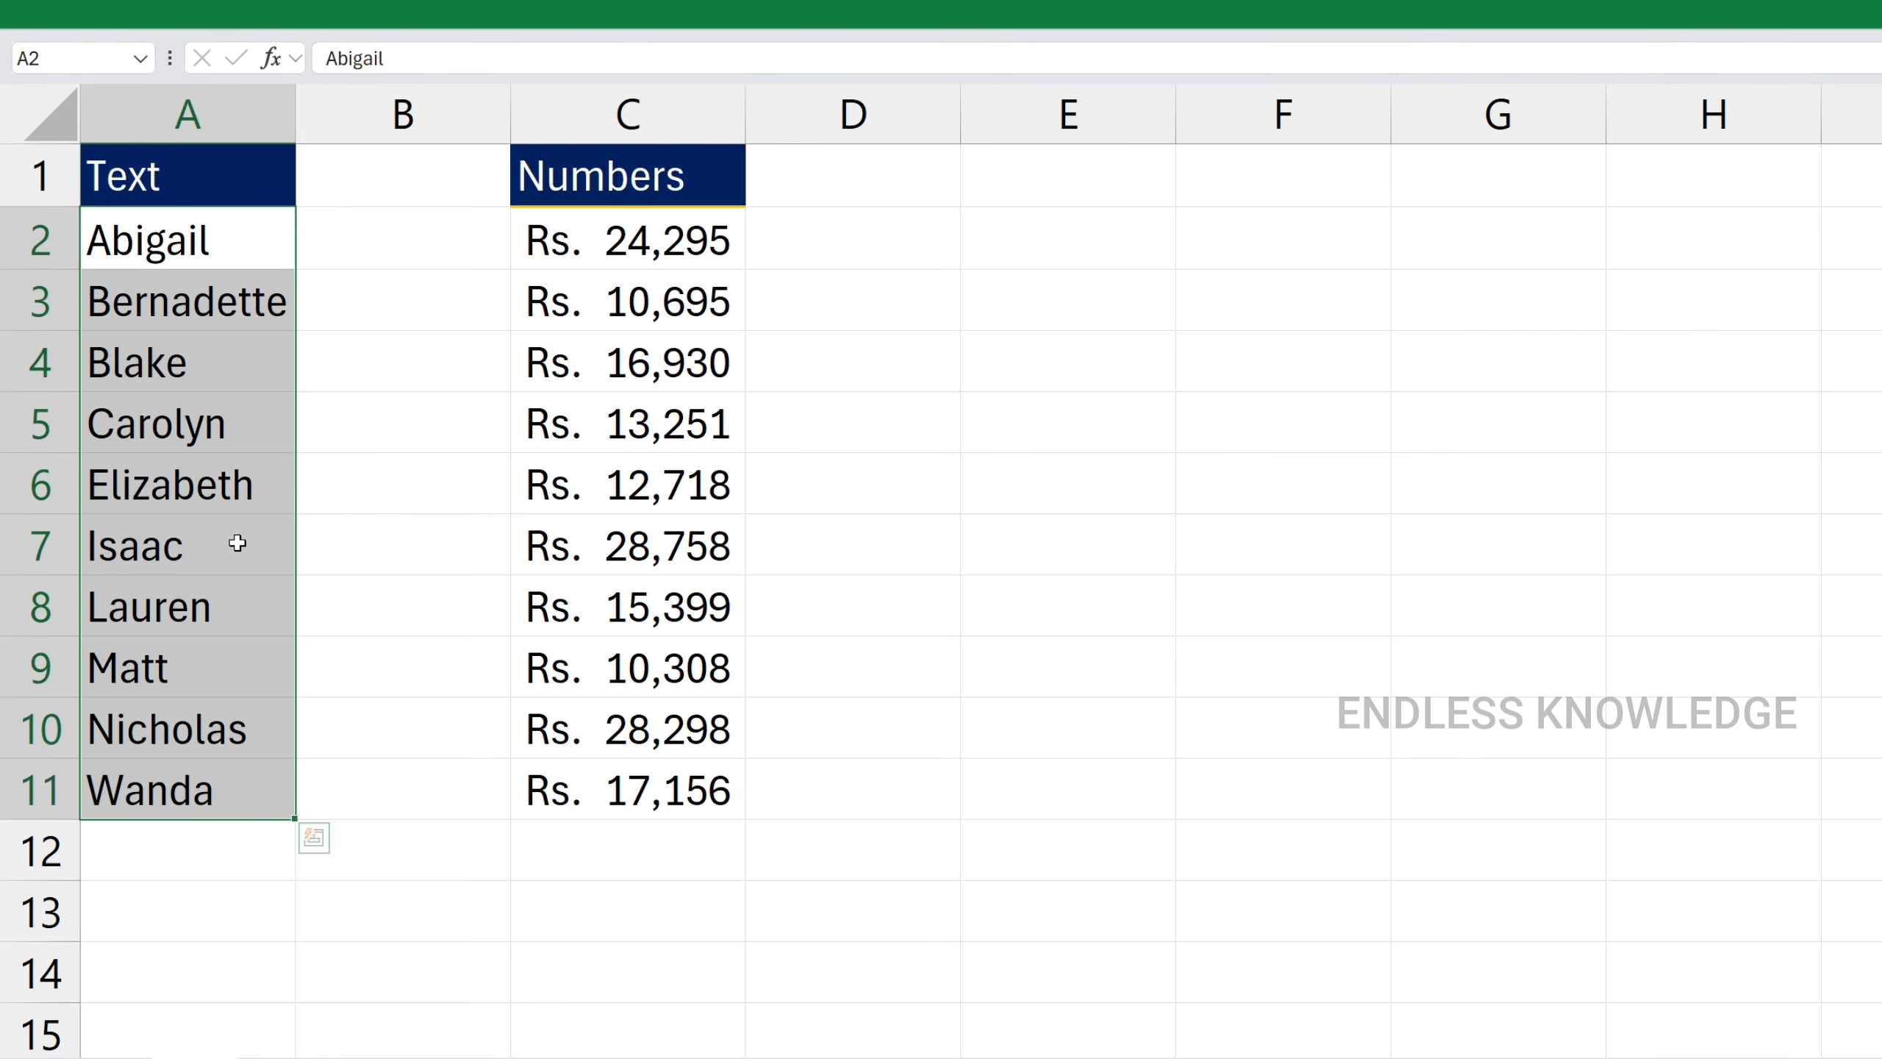
Re-sort the selected Text column names in descending order, from Z to A
{"action": "left_click", "coordinate": [547, 13]}
{"action": "left_click", "coordinate": [1601, 199]}
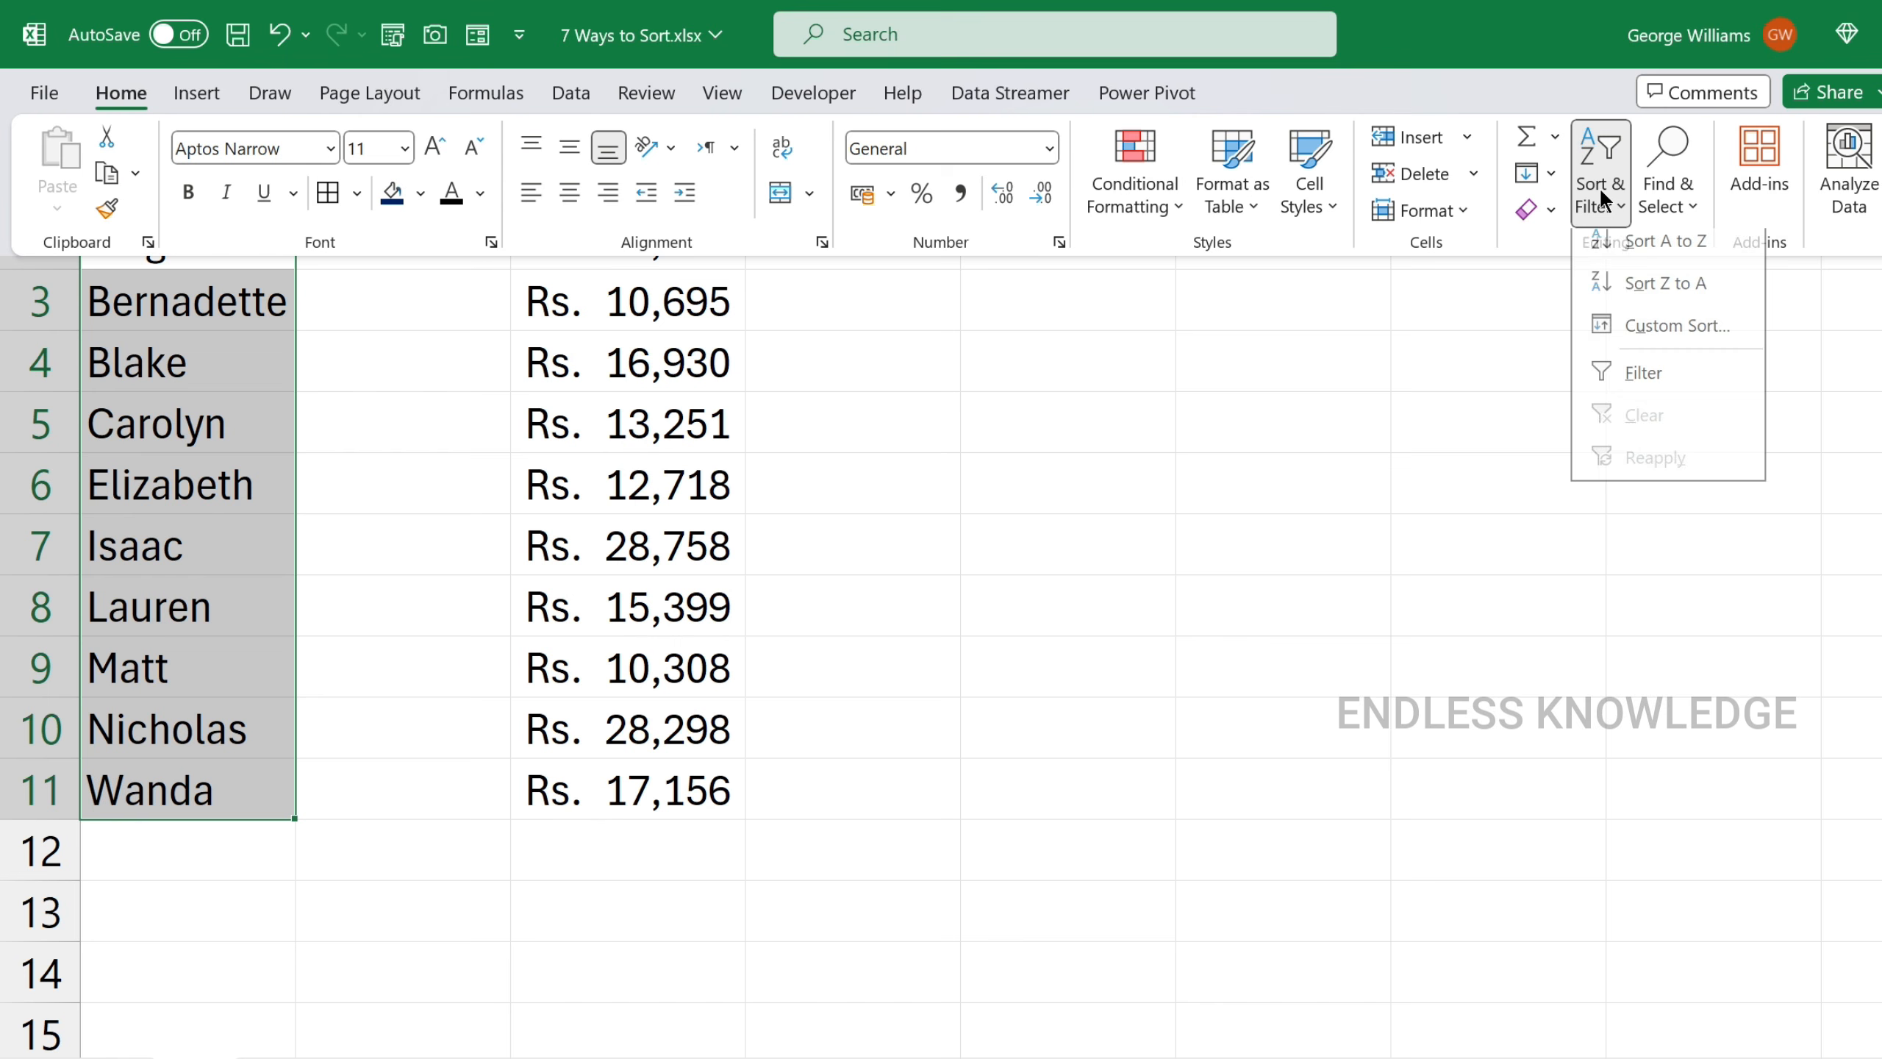
{"action": "left_click", "coordinate": [1626, 289]}
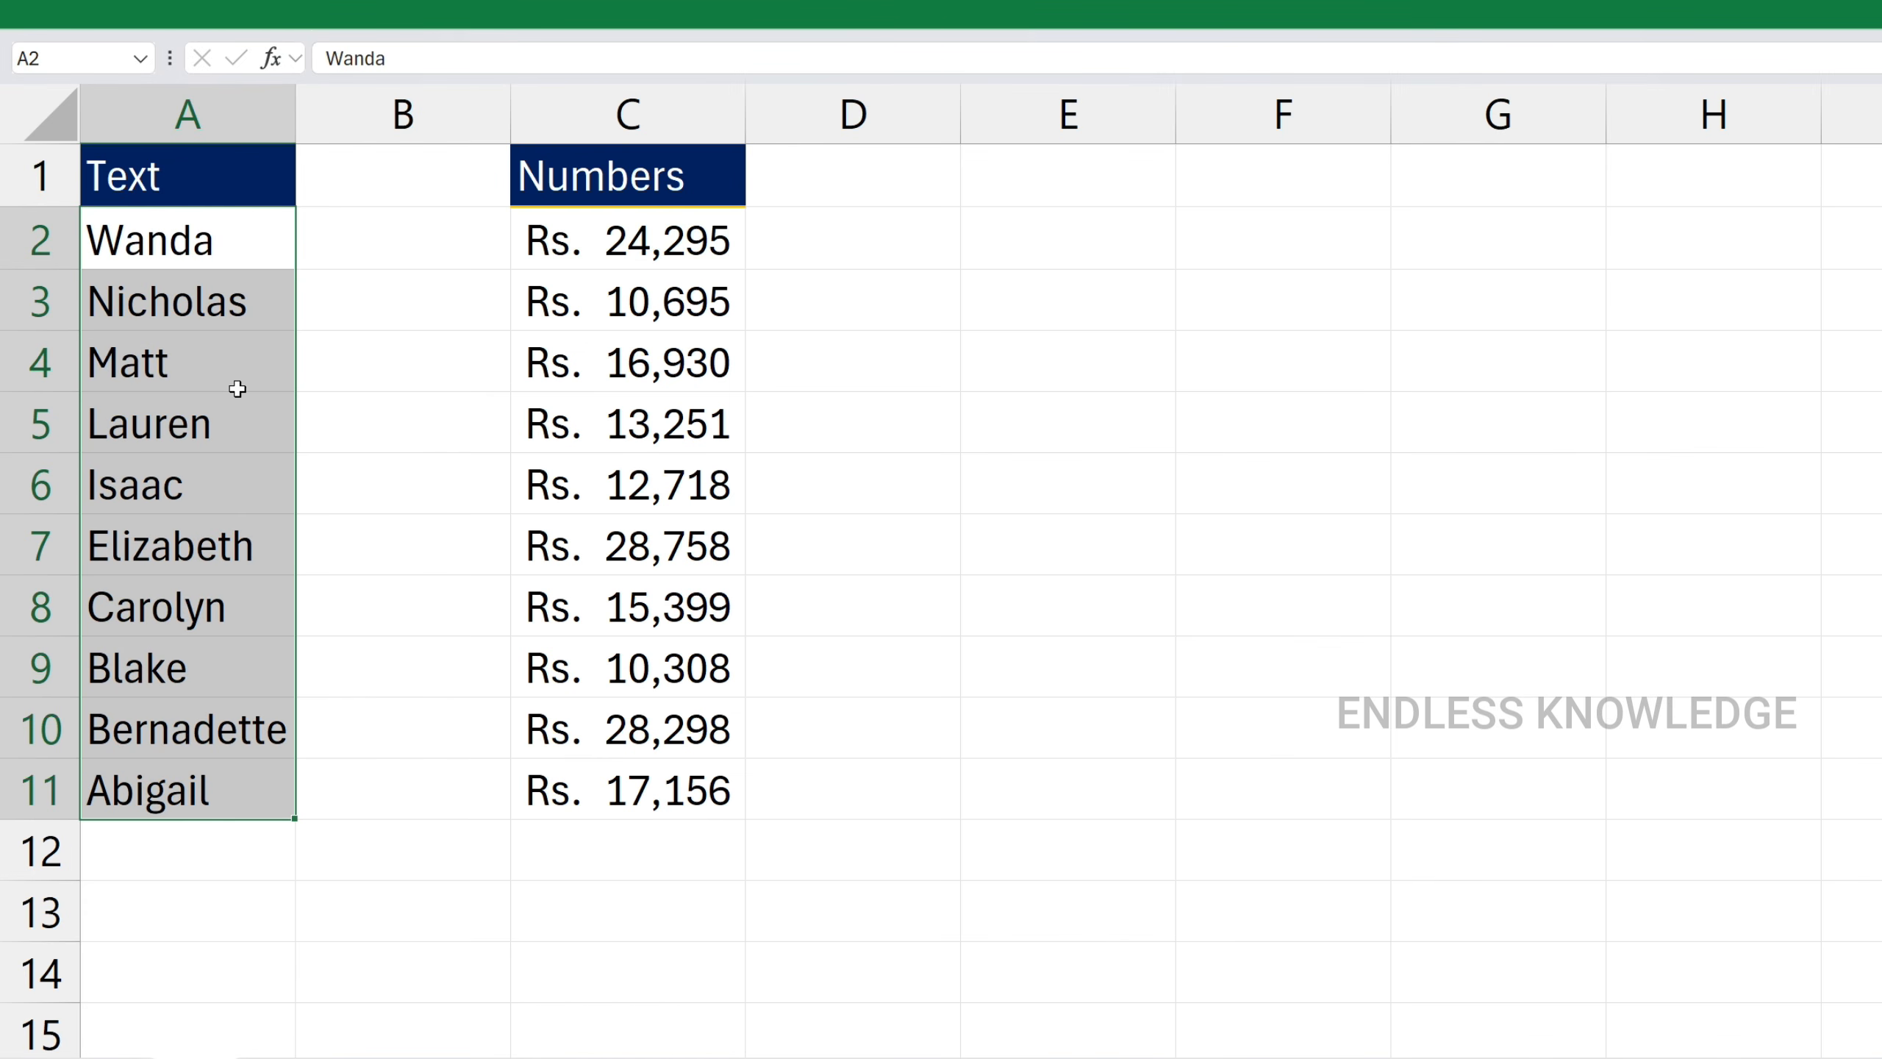
Sort the amounts in C2:C11 of the Numbers column from smallest to largest
{"action": "left_click_drag", "start_coordinate": [716, 242], "coordinate": [656, 812]}
{"action": "left_click", "coordinate": [985, 12]}
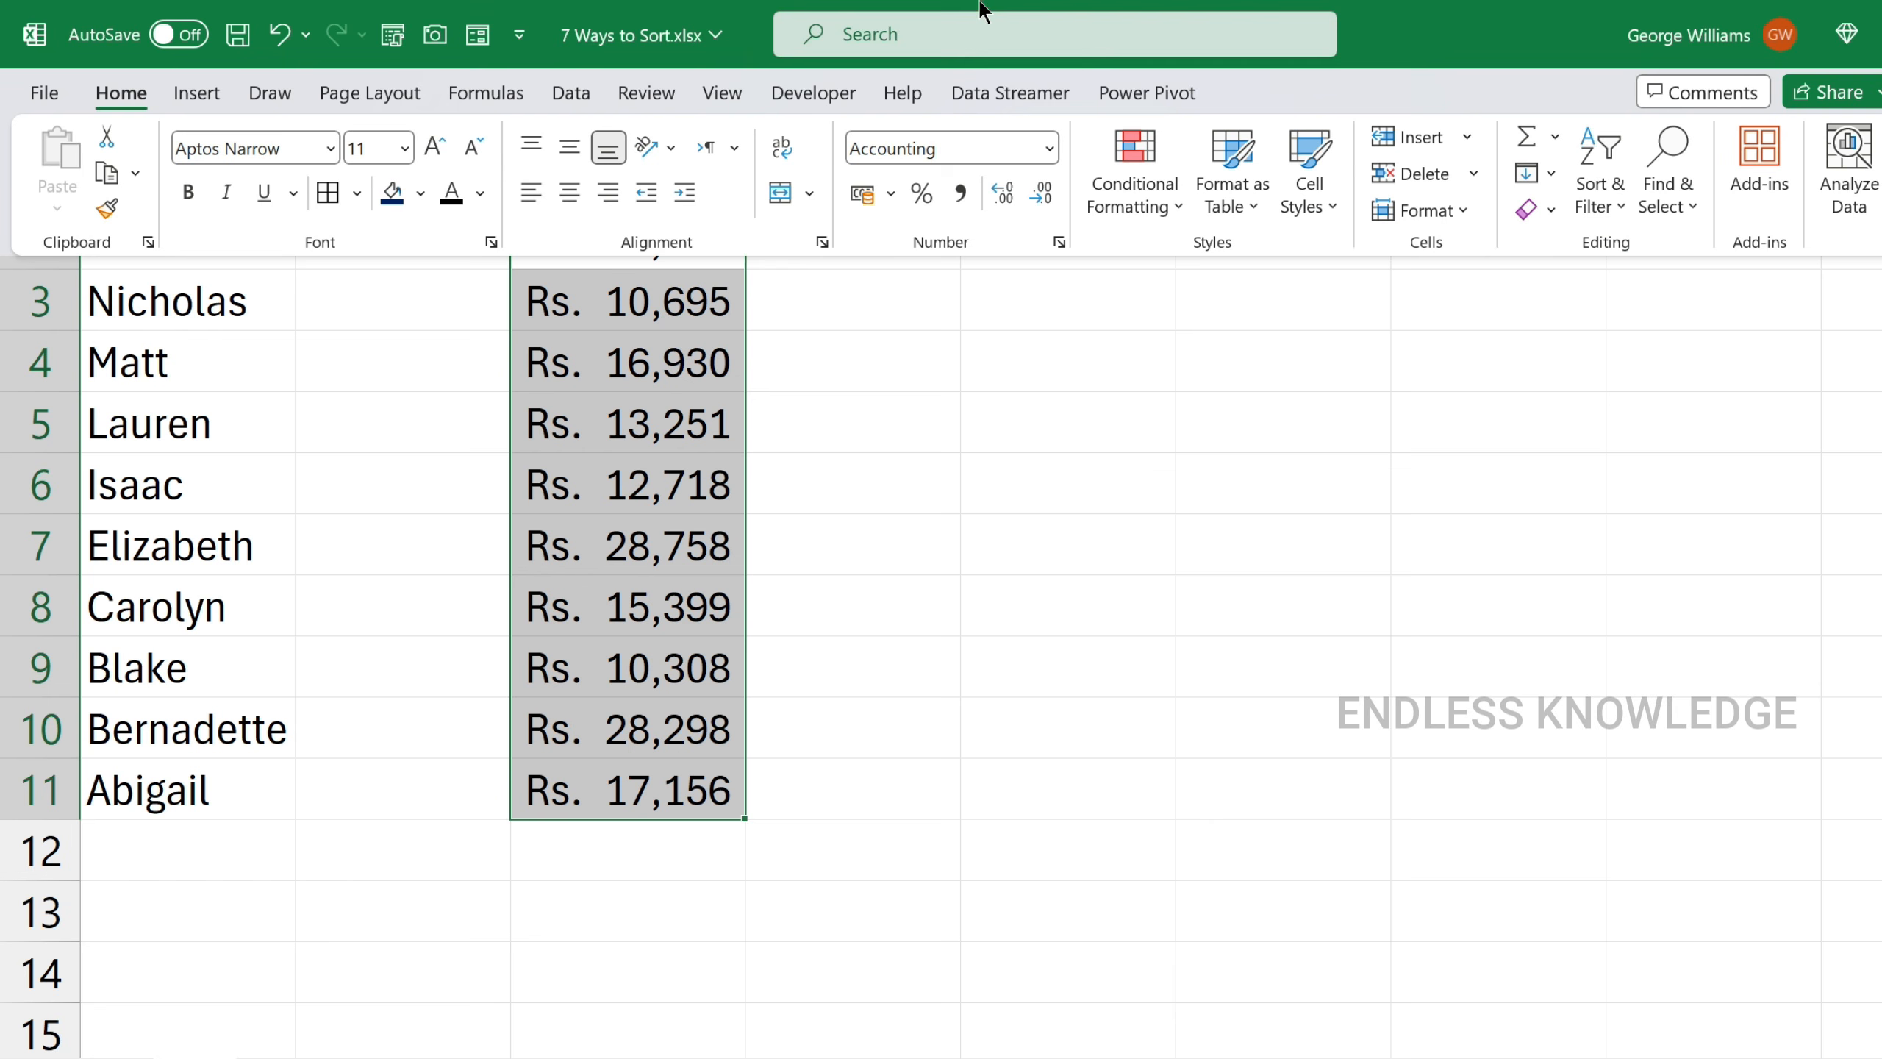
{"action": "left_click", "coordinate": [1598, 198]}
{"action": "left_click", "coordinate": [1718, 259]}
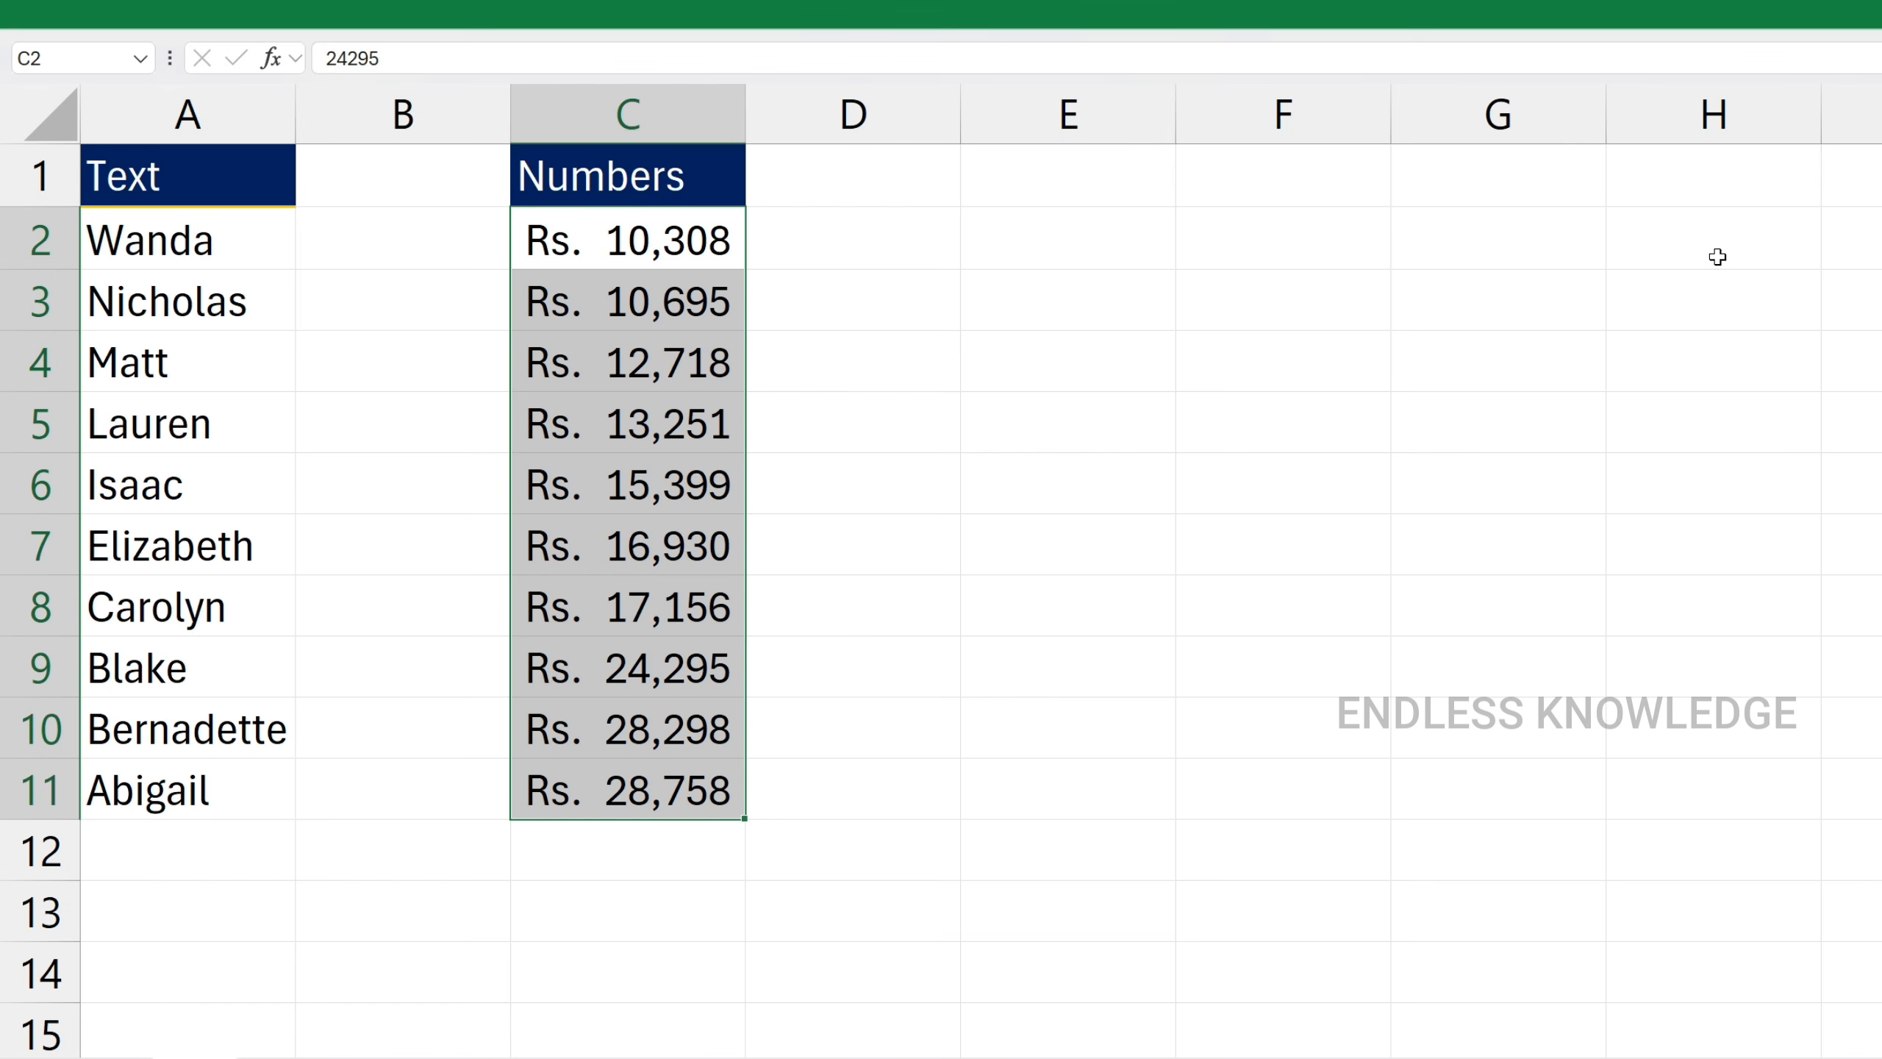
Re-sort the Numbers column amounts from largest to smallest and deselect the range
{"action": "left_click", "coordinate": [943, 13]}
{"action": "left_click", "coordinate": [1588, 198]}
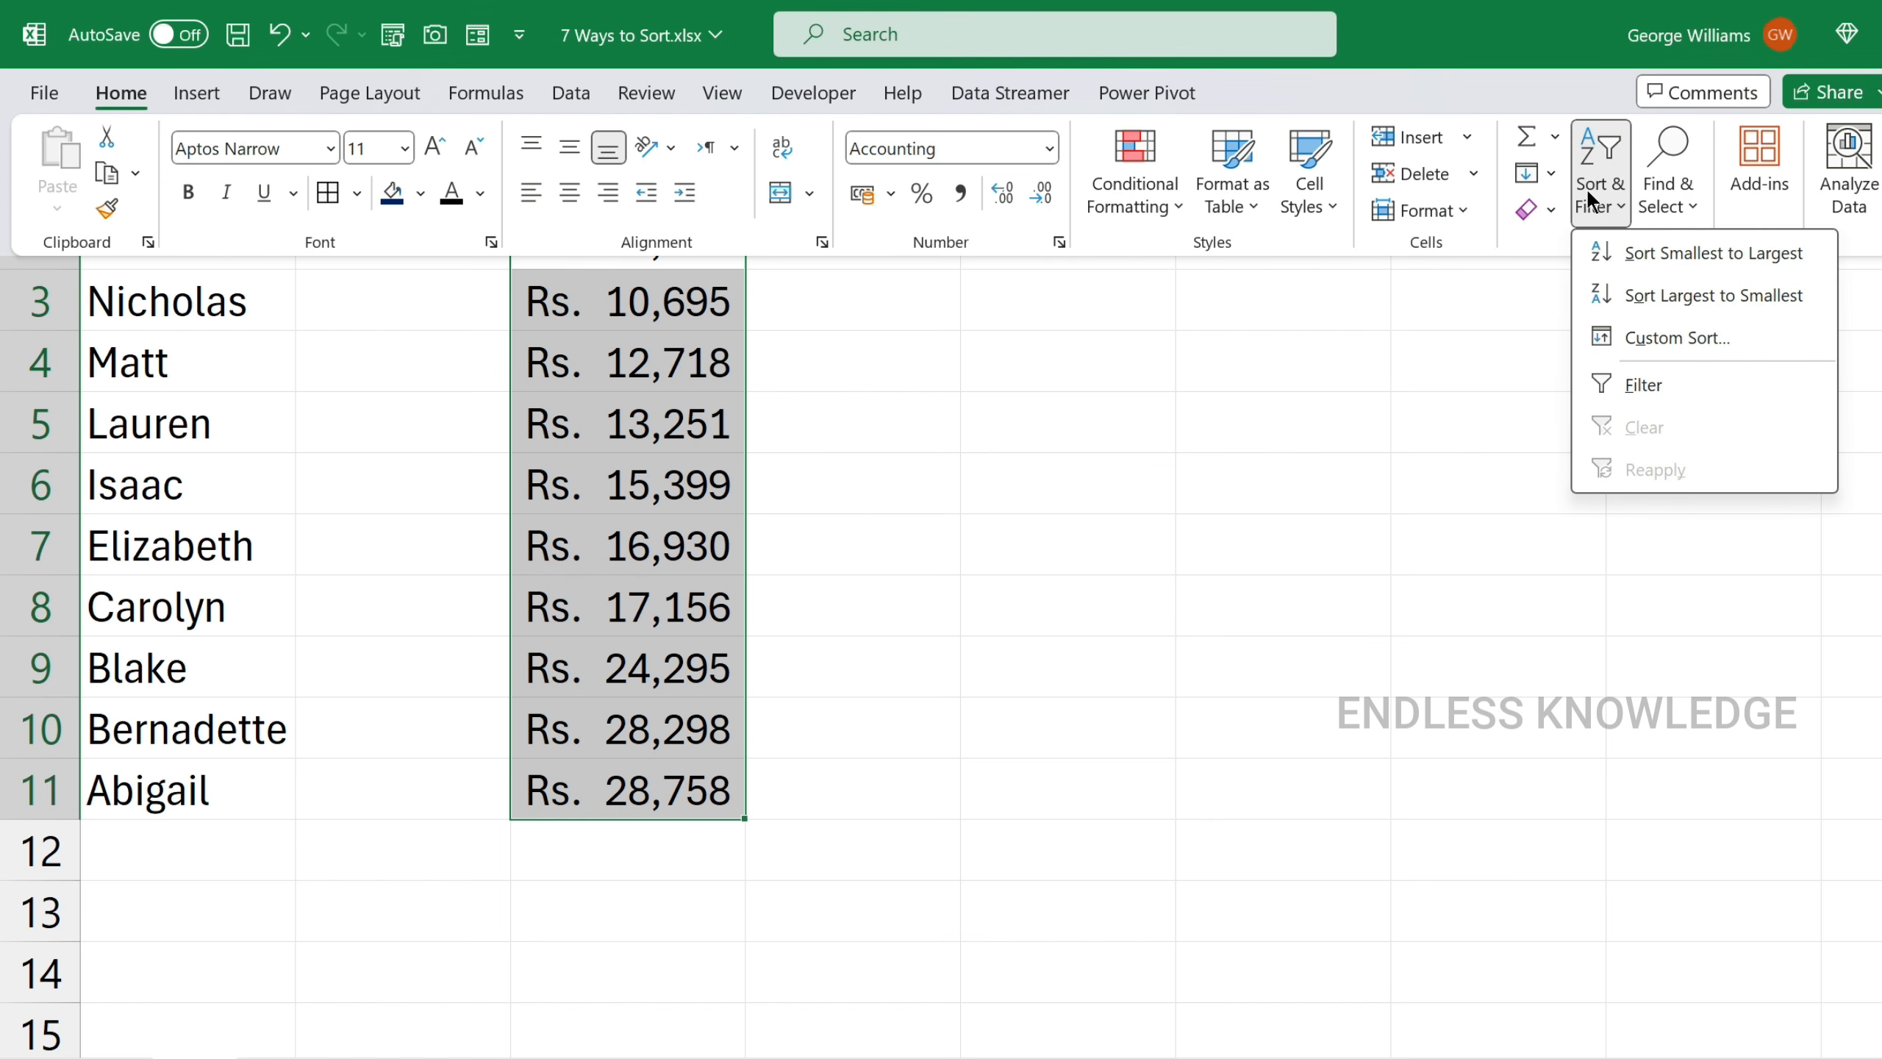
{"action": "left_click", "coordinate": [1694, 297]}
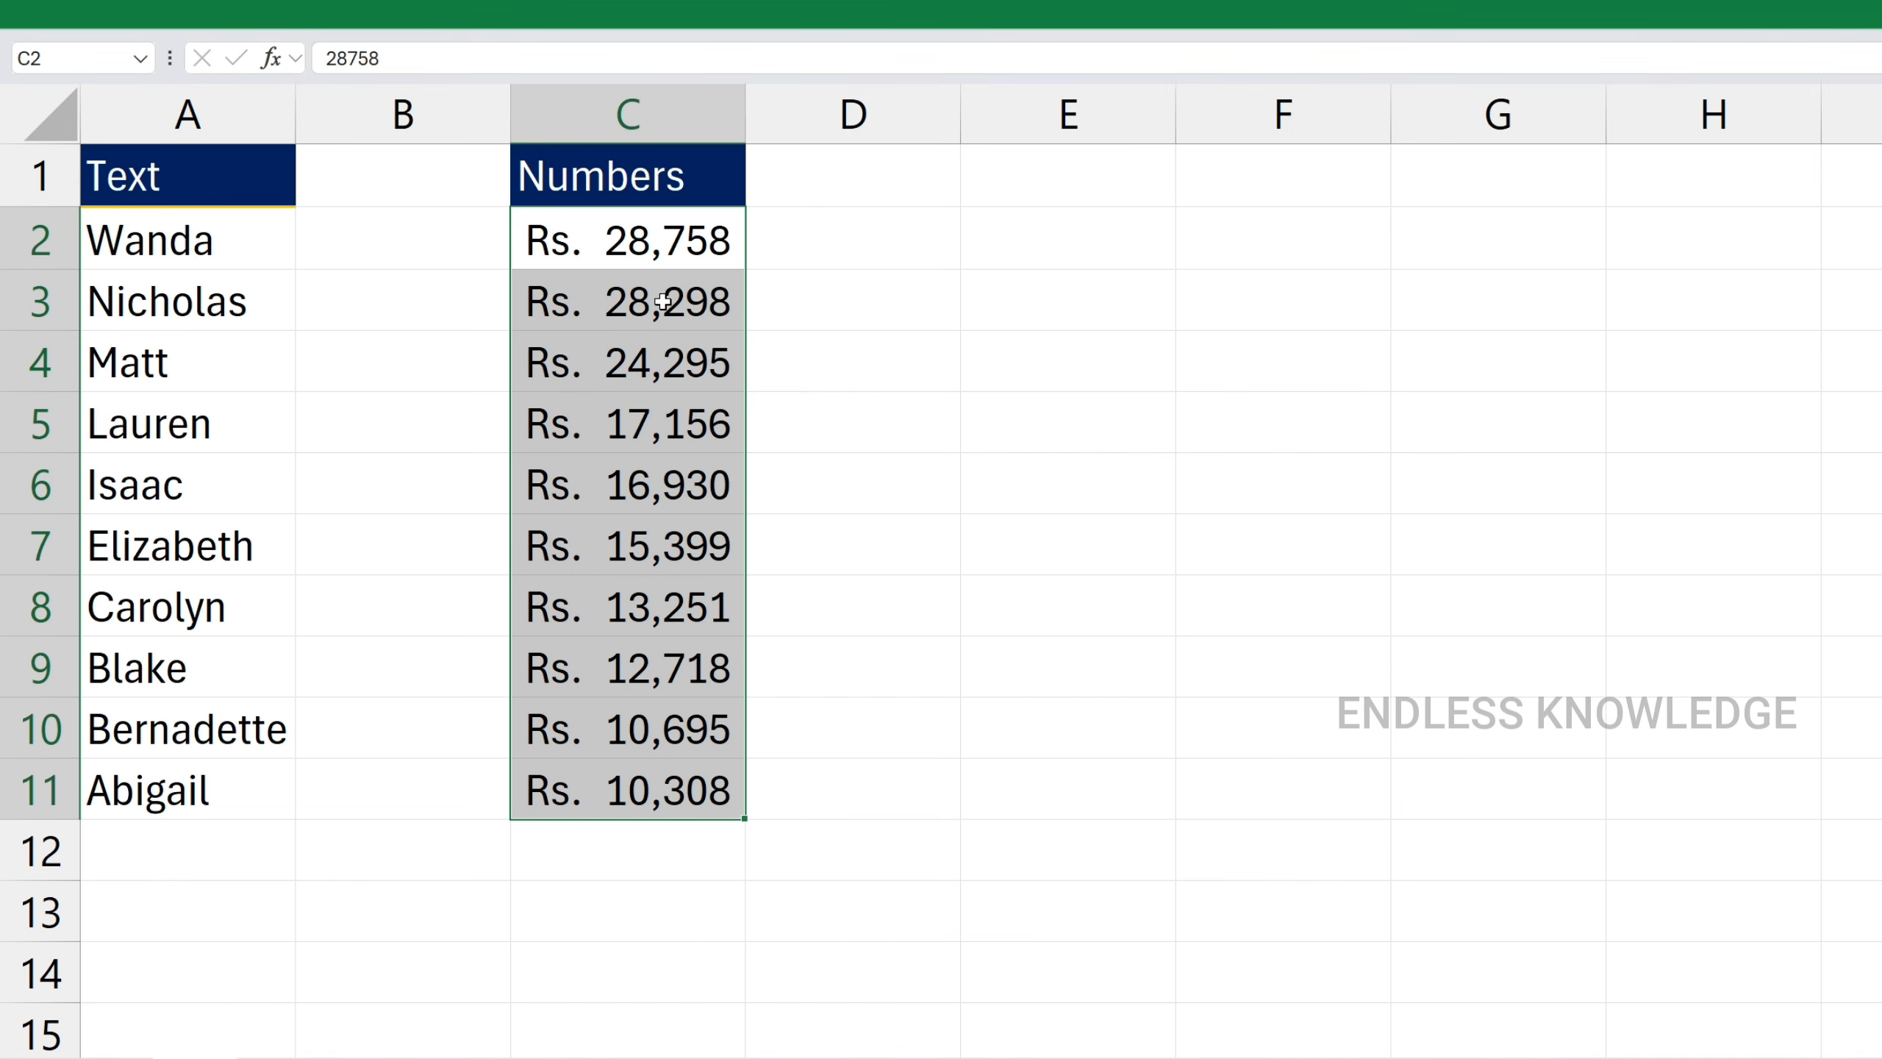
{"action": "left_click", "coordinate": [847, 332]}
{"action": "left_click", "coordinate": [1006, 422]}
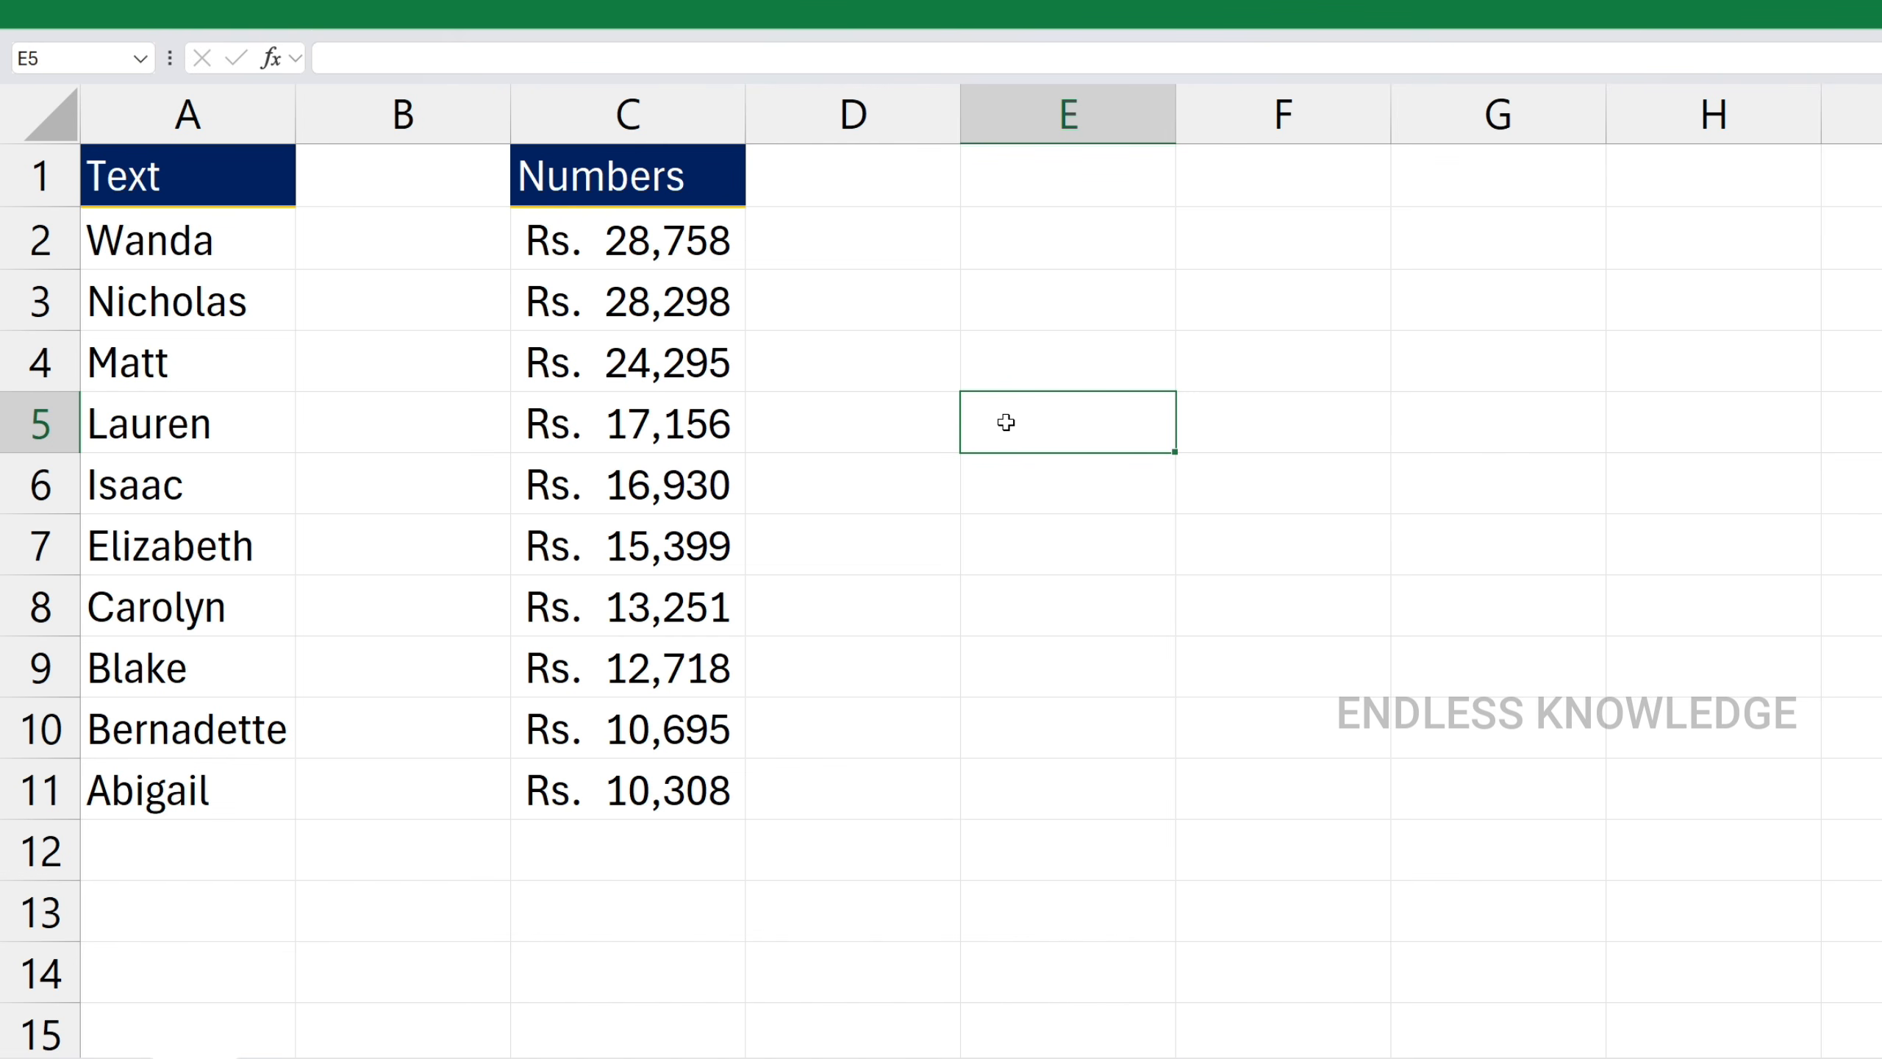
{"action": "left_click_drag", "start_coordinate": [637, 245], "coordinate": [623, 761]}
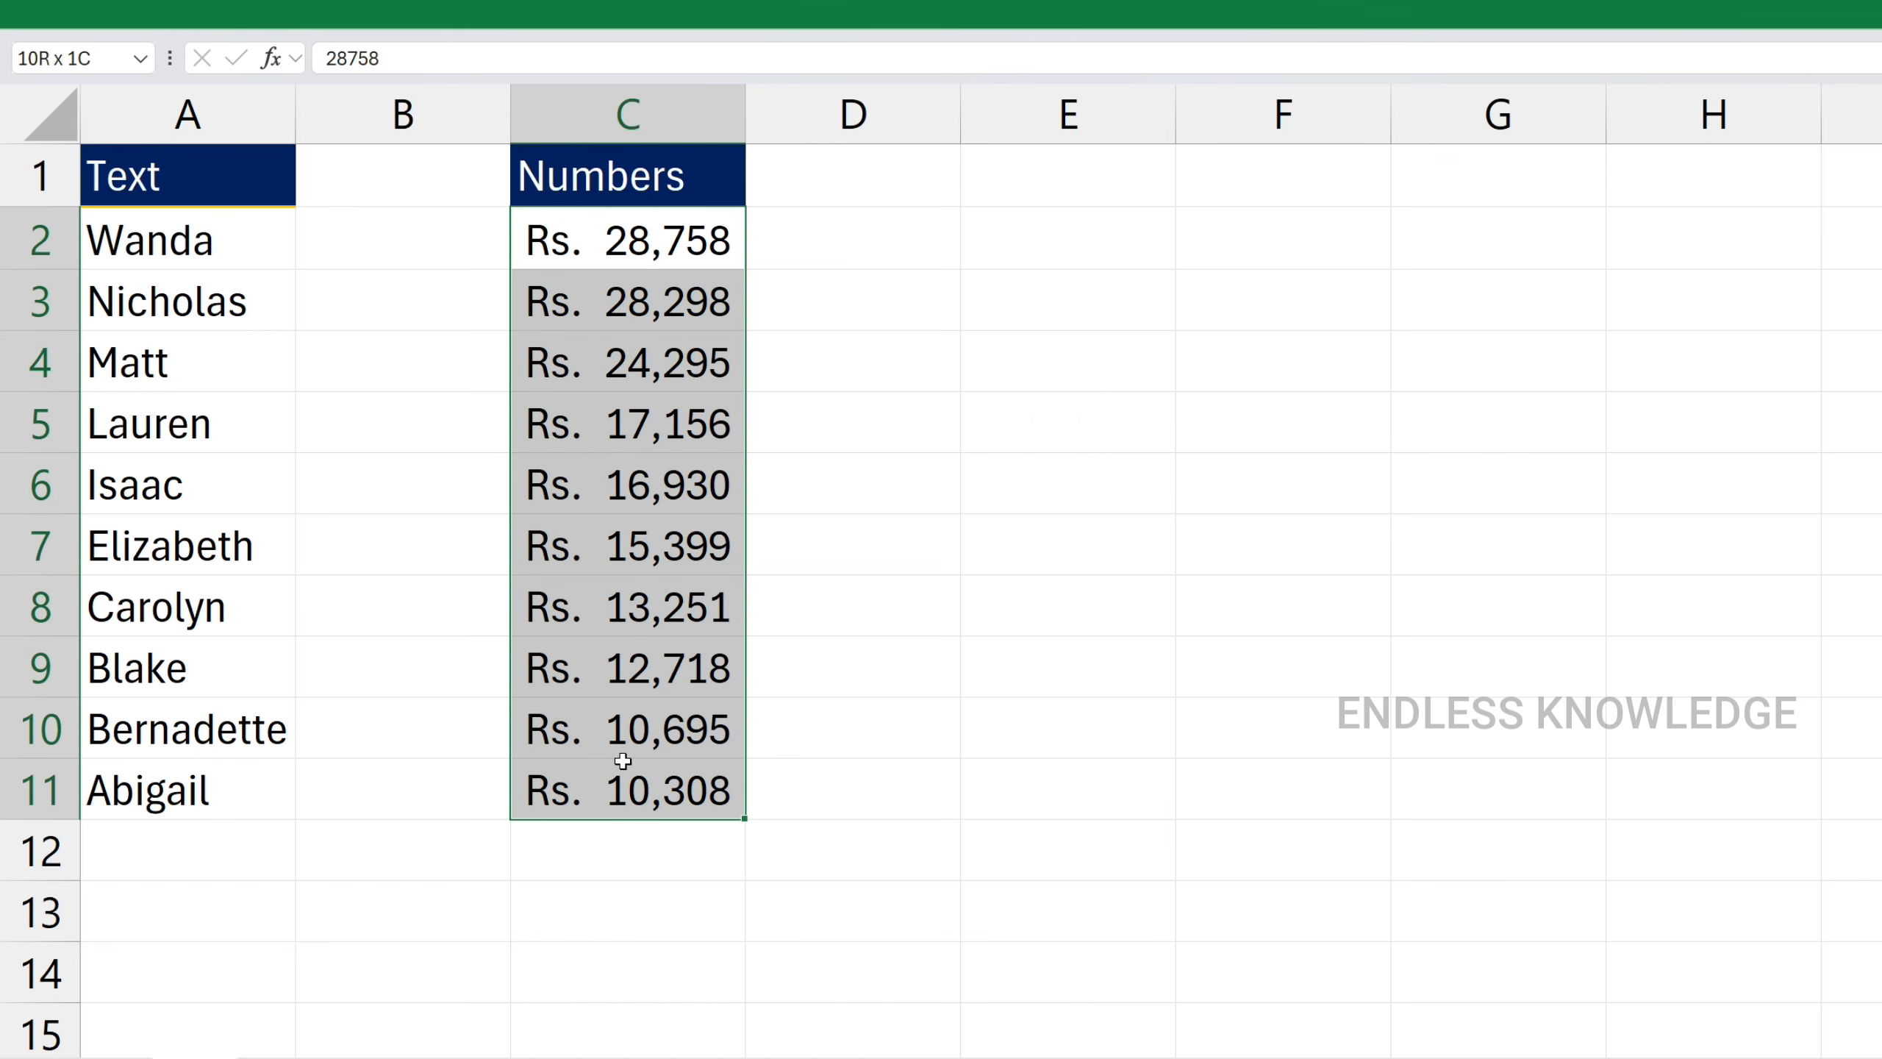
{"action": "left_click", "coordinate": [240, 260]}
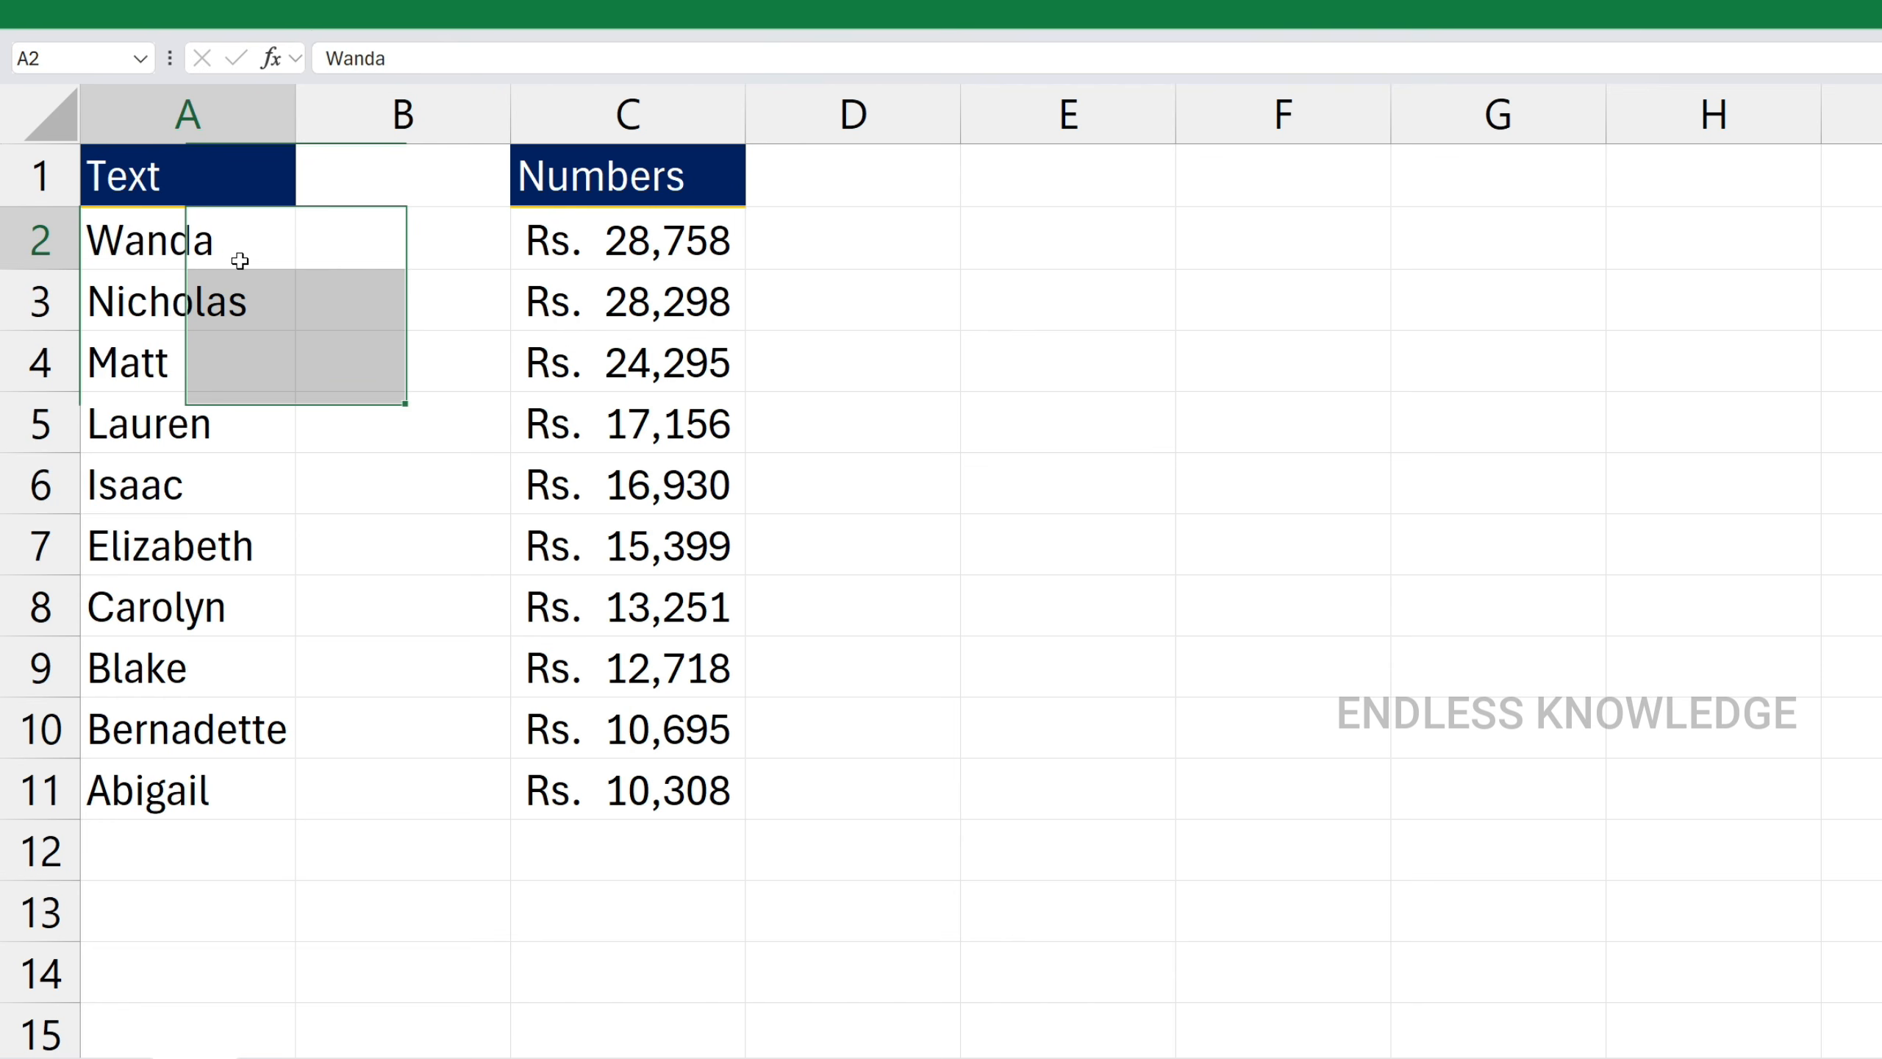
{"action": "left_click_drag", "start_coordinate": [240, 260], "coordinate": [244, 786]}
{"action": "left_click", "coordinate": [912, 551]}
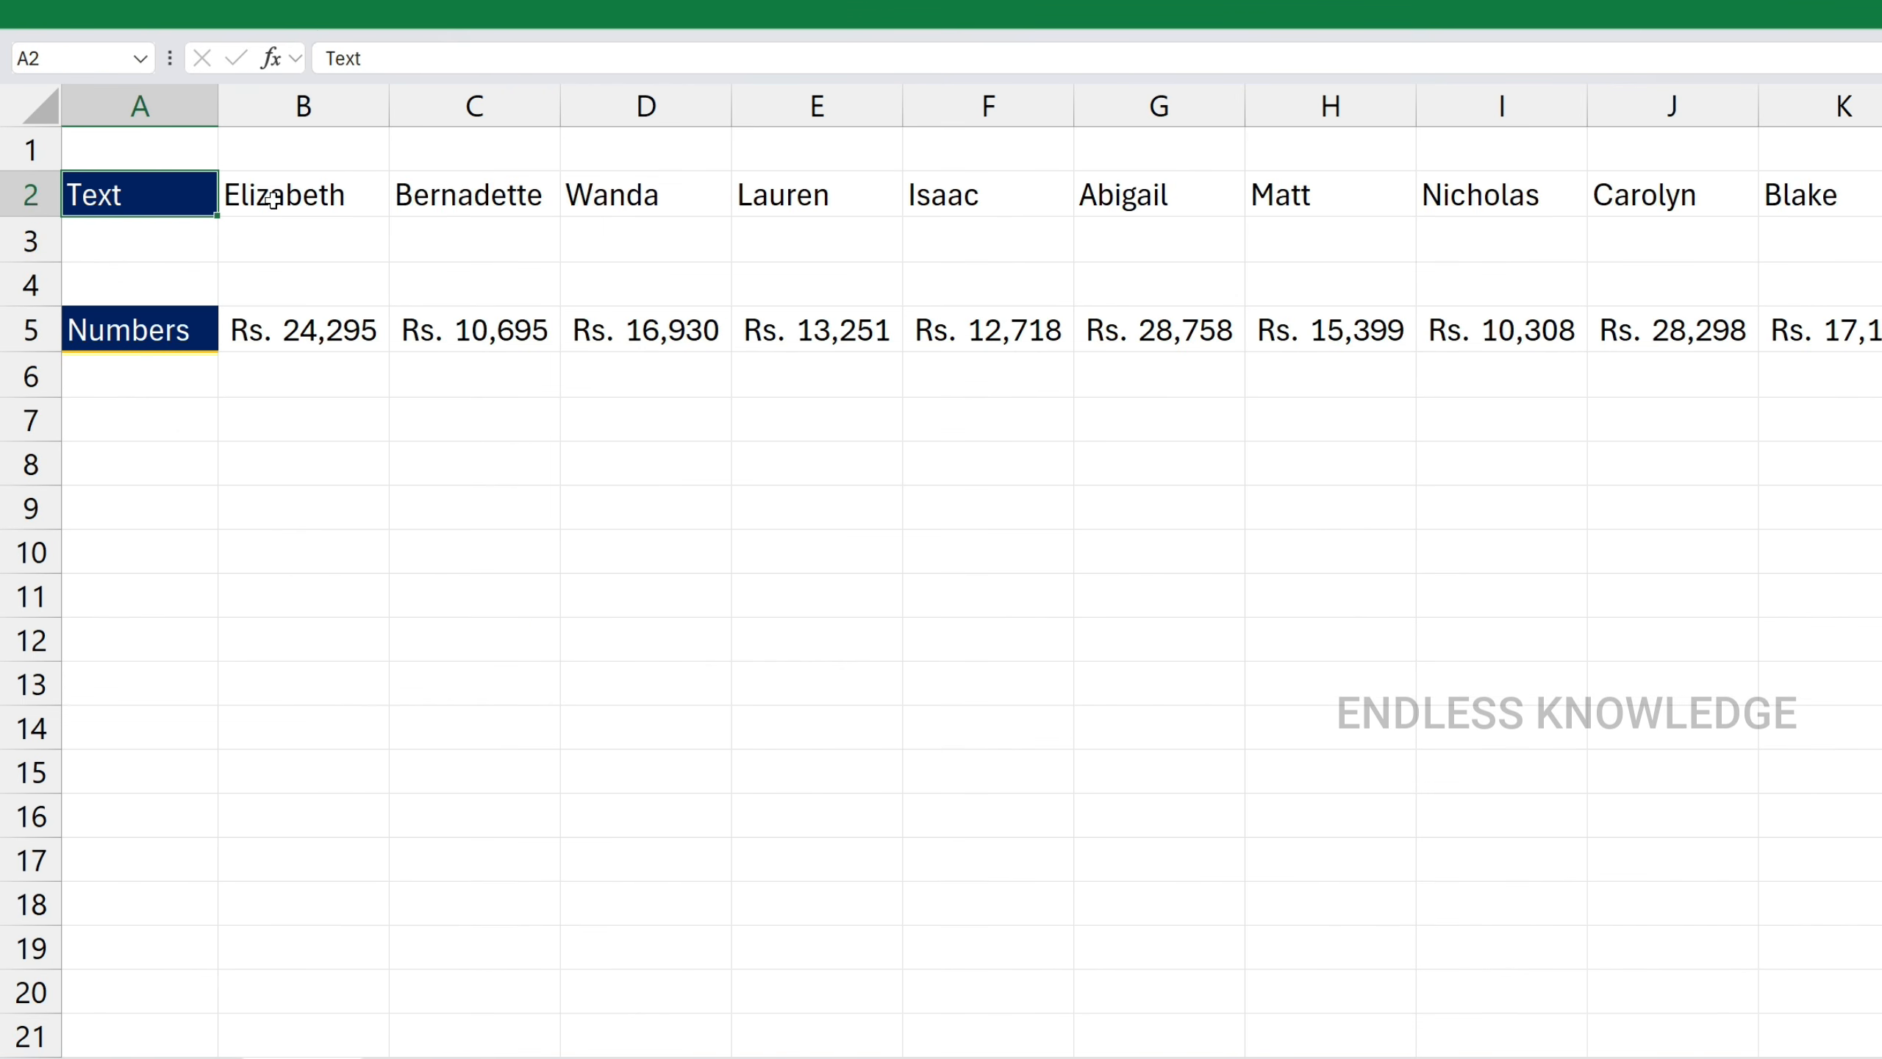
Start a custom sort on the names in B2:K2 and set its orientation to Sort left to right
{"action": "left_click_drag", "start_coordinate": [273, 201], "coordinate": [1786, 197]}
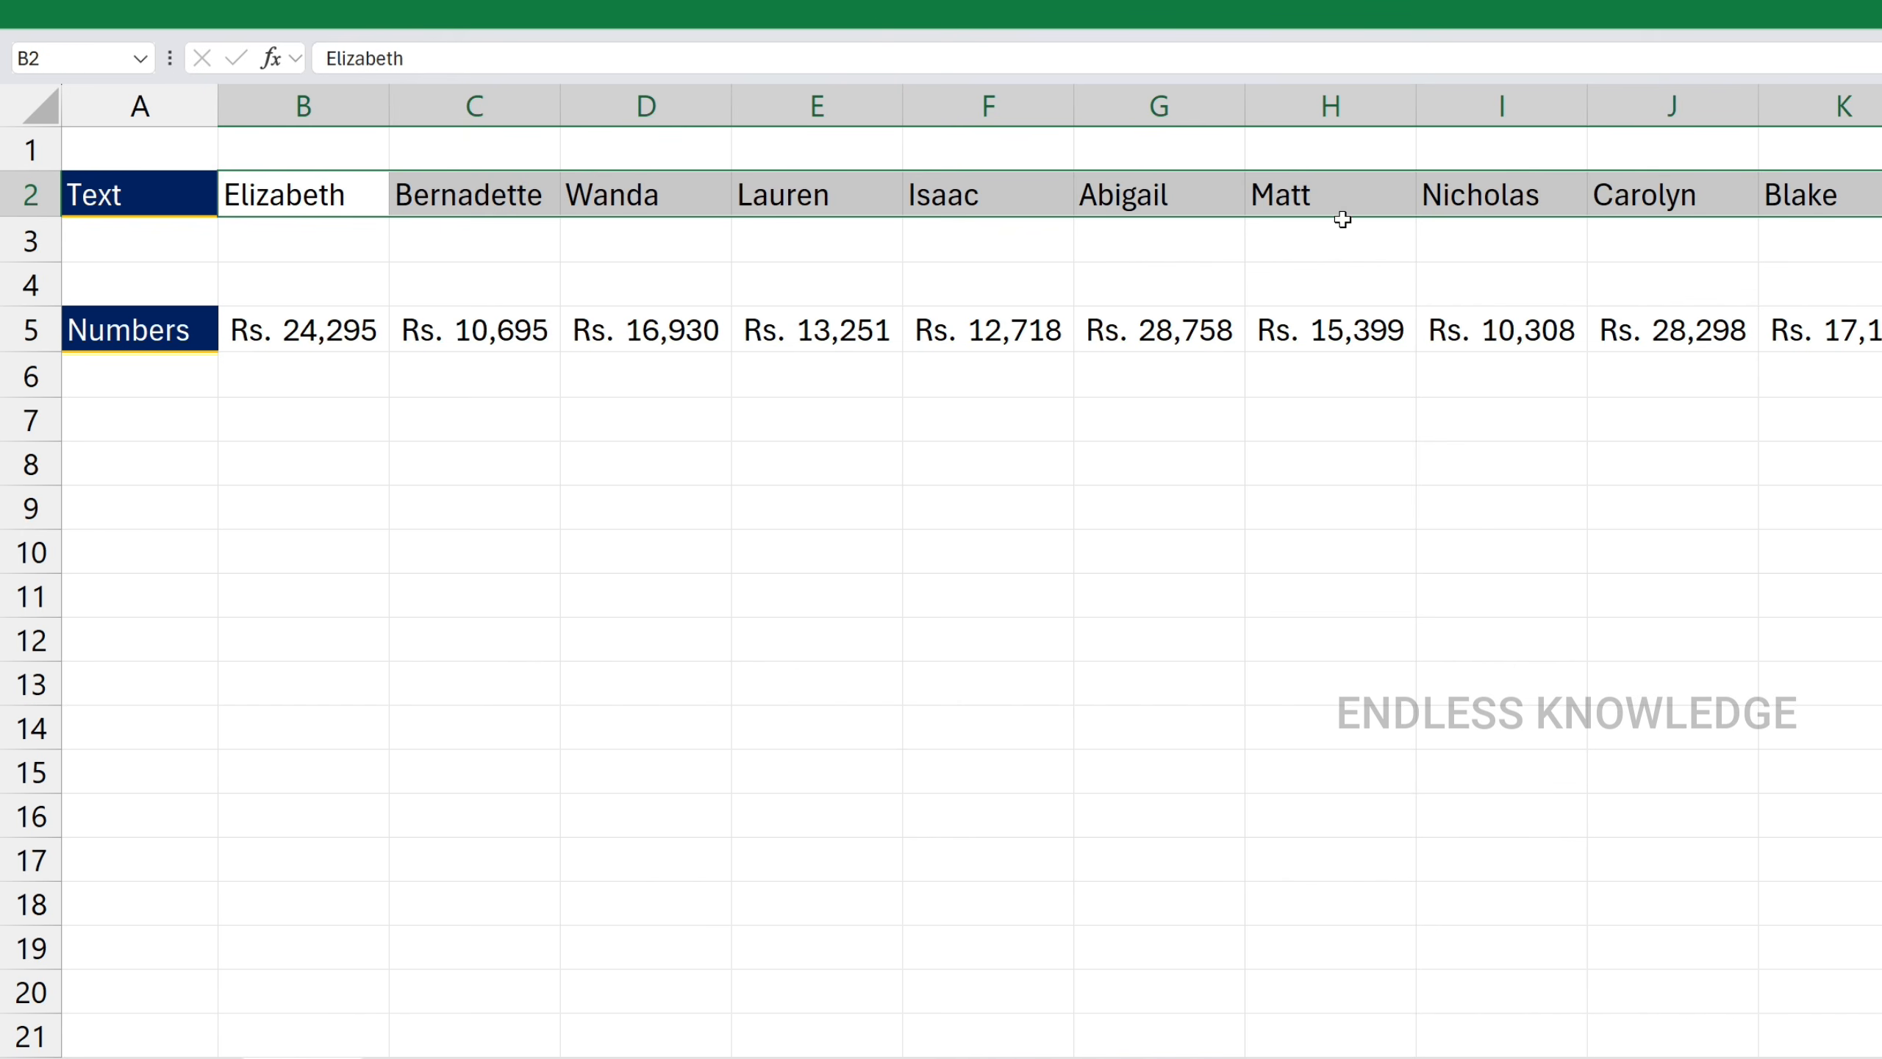
{"action": "left_click", "coordinate": [373, 255]}
{"action": "left_click_drag", "start_coordinate": [337, 194], "coordinate": [1801, 187]}
{"action": "left_click", "coordinate": [820, 9]}
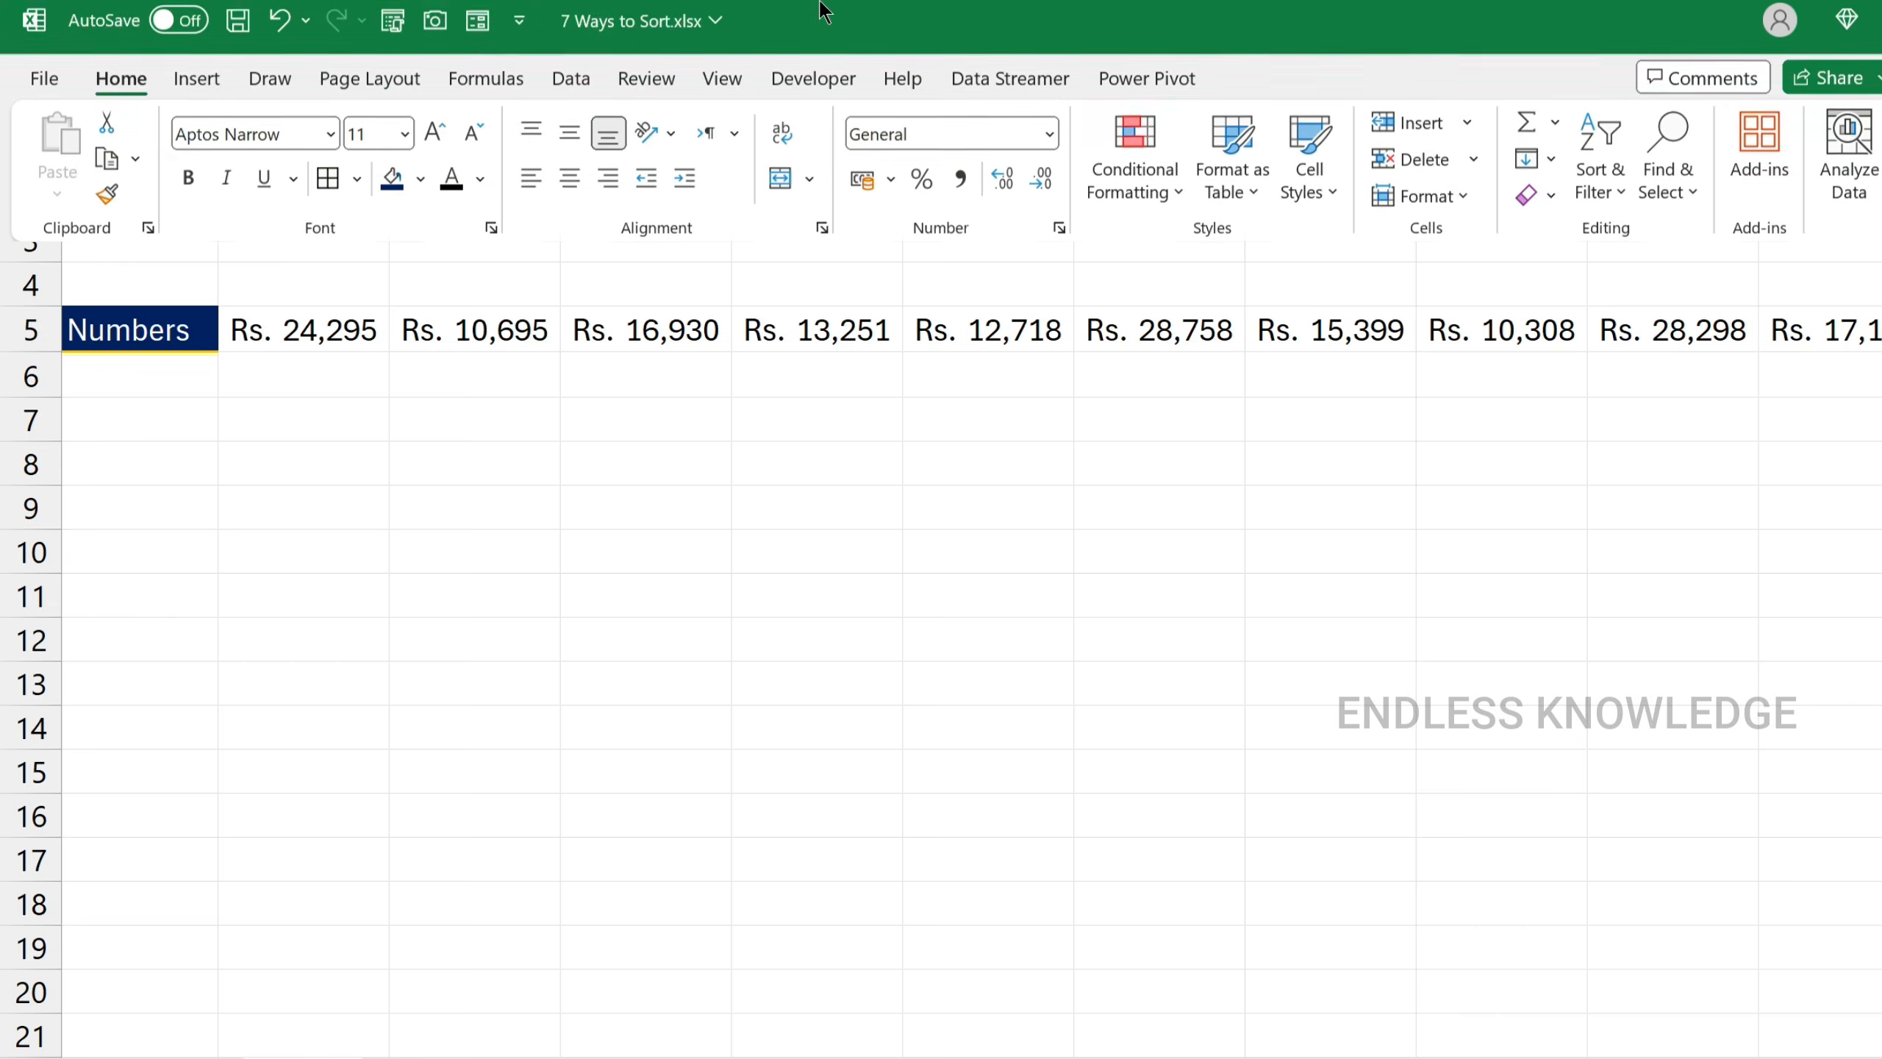
{"action": "left_click", "coordinate": [582, 94]}
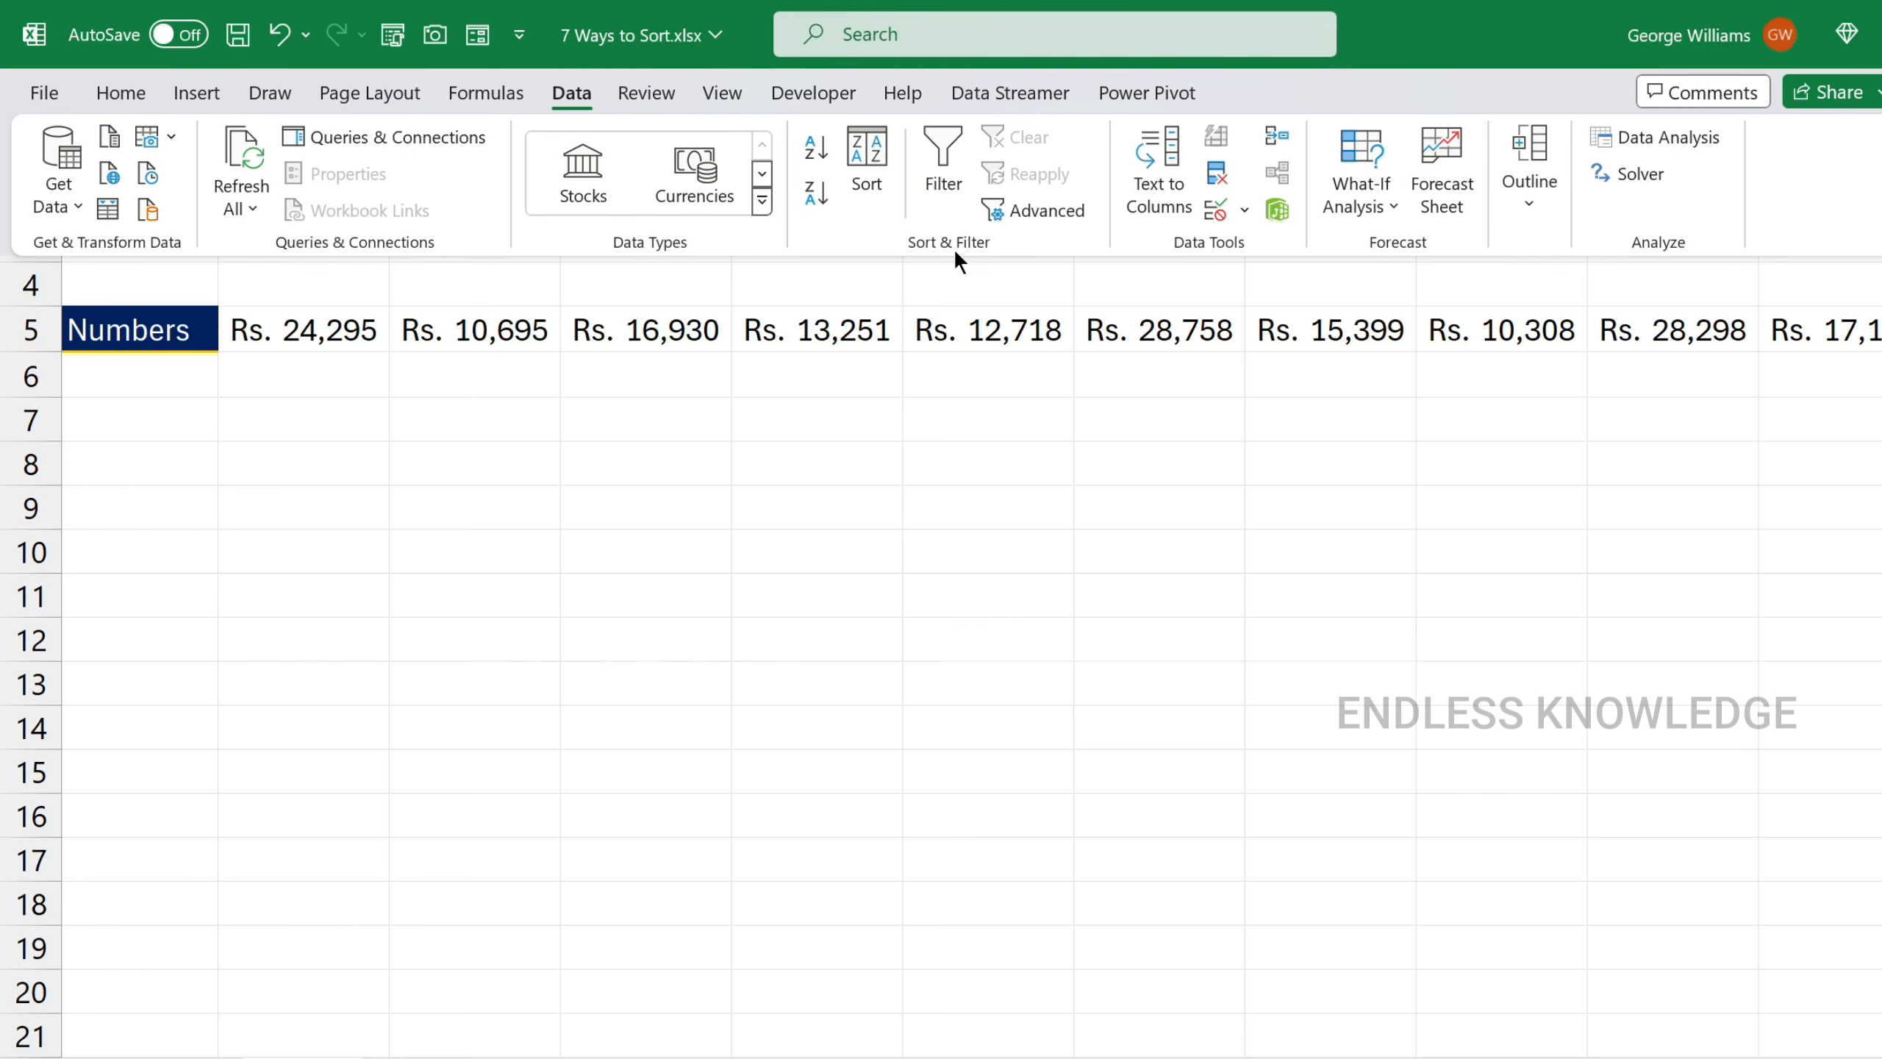
{"action": "left_click", "coordinate": [867, 159]}
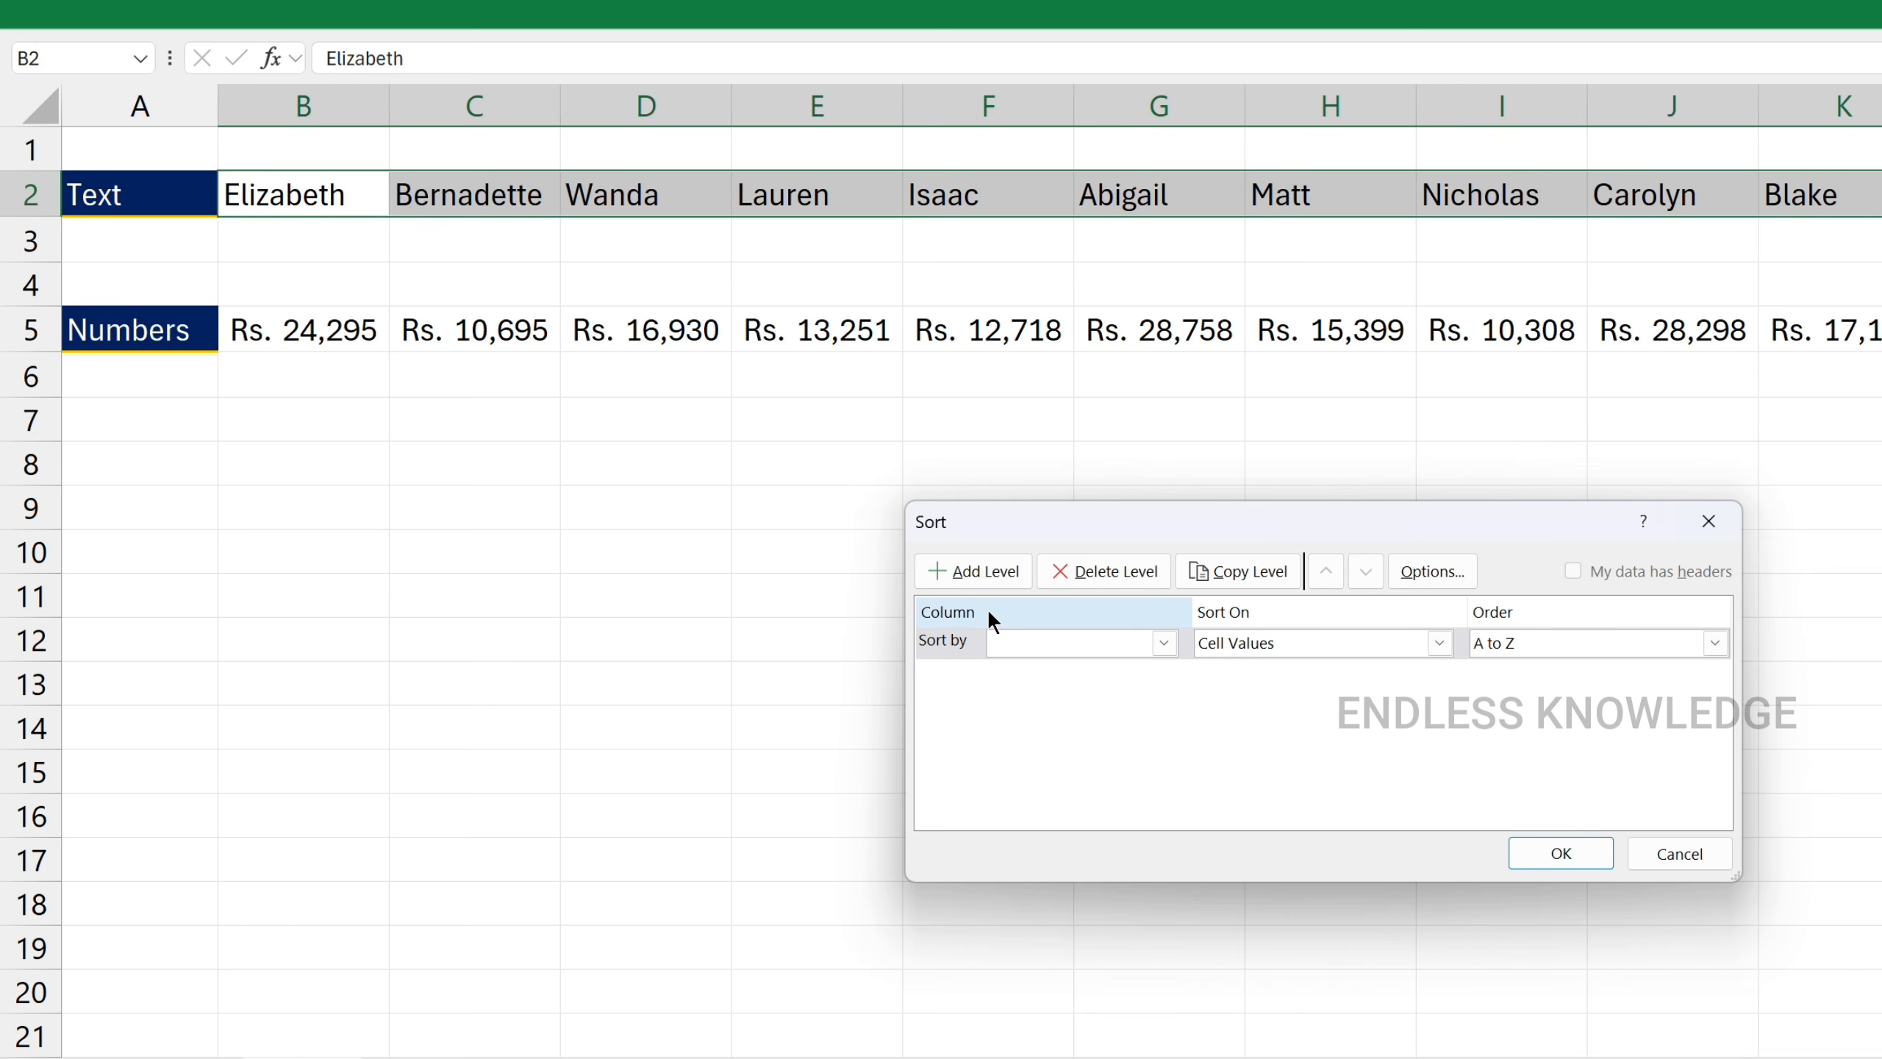
{"action": "left_click", "coordinate": [1422, 565]}
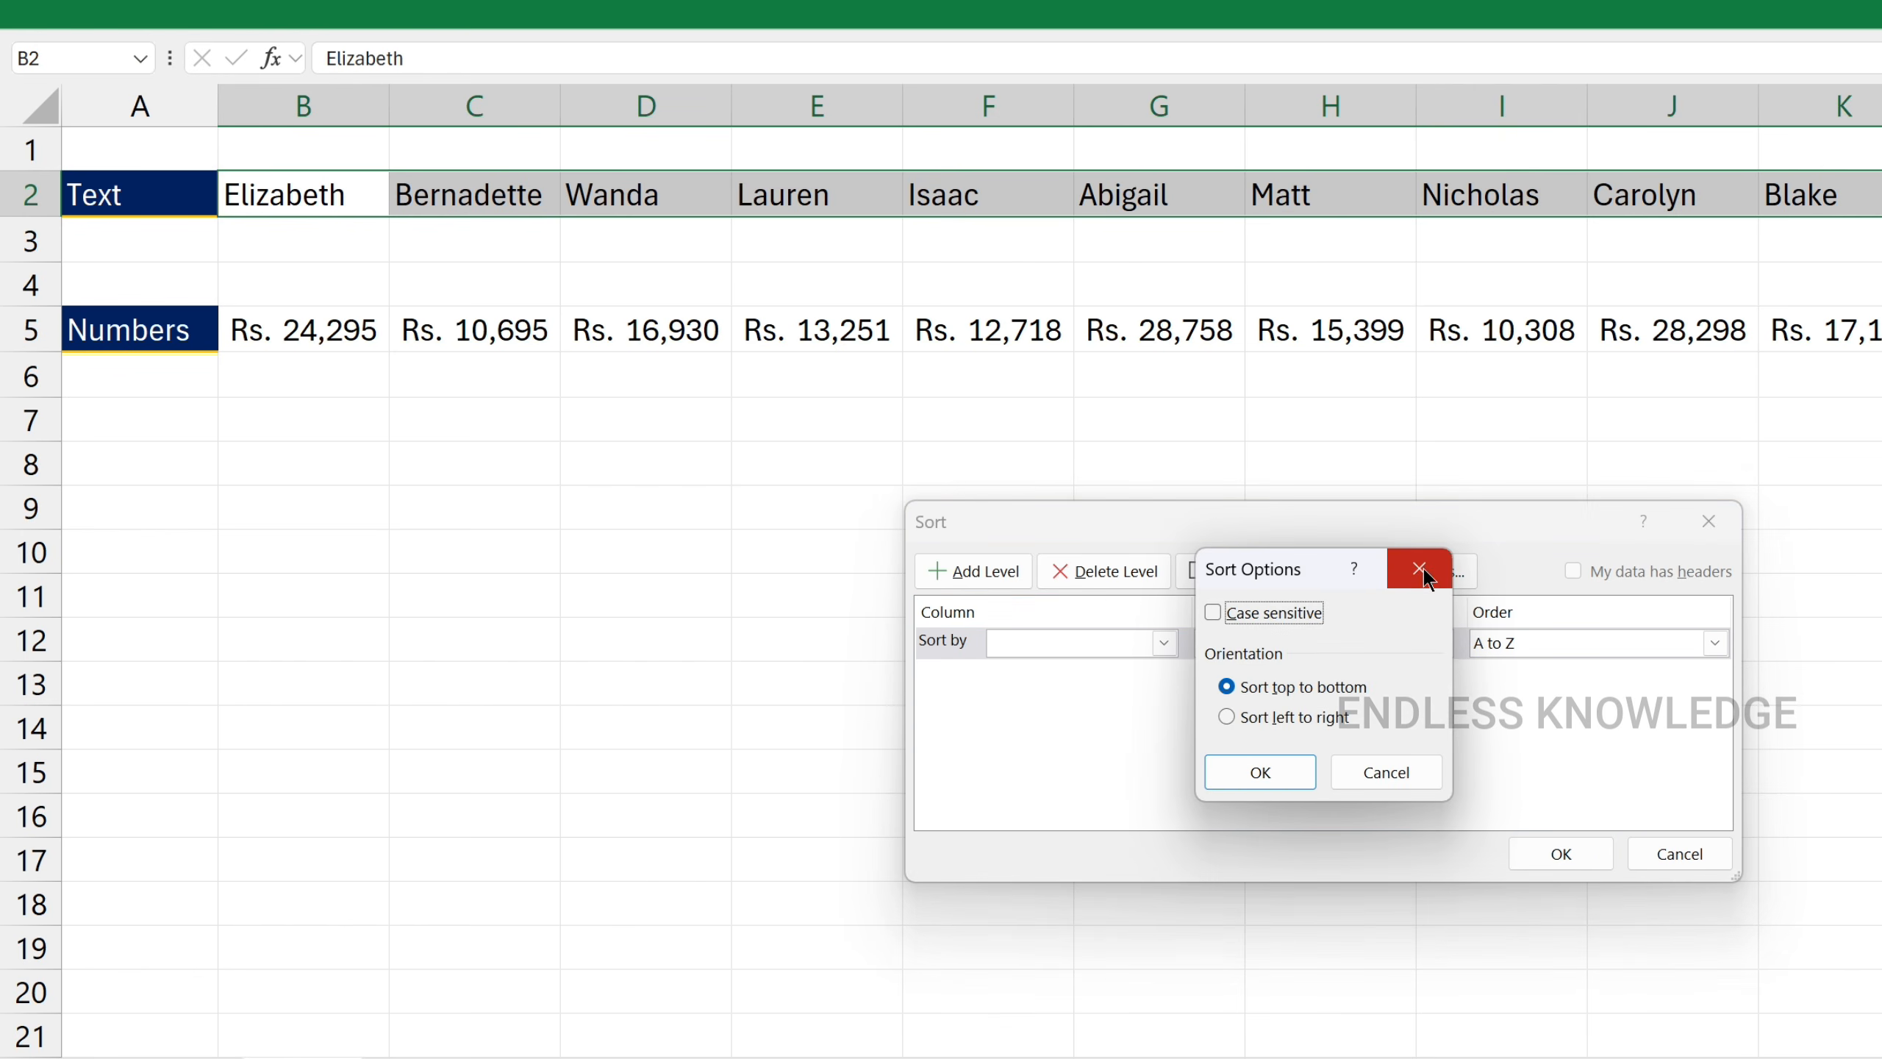
{"action": "left_click", "coordinate": [1294, 713]}
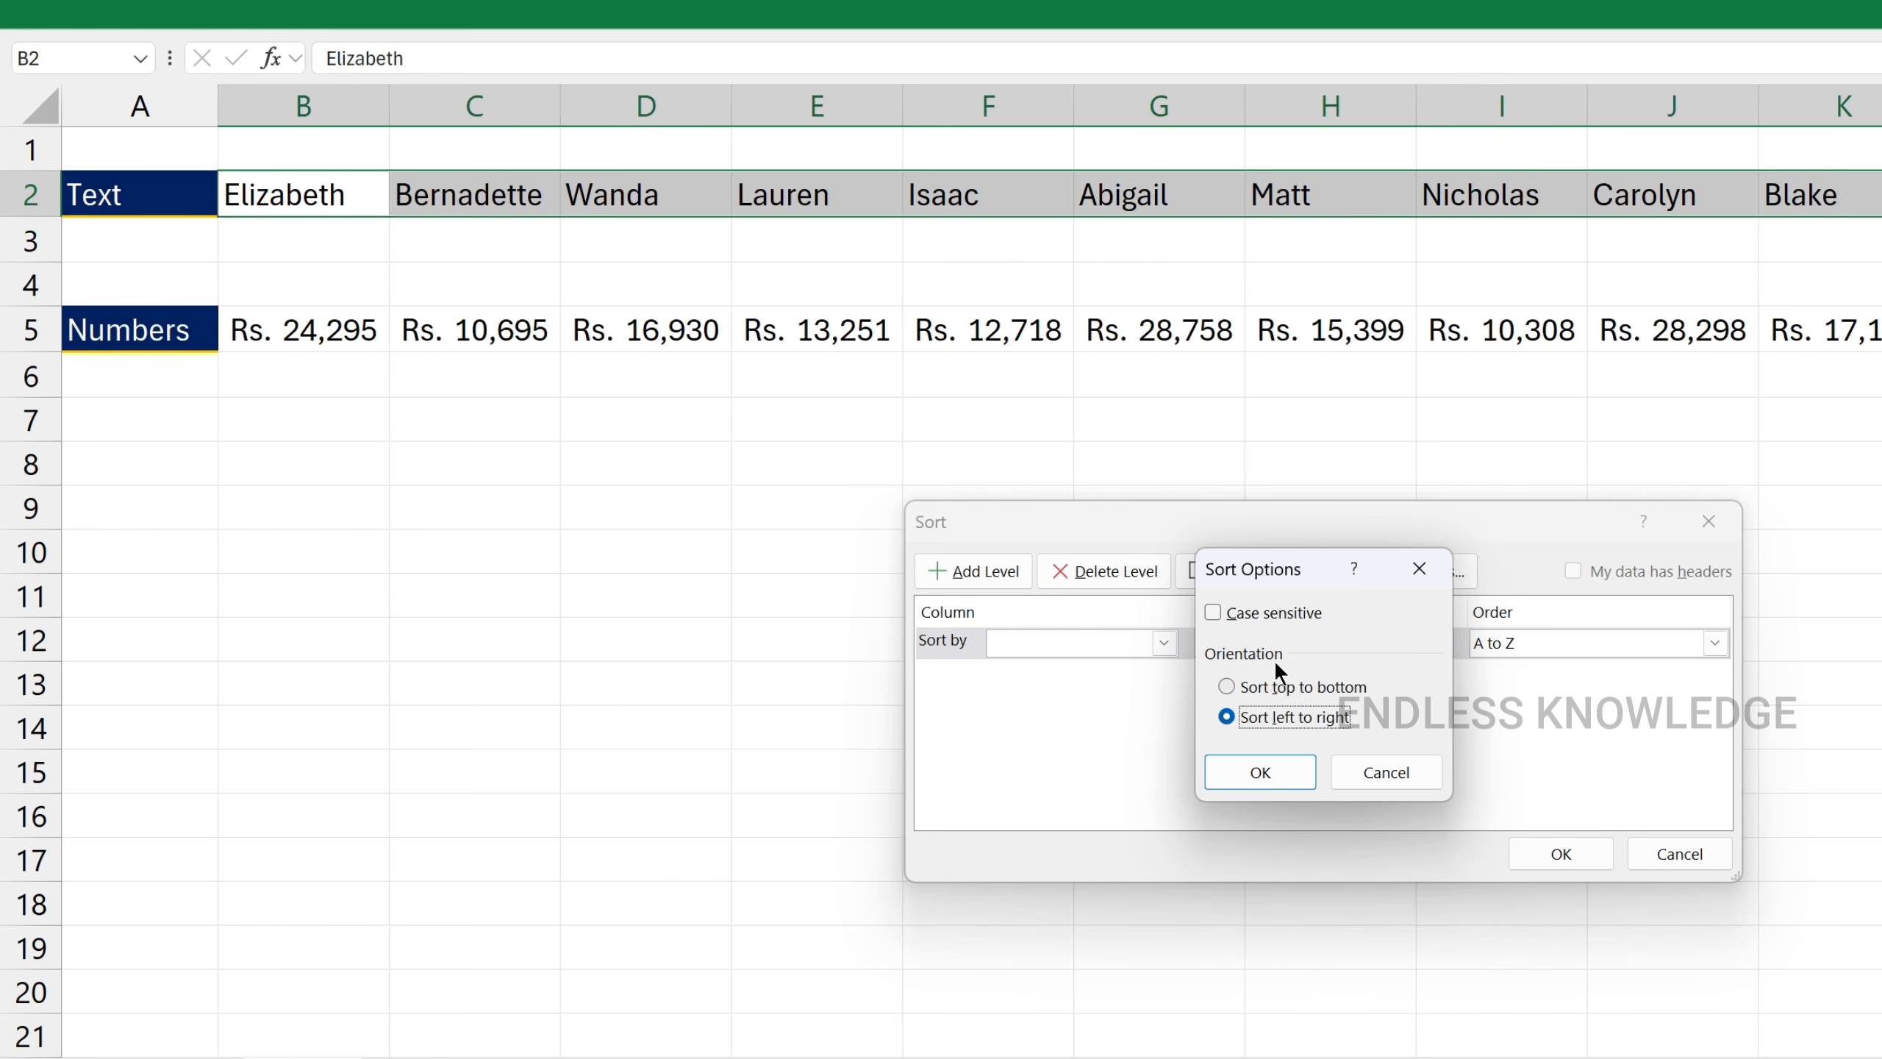
{"action": "left_click", "coordinate": [1261, 763]}
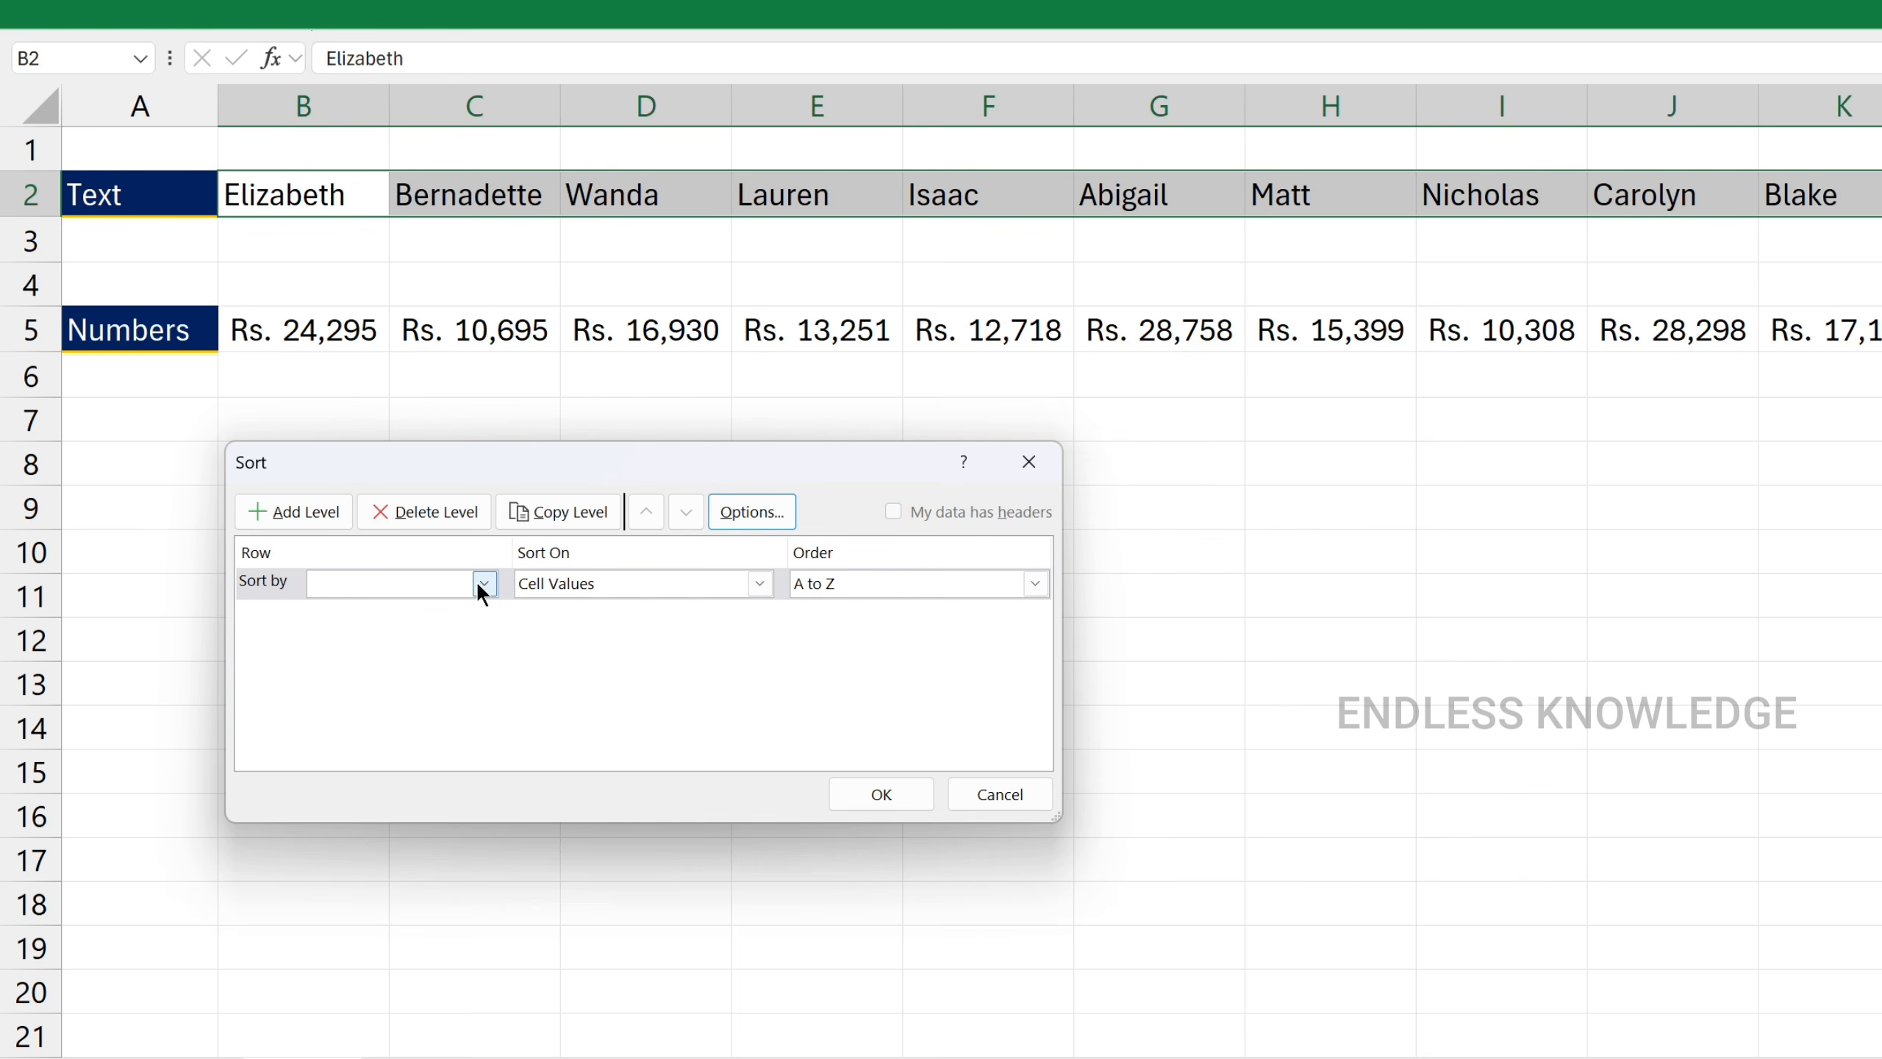
Sort the names horizontally by Row 2 on cell values in A to Z order
{"action": "left_click", "coordinate": [483, 585]}
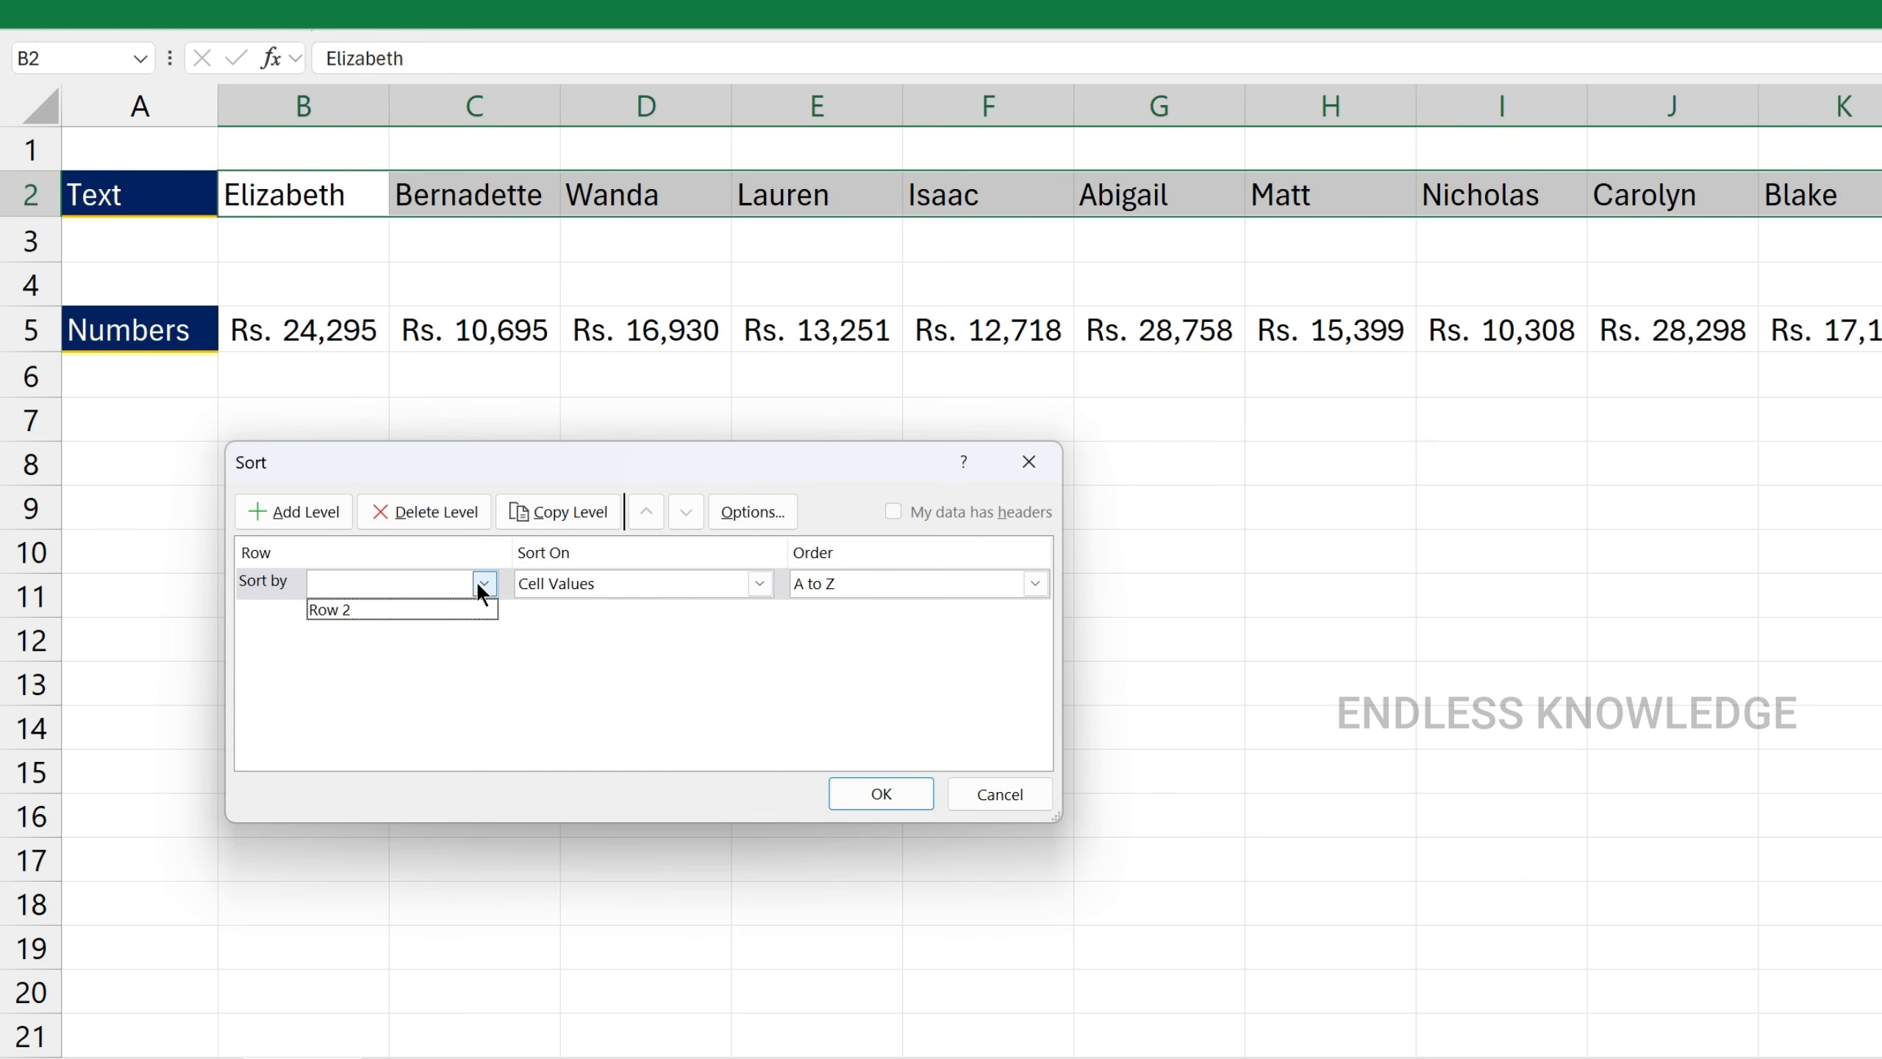
{"action": "left_click", "coordinate": [394, 612]}
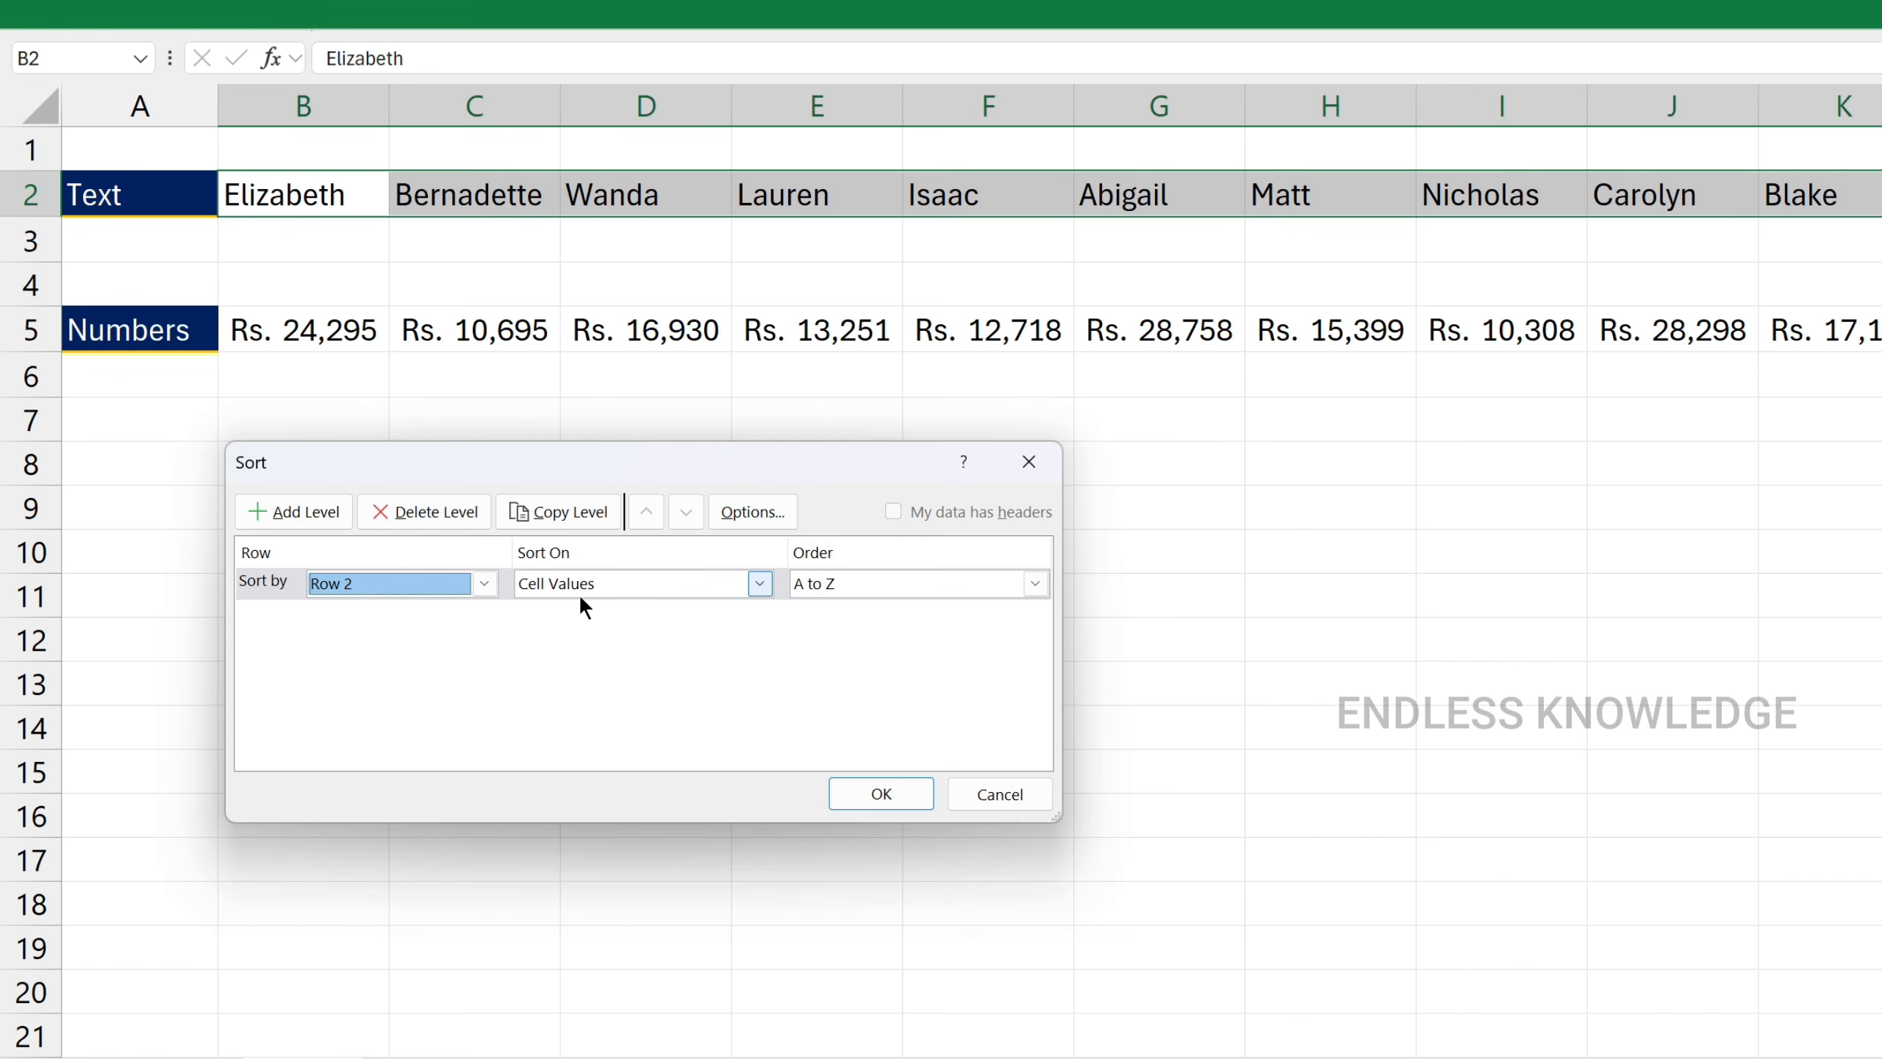
{"action": "left_click", "coordinate": [962, 583]}
{"action": "left_click", "coordinate": [851, 612]}
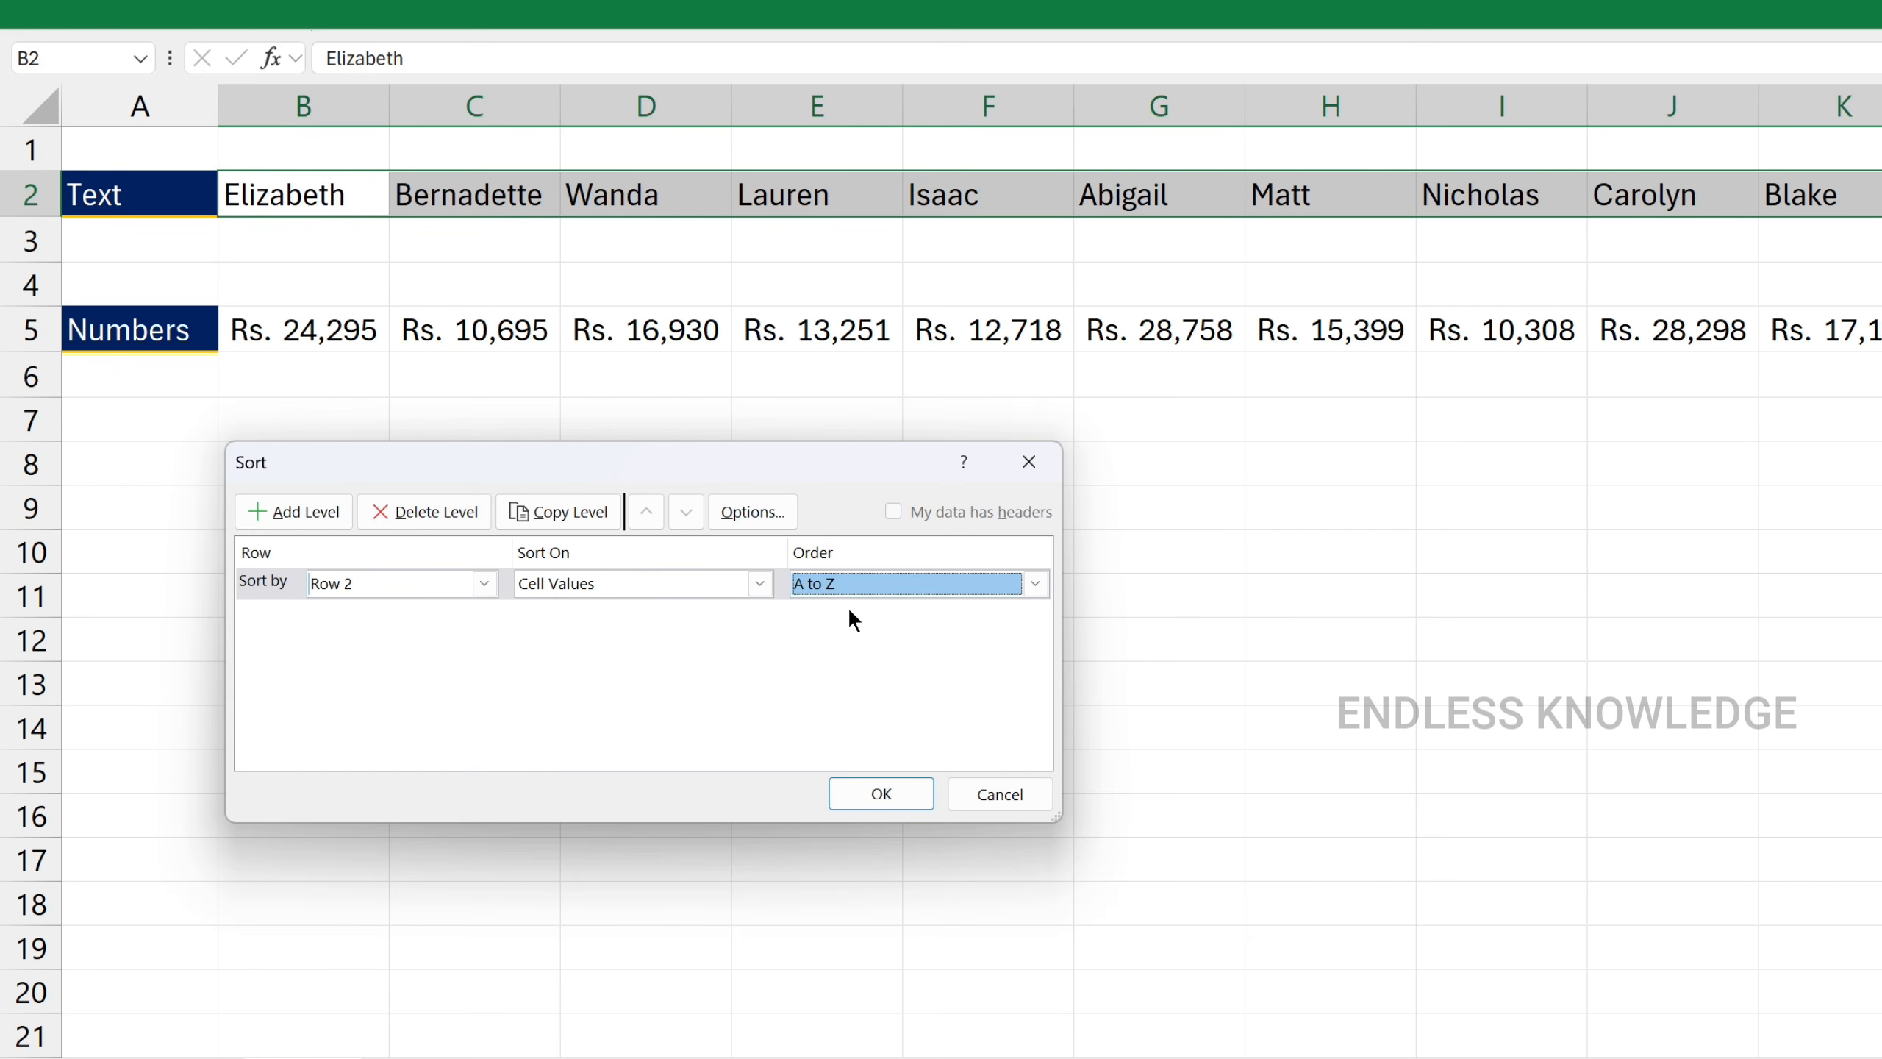
{"action": "left_click", "coordinate": [869, 790]}
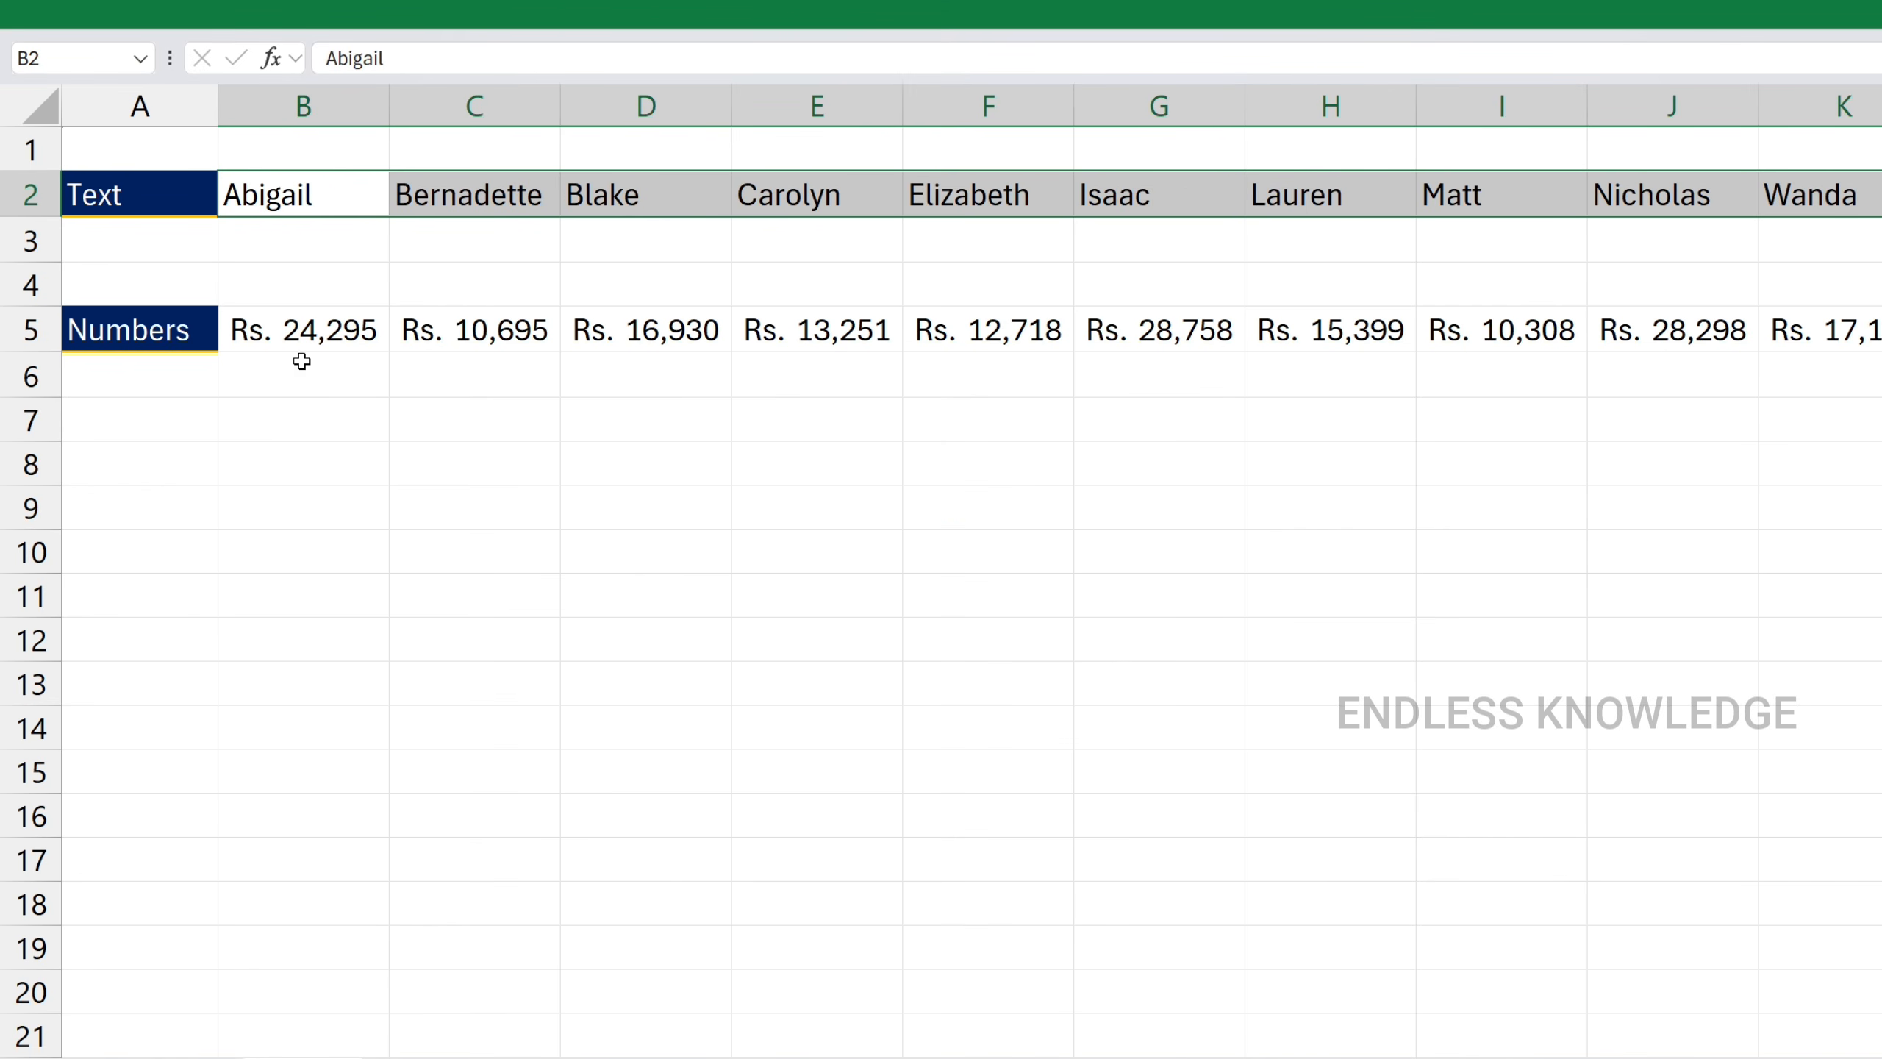
Start a custom sort on the amounts in B5:K5 and check its orientation options
{"action": "left_click", "coordinate": [304, 329]}
{"action": "left_click_drag", "start_coordinate": [303, 330], "coordinate": [1829, 336]}
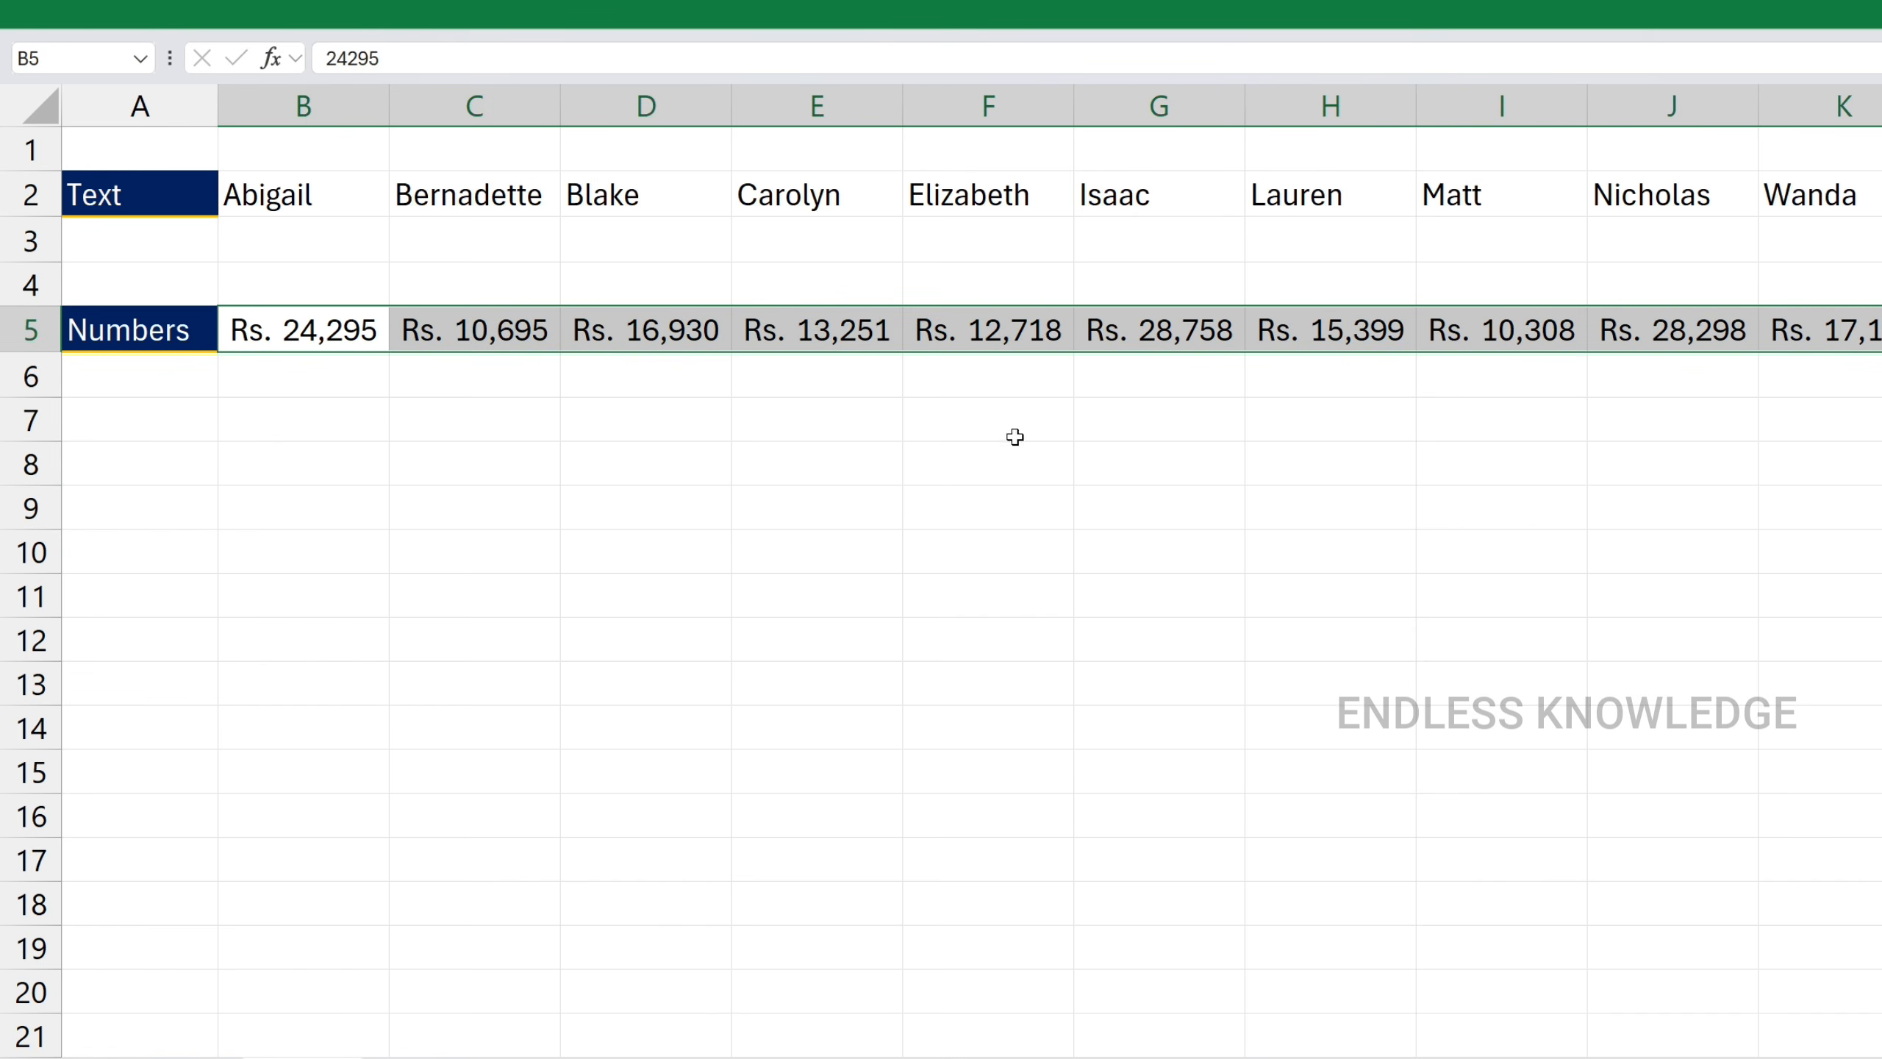
{"action": "left_click", "coordinate": [977, 22]}
{"action": "left_click", "coordinate": [874, 159]}
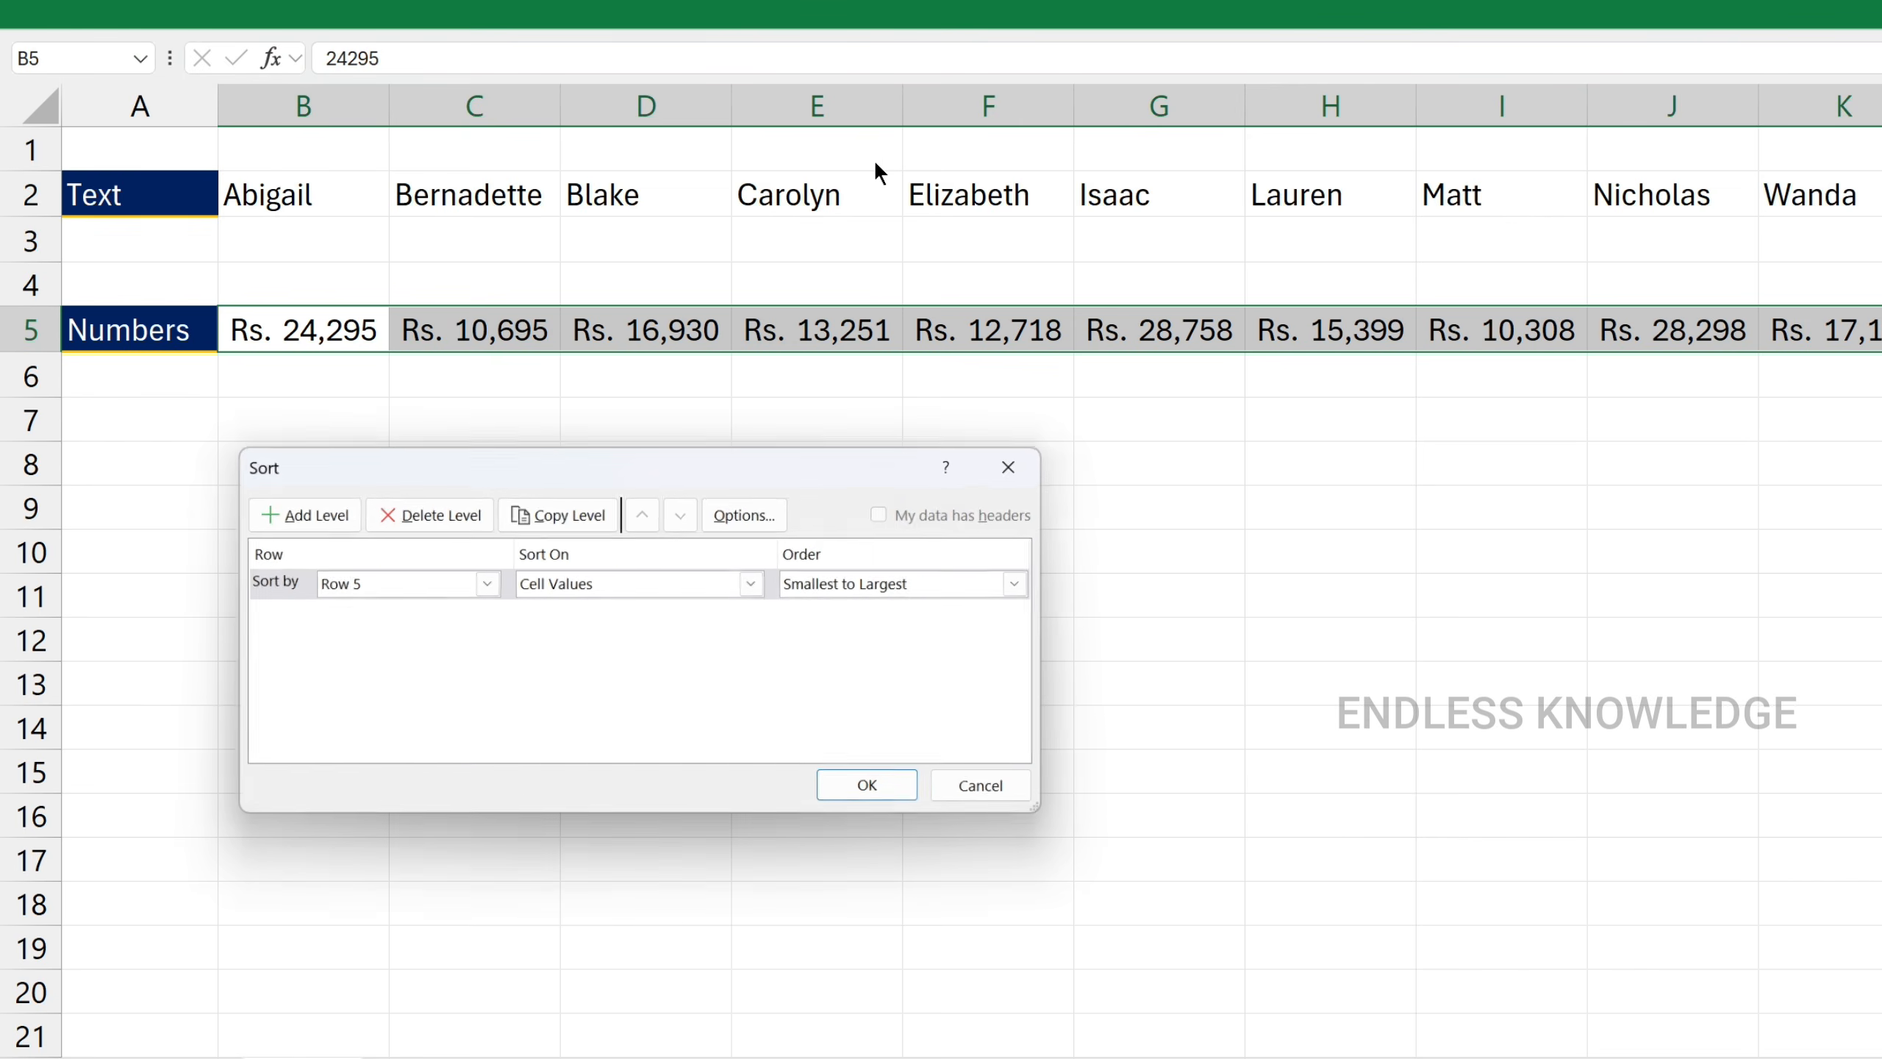
{"action": "left_click", "coordinate": [749, 510]}
{"action": "left_click", "coordinate": [719, 710]}
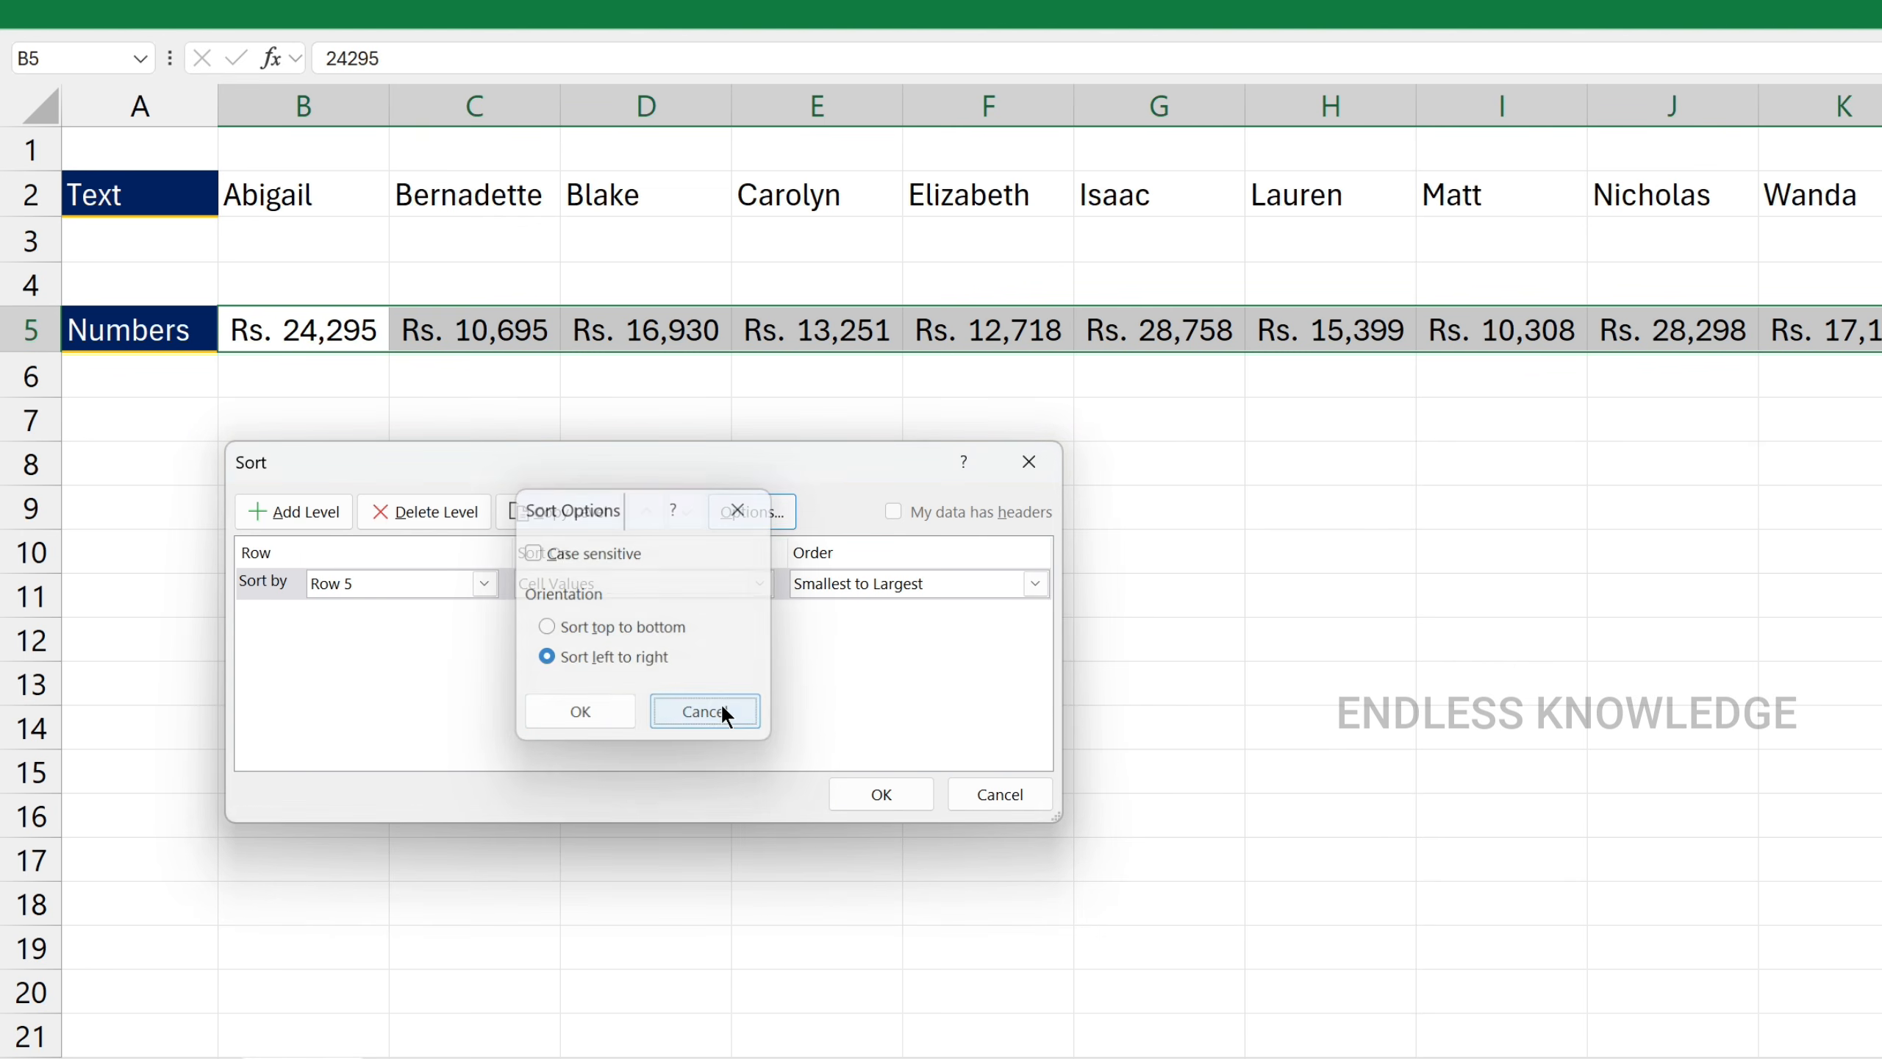
Sort the amounts horizontally by Row 5 on cell values, ordered Largest to Smallest
{"action": "left_click", "coordinate": [483, 584]}
{"action": "left_click", "coordinate": [482, 584]}
{"action": "left_click", "coordinate": [1034, 584]}
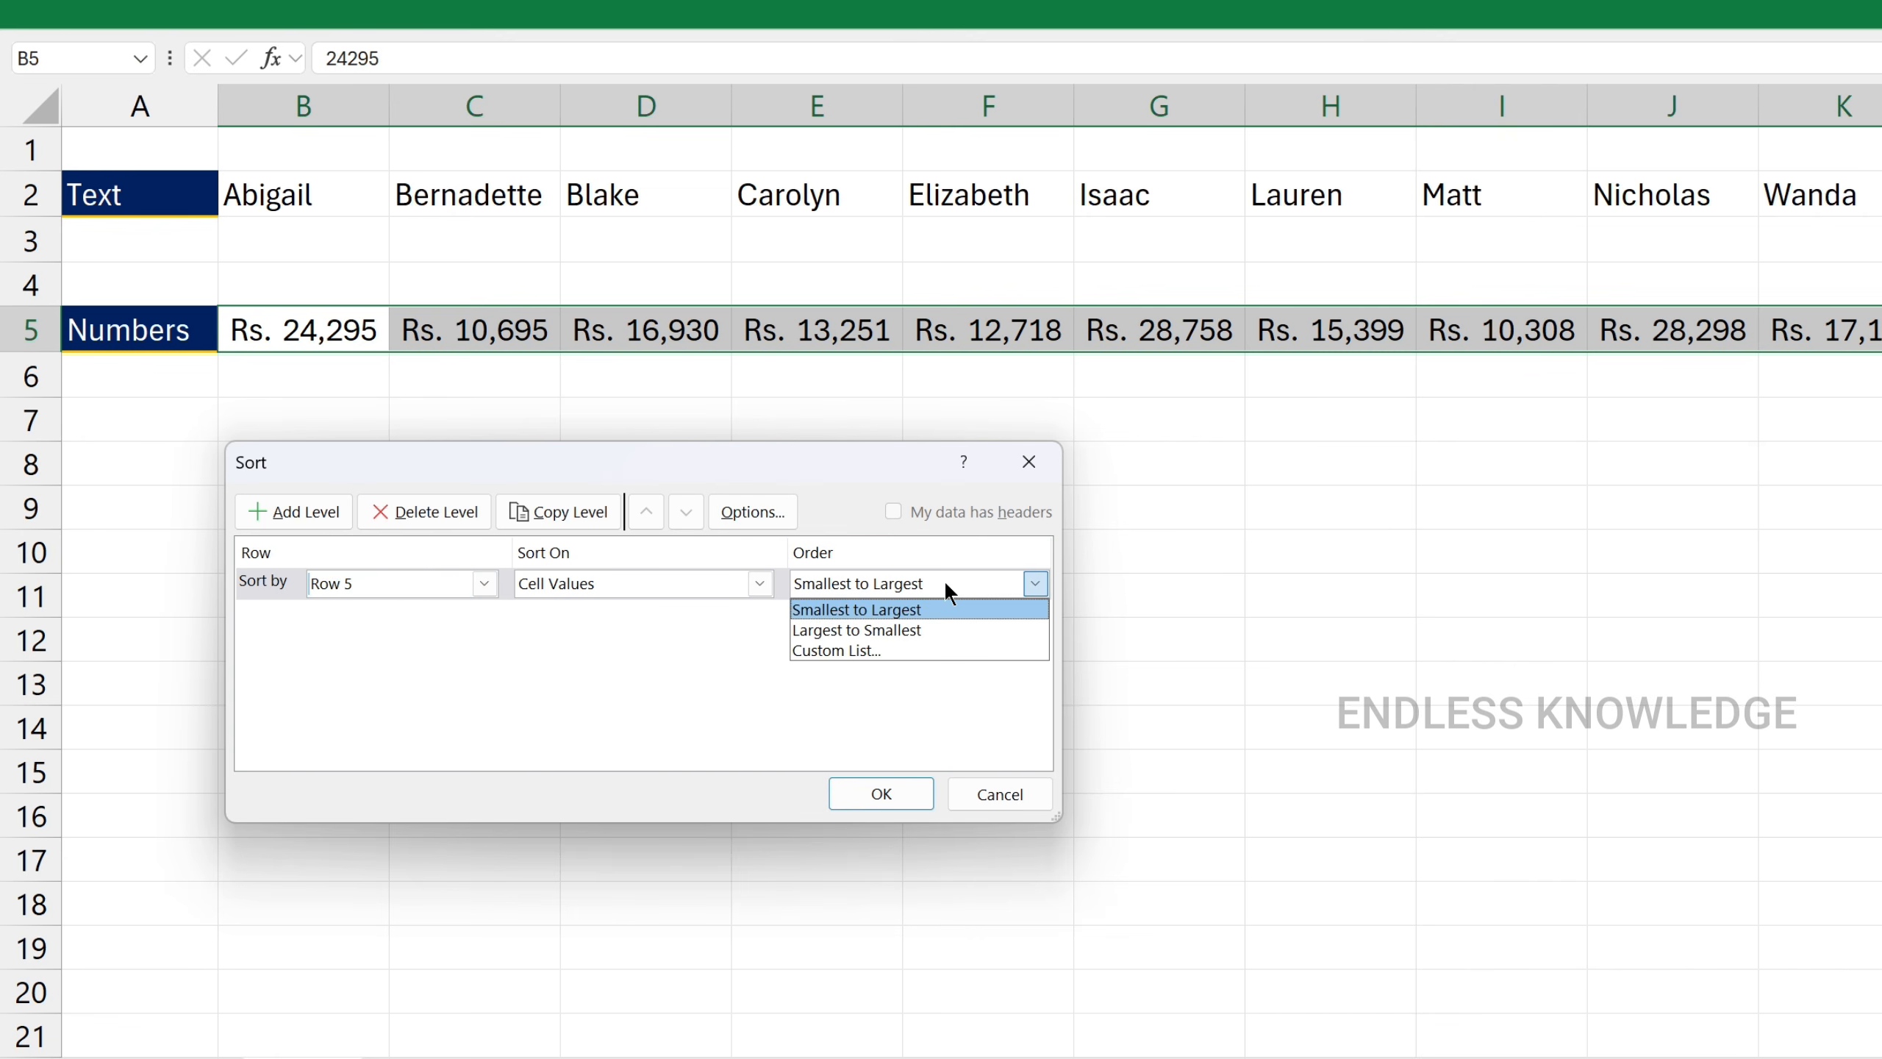
{"action": "left_click", "coordinate": [925, 630]}
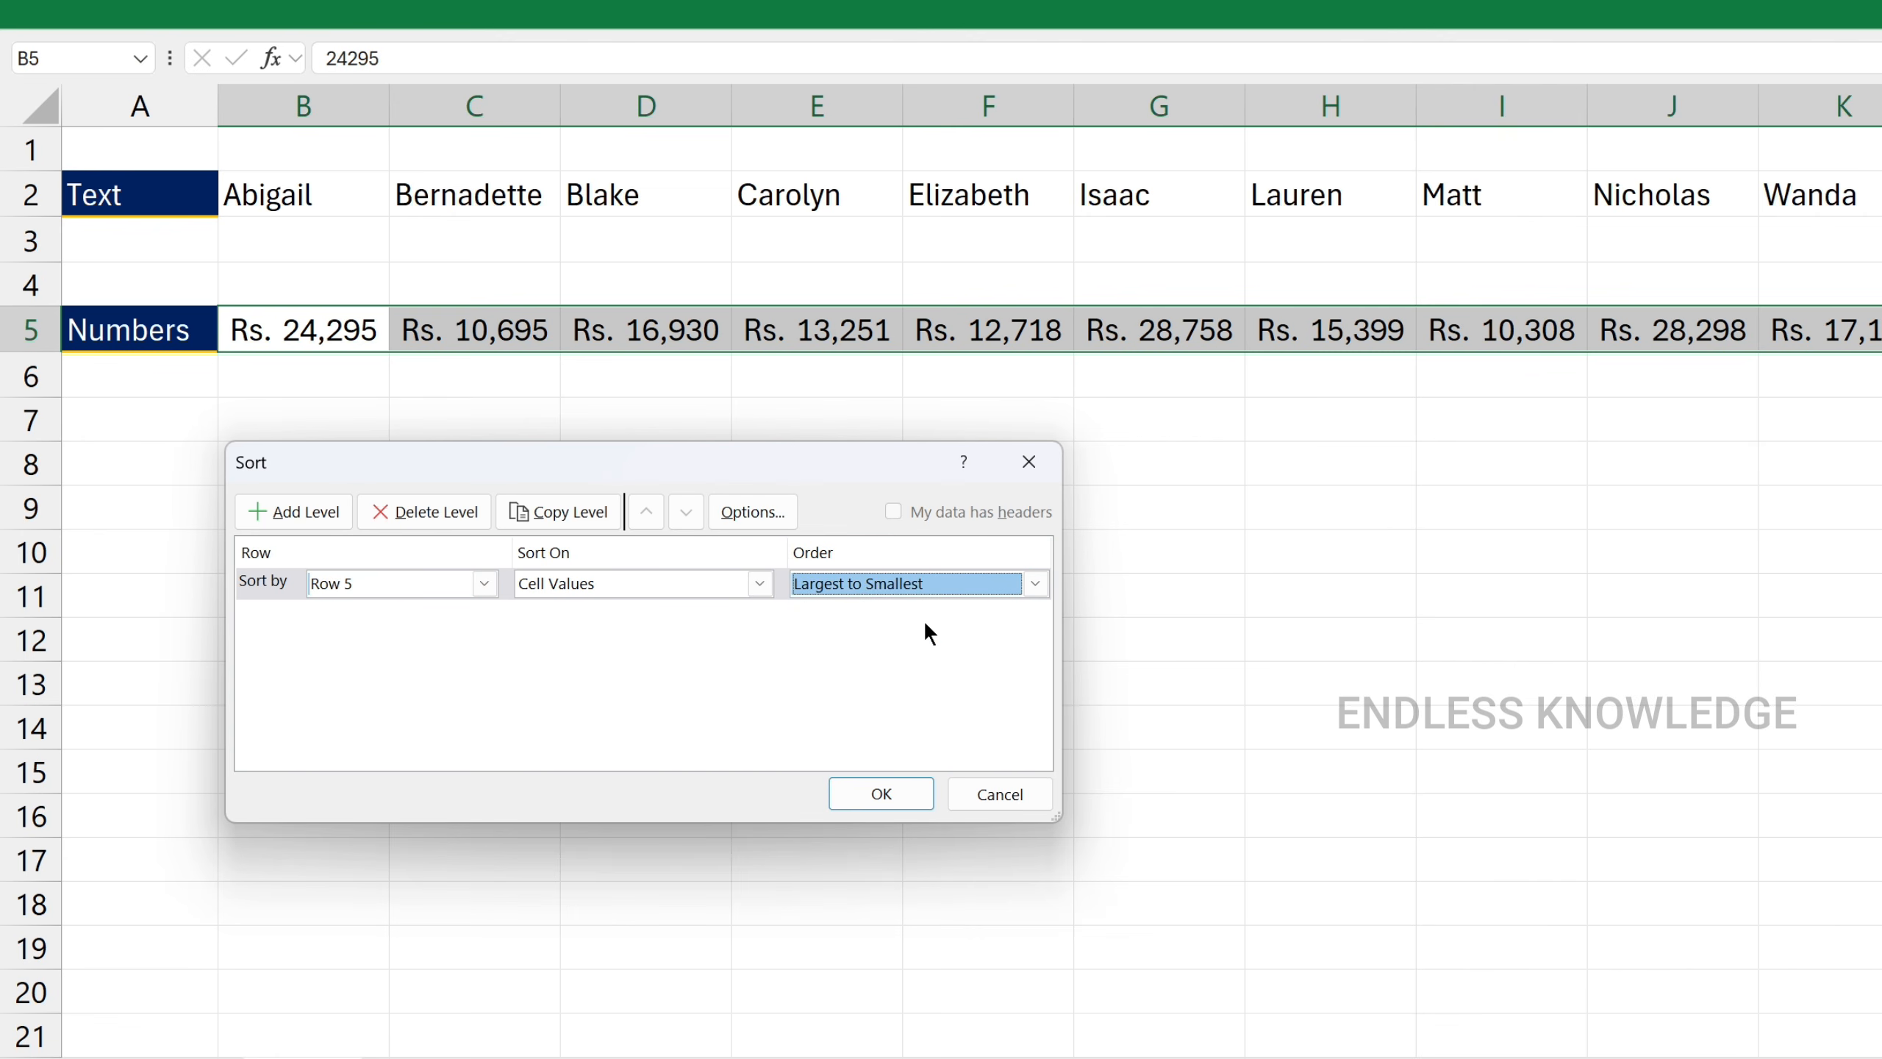
{"action": "left_click", "coordinate": [889, 793]}
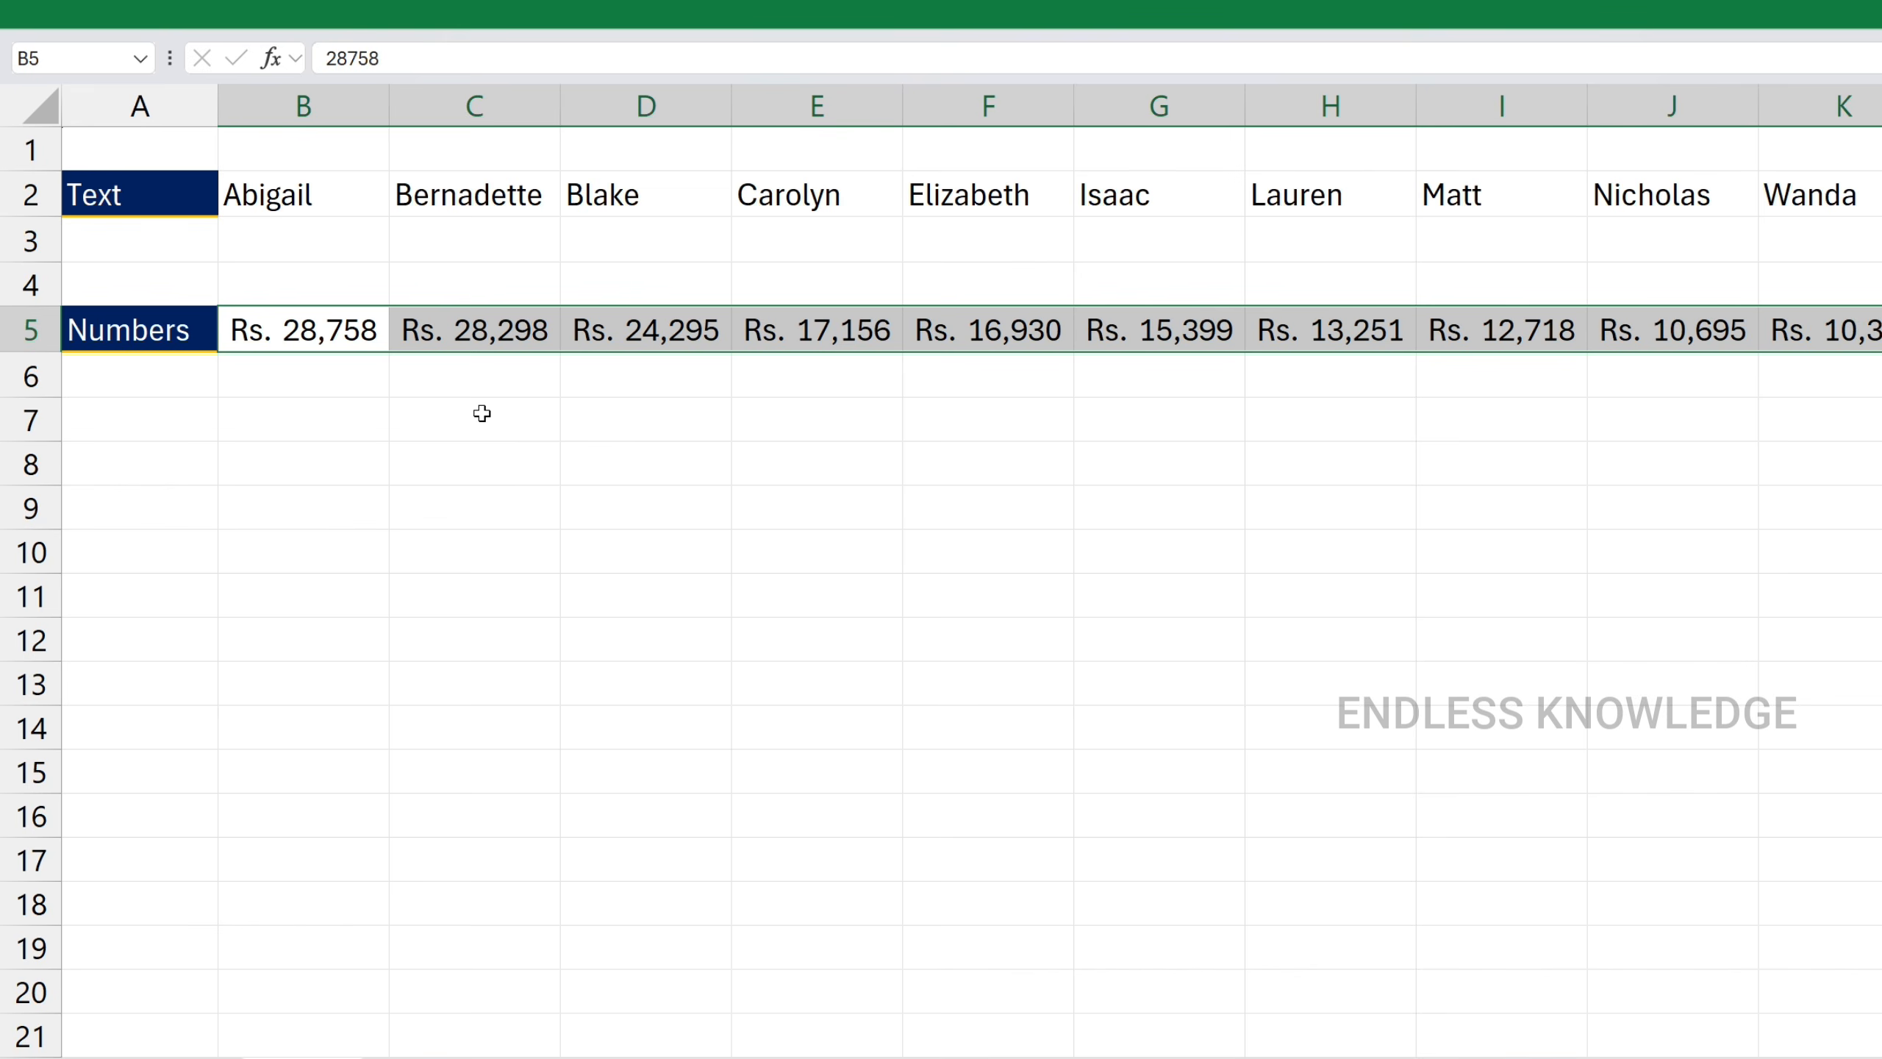
{"action": "left_click", "coordinate": [482, 413]}
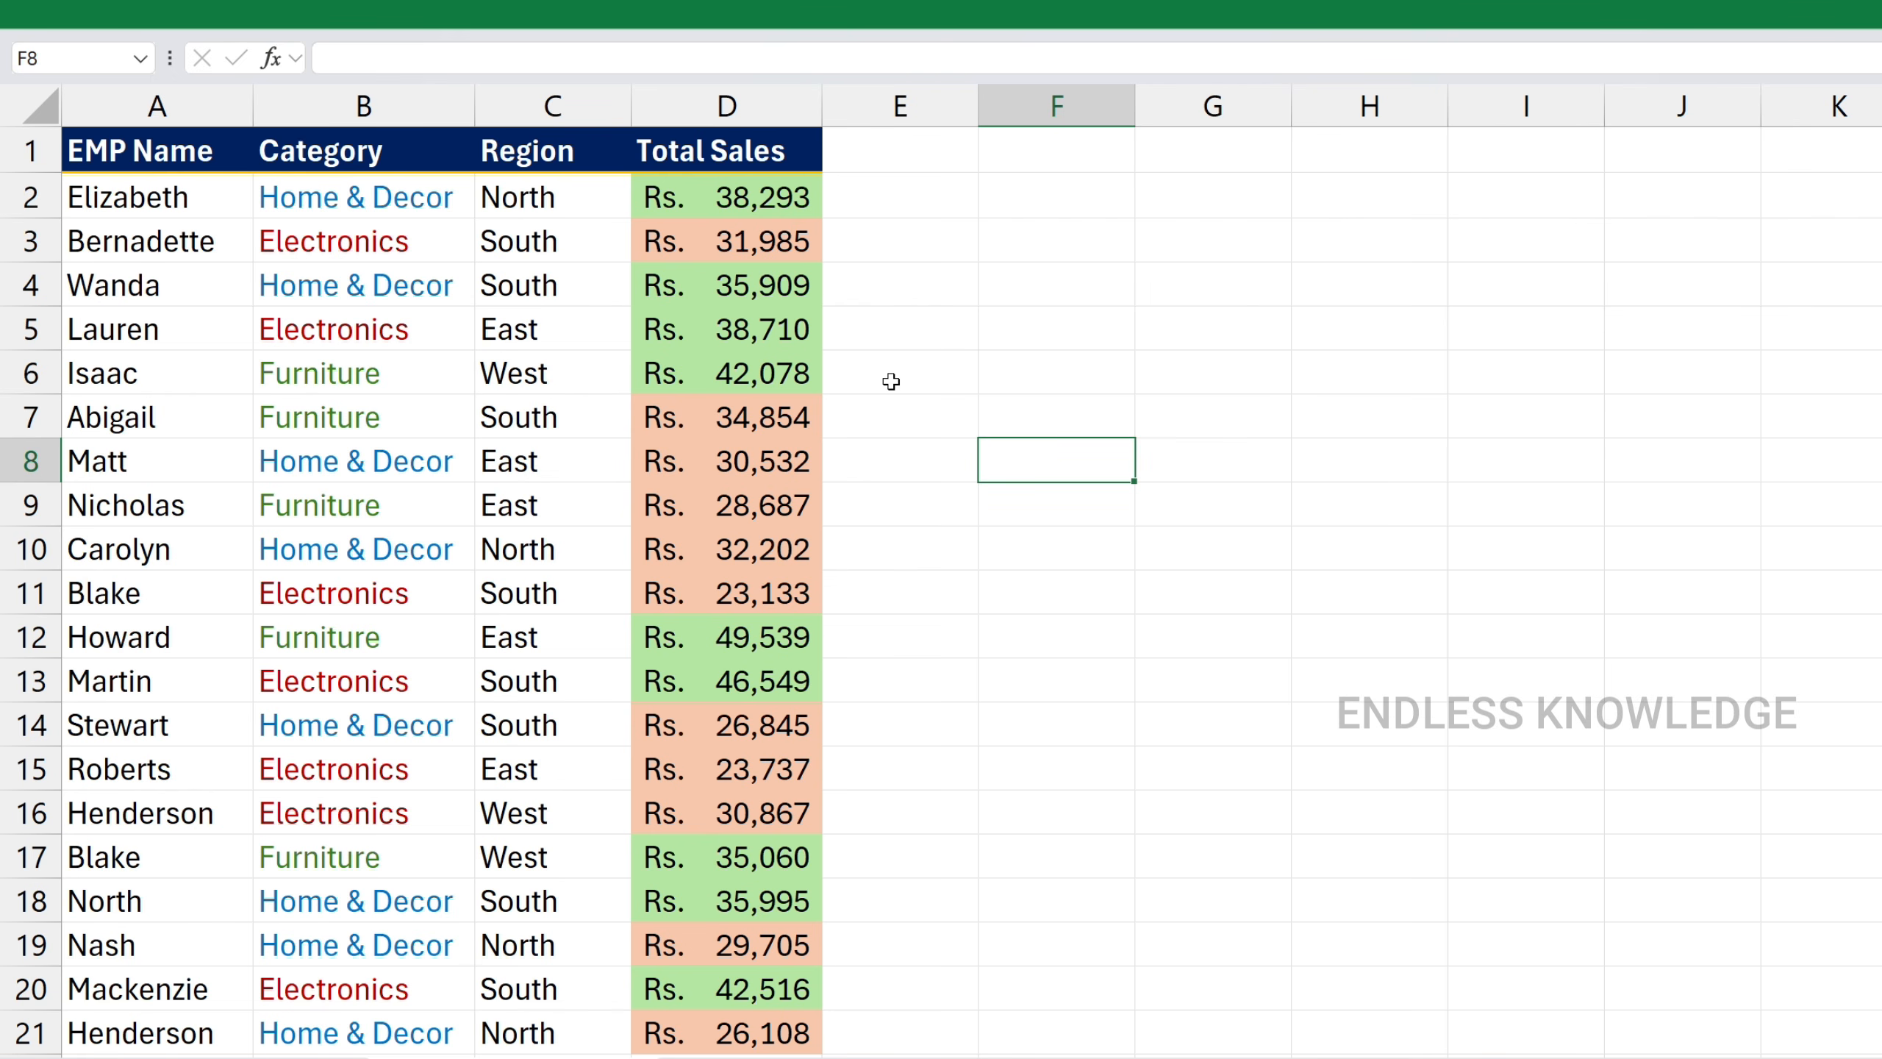
Examine the cell colors in Total Sales and the font colors in Category, ending with cell D5 selected
{"action": "left_click_drag", "start_coordinate": [774, 198], "coordinate": [772, 831]}
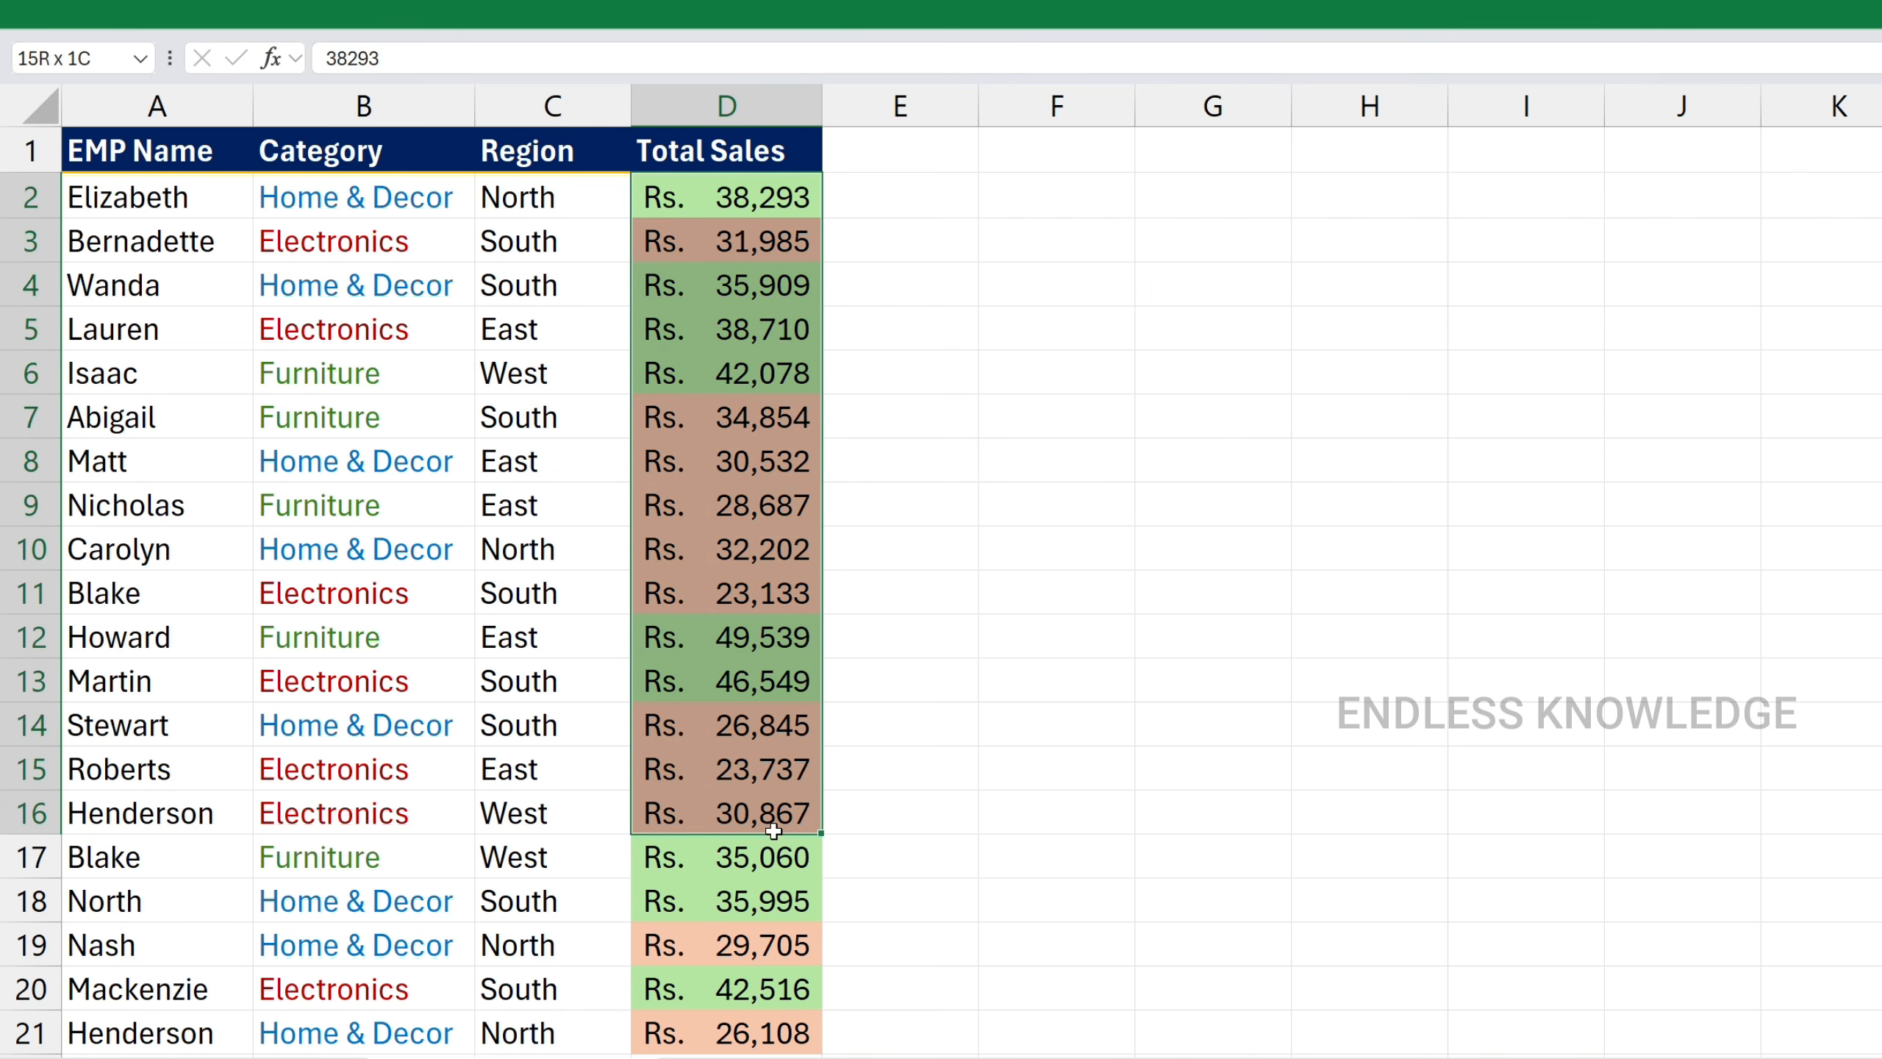
{"action": "left_click", "coordinate": [378, 224]}
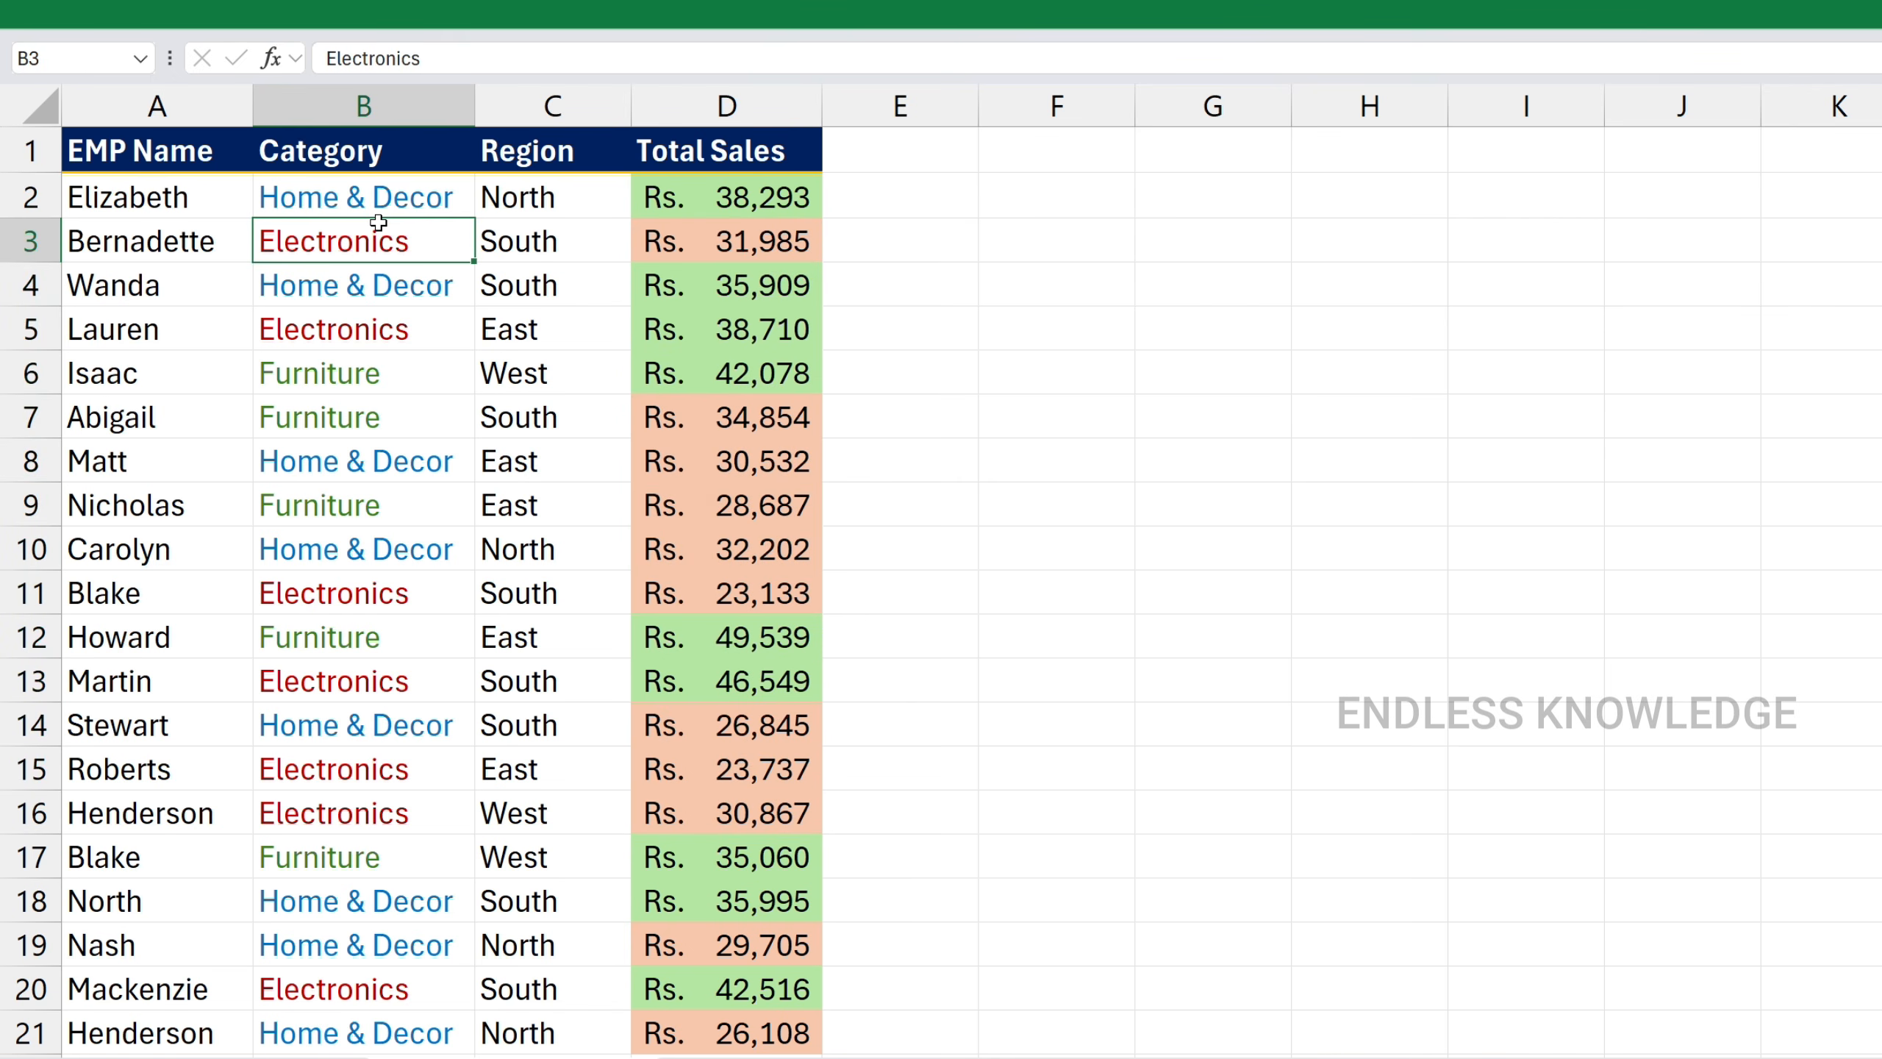
{"action": "left_click", "coordinate": [777, 255]}
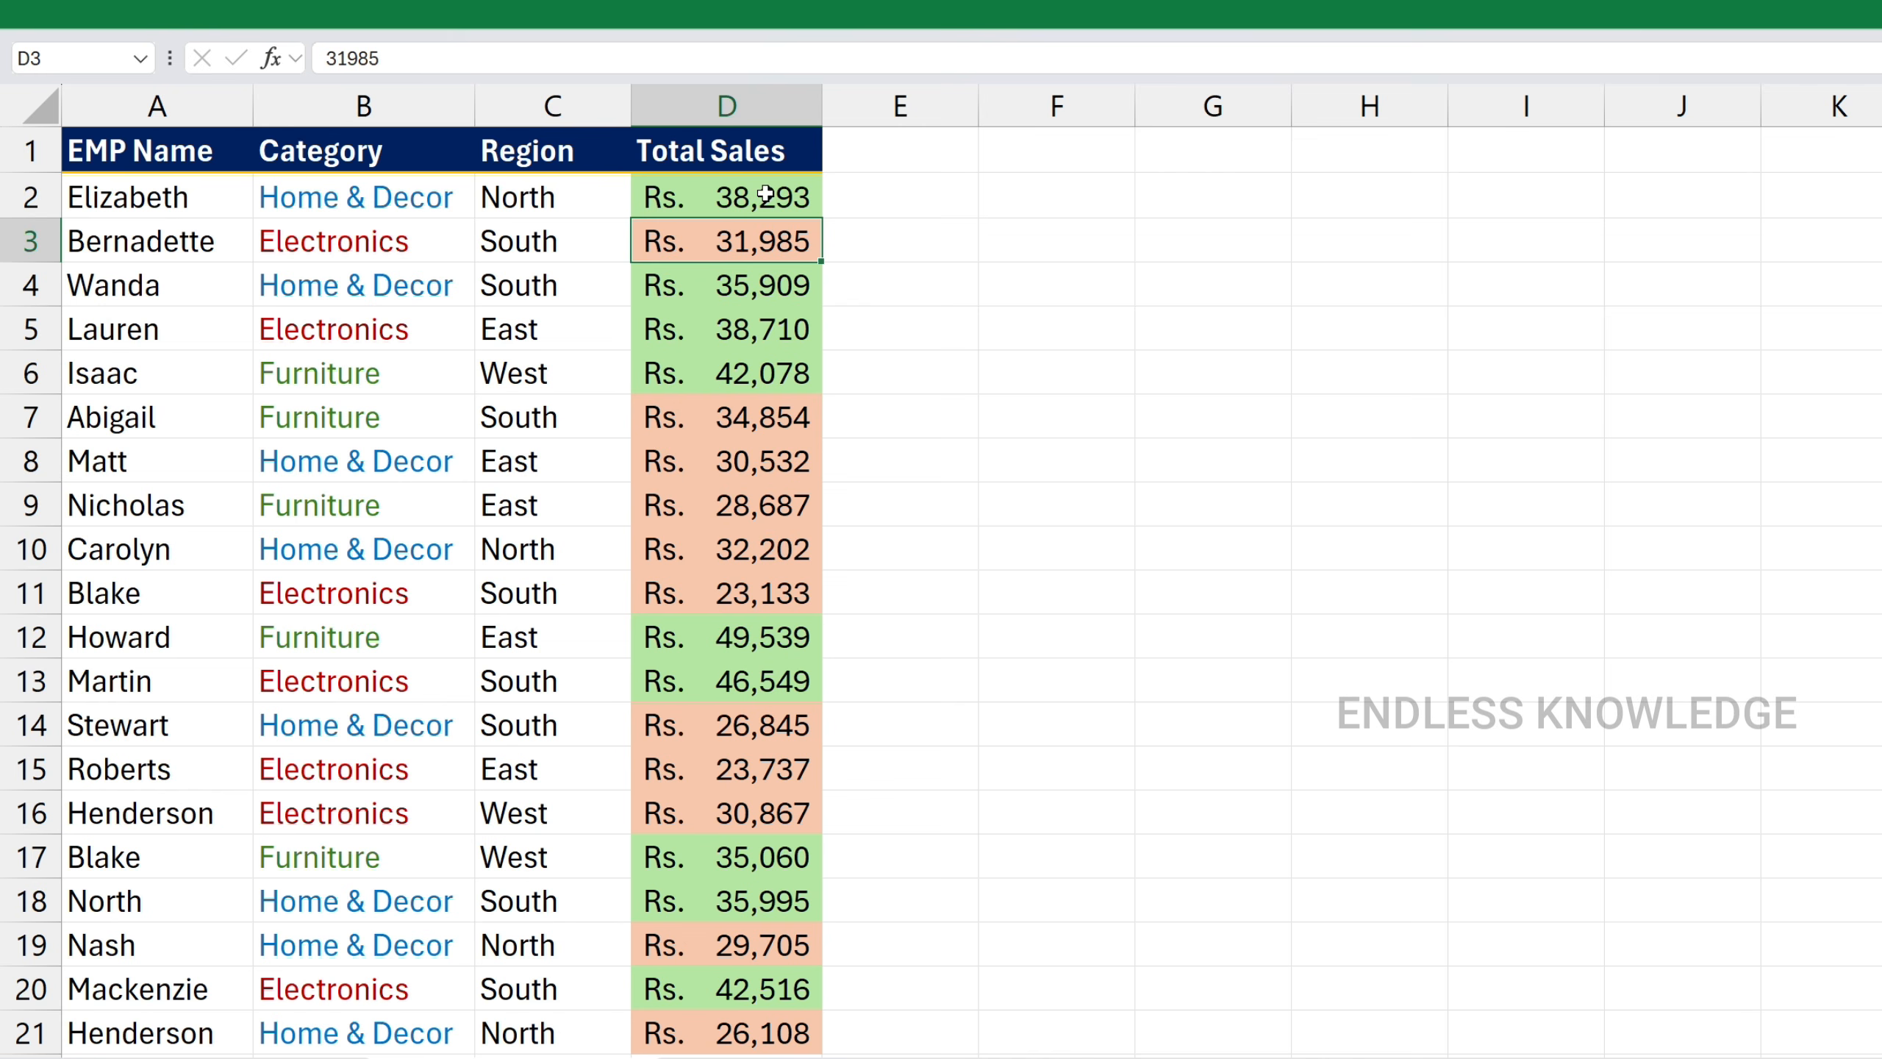
{"action": "left_click_drag", "start_coordinate": [765, 194], "coordinate": [766, 553]}
{"action": "left_click", "coordinate": [747, 311]}
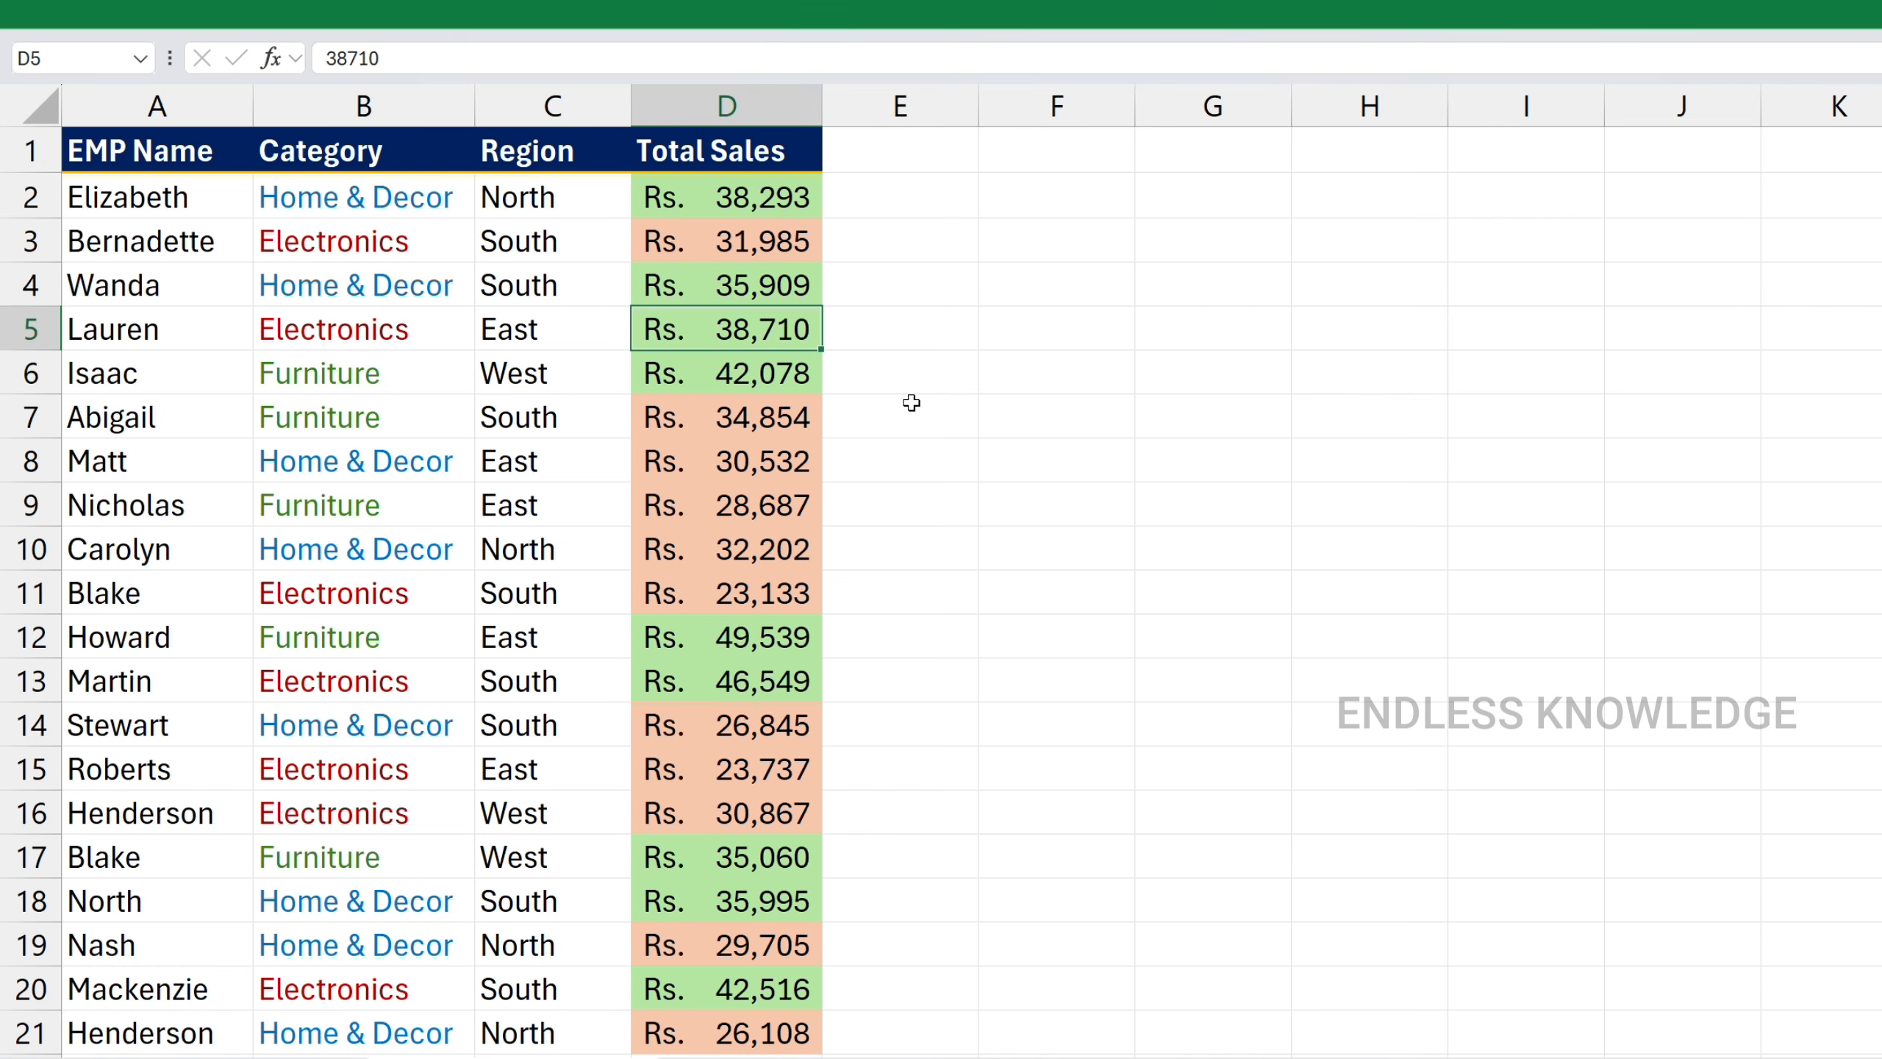
{"action": "key", "text": "alt"}
{"action": "key", "text": "a"}
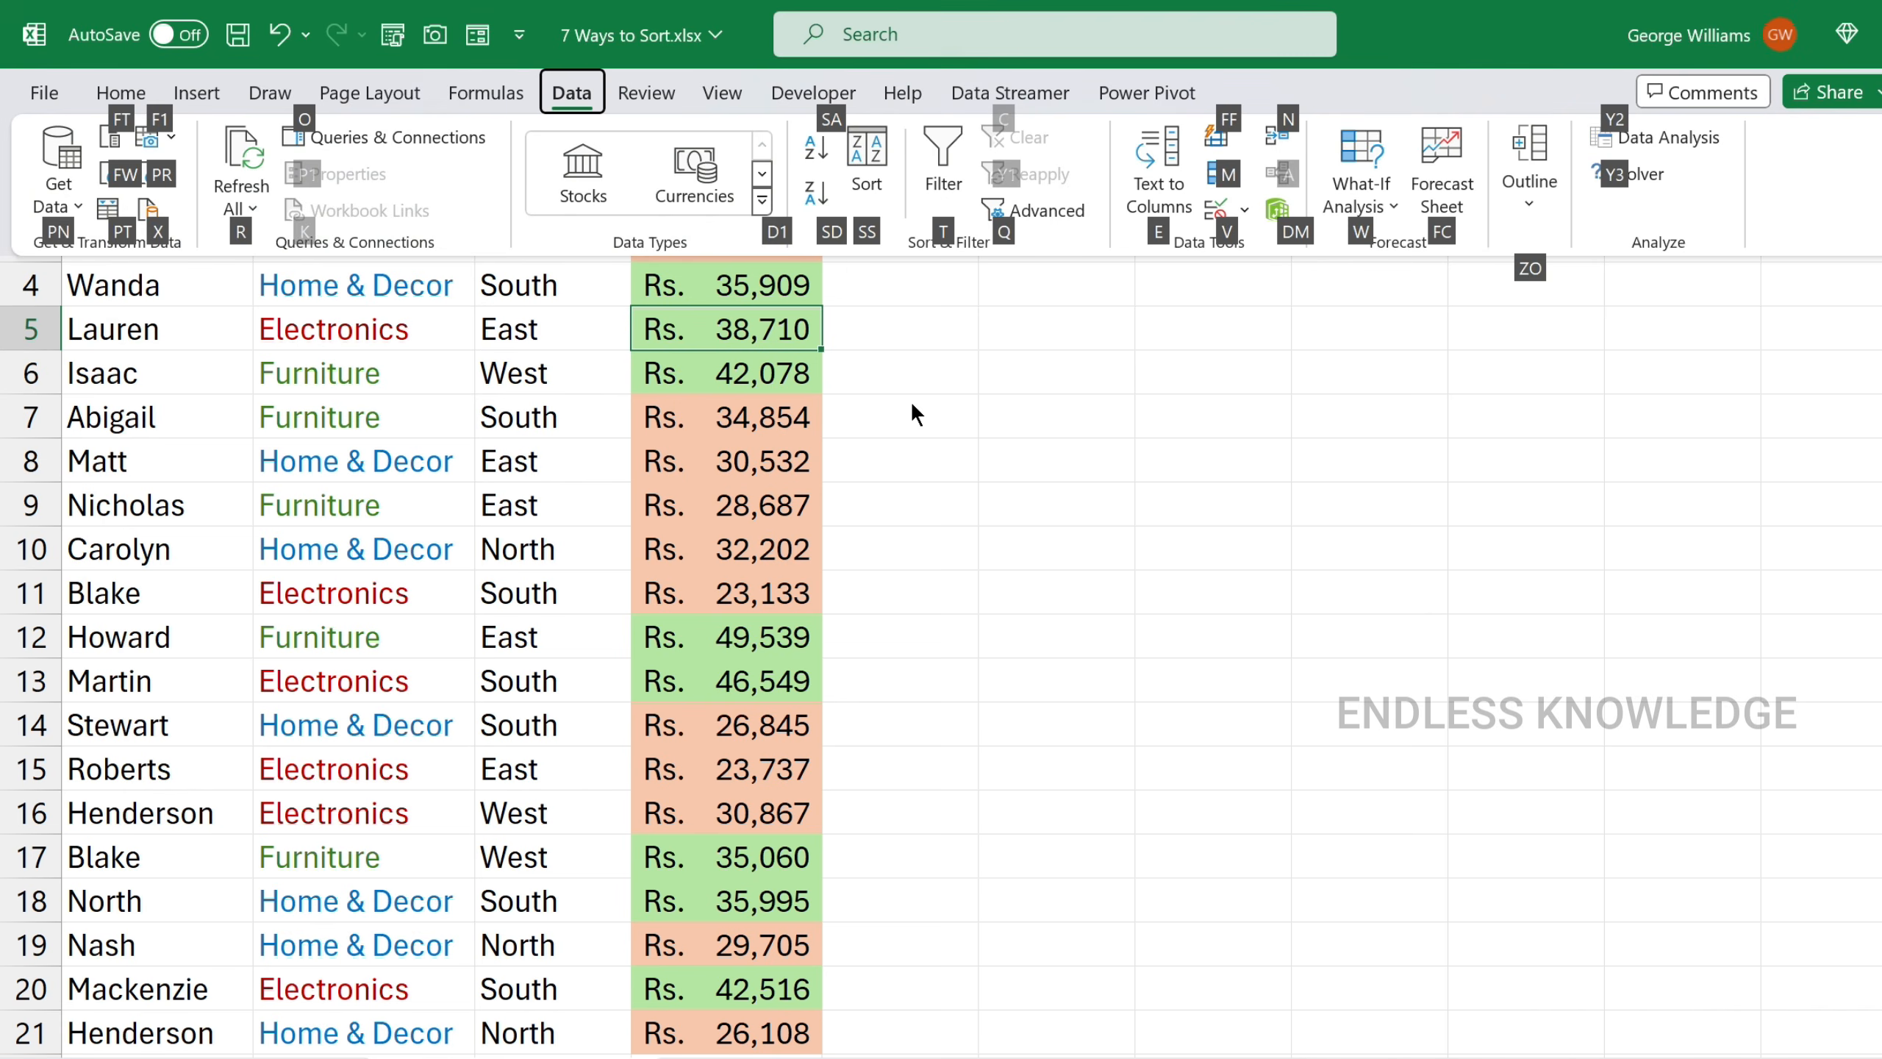
{"action": "key", "text": "s"}
{"action": "key", "text": "s"}
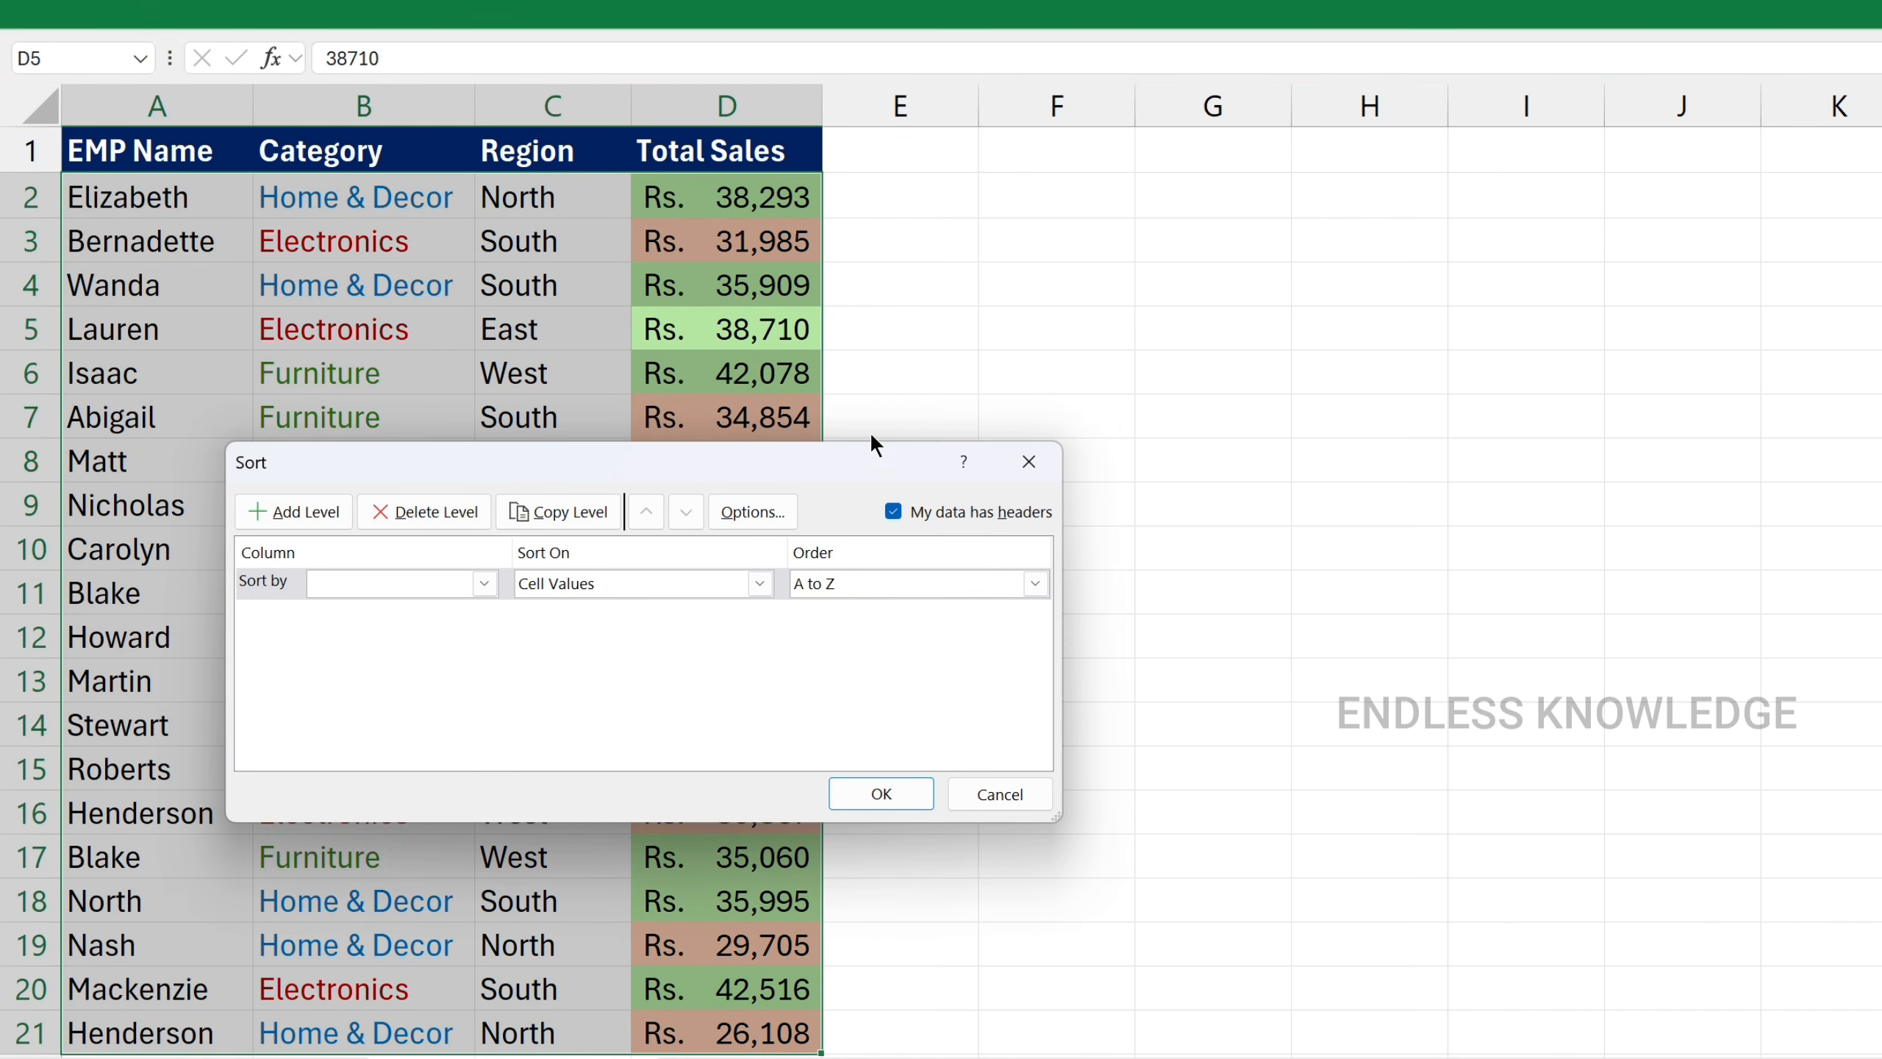
{"action": "key", "text": "Escape"}
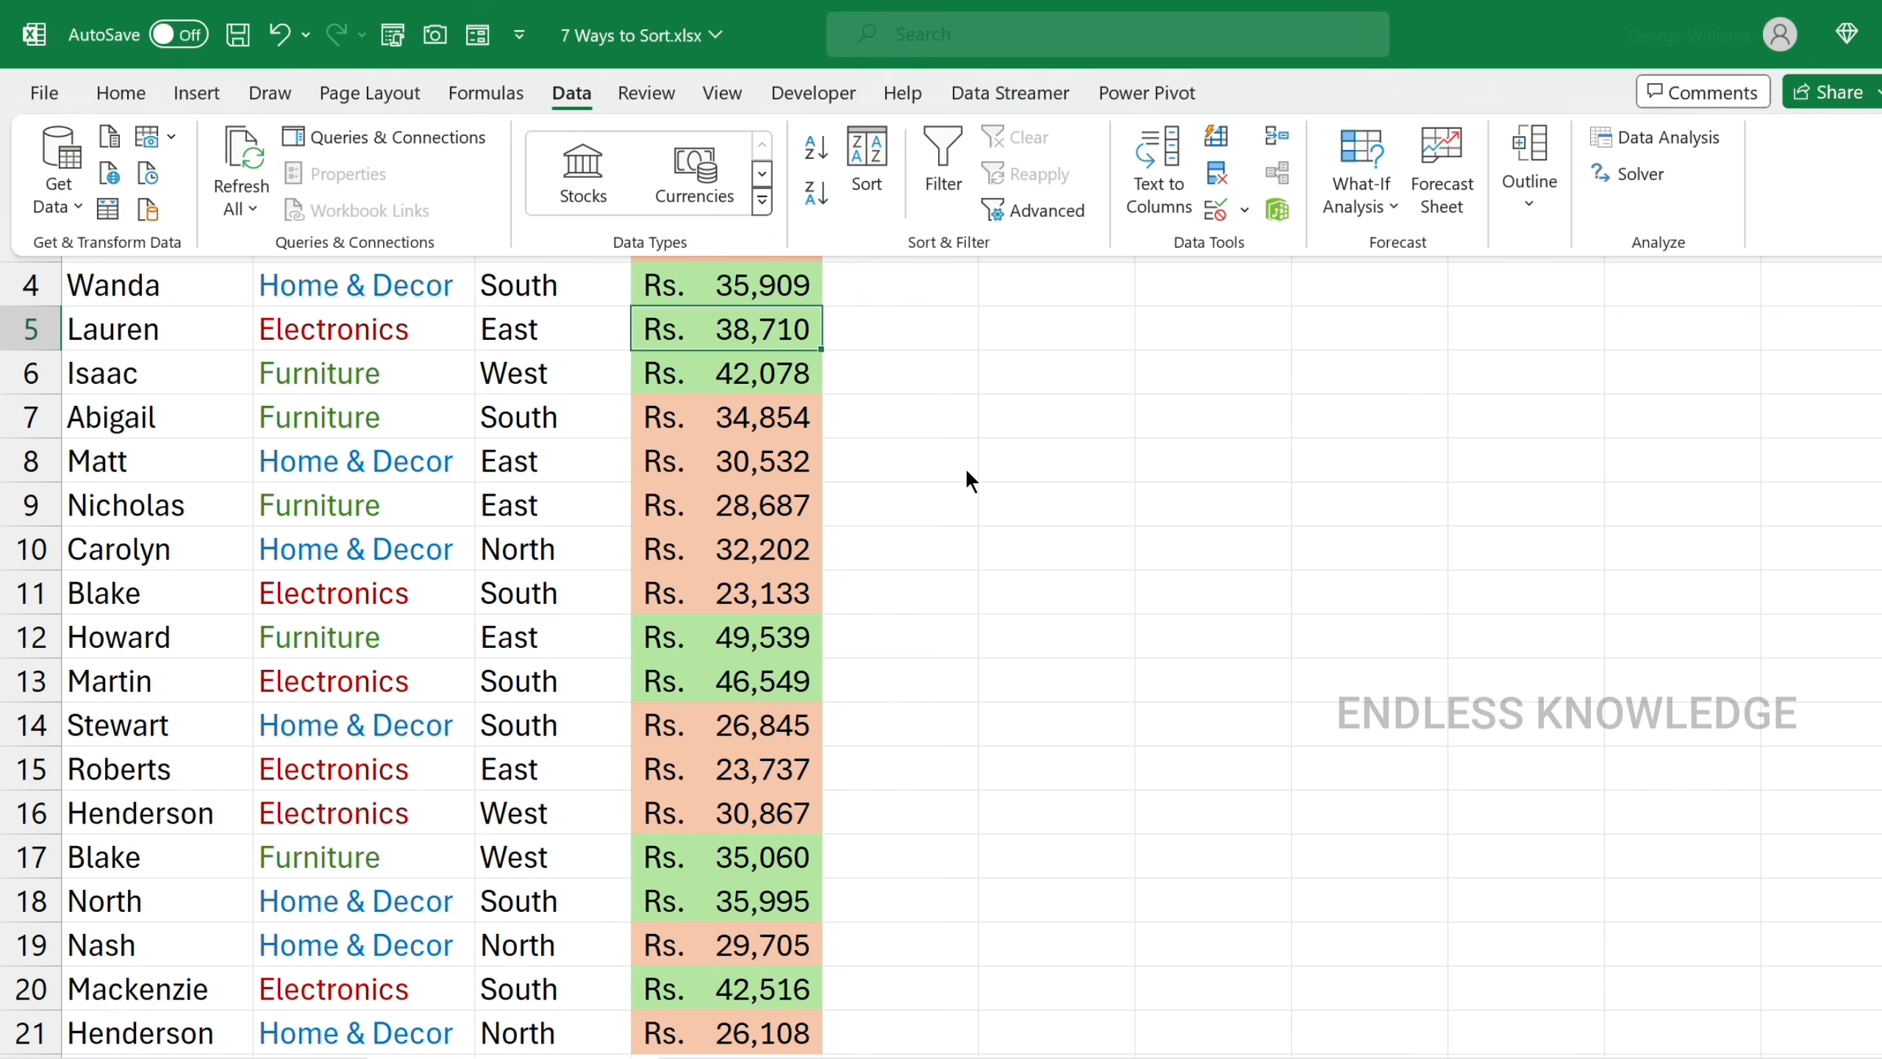
Start a custom sort on the sales table by the Total Sales column, sorting on Cell Color
{"action": "key", "text": "alt+a"}
{"action": "key", "text": "s"}
{"action": "key", "text": "s"}
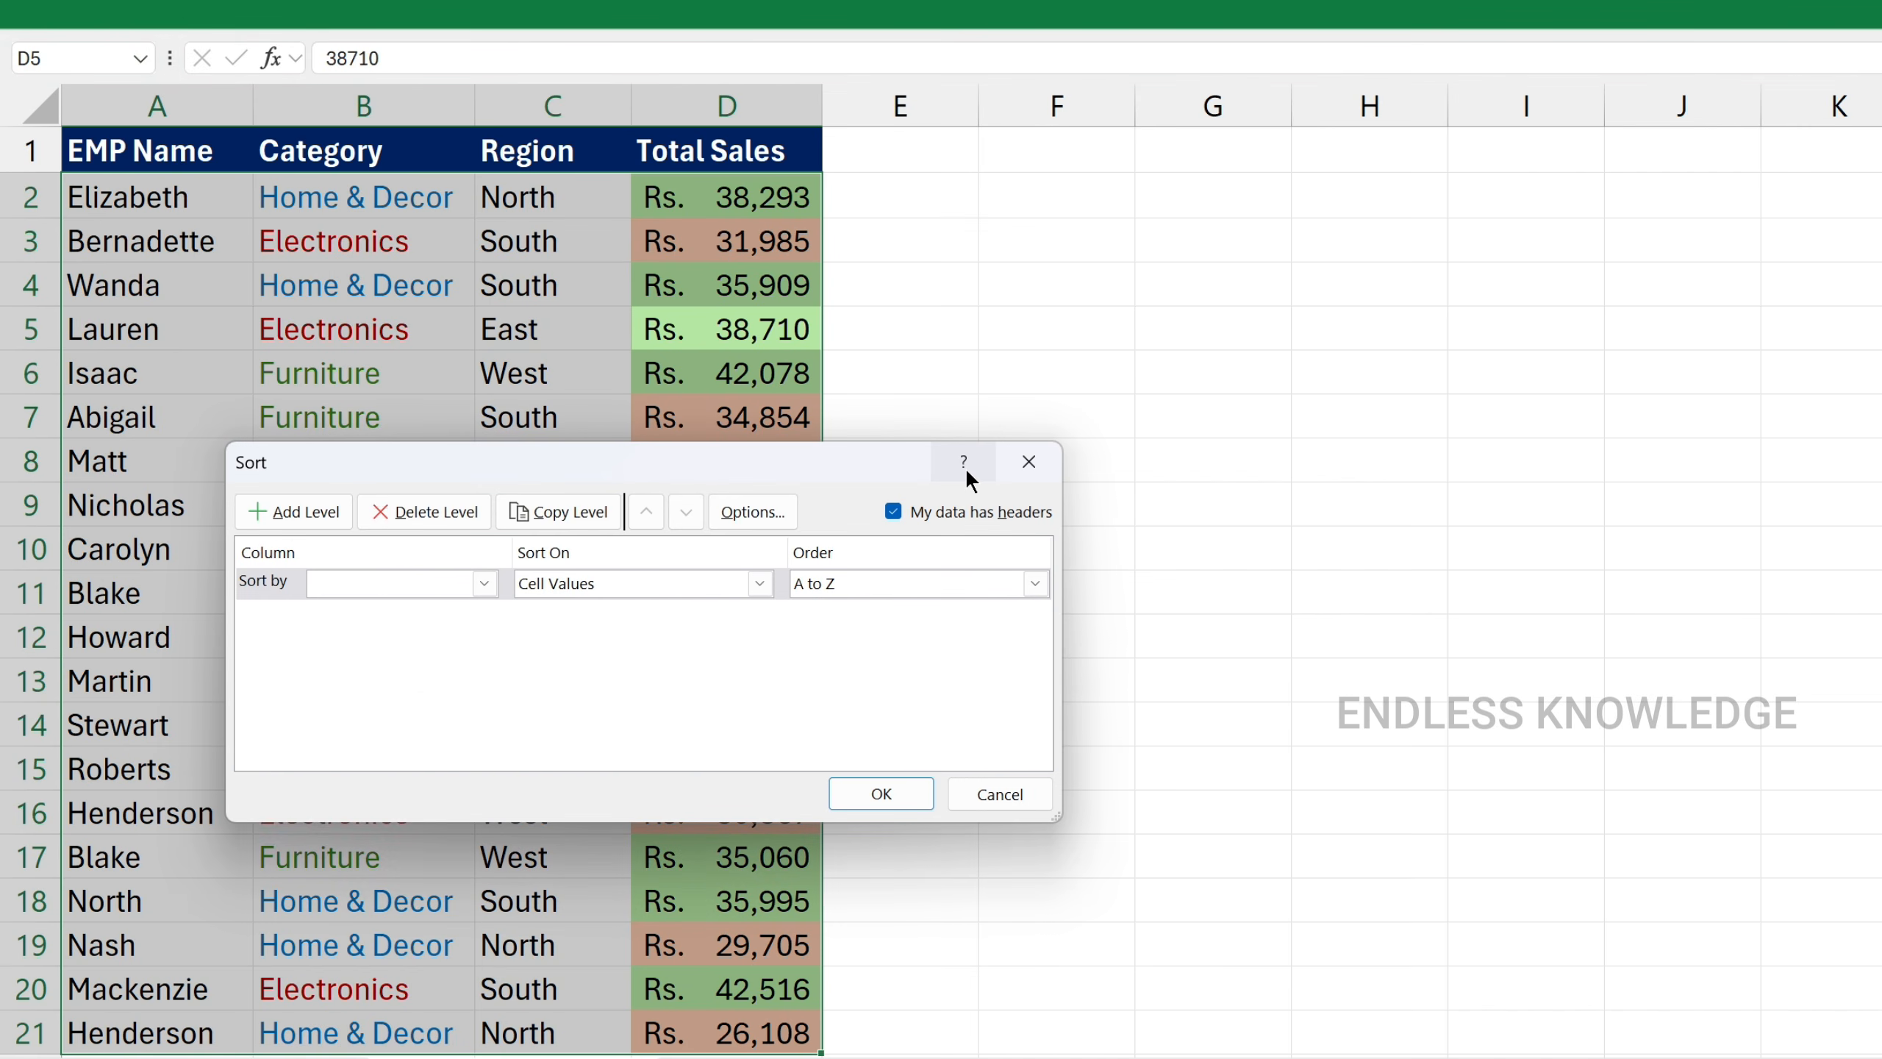
{"action": "left_click_drag", "start_coordinate": [777, 469], "coordinate": [1405, 450]}
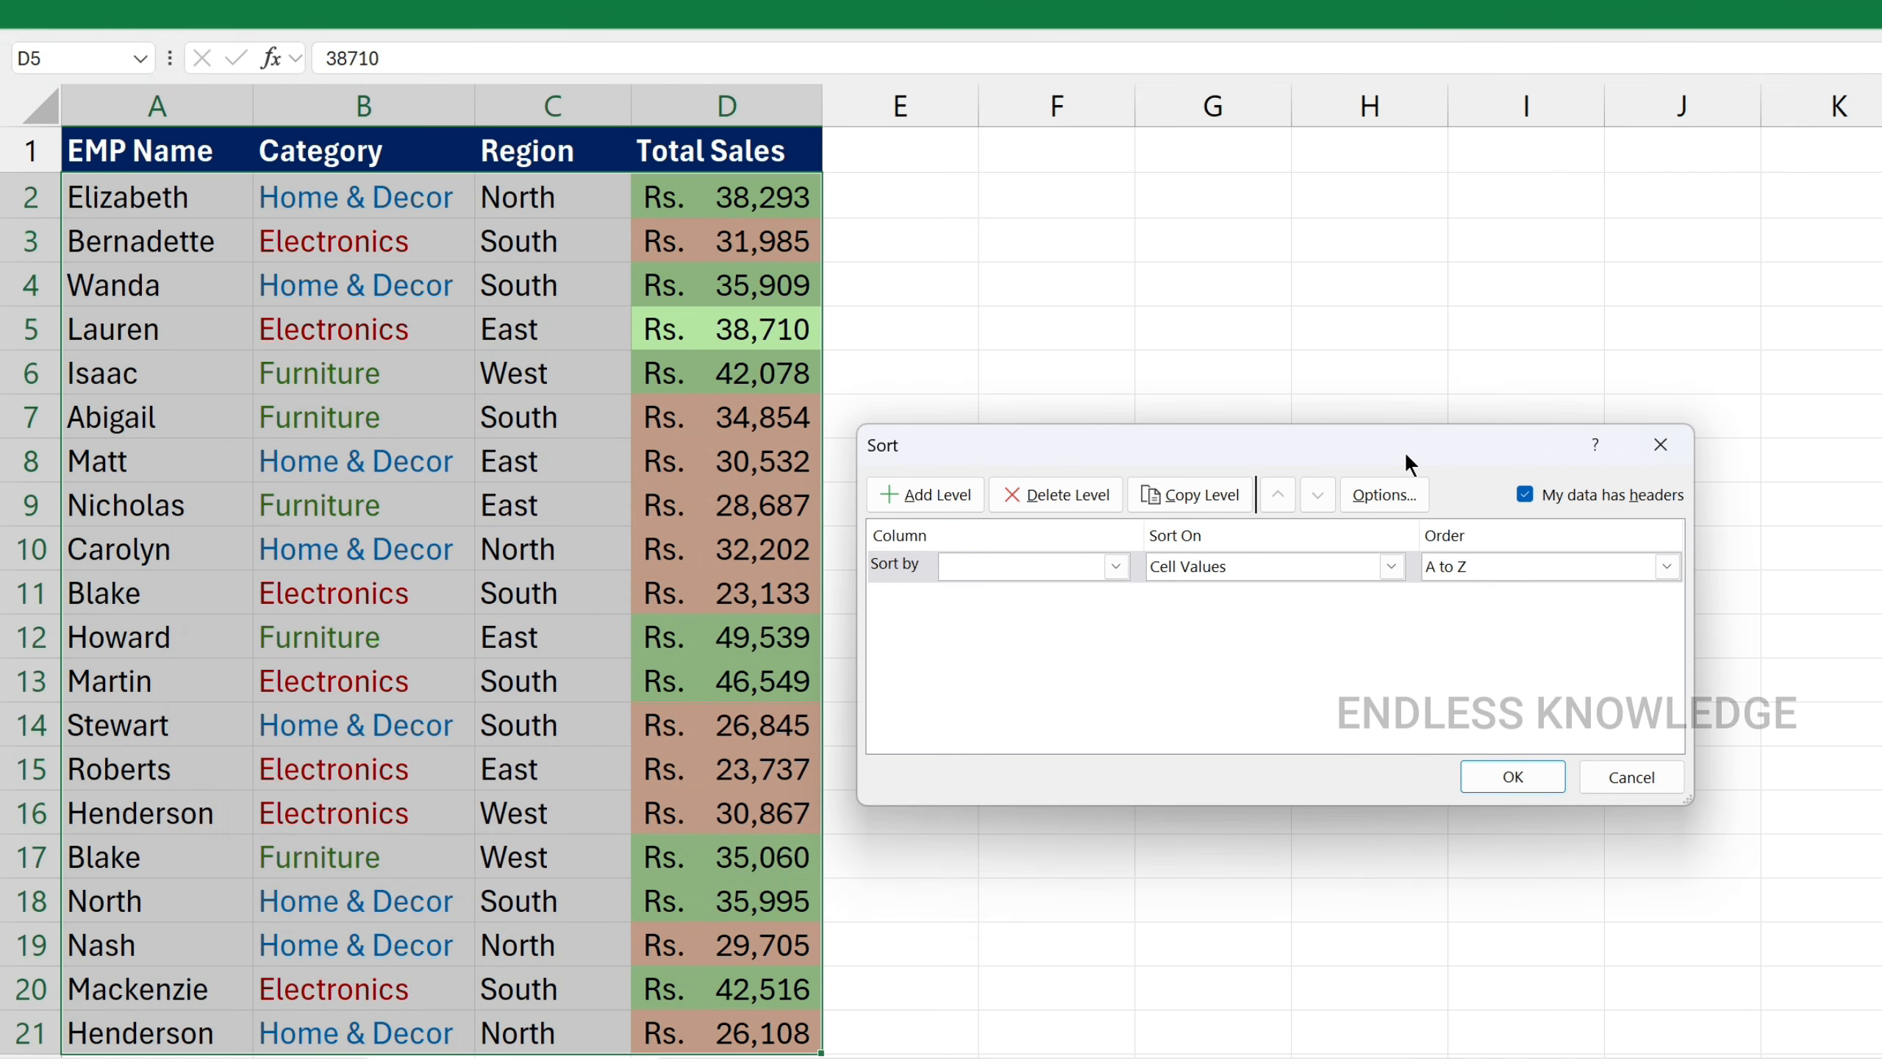
{"action": "left_click_drag", "start_coordinate": [1260, 461], "coordinate": [1213, 436]}
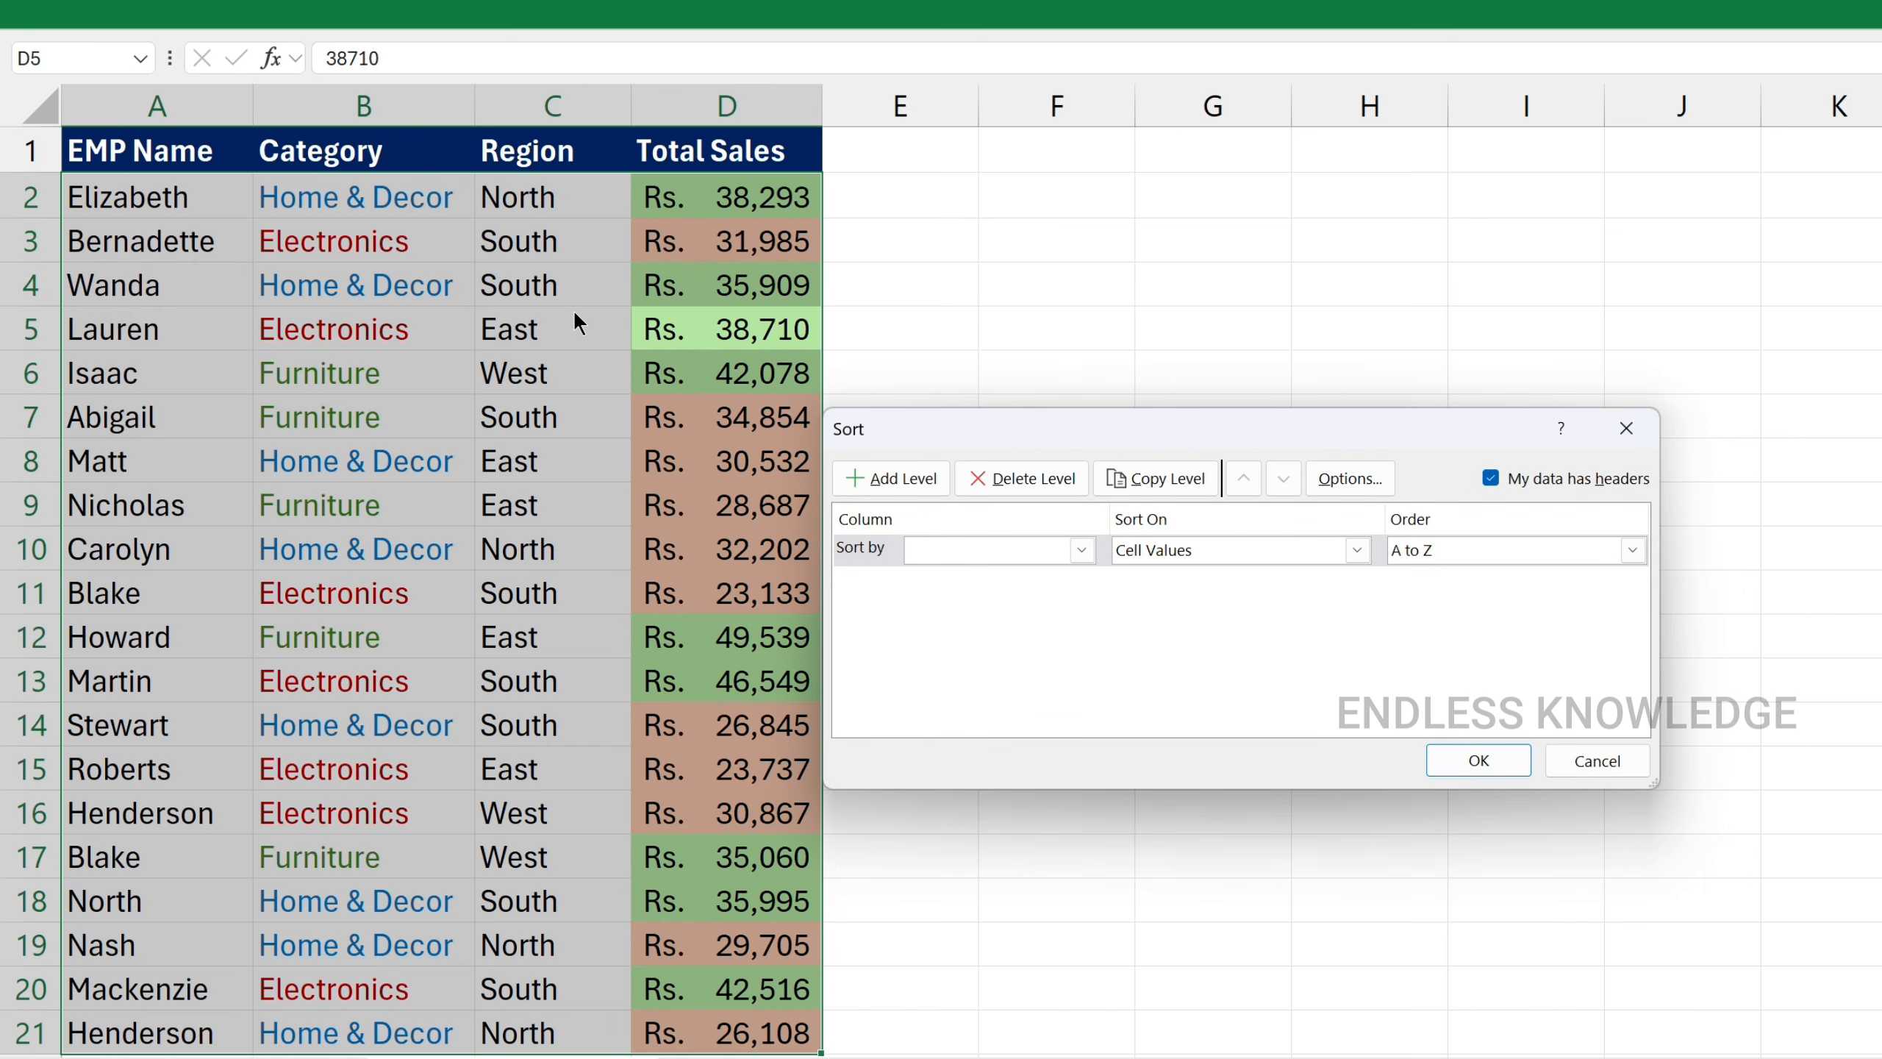
{"action": "left_click_drag", "start_coordinate": [915, 435], "coordinate": [946, 430]}
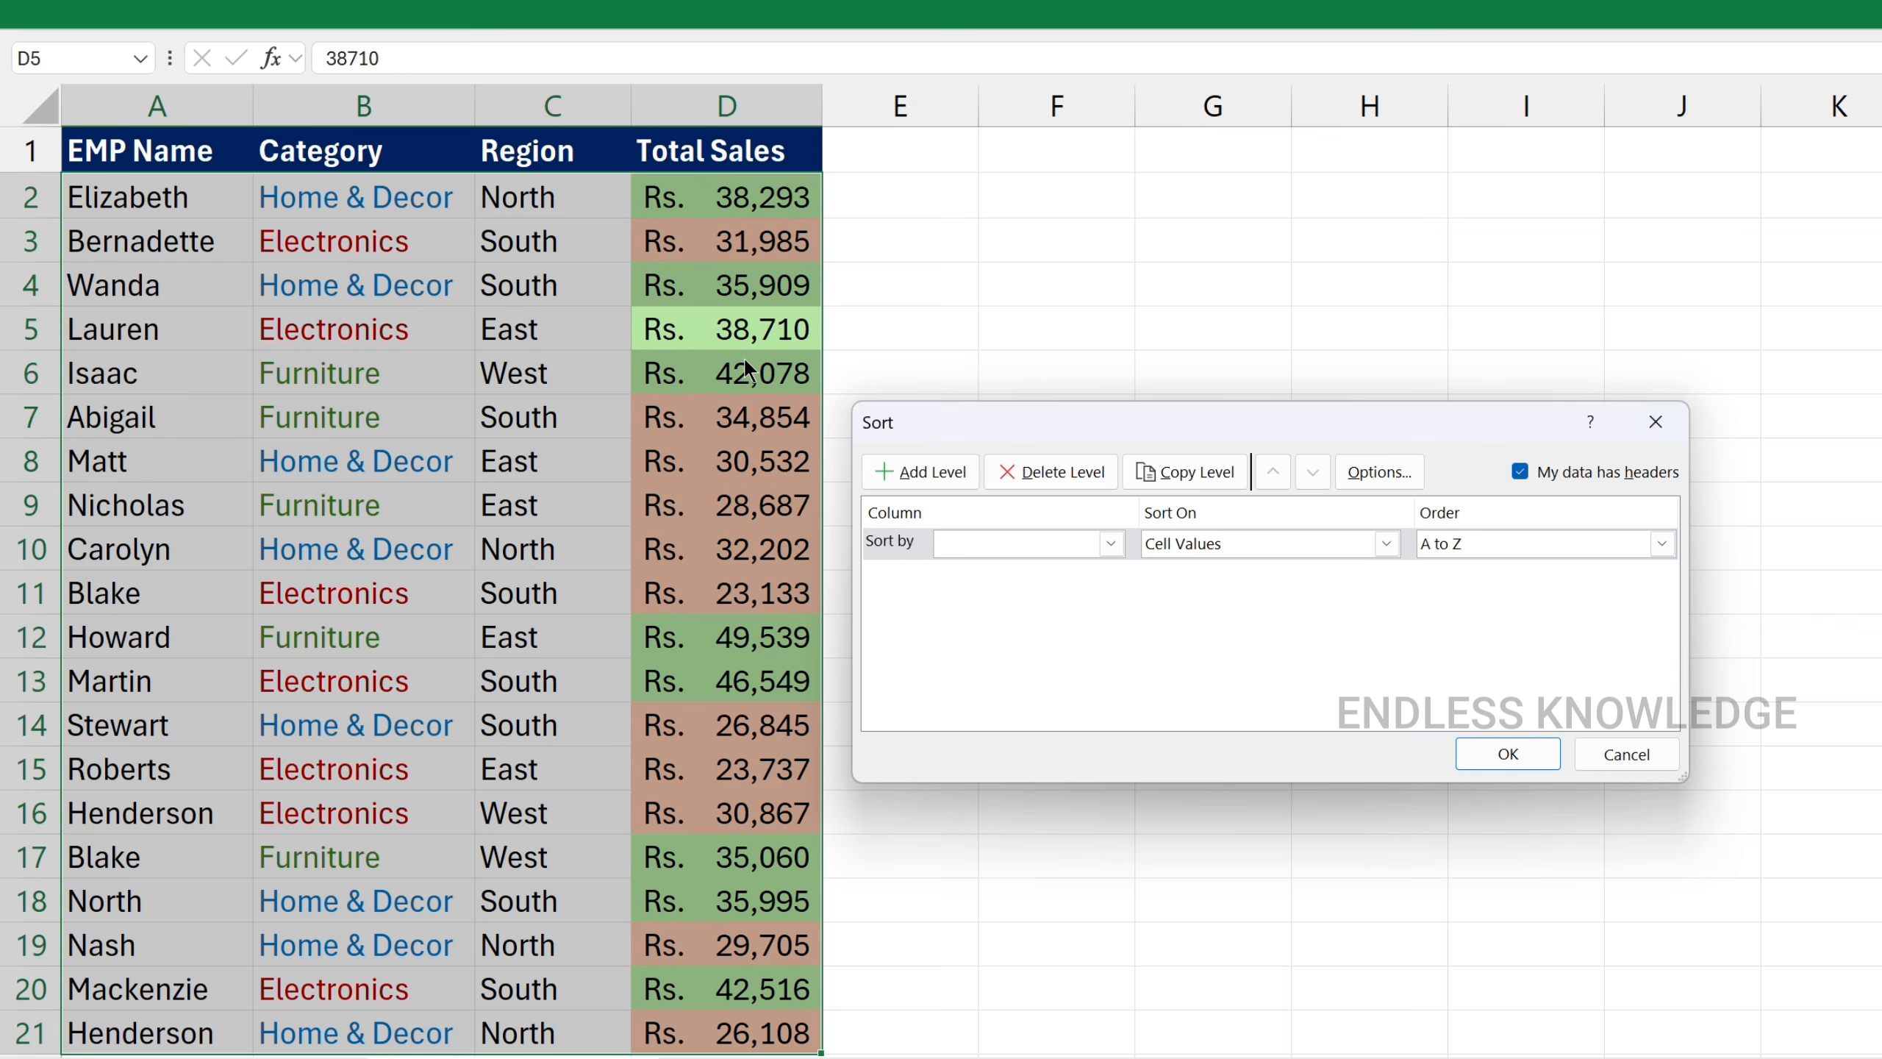
{"action": "left_click", "coordinate": [989, 549]}
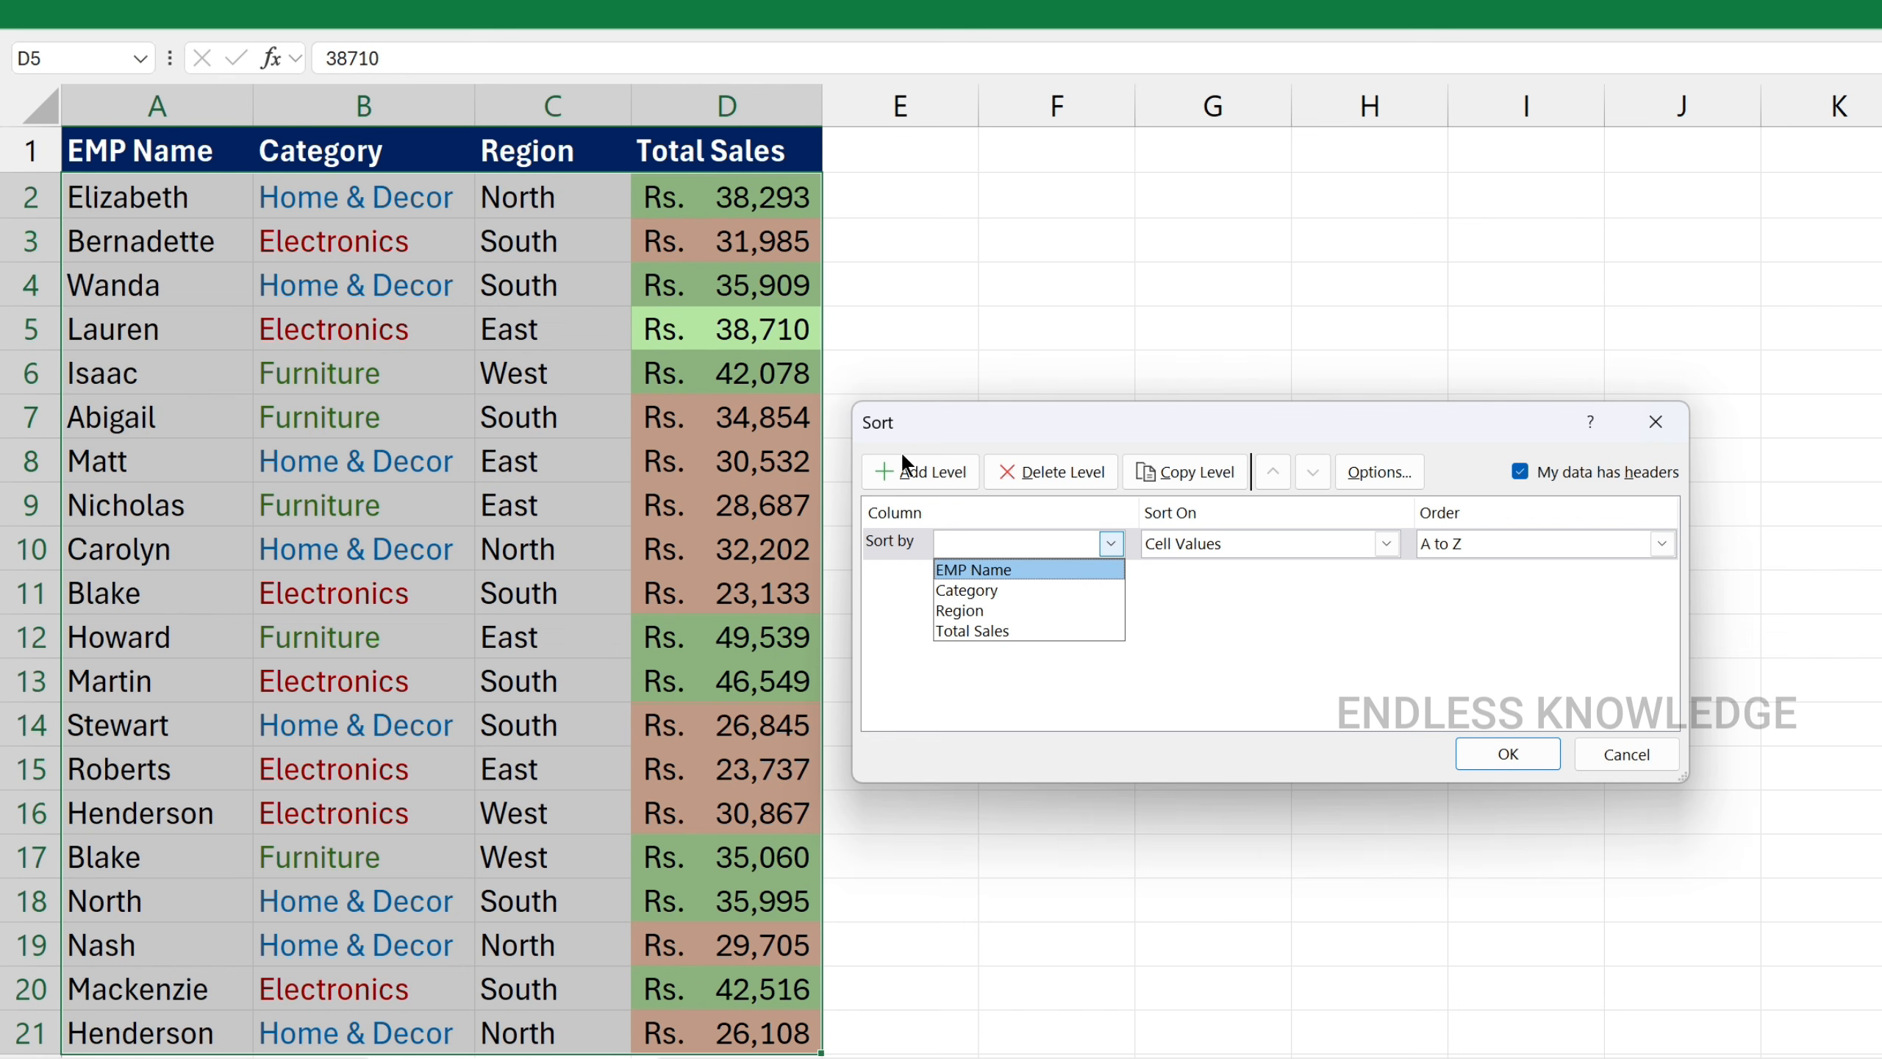
{"action": "left_click", "coordinate": [1015, 632]}
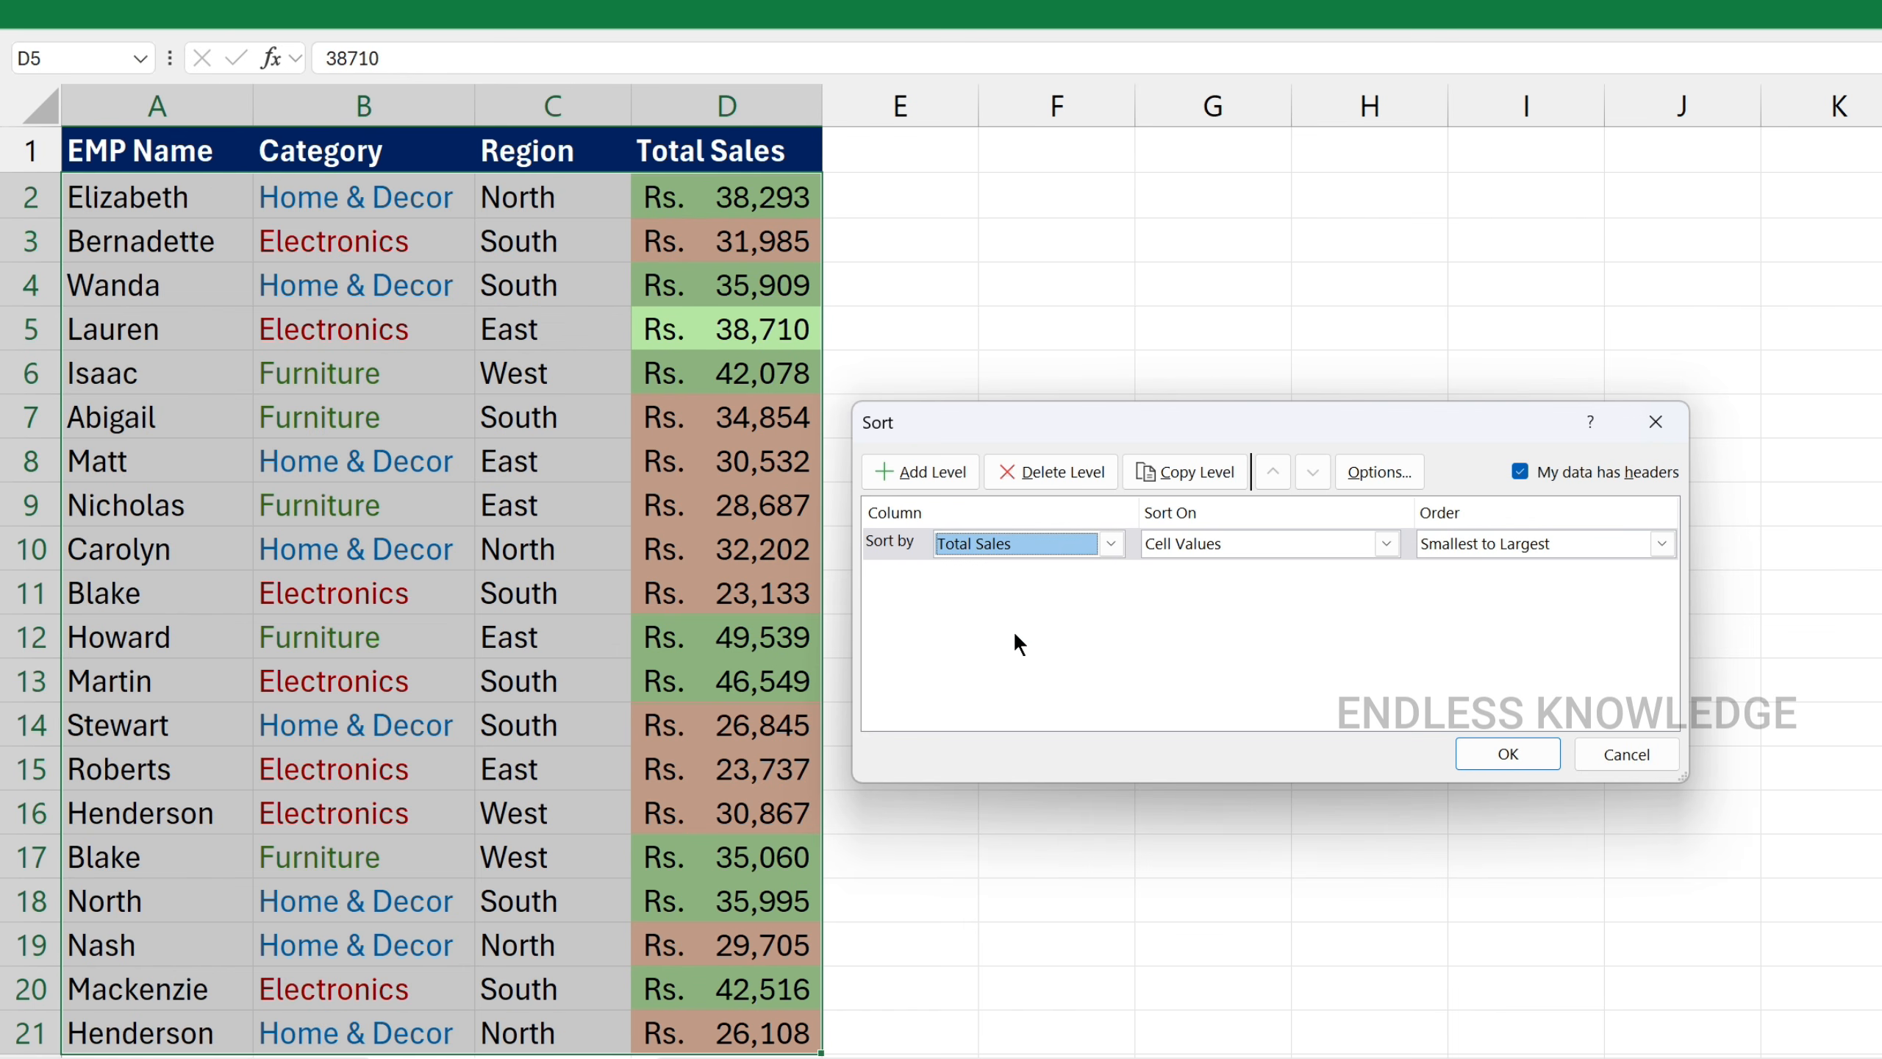
{"action": "left_click", "coordinate": [1283, 549]}
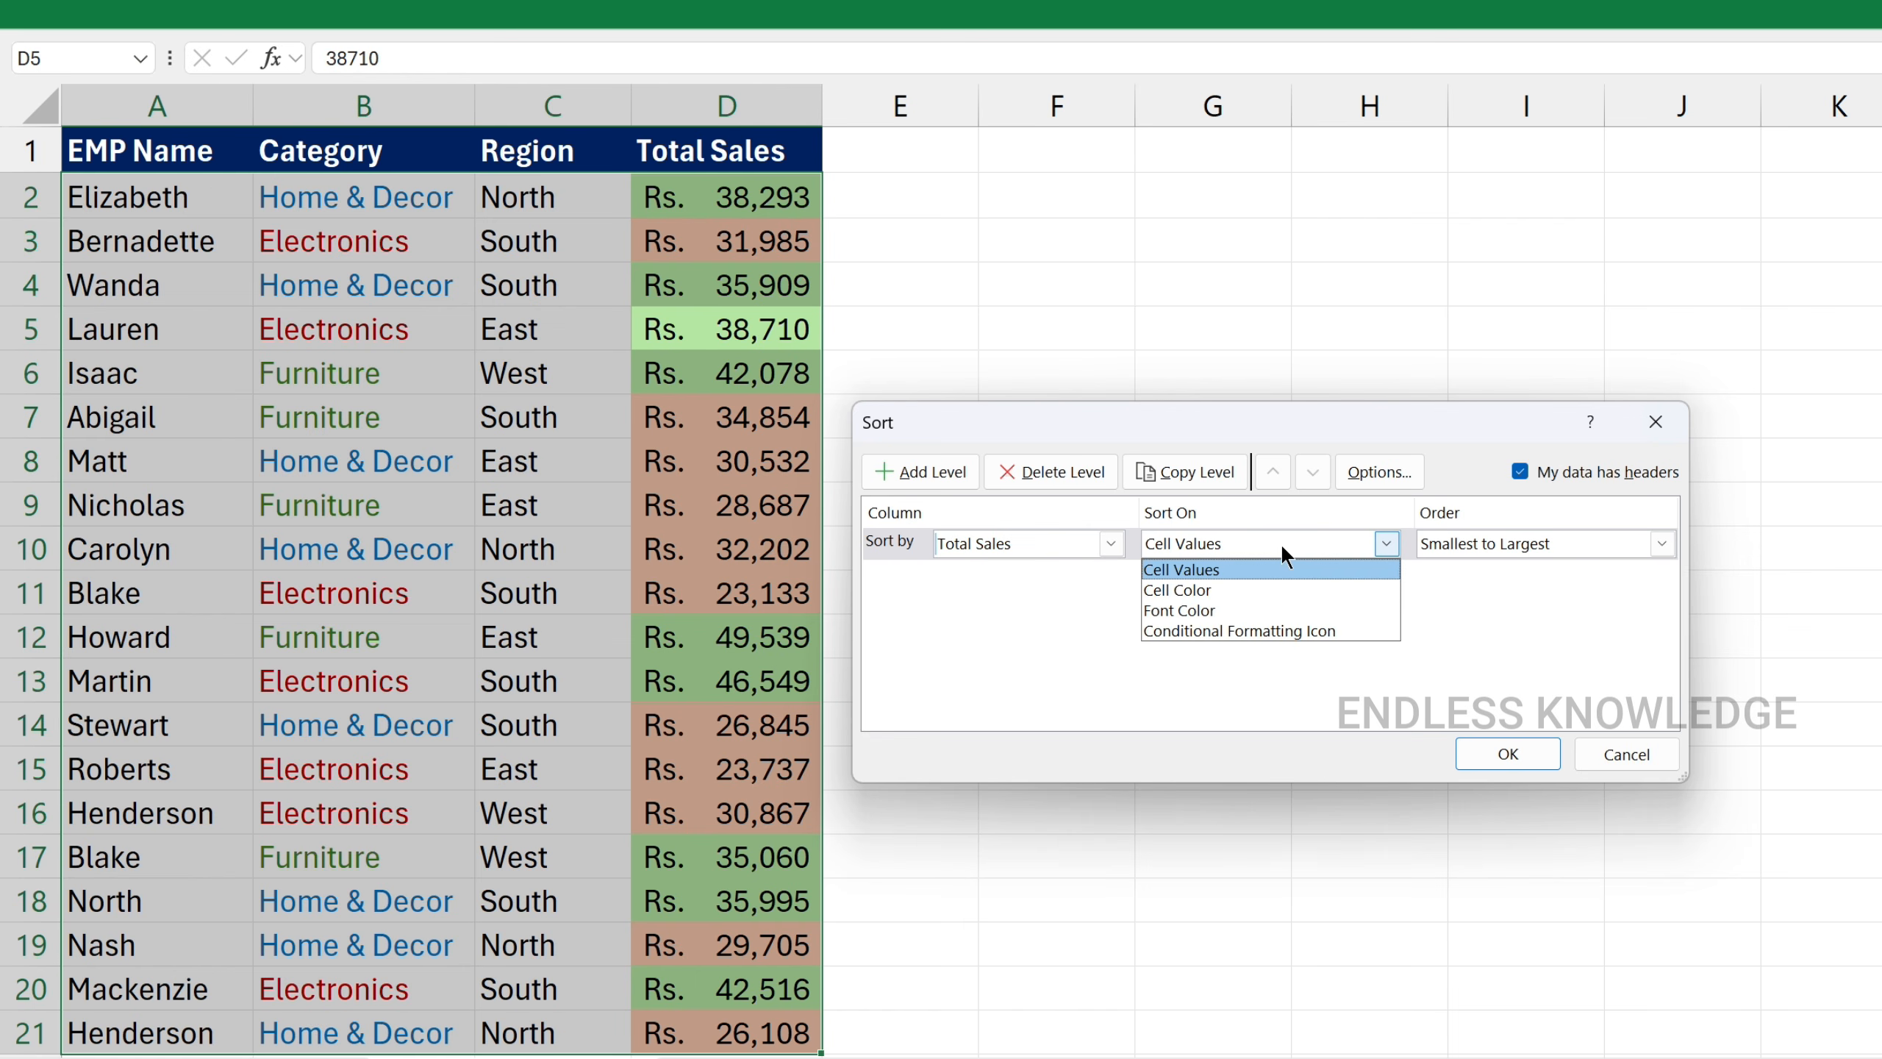
{"action": "left_click", "coordinate": [1212, 592]}
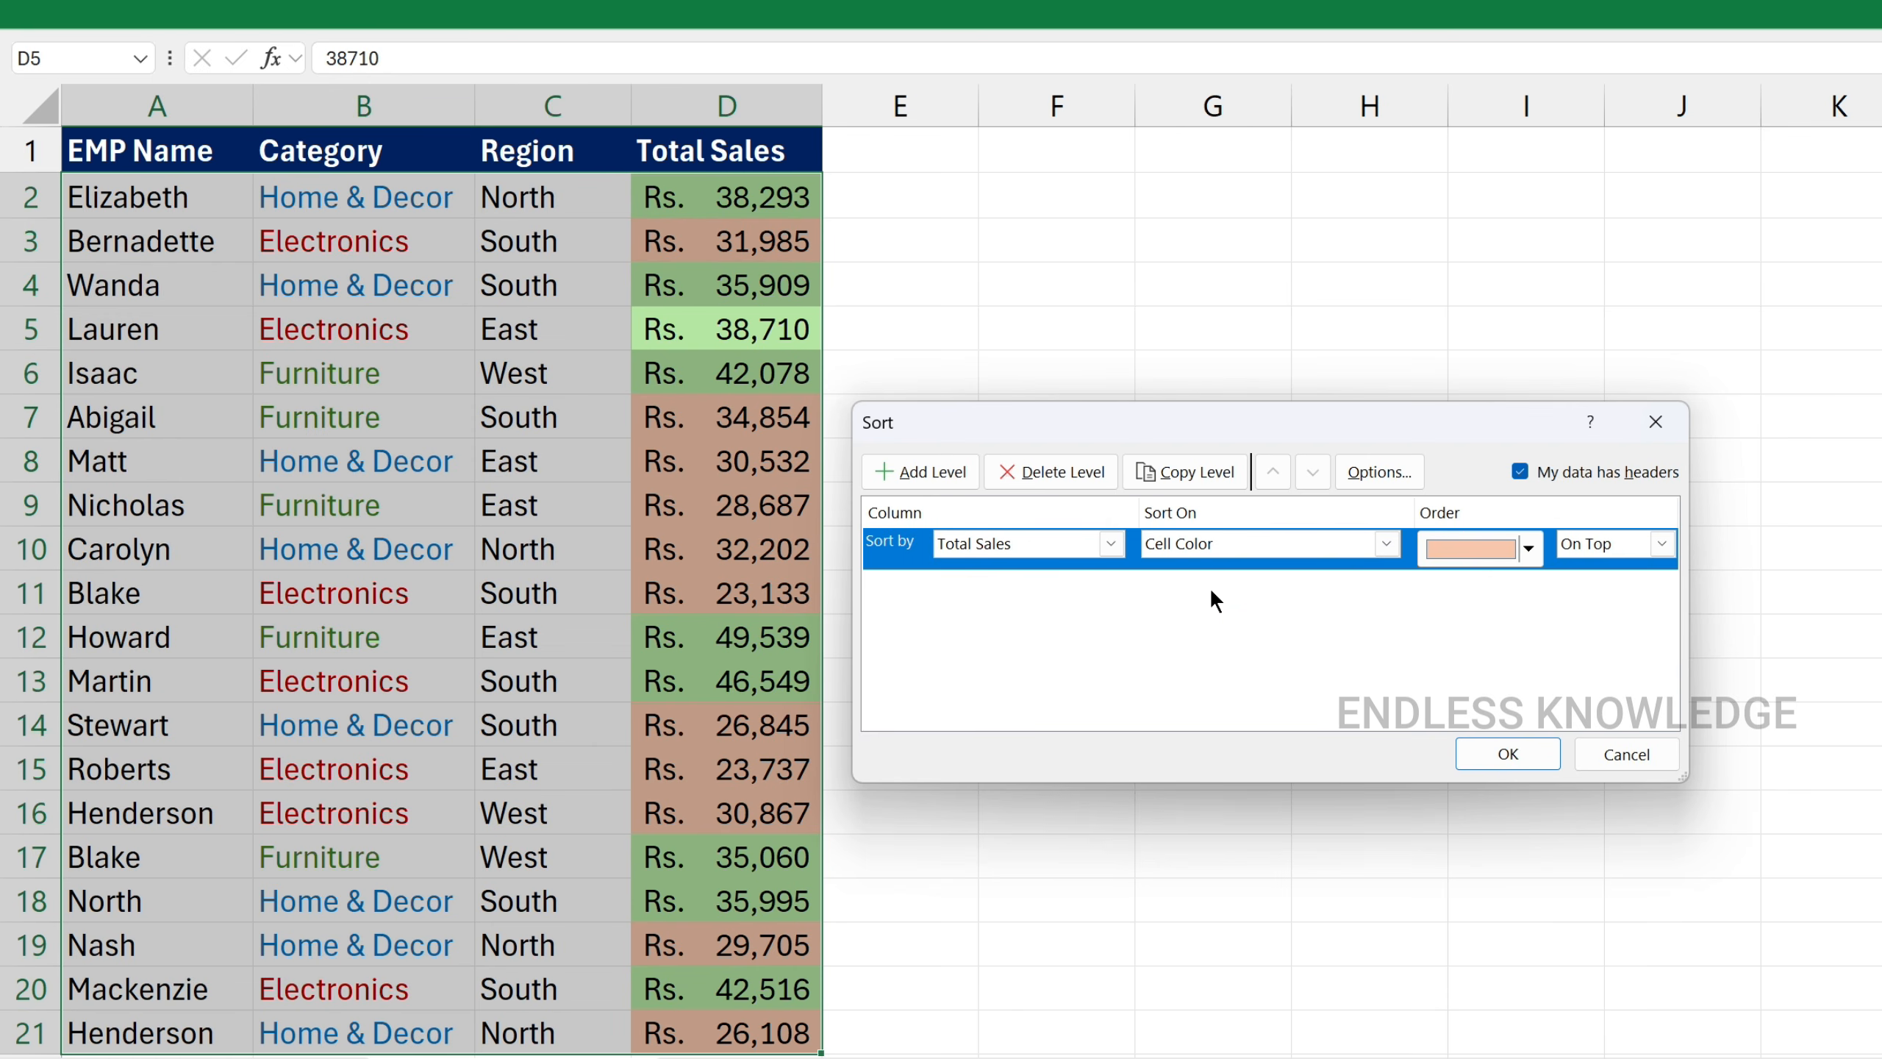
Try Font Color as the sort basis for Total Sales, check its color choices, and return to Cell Color
{"action": "left_click", "coordinate": [1245, 550]}
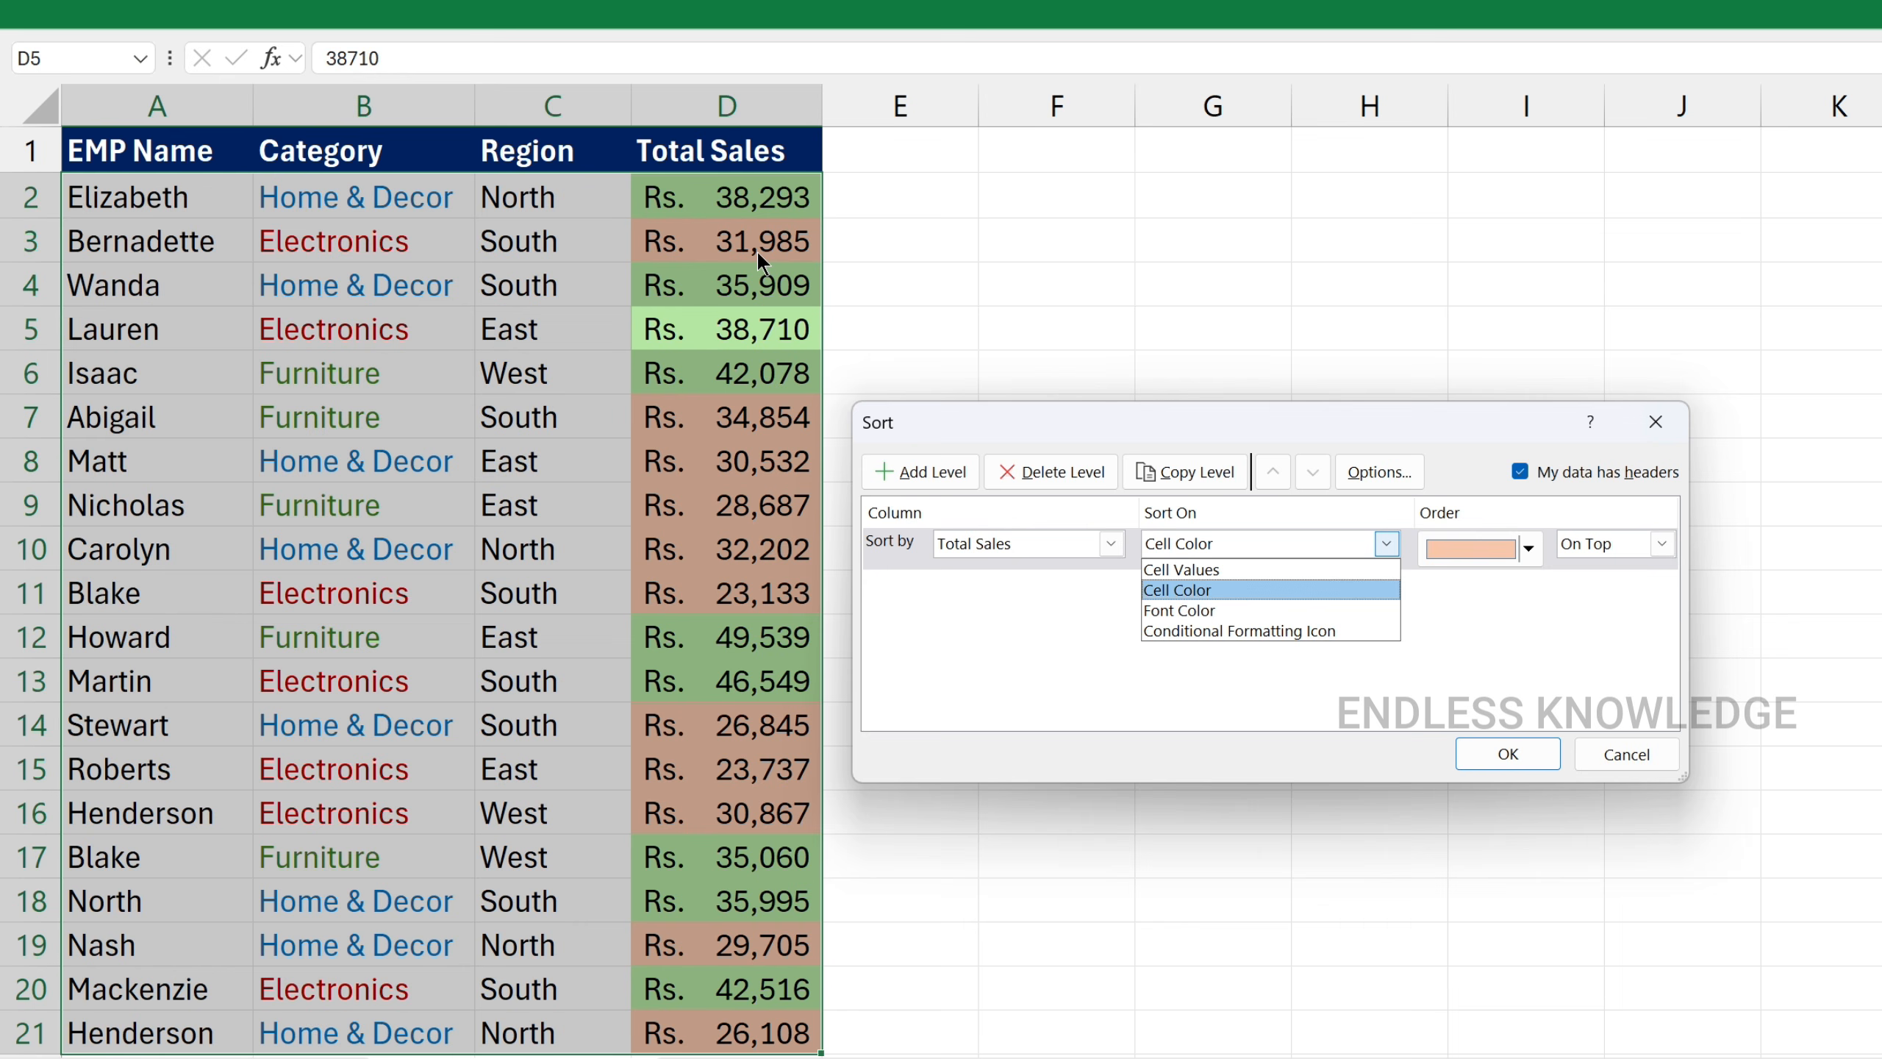
{"action": "left_click", "coordinate": [1181, 611]}
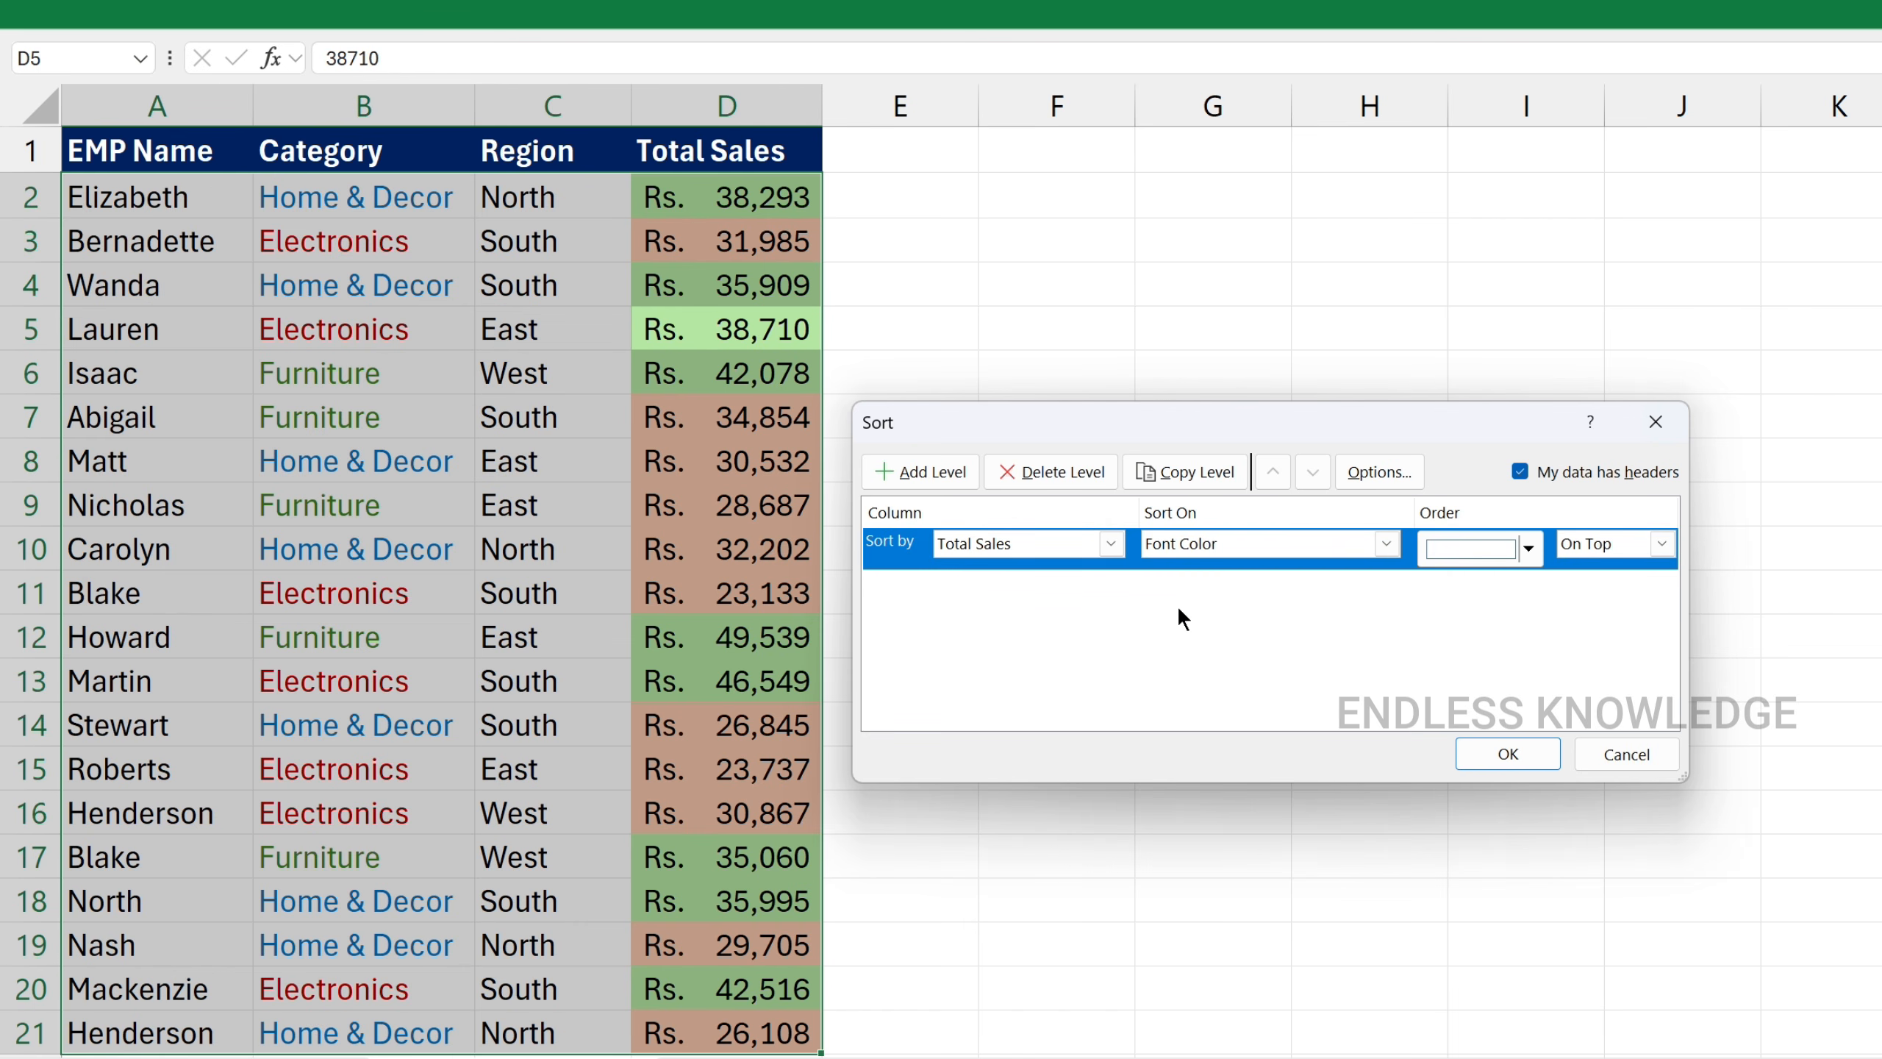
{"action": "left_click", "coordinate": [1528, 547]}
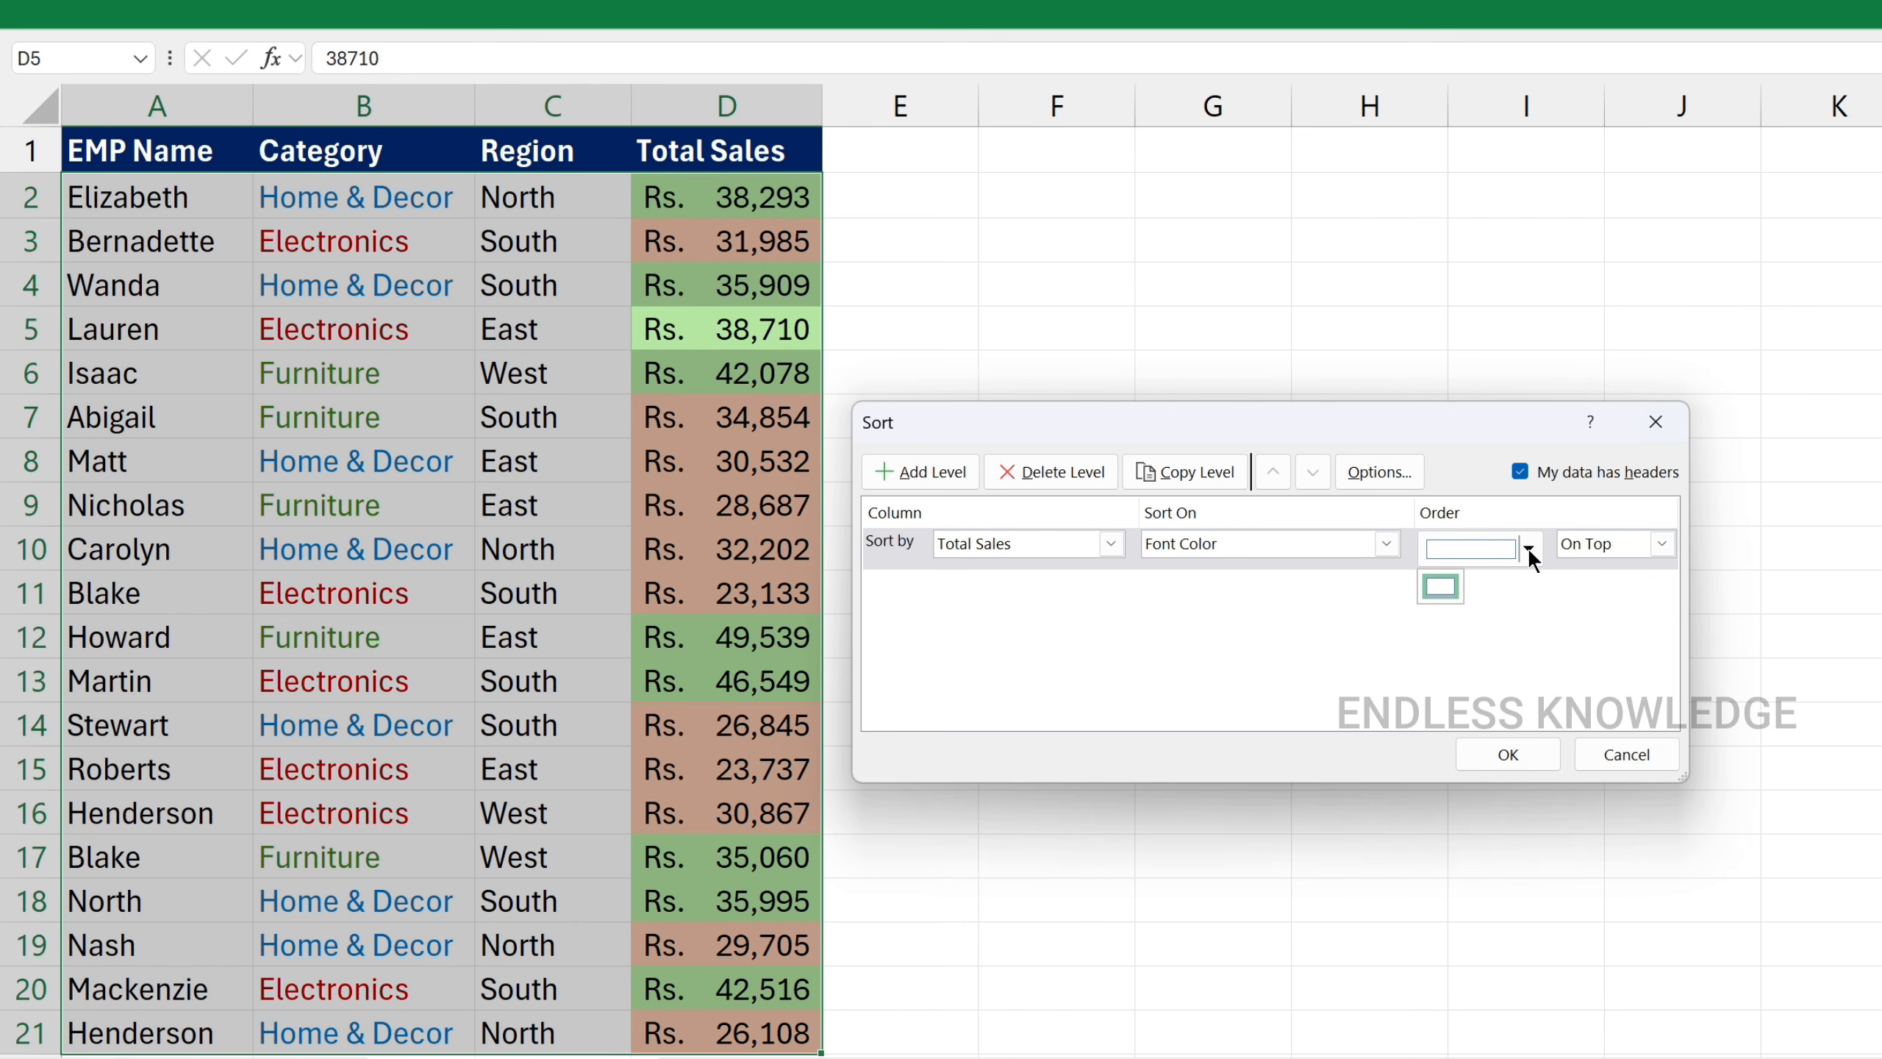
{"action": "left_click", "coordinate": [1294, 535]}
{"action": "left_click", "coordinate": [1291, 535]}
{"action": "left_click", "coordinate": [1224, 586]}
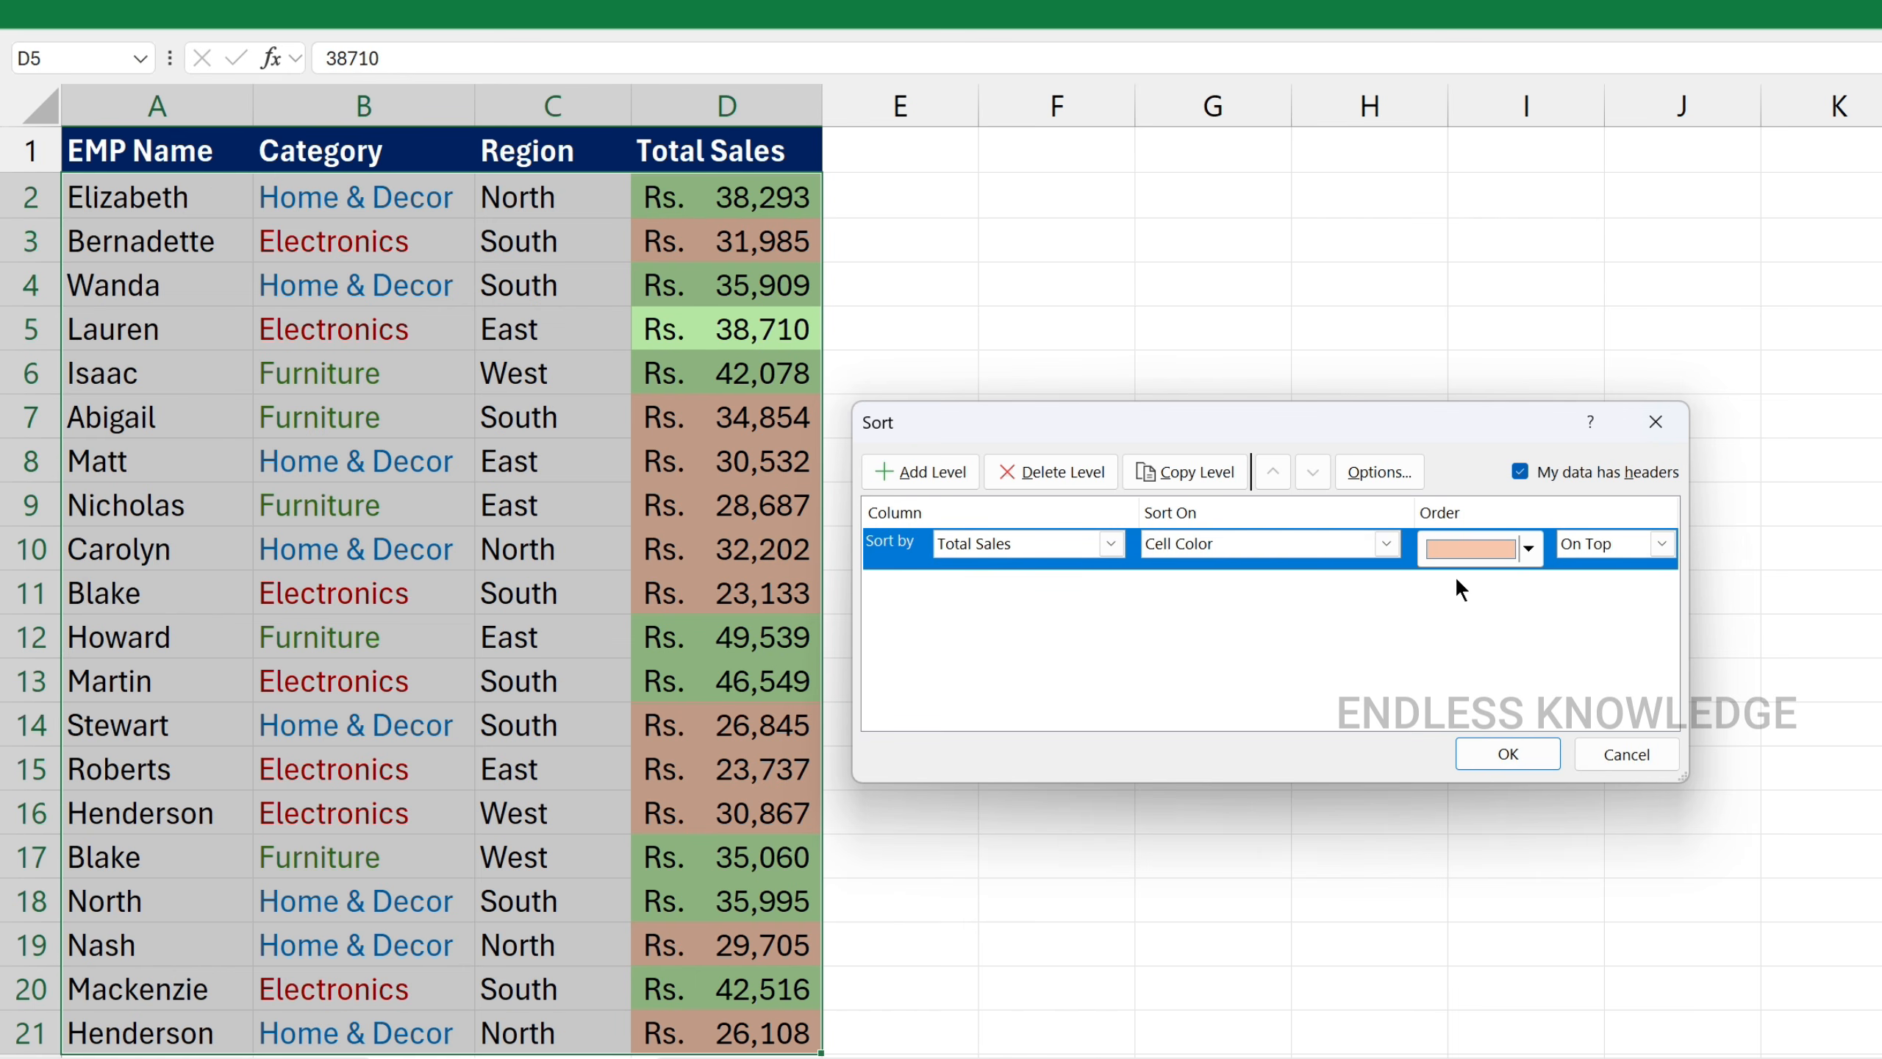
Set the cell color order to green On Top and apply the sort to the table
{"action": "left_click", "coordinate": [1528, 549]}
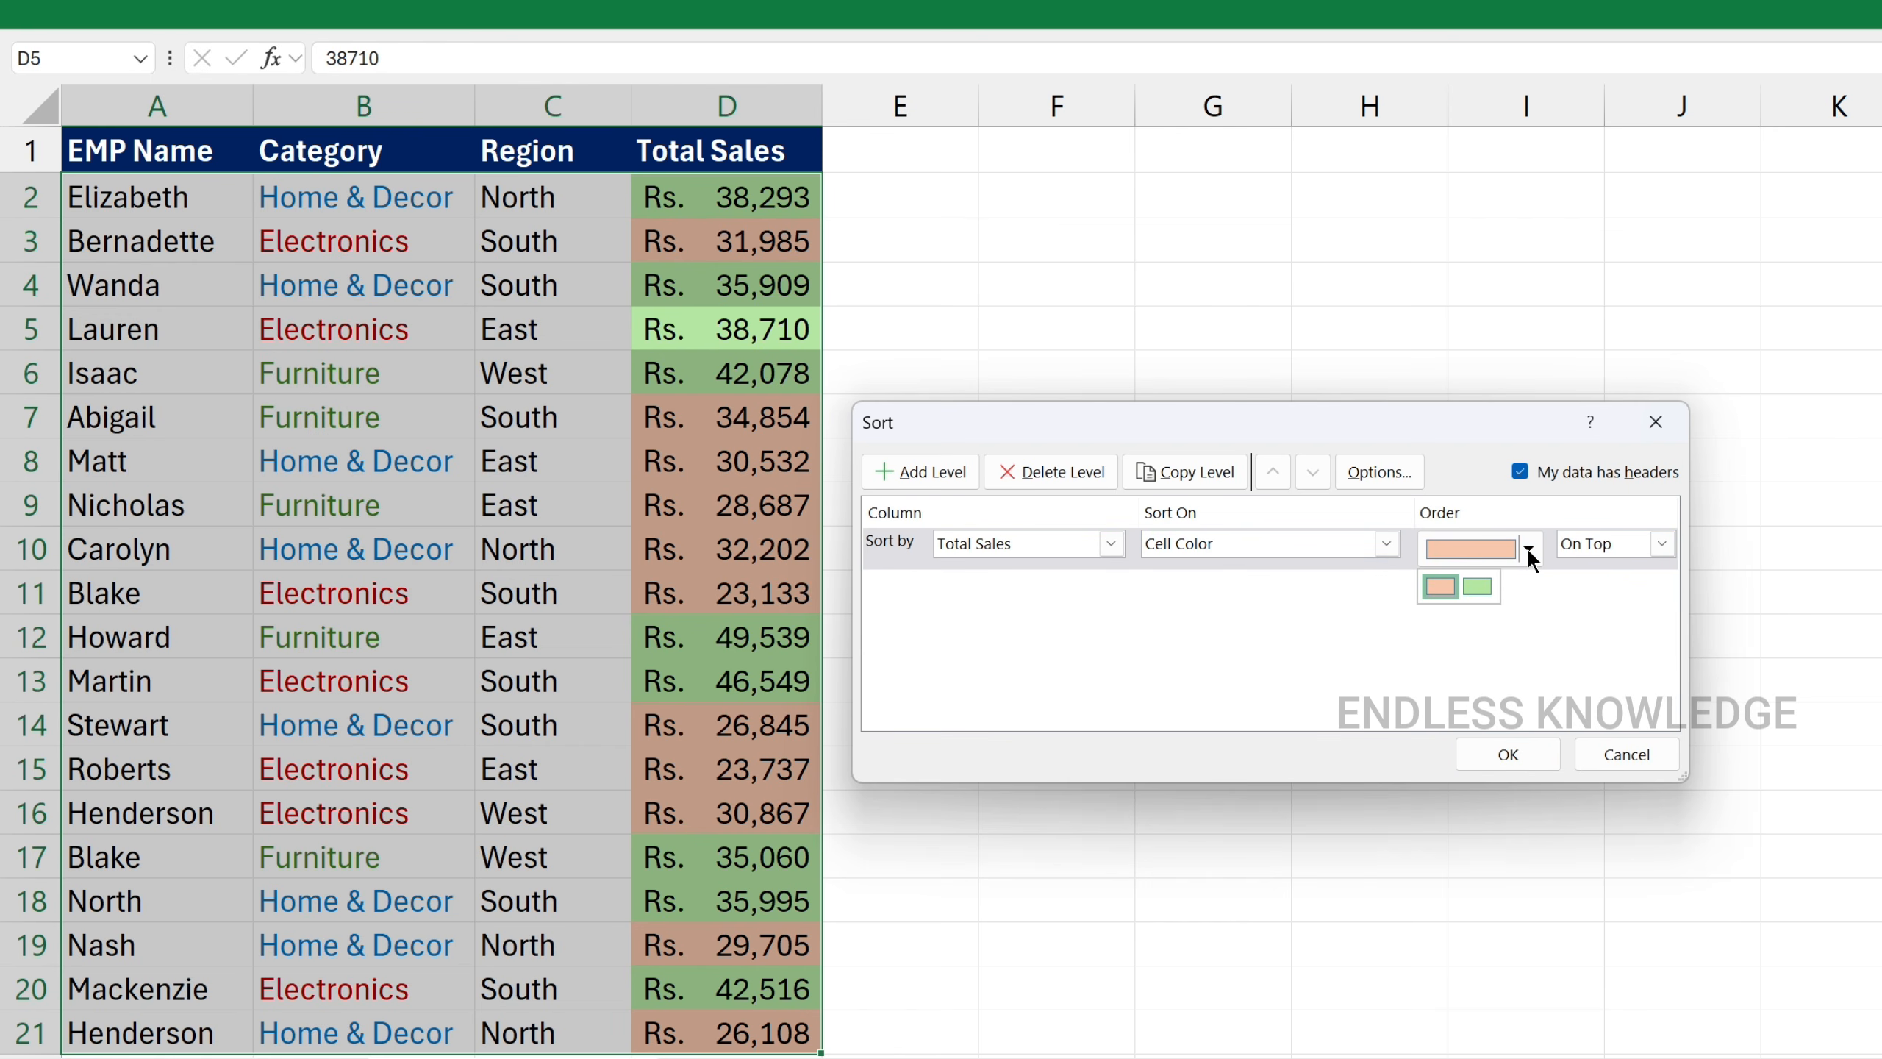
{"action": "left_click", "coordinate": [1480, 591]}
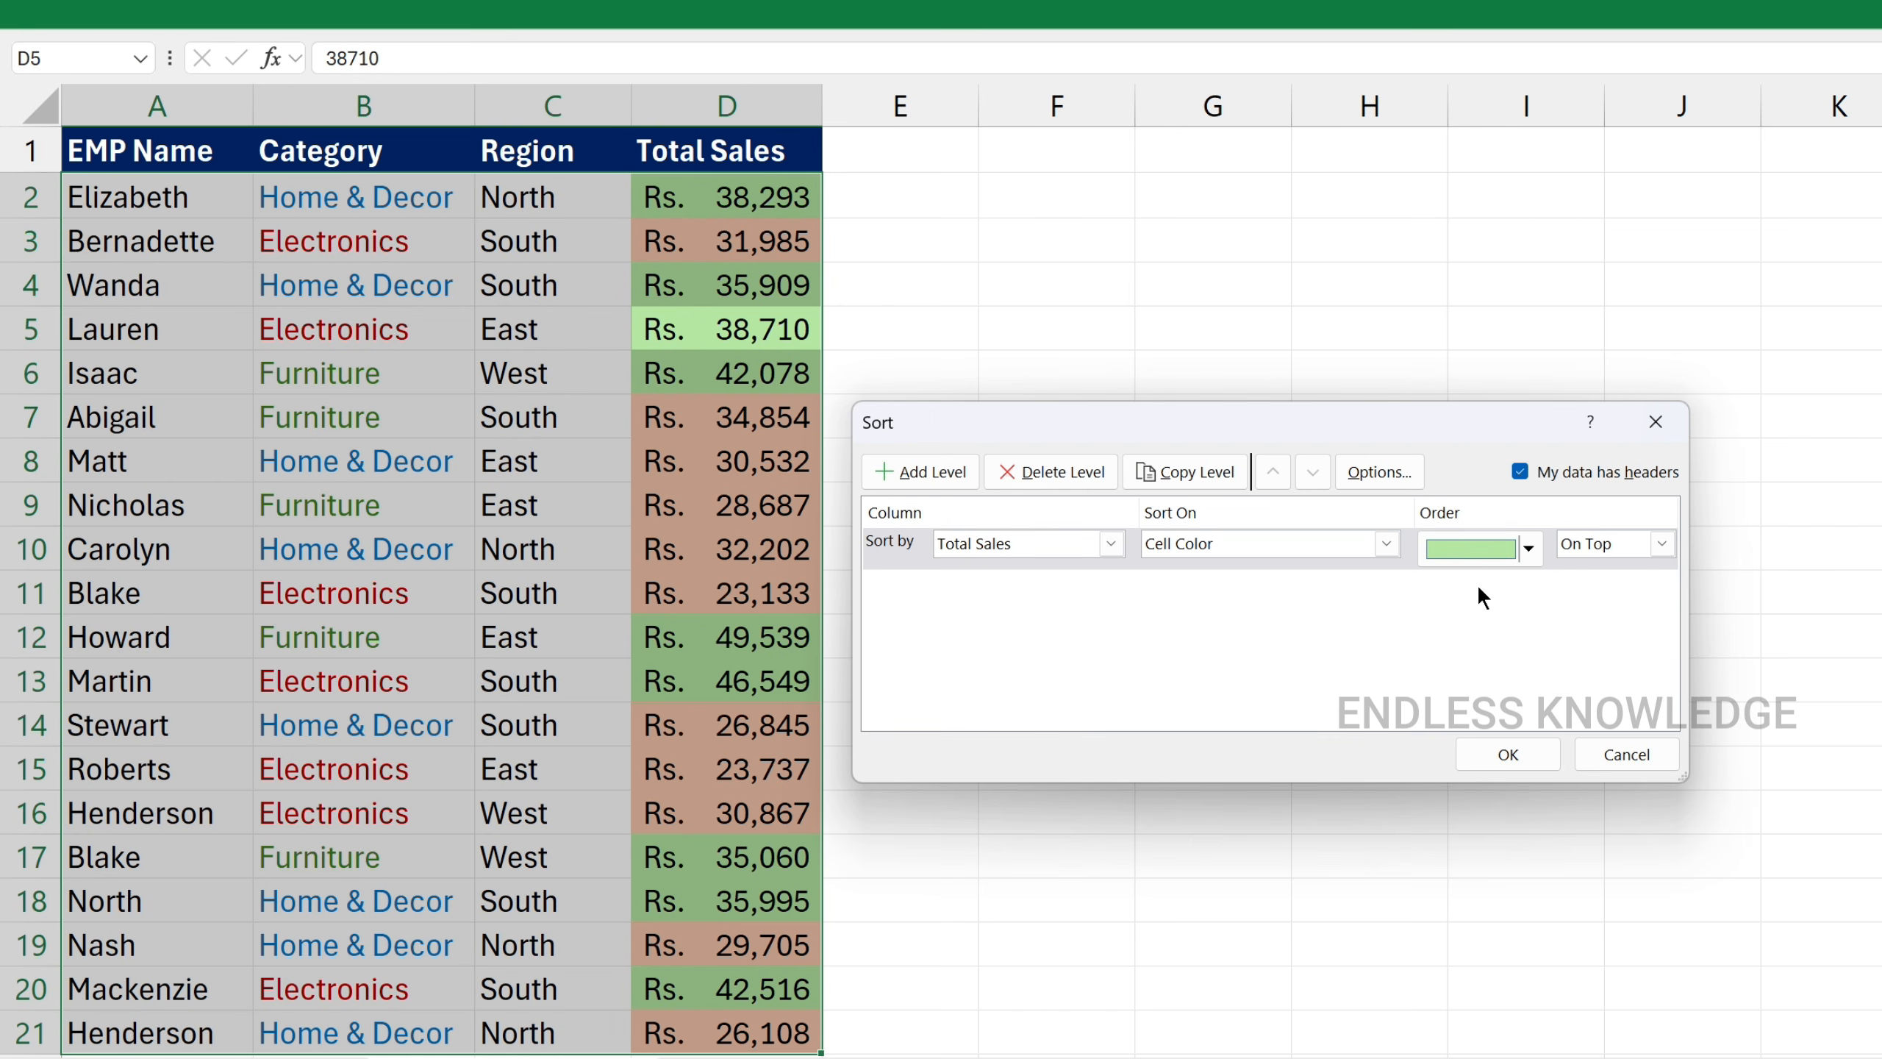
{"action": "left_click", "coordinate": [1662, 544]}
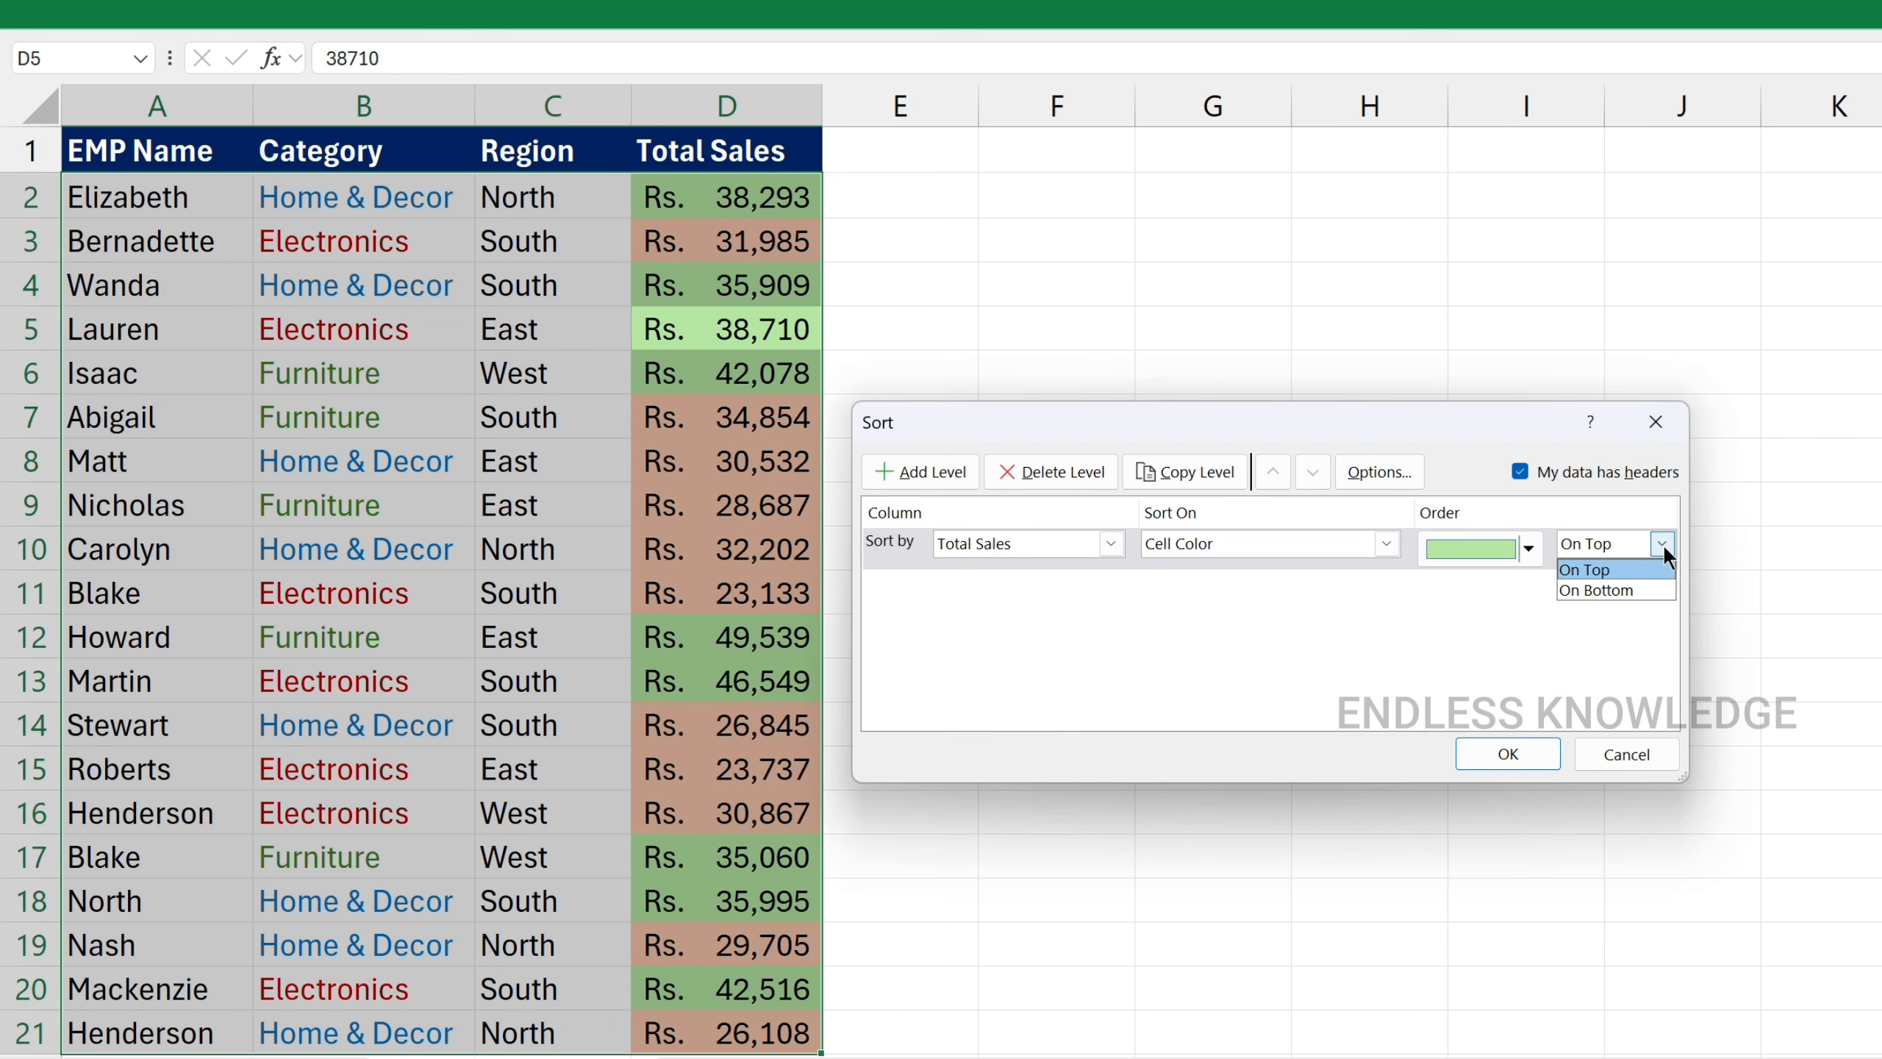
{"action": "left_click", "coordinate": [1627, 570]}
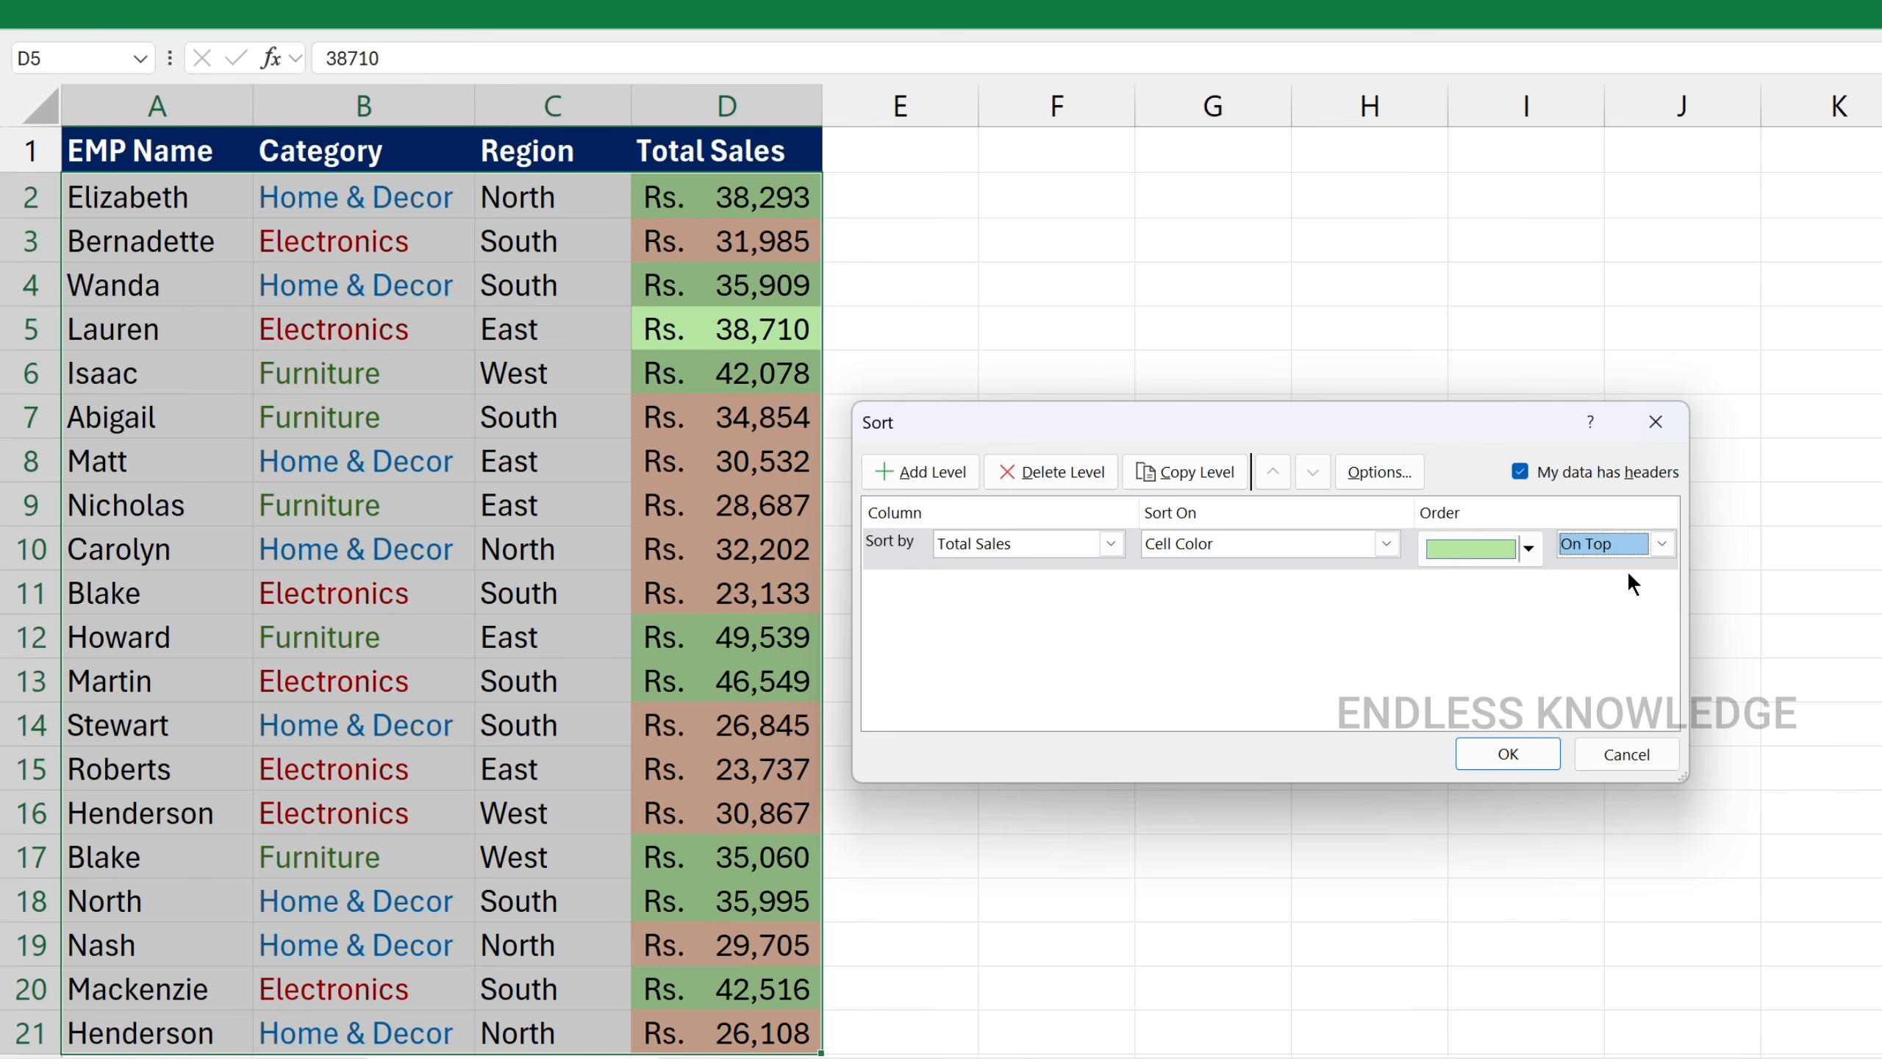
{"action": "left_click", "coordinate": [1497, 753]}
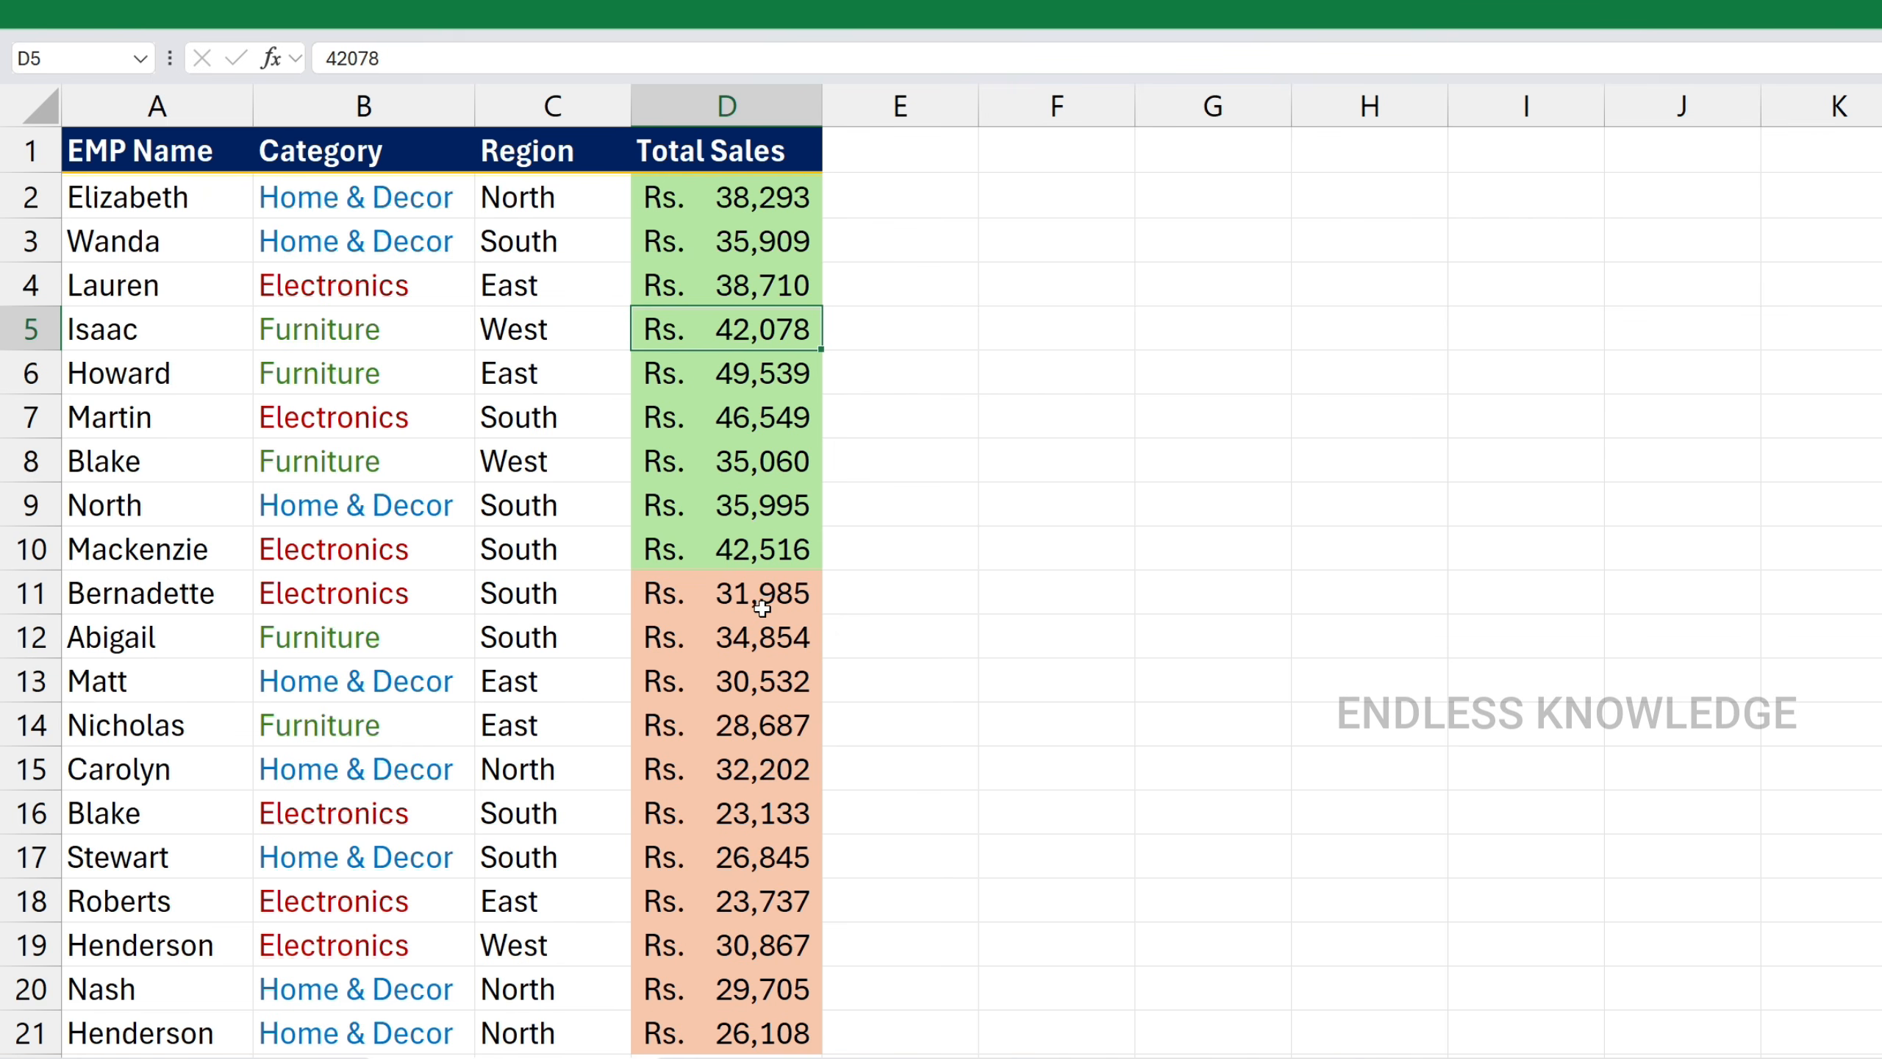
Examine the green and orange groups in the Total Sales column and undo the cell color sort
{"action": "left_click", "coordinate": [761, 634]}
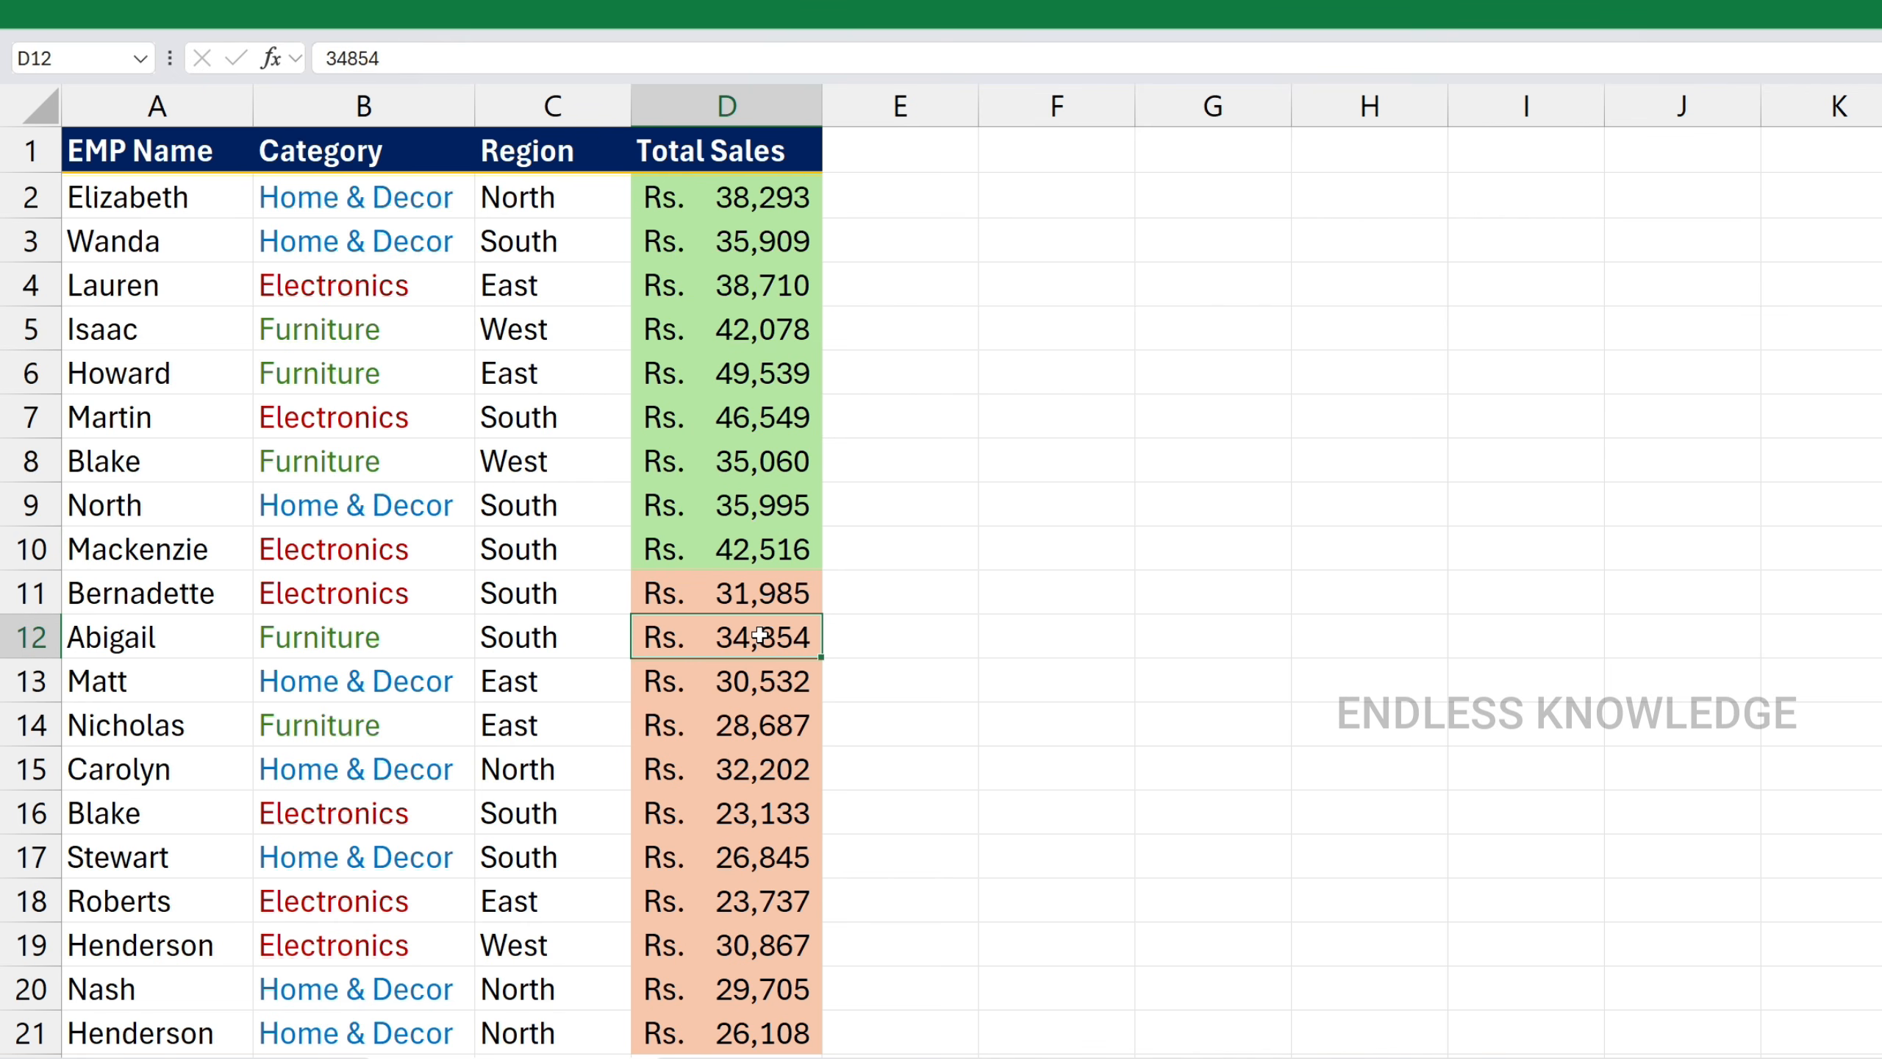
{"action": "left_click", "coordinate": [887, 554]}
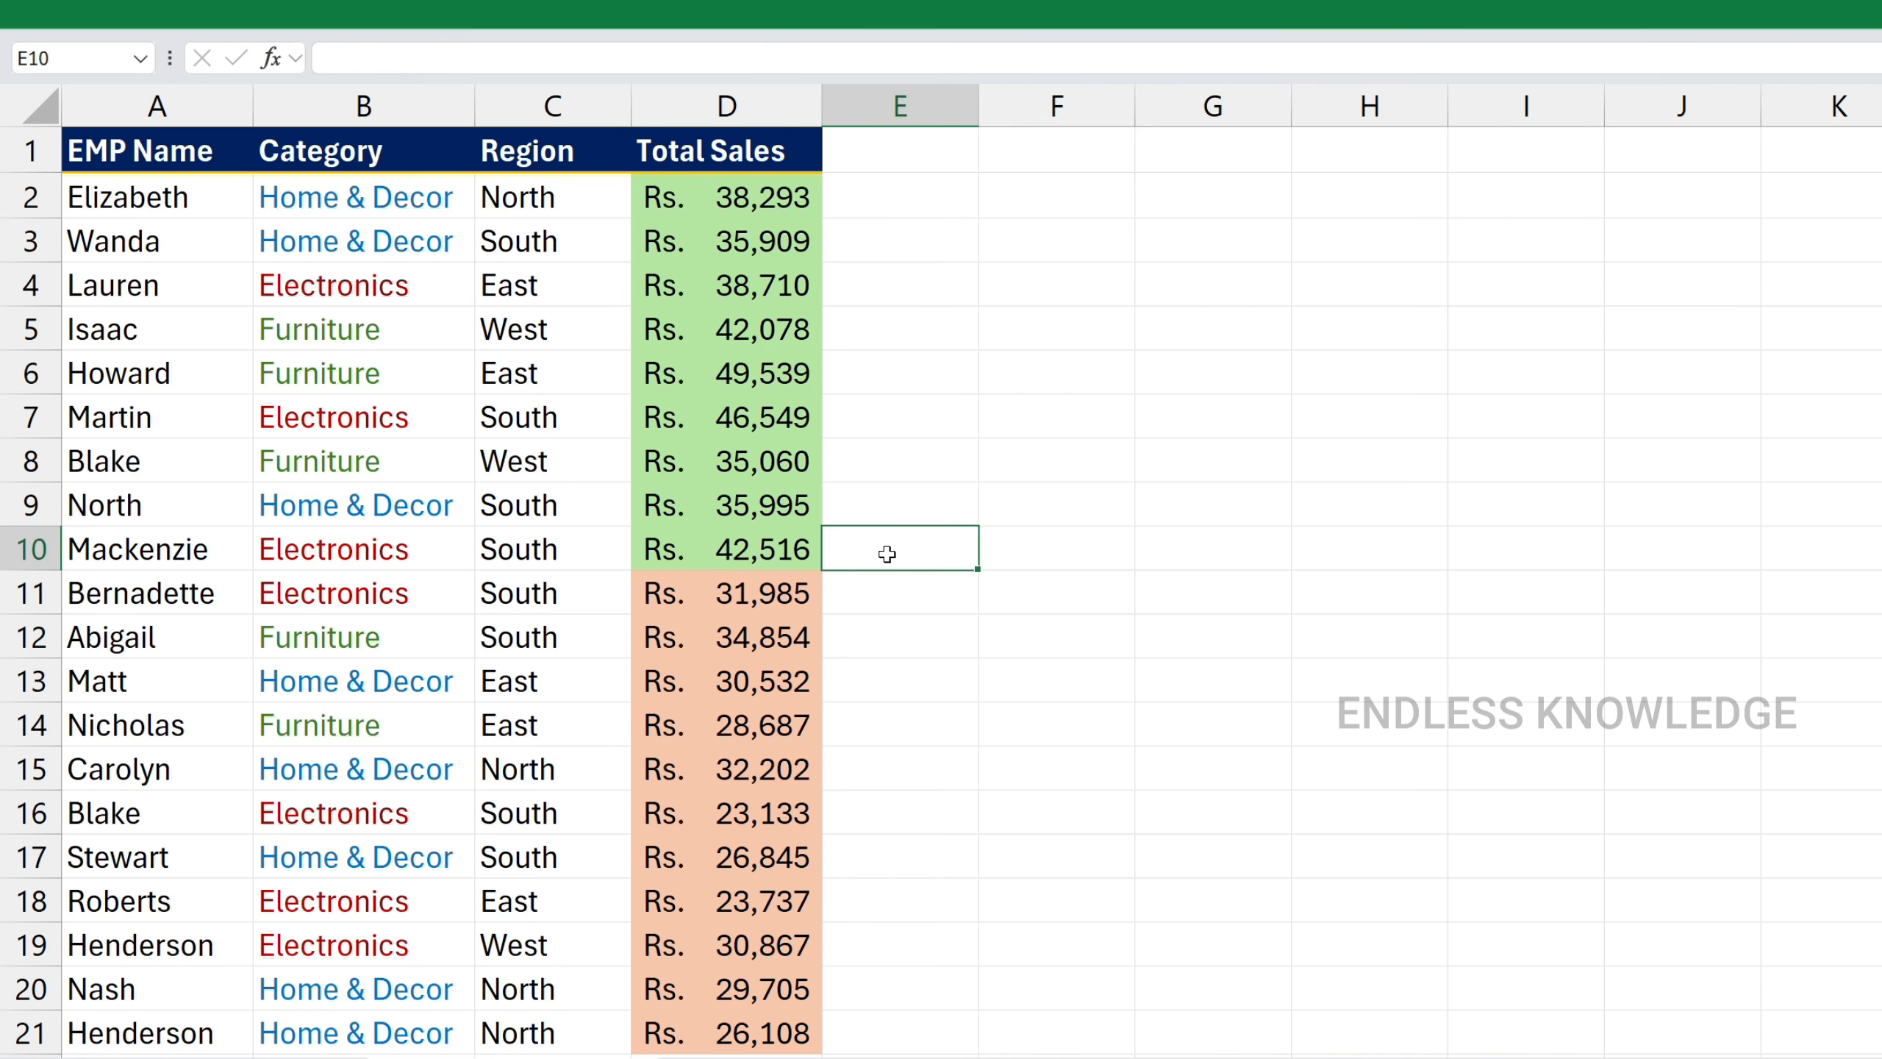
{"action": "left_click", "coordinate": [748, 467]}
{"action": "left_click", "coordinate": [768, 628]}
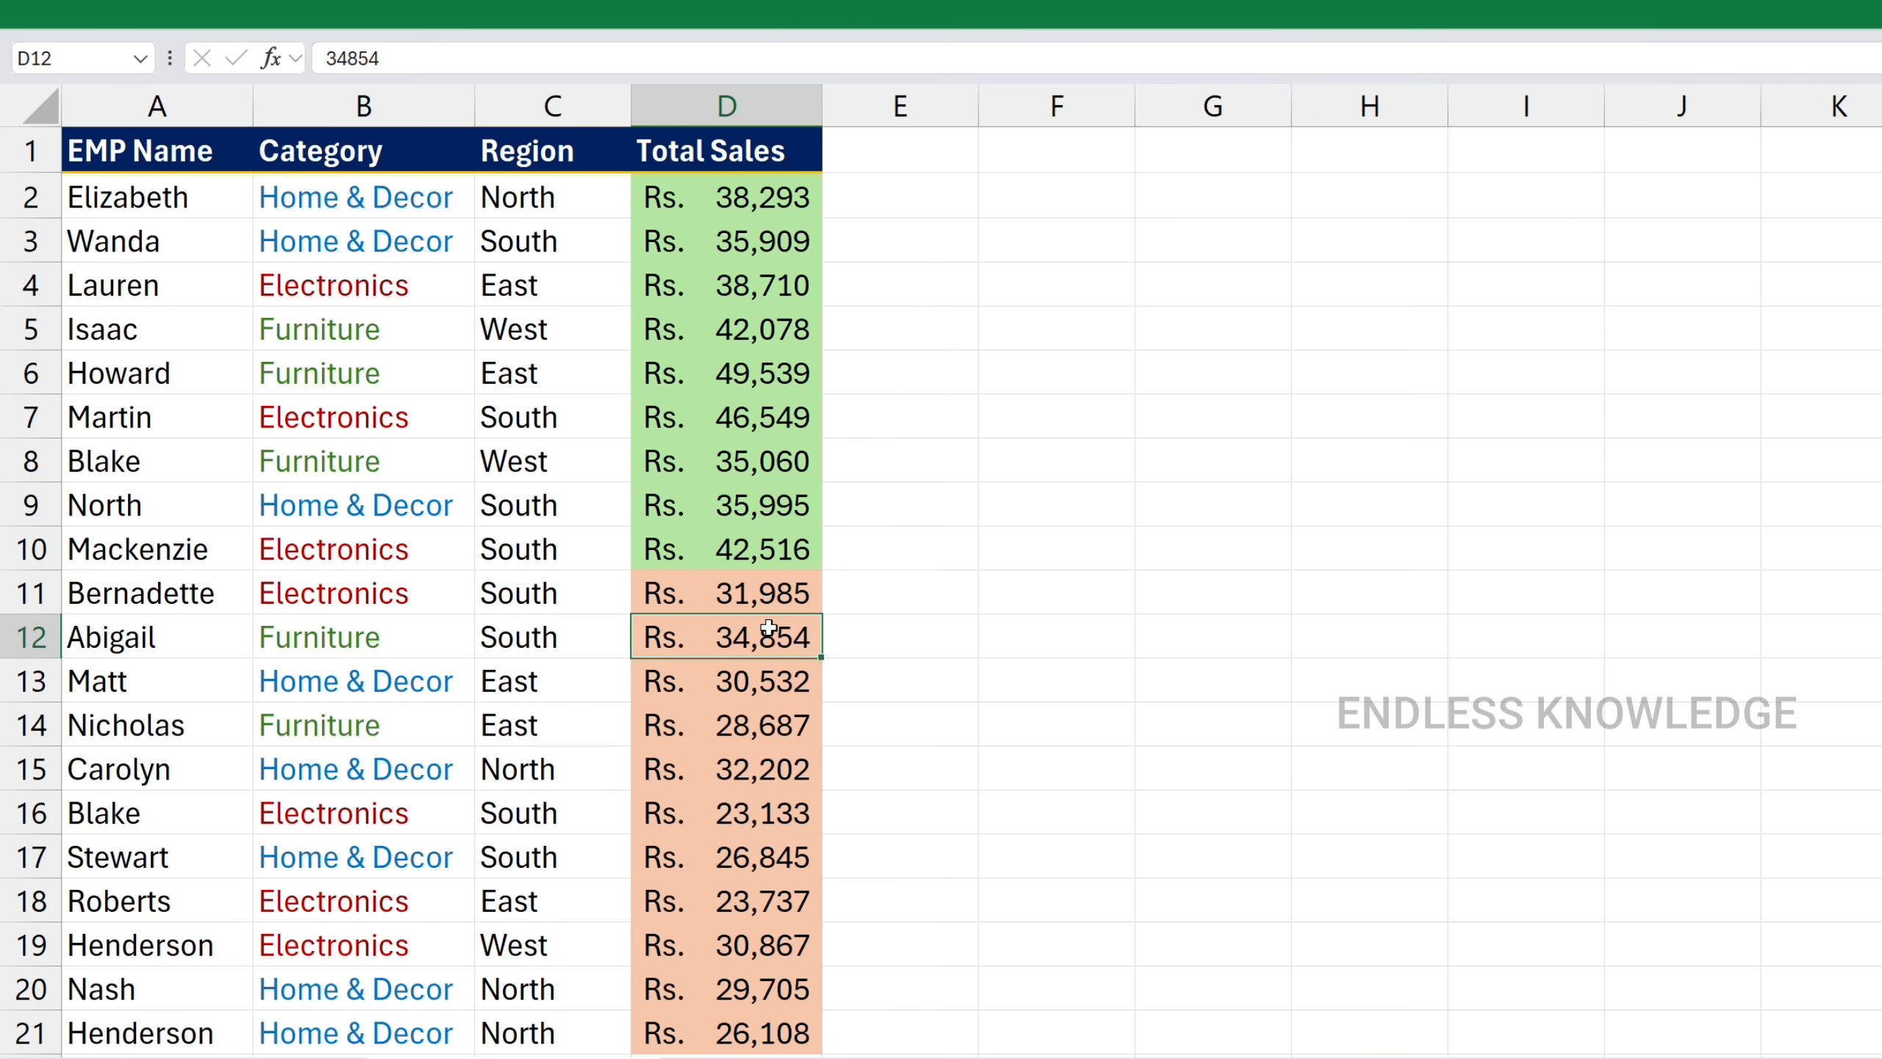
{"action": "left_click", "coordinate": [775, 494]}
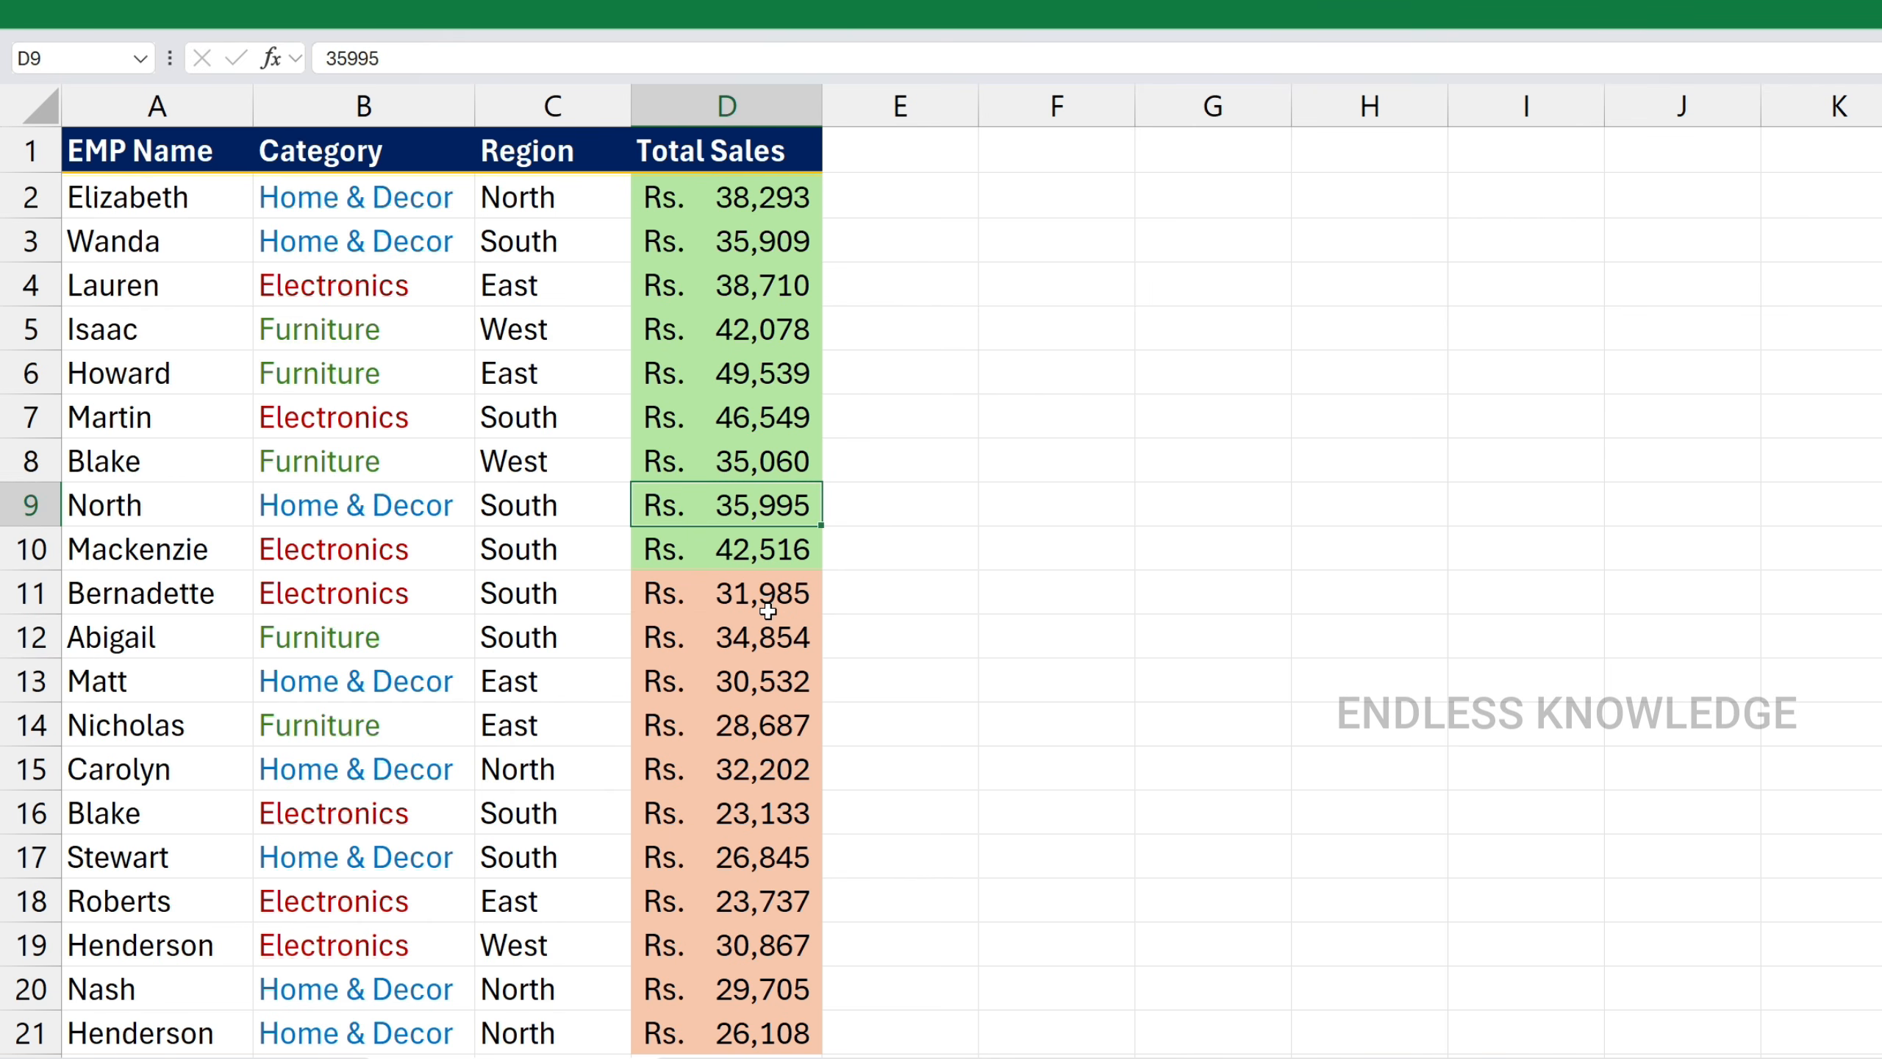
{"action": "left_click", "coordinate": [762, 693]}
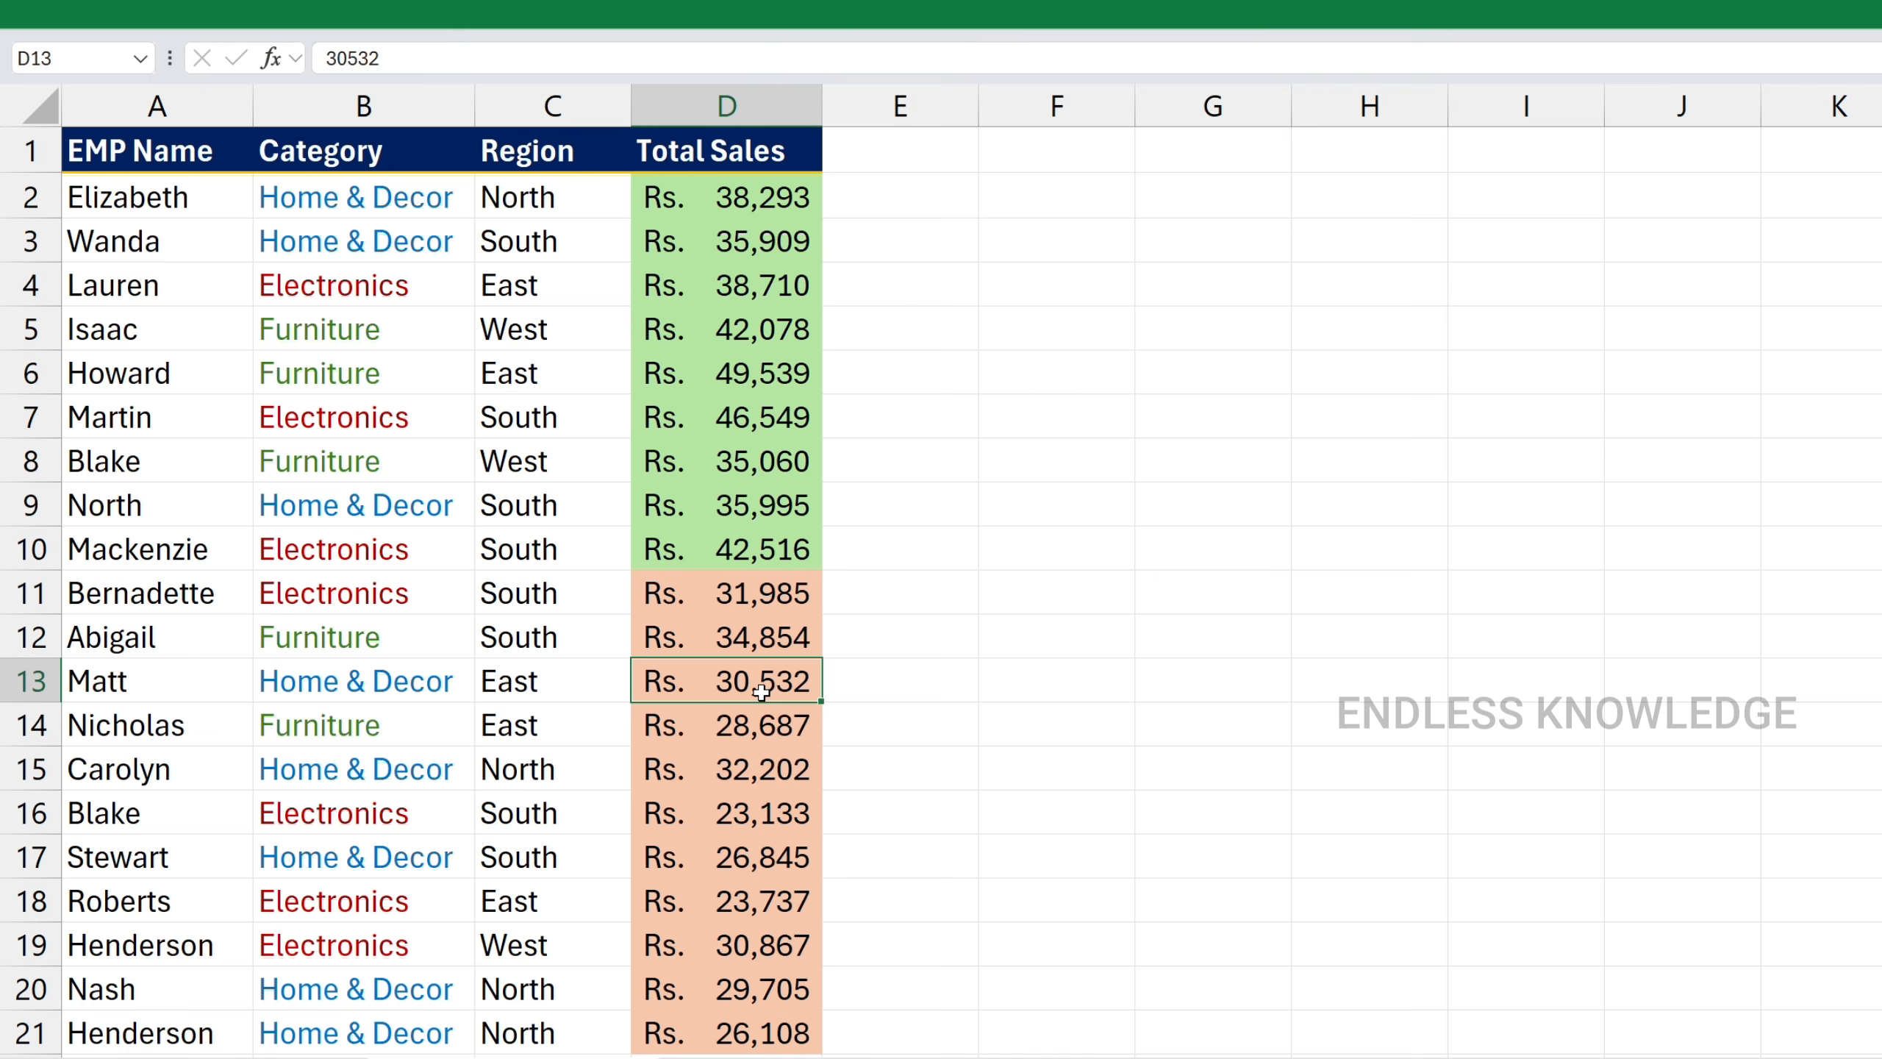
{"action": "left_click", "coordinate": [880, 591]}
{"action": "key", "text": "ctrl+z"}
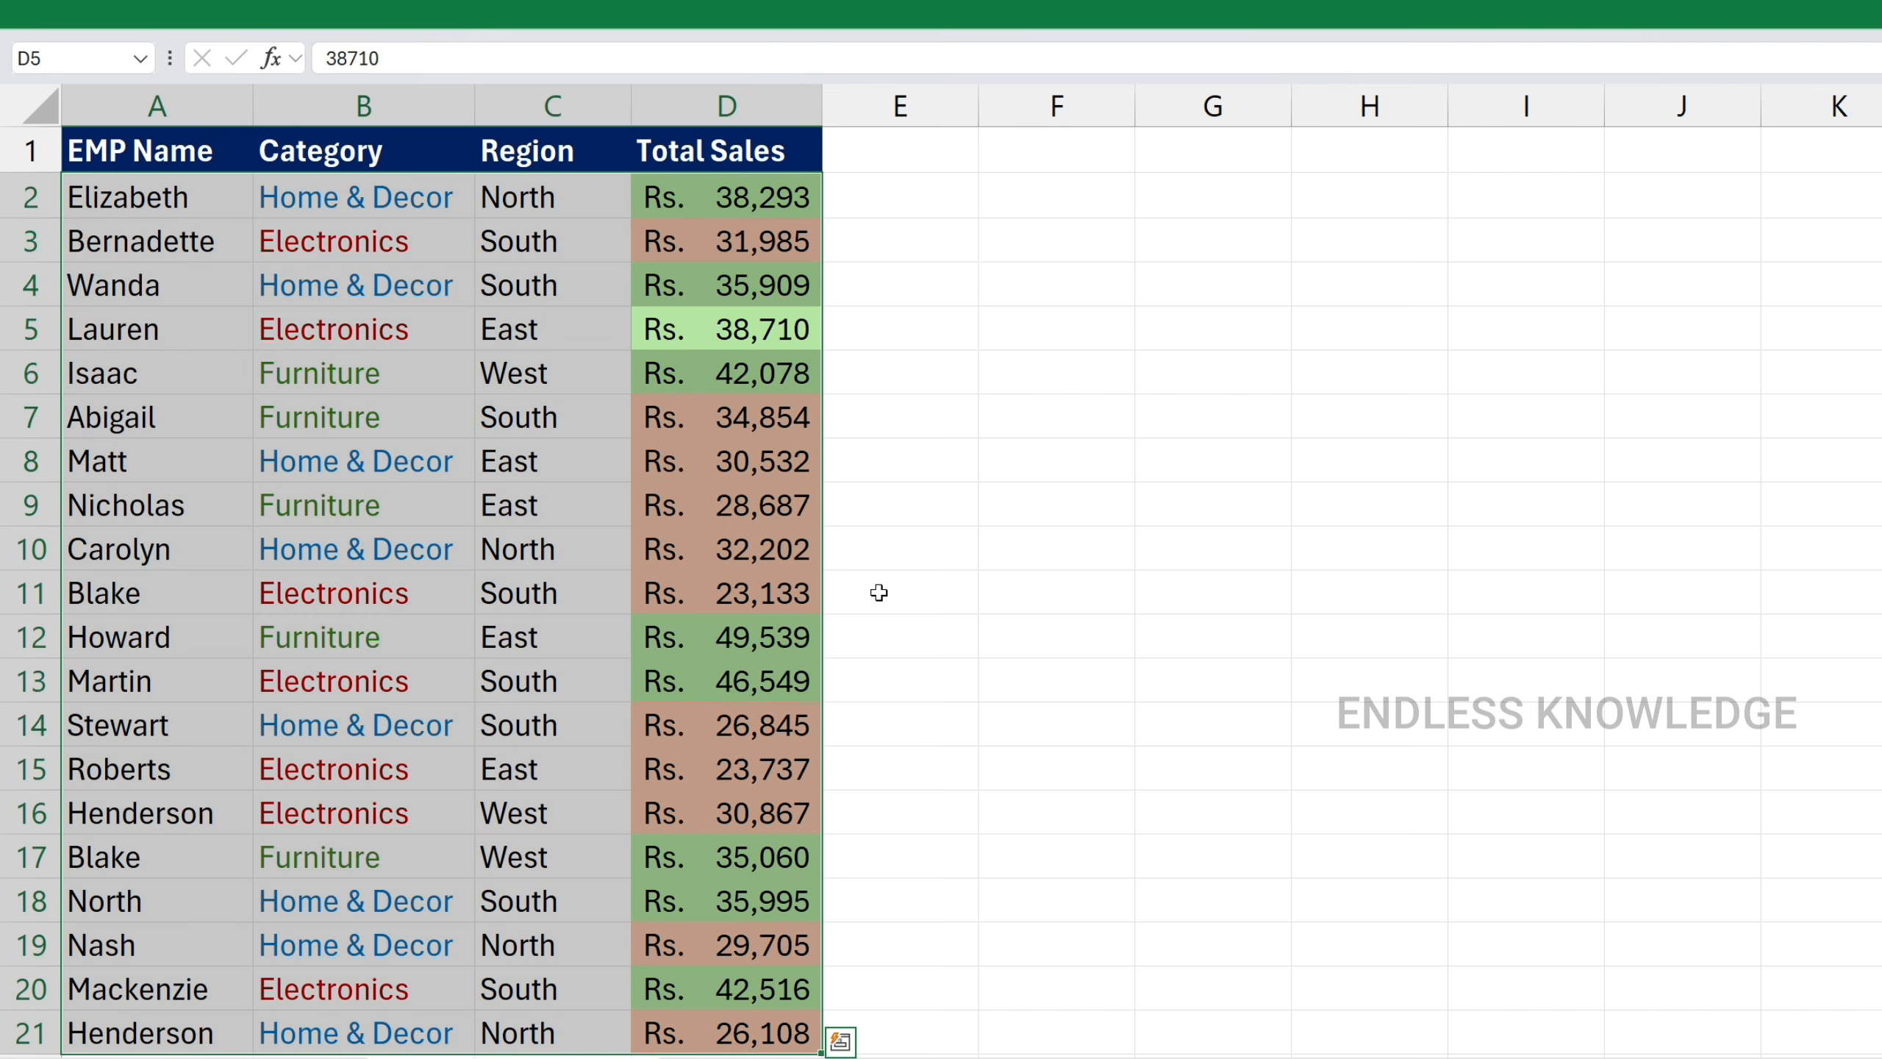
{"action": "left_click", "coordinate": [903, 551]}
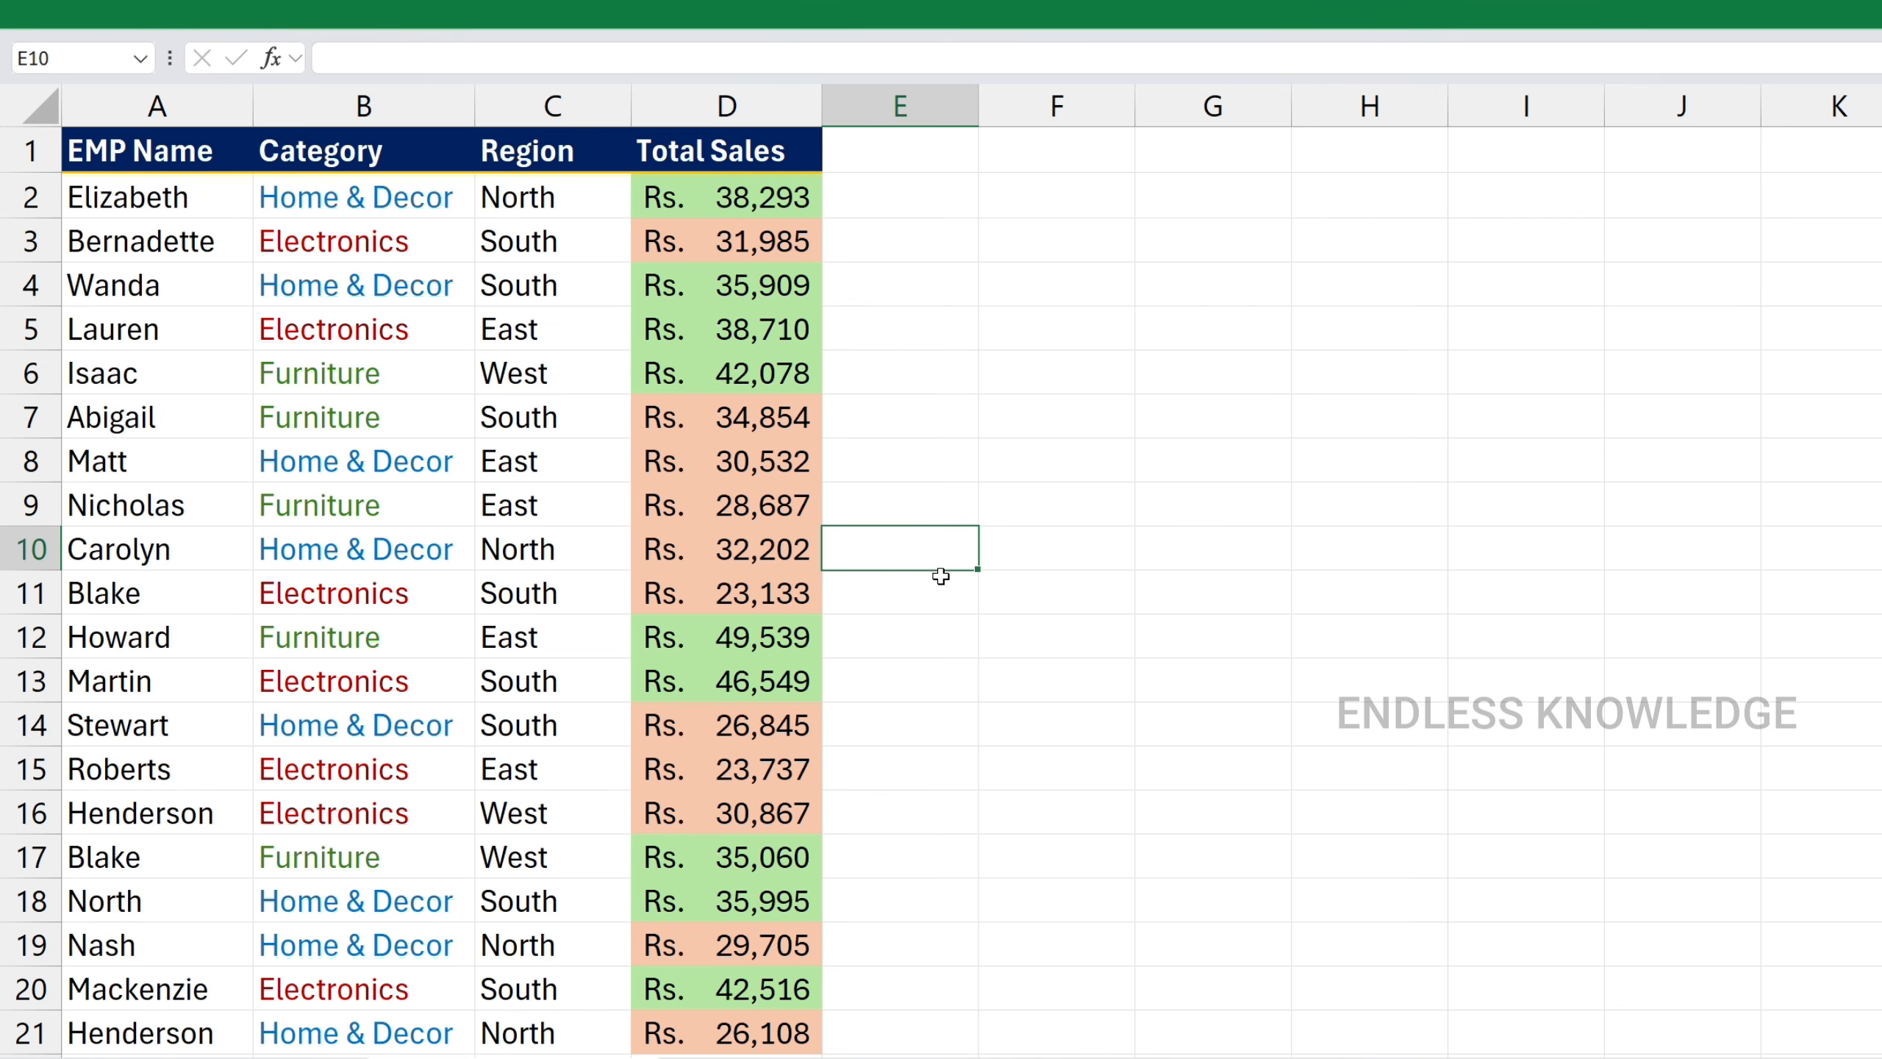
Reapply the cell color sort to inspect the green cells D2:D10, and undo the sort again
{"action": "key", "text": "ctrl+y"}
{"action": "left_click", "coordinate": [848, 547]}
{"action": "left_click_drag", "start_coordinate": [775, 553], "coordinate": [772, 213]}
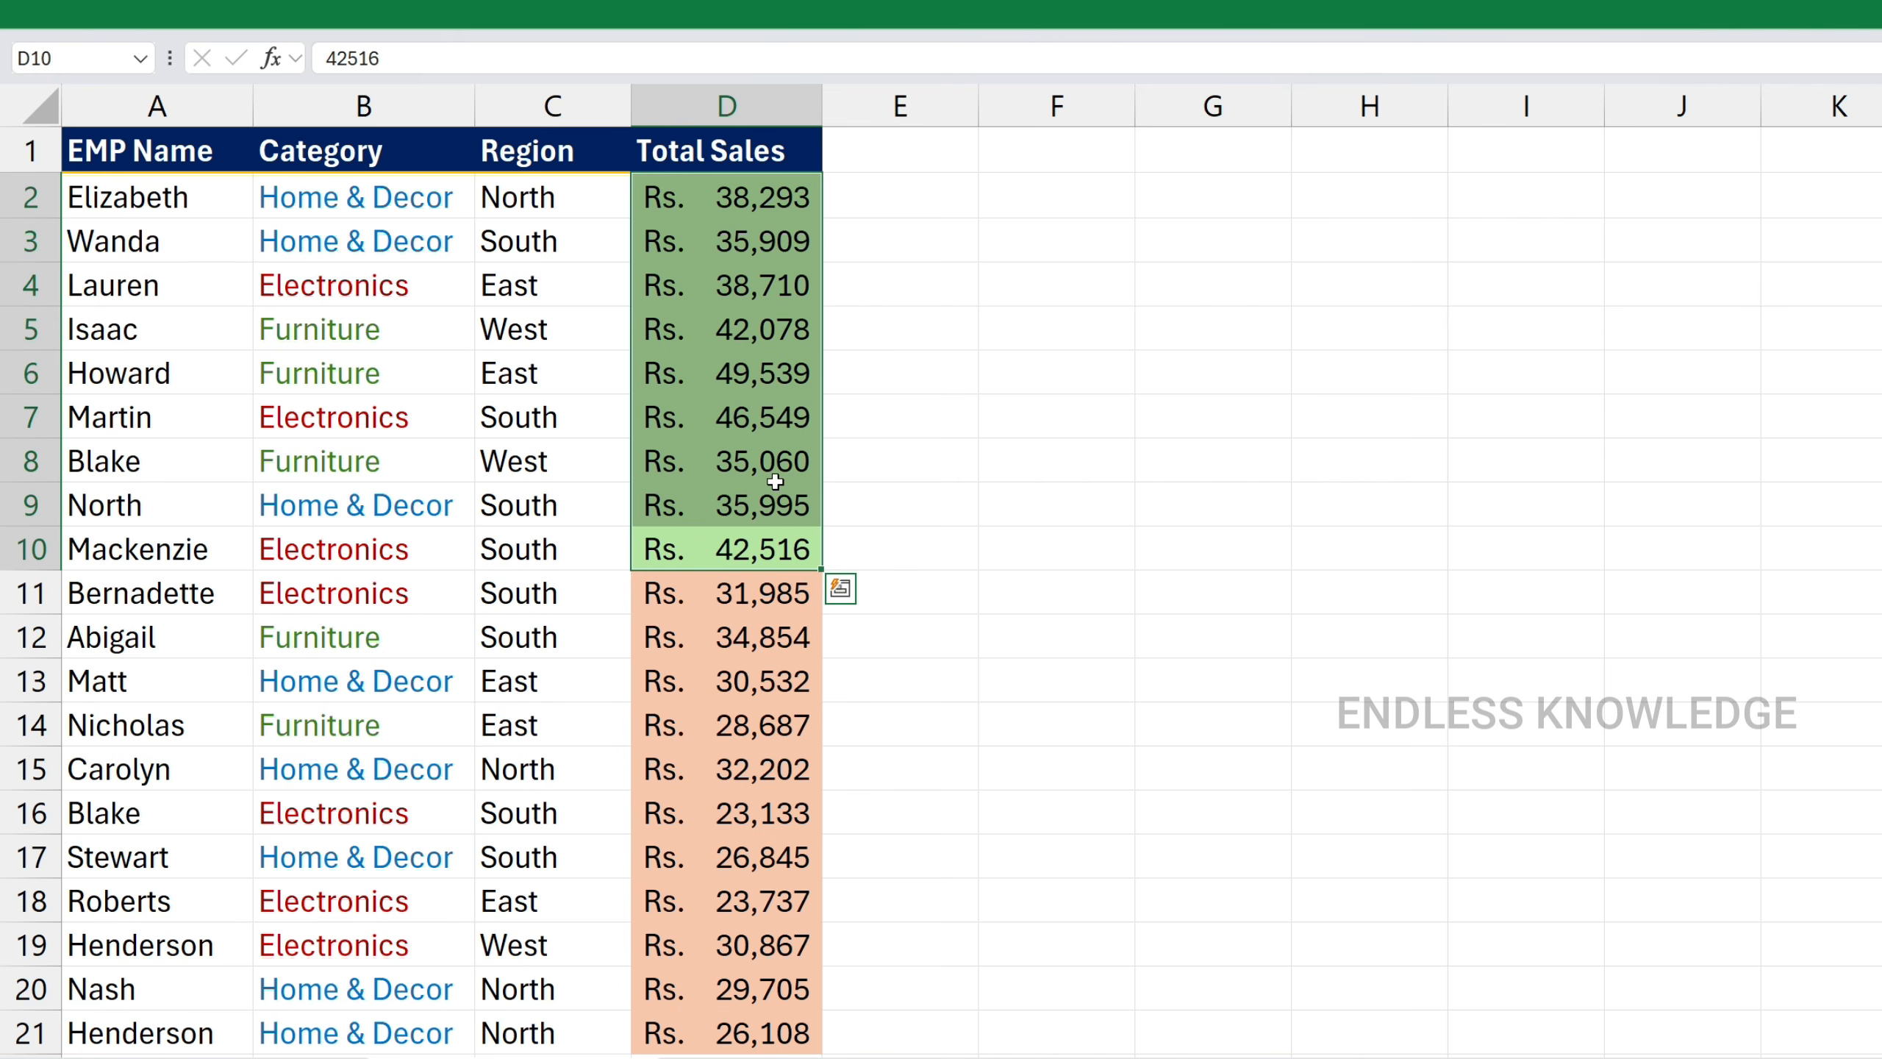
{"action": "key", "text": "ctrl+q"}
{"action": "key", "text": "Escape"}
{"action": "key", "text": "ctrl+z"}
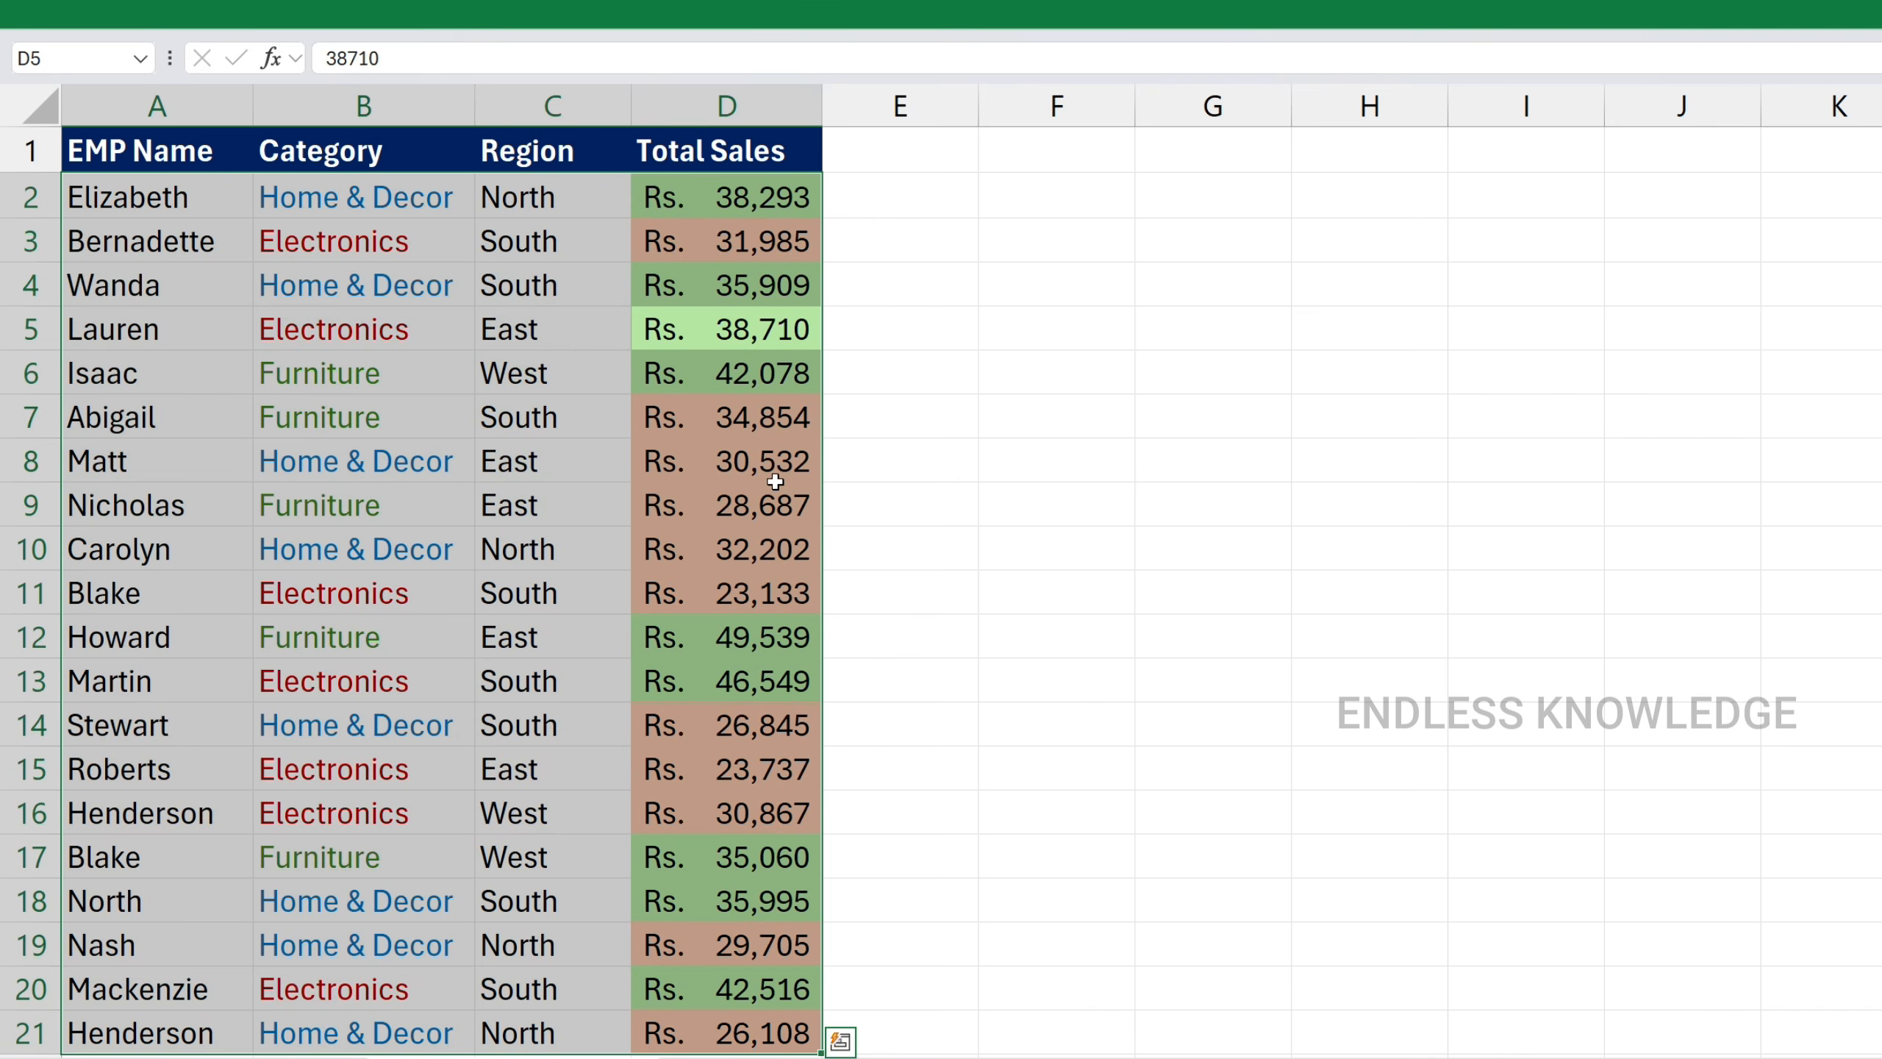
Start a custom sort of the table by Category, with Font Color as the sort basis
{"action": "left_click", "coordinate": [799, 373]}
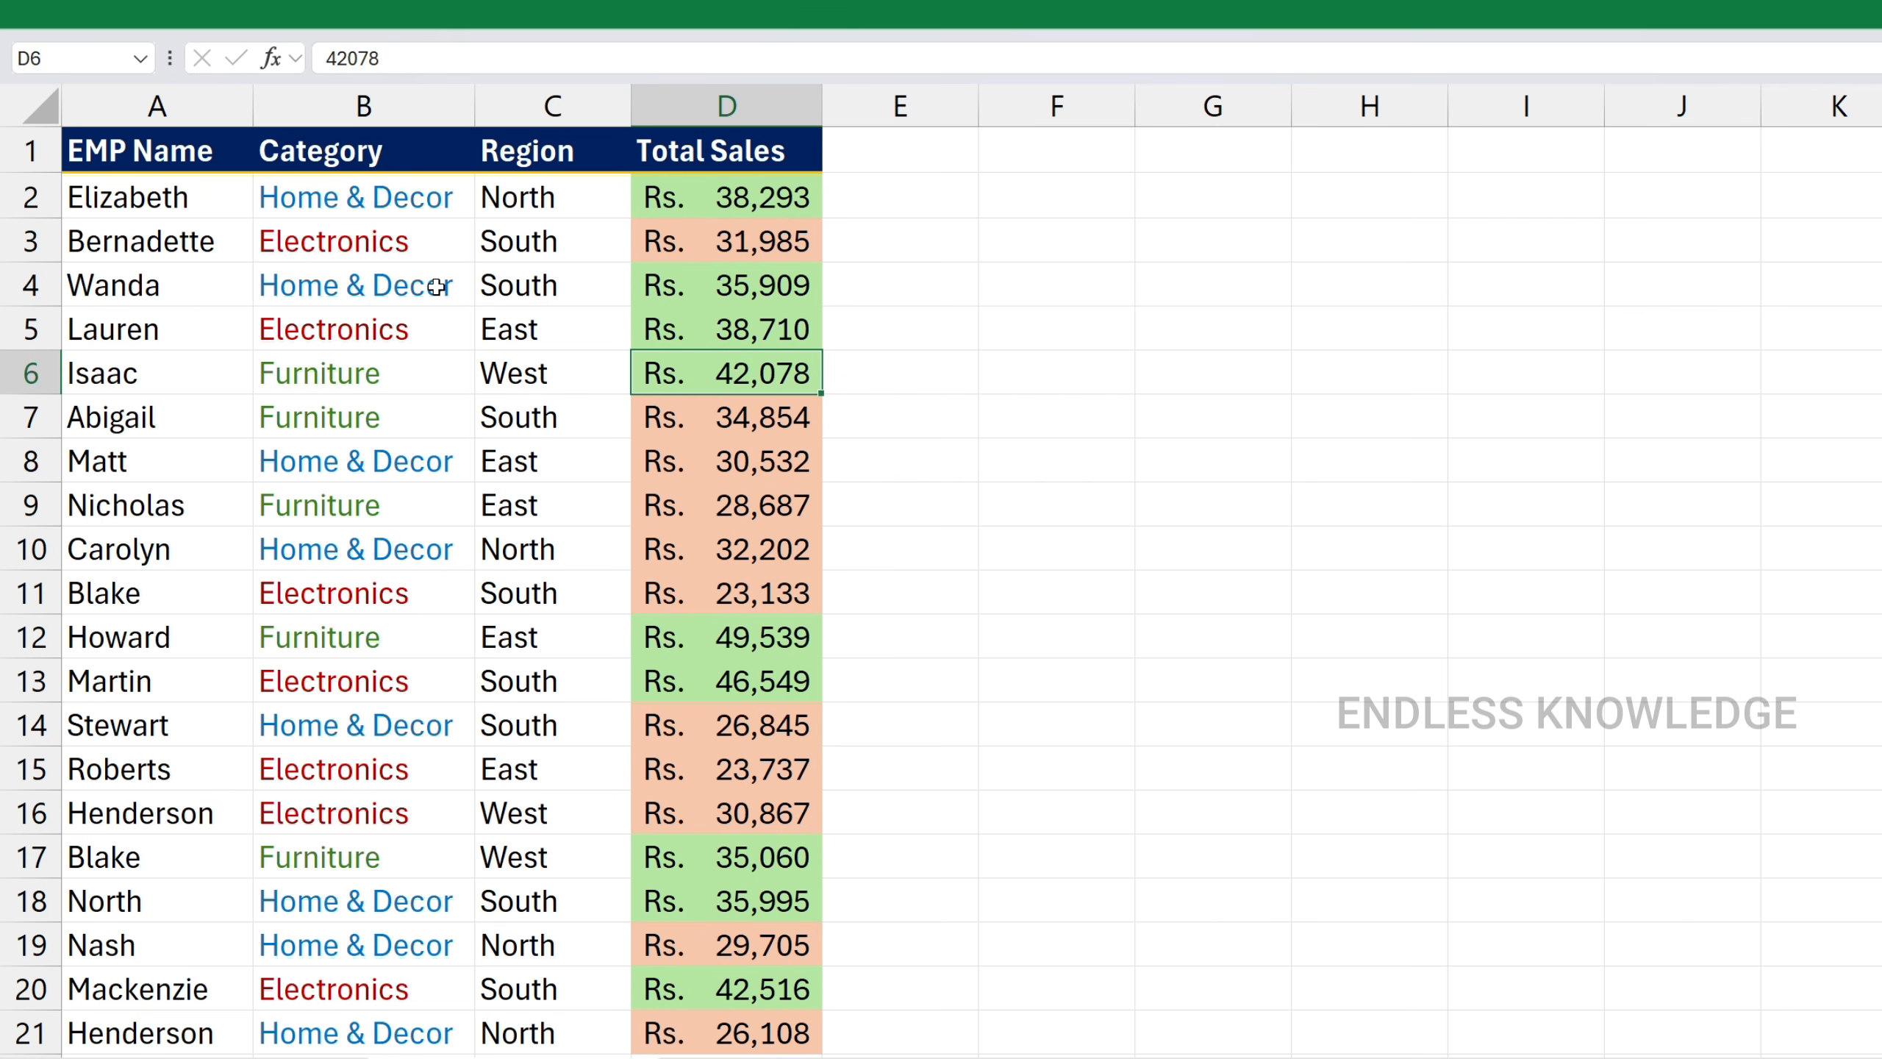
{"action": "left_click", "coordinate": [718, 290]}
{"action": "key", "text": "alt"}
{"action": "key", "text": "a"}
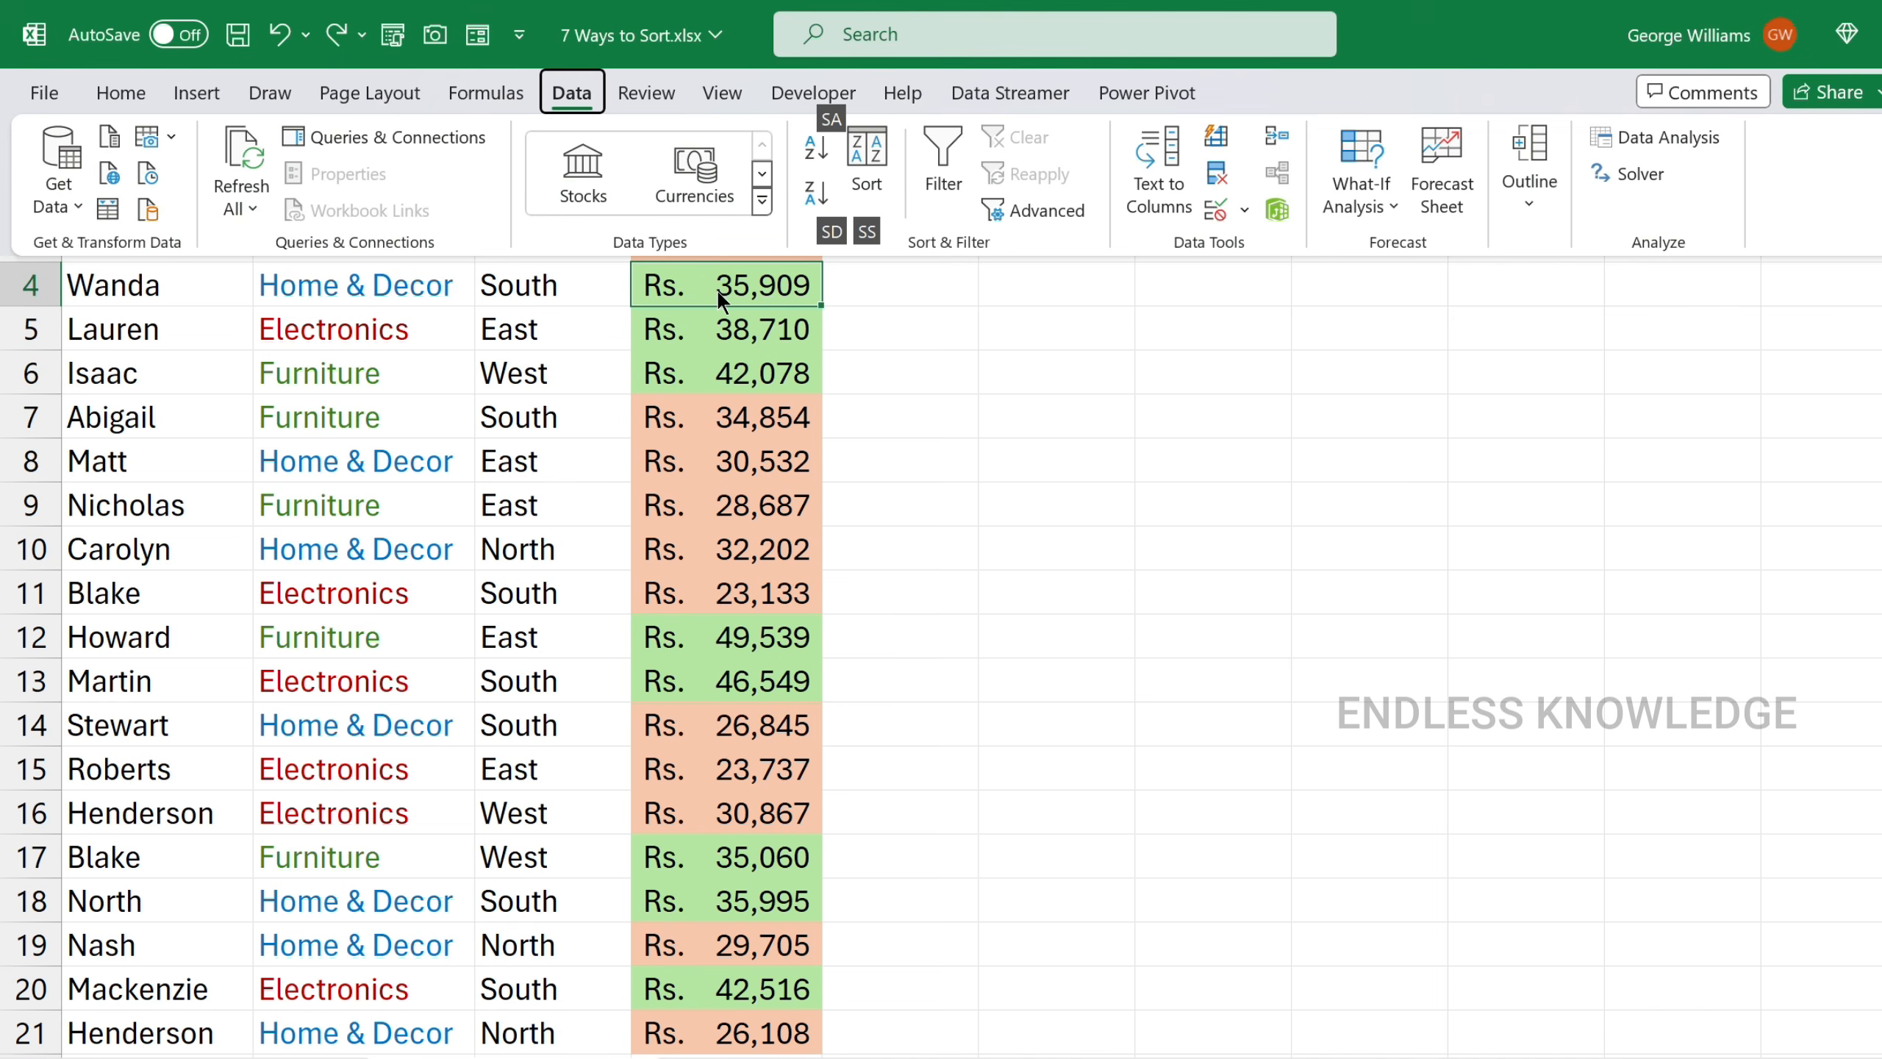
{"action": "key", "text": "s"}
{"action": "key", "text": "s"}
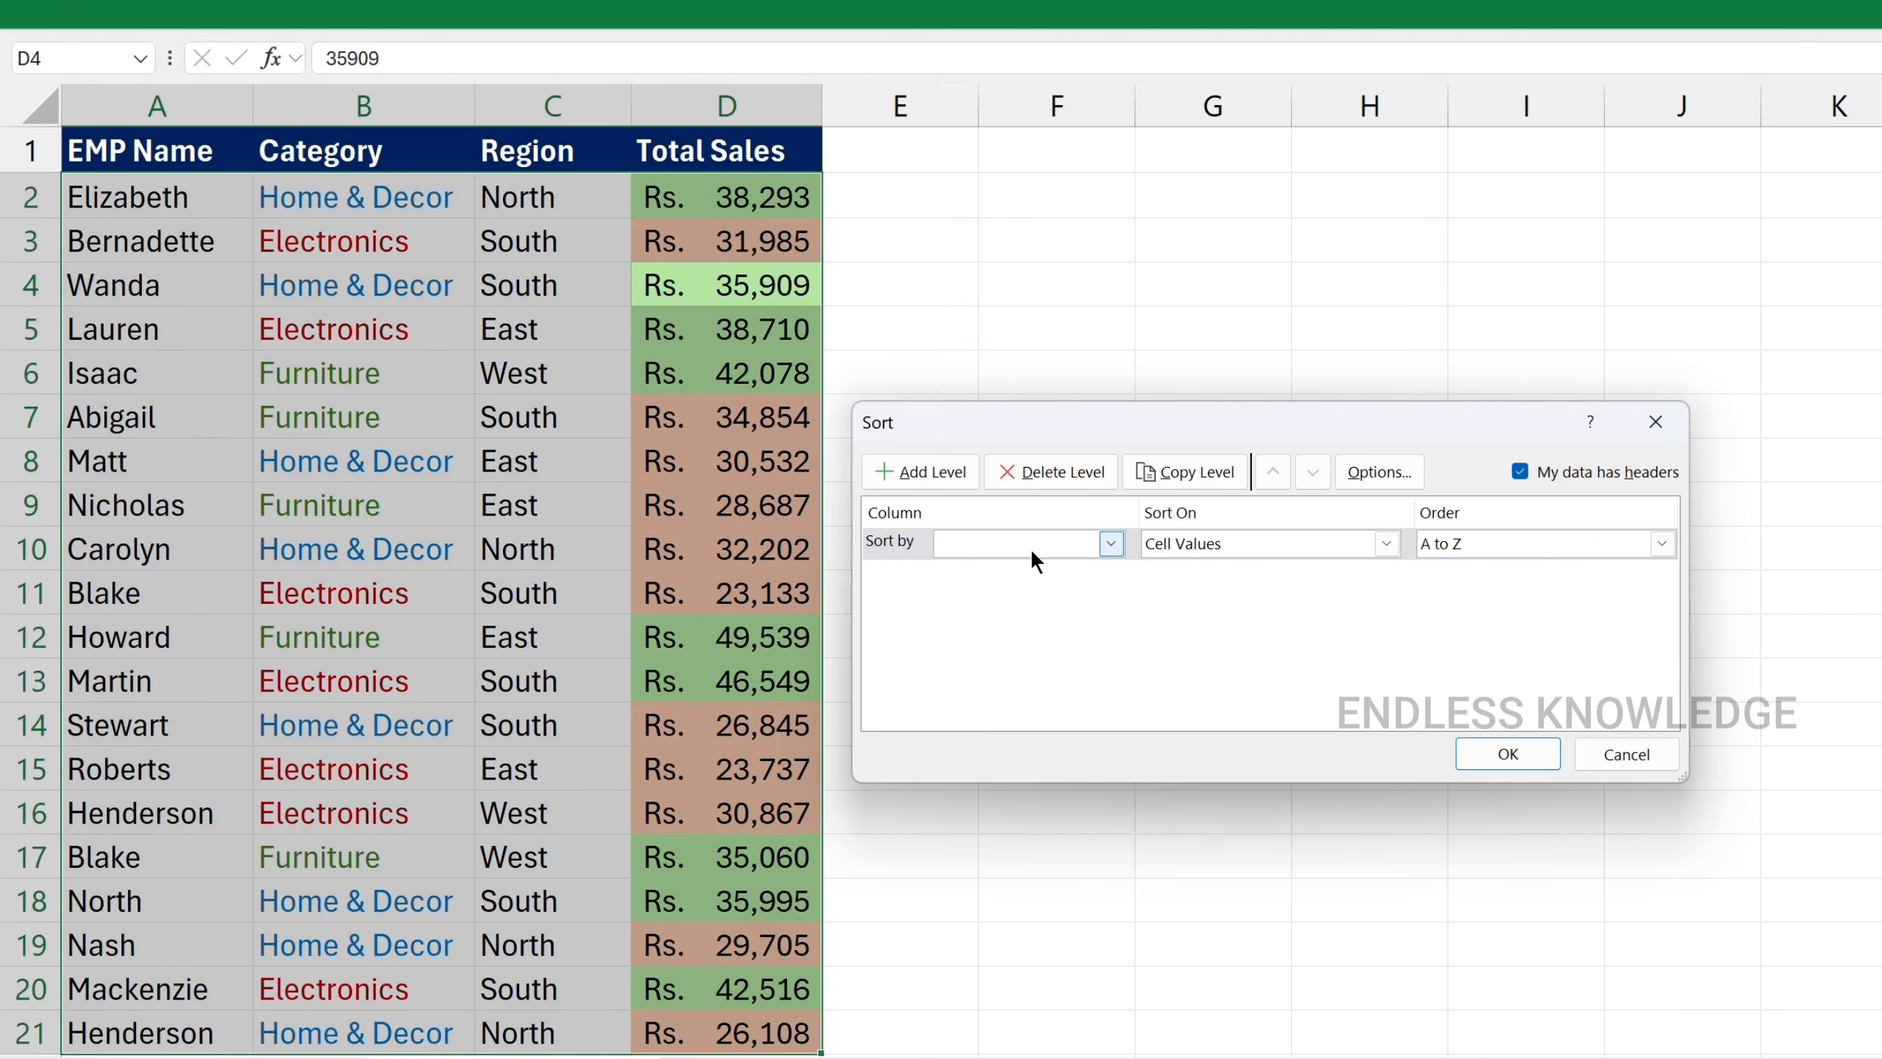
{"action": "left_click", "coordinate": [1030, 545]}
{"action": "left_click", "coordinate": [1014, 591]}
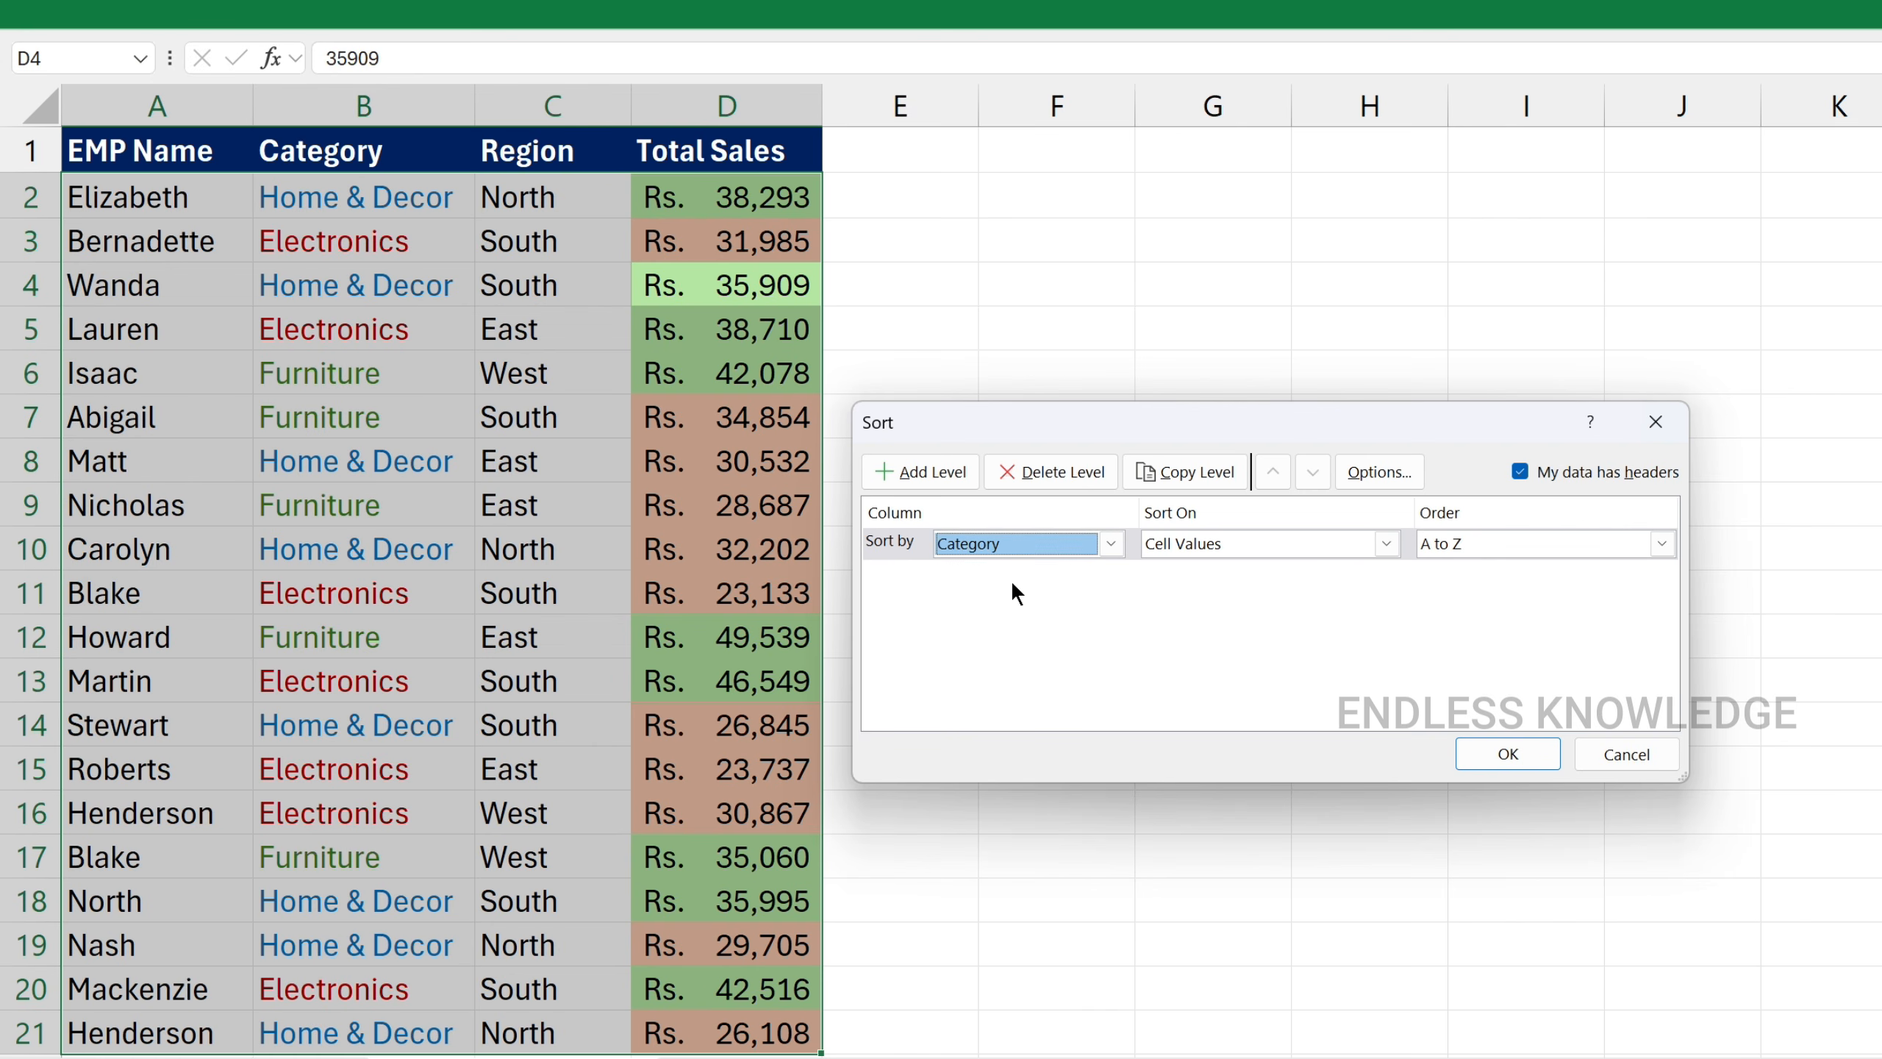
{"action": "left_click", "coordinate": [1332, 547]}
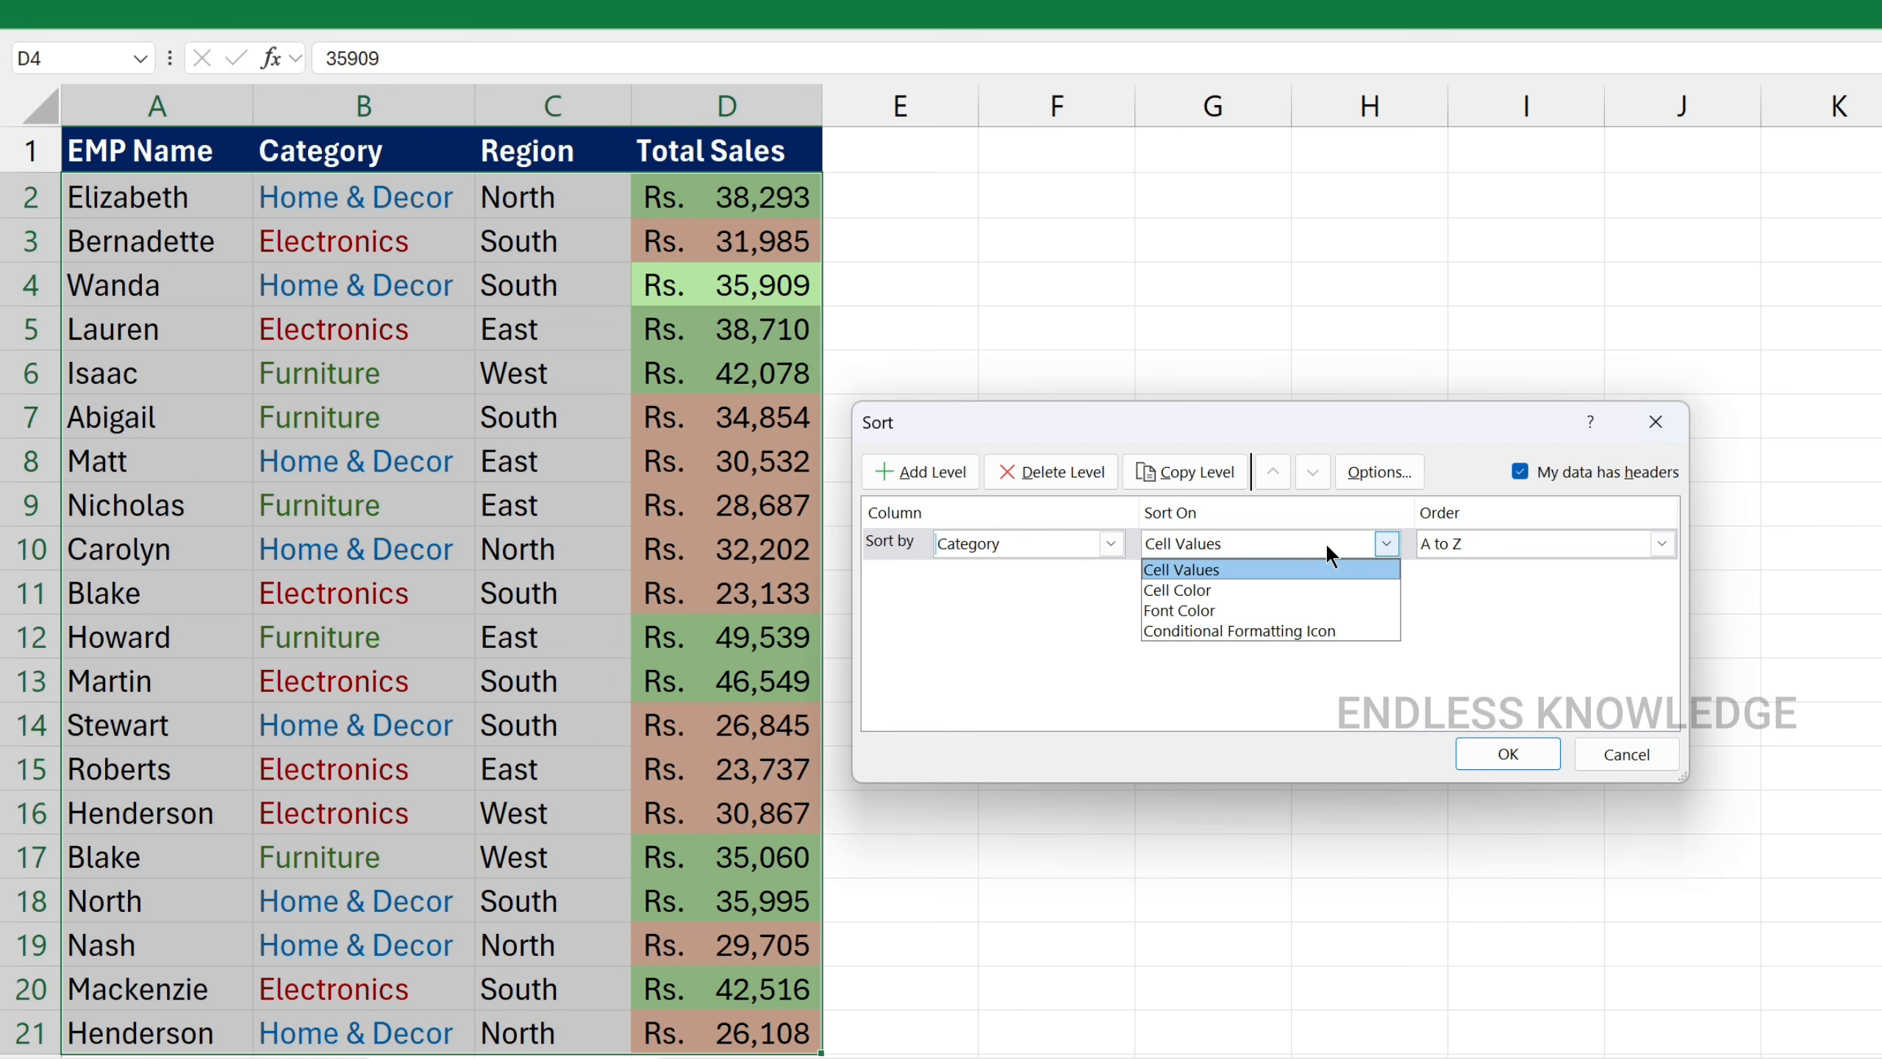
{"action": "left_click", "coordinate": [1208, 610]}
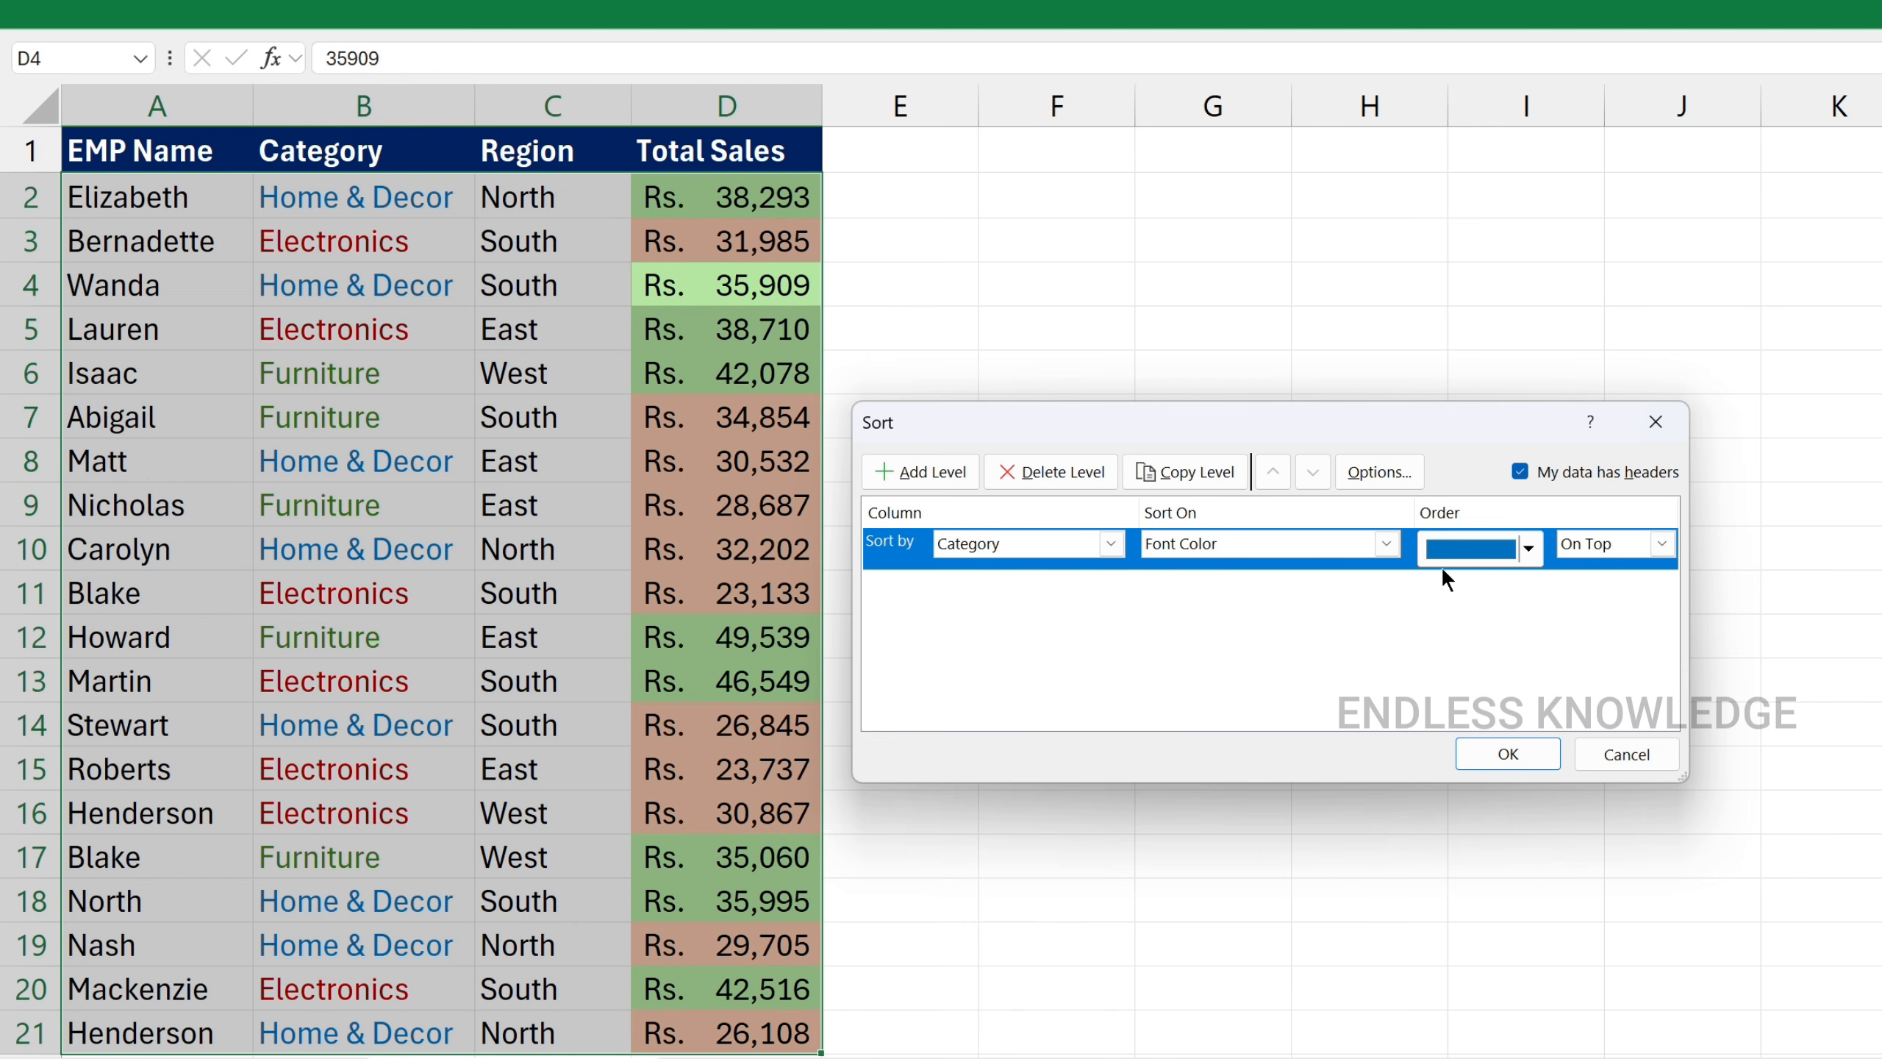
Set the font color order to green On Top and apply the Category sort
{"action": "left_click", "coordinate": [1529, 547]}
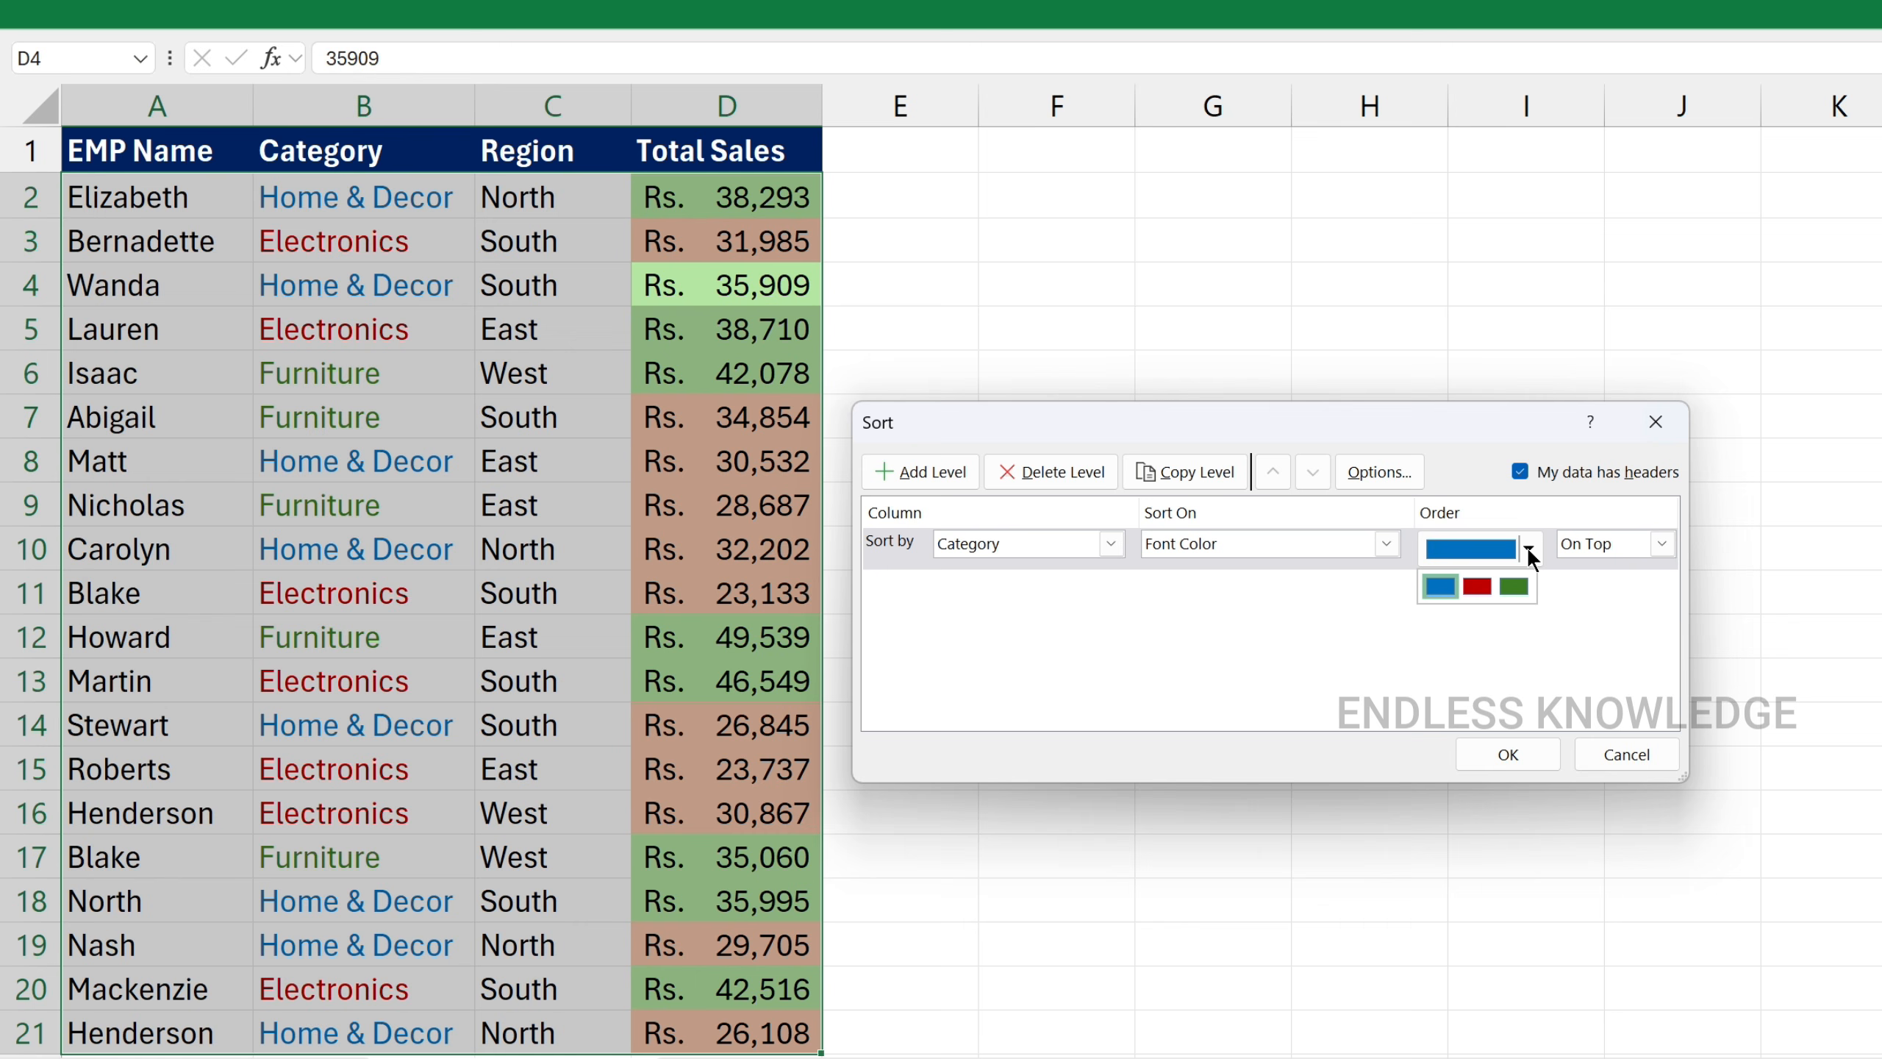
{"action": "left_click", "coordinate": [1512, 590]}
{"action": "left_click", "coordinate": [1613, 547]}
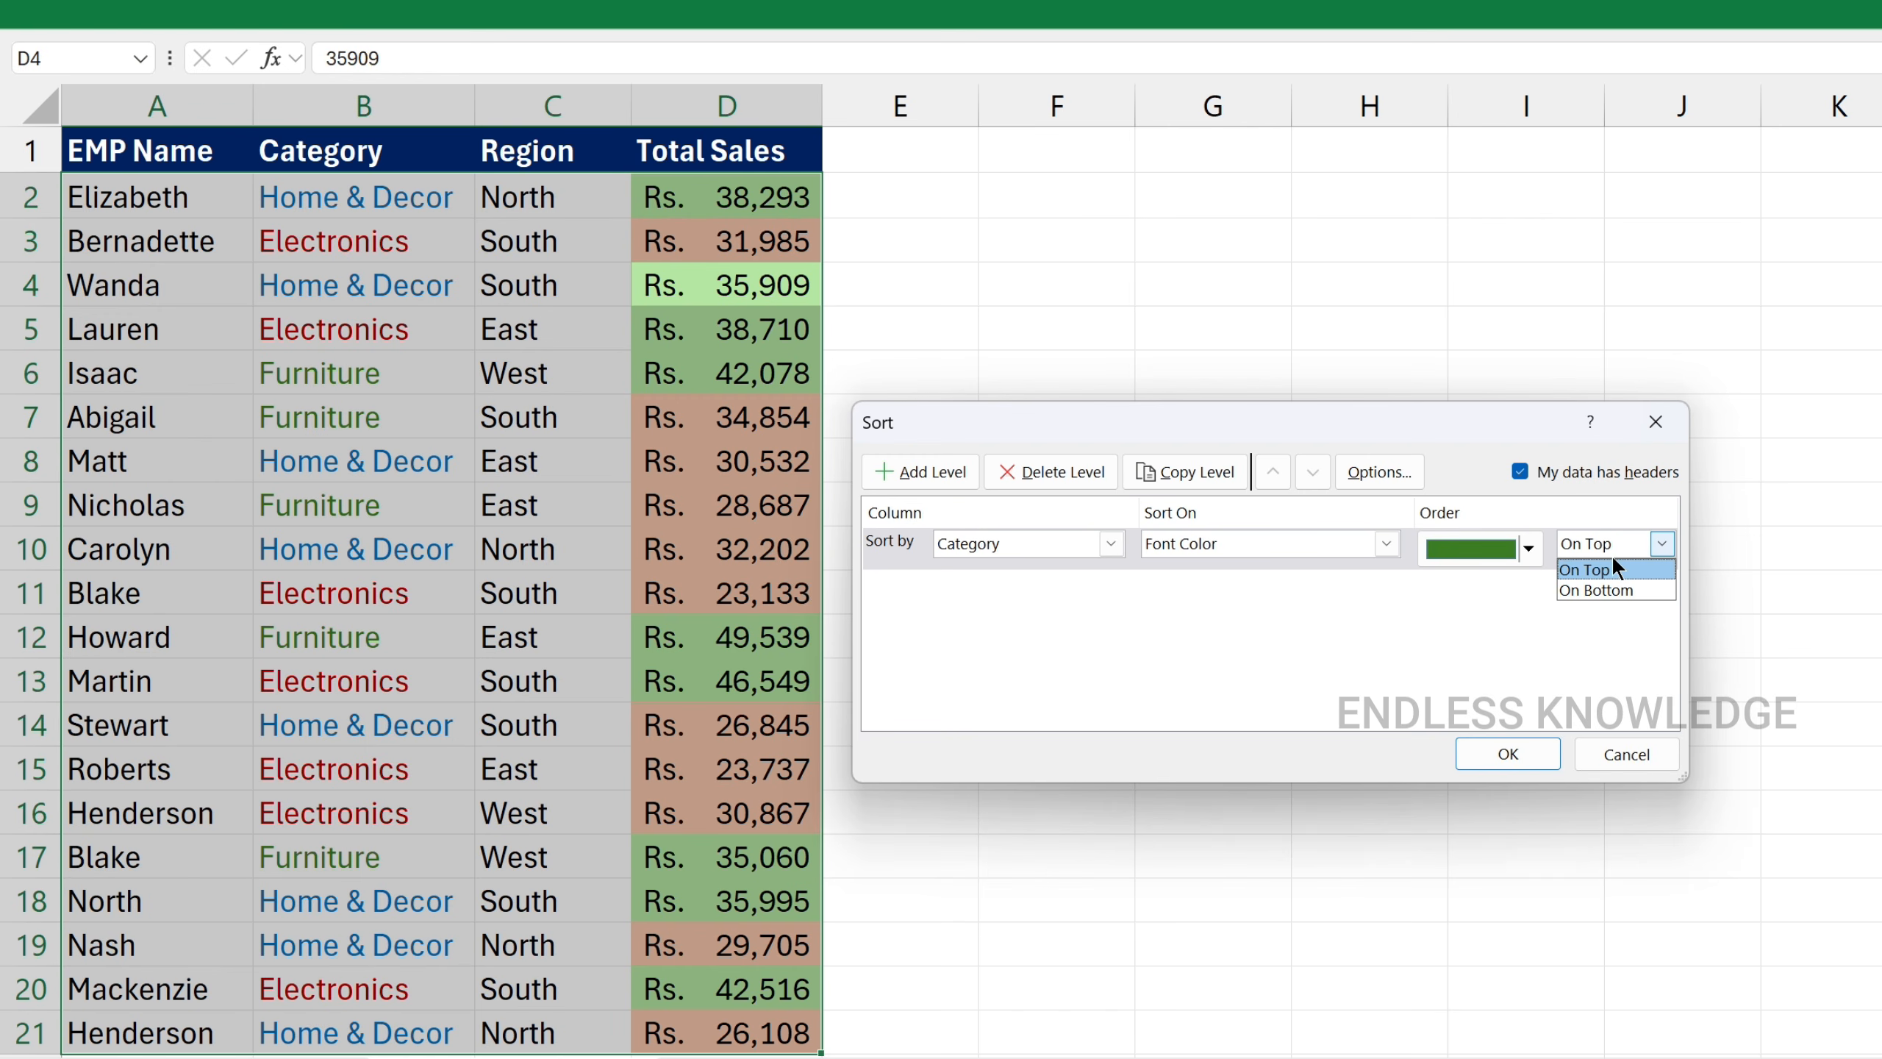
{"action": "left_click", "coordinate": [1615, 564]}
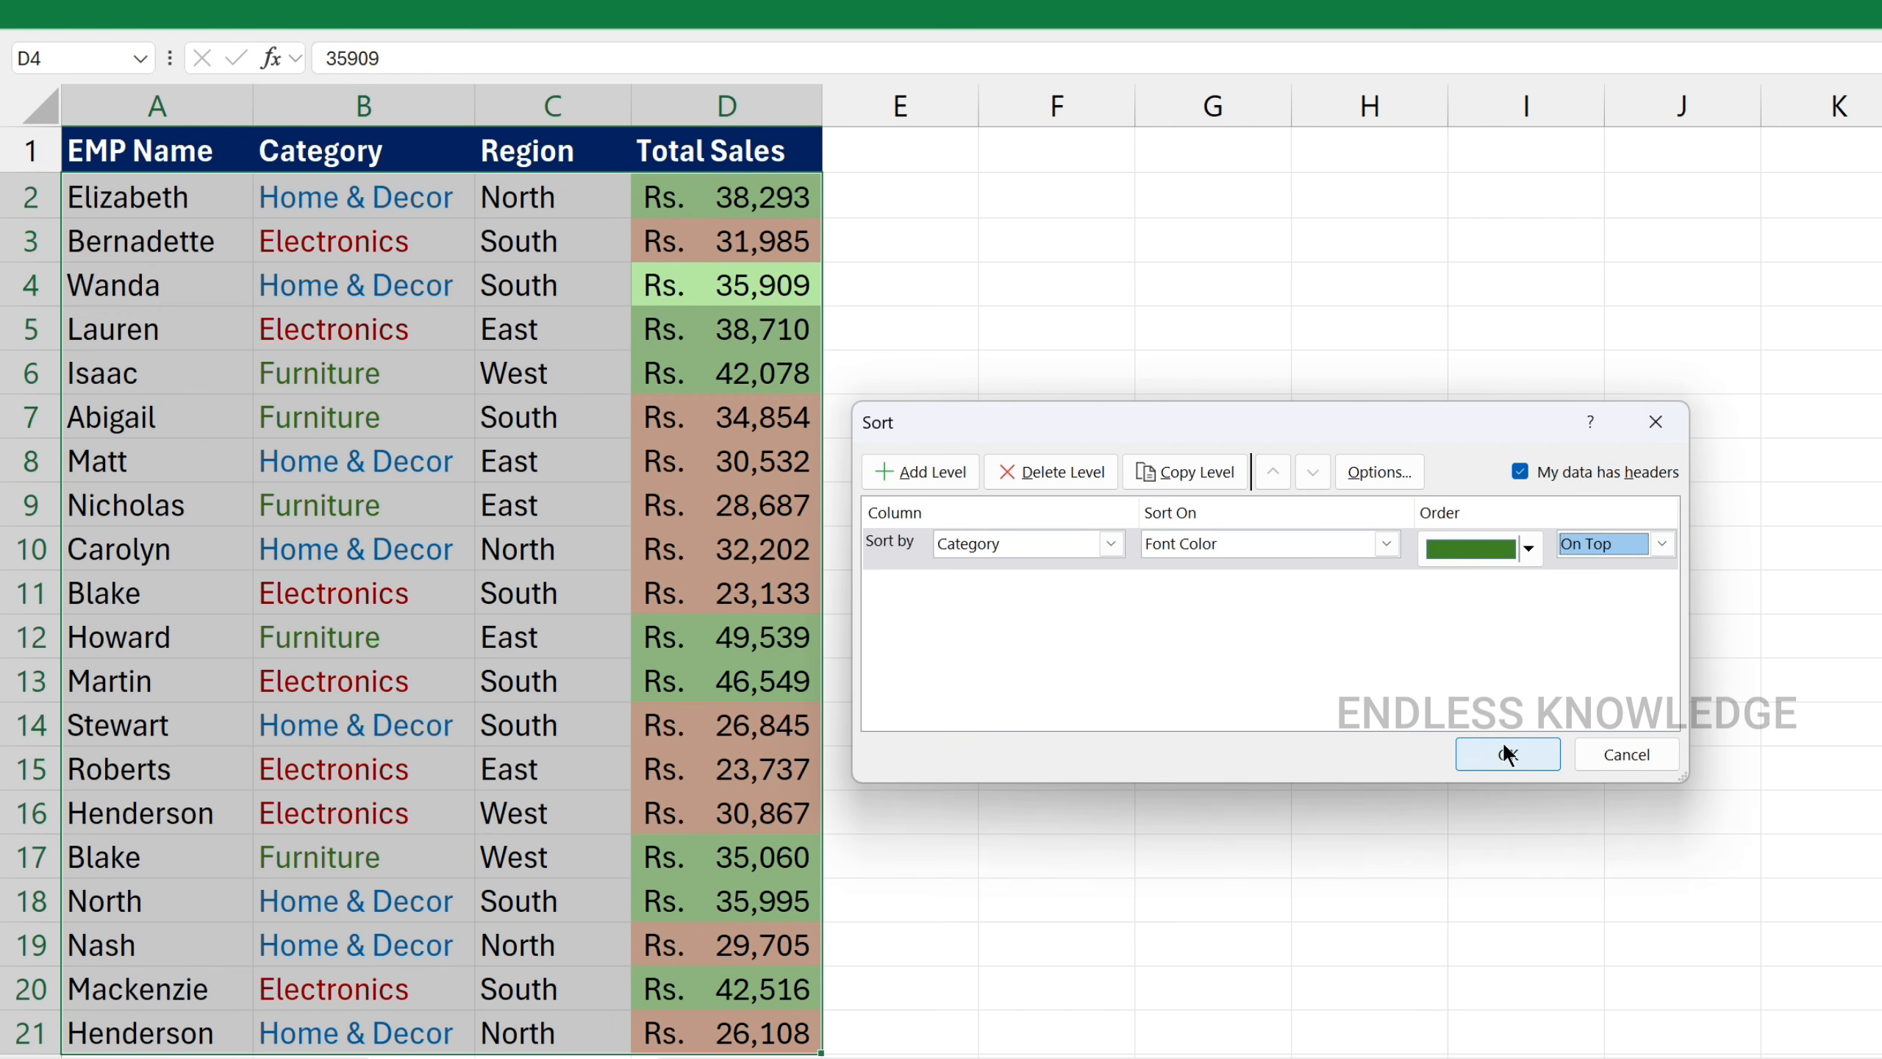
{"action": "left_click", "coordinate": [1528, 548]}
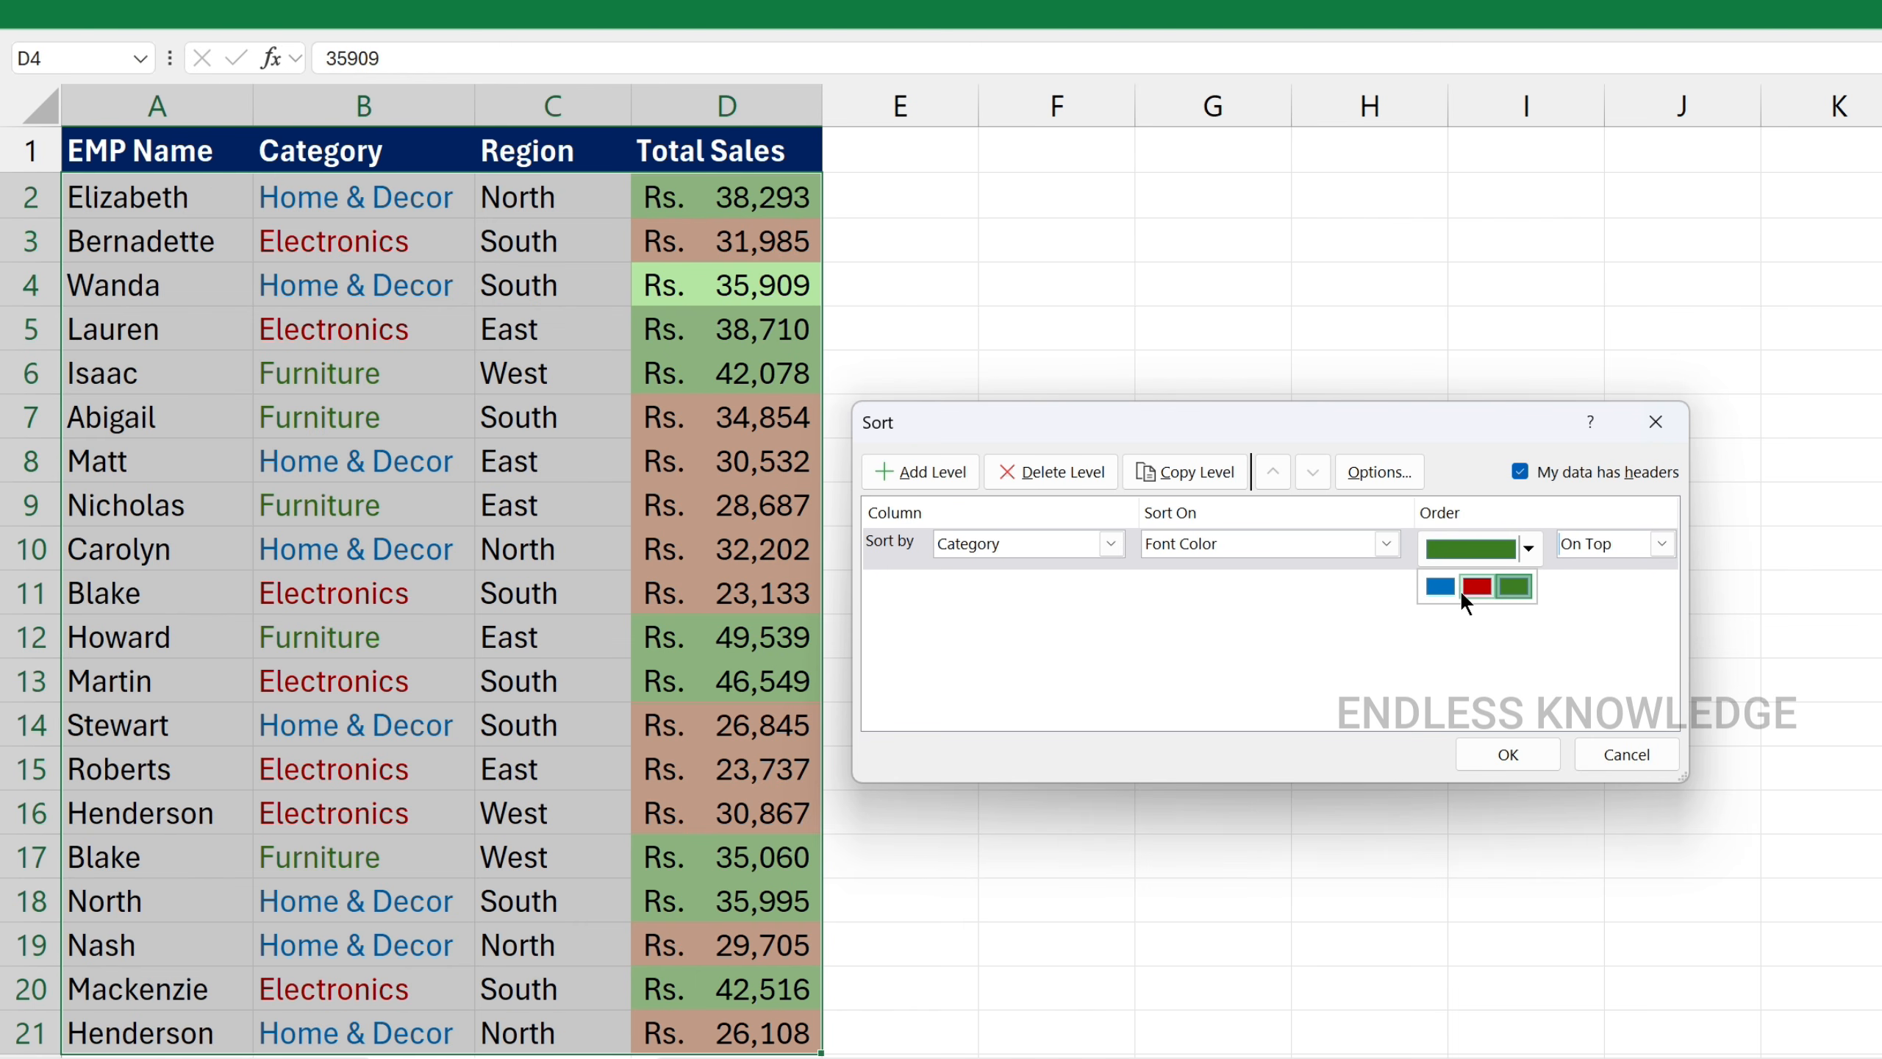
{"action": "left_click", "coordinate": [1514, 587]}
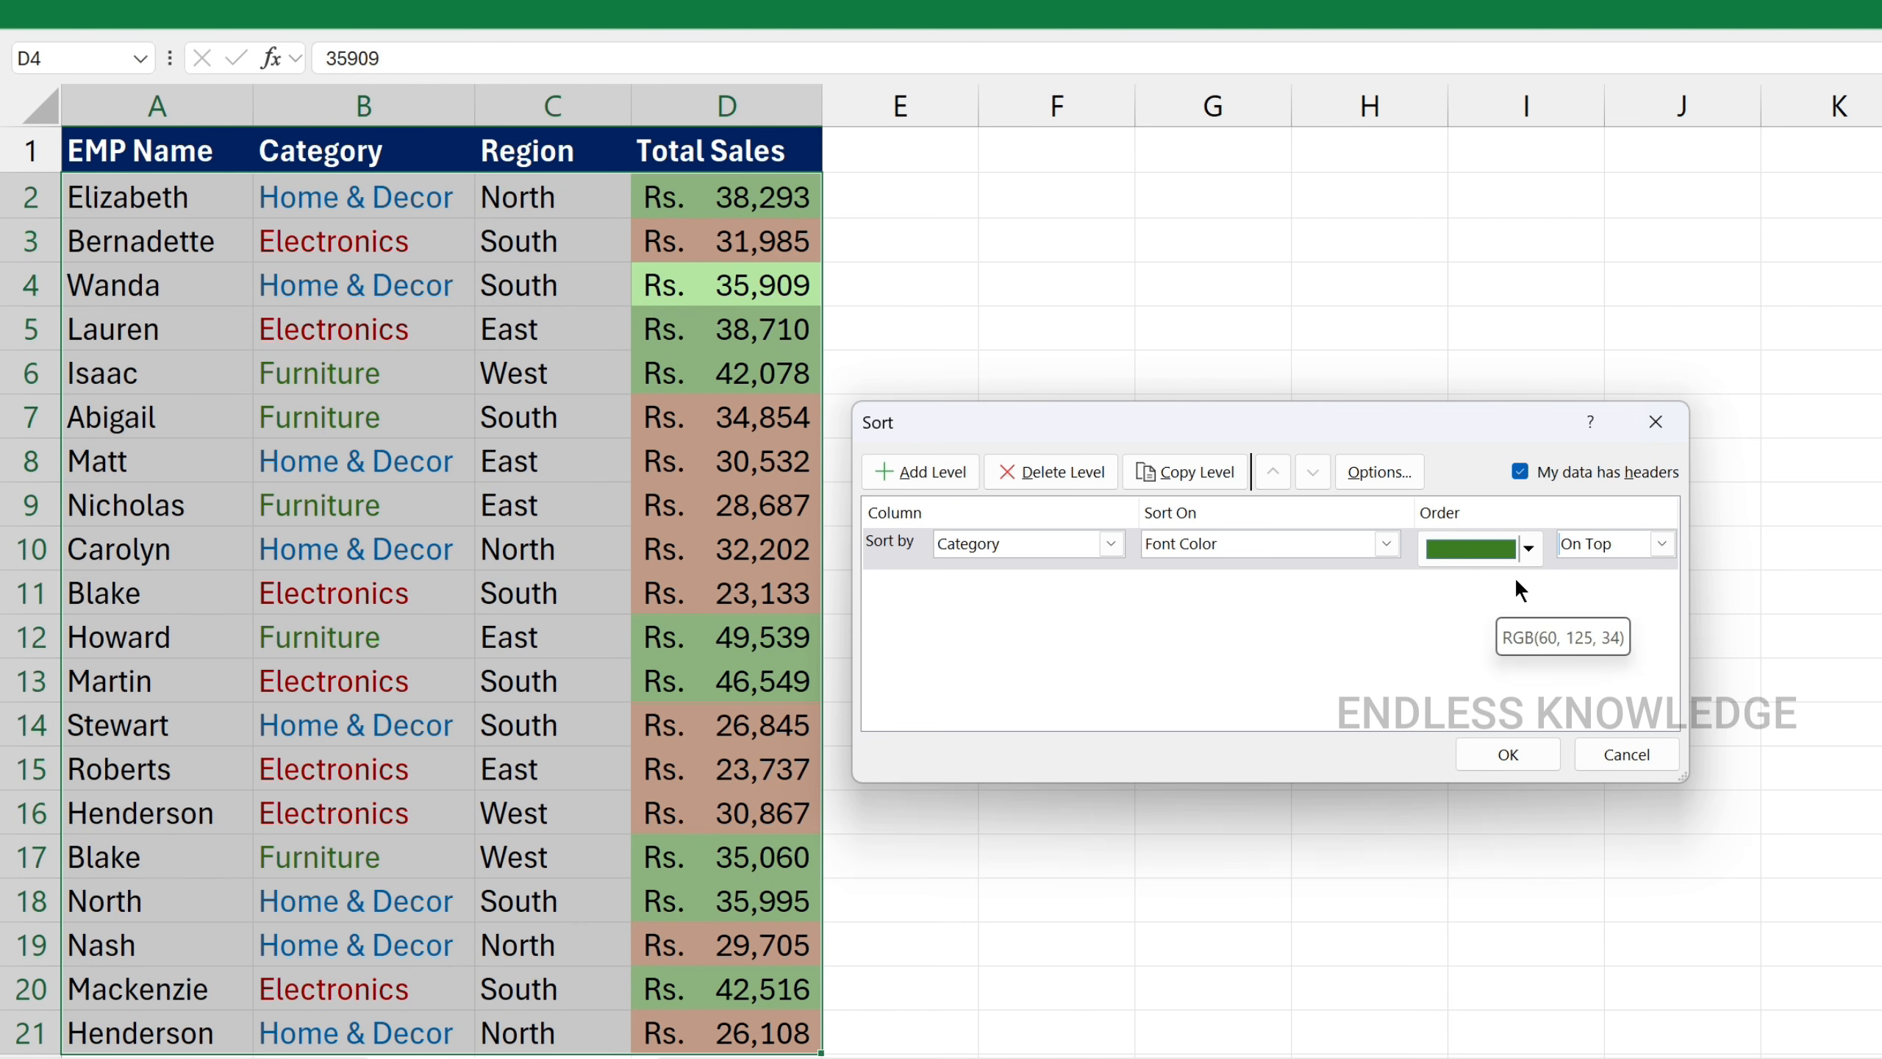
{"action": "left_click", "coordinate": [1525, 748]}
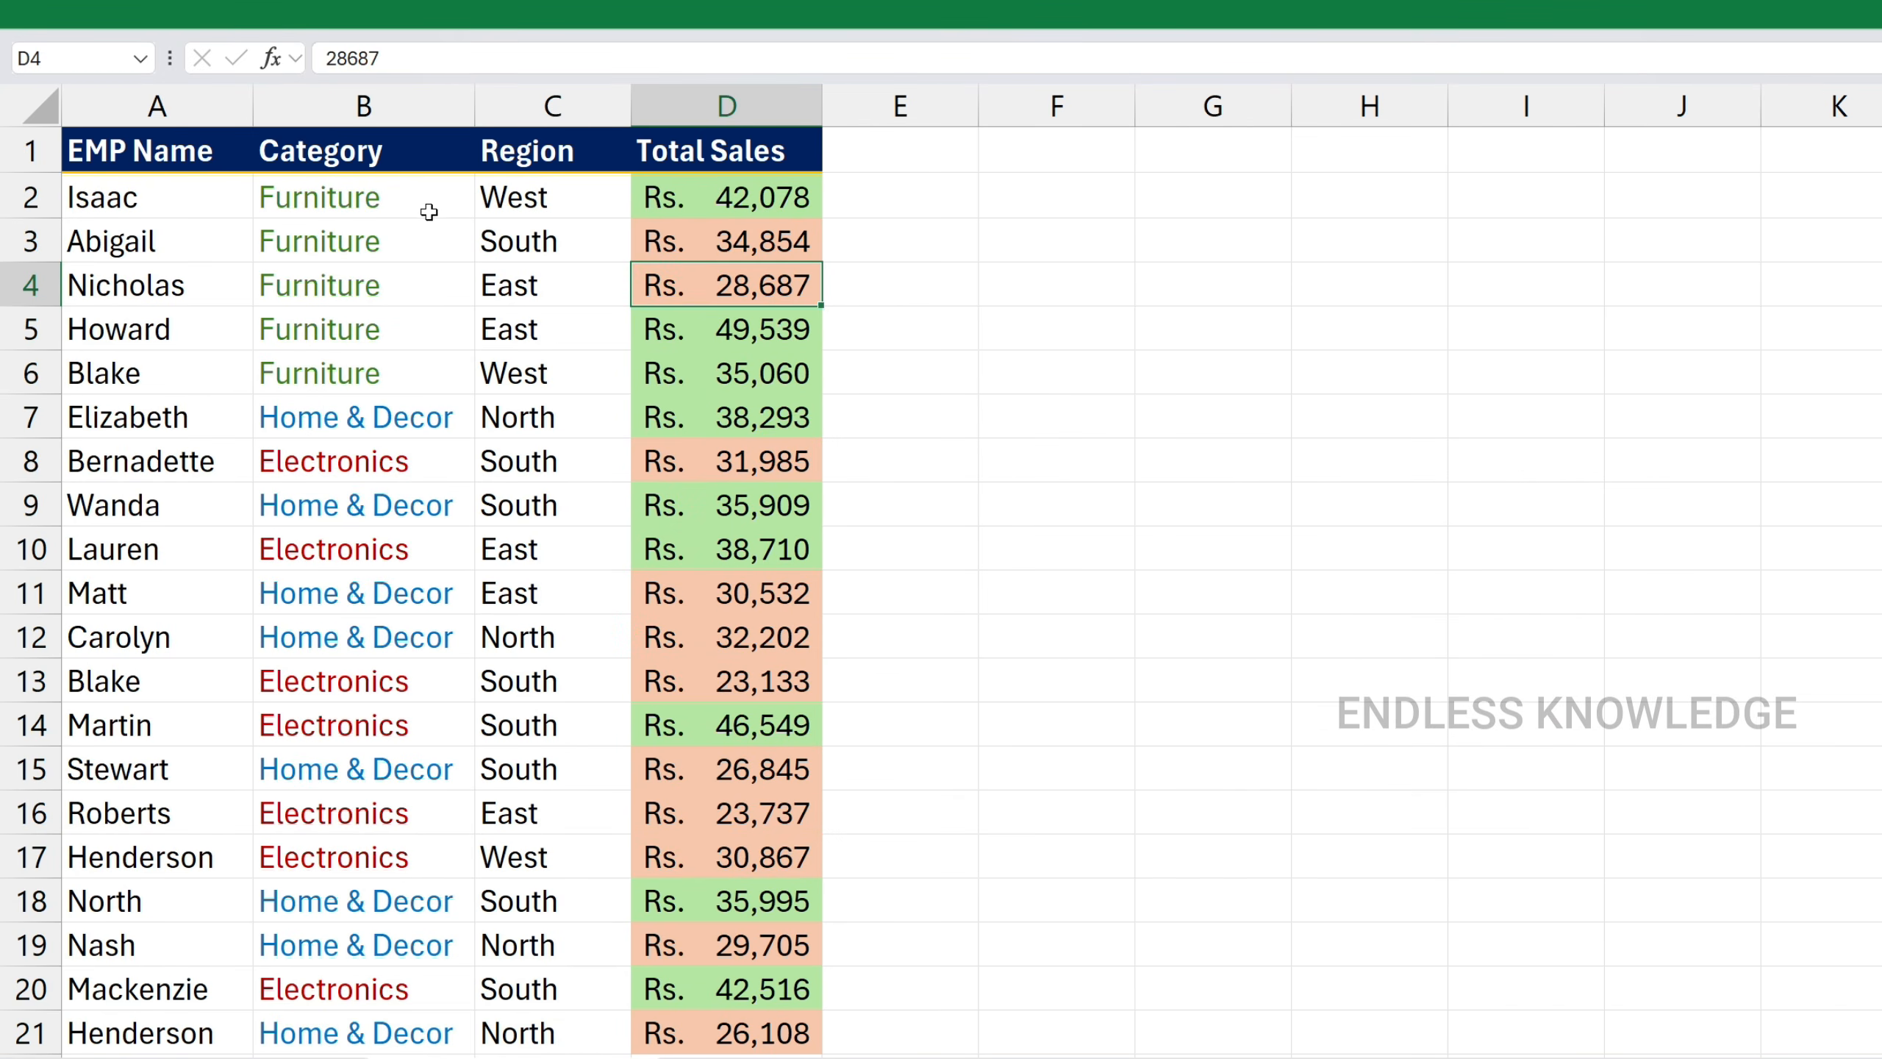
Select the green Furniture cells B2:B6, reopen the custom sort for the whole table, and add a second level for Category based on Font Color
{"action": "left_click_drag", "start_coordinate": [430, 199], "coordinate": [442, 351]}
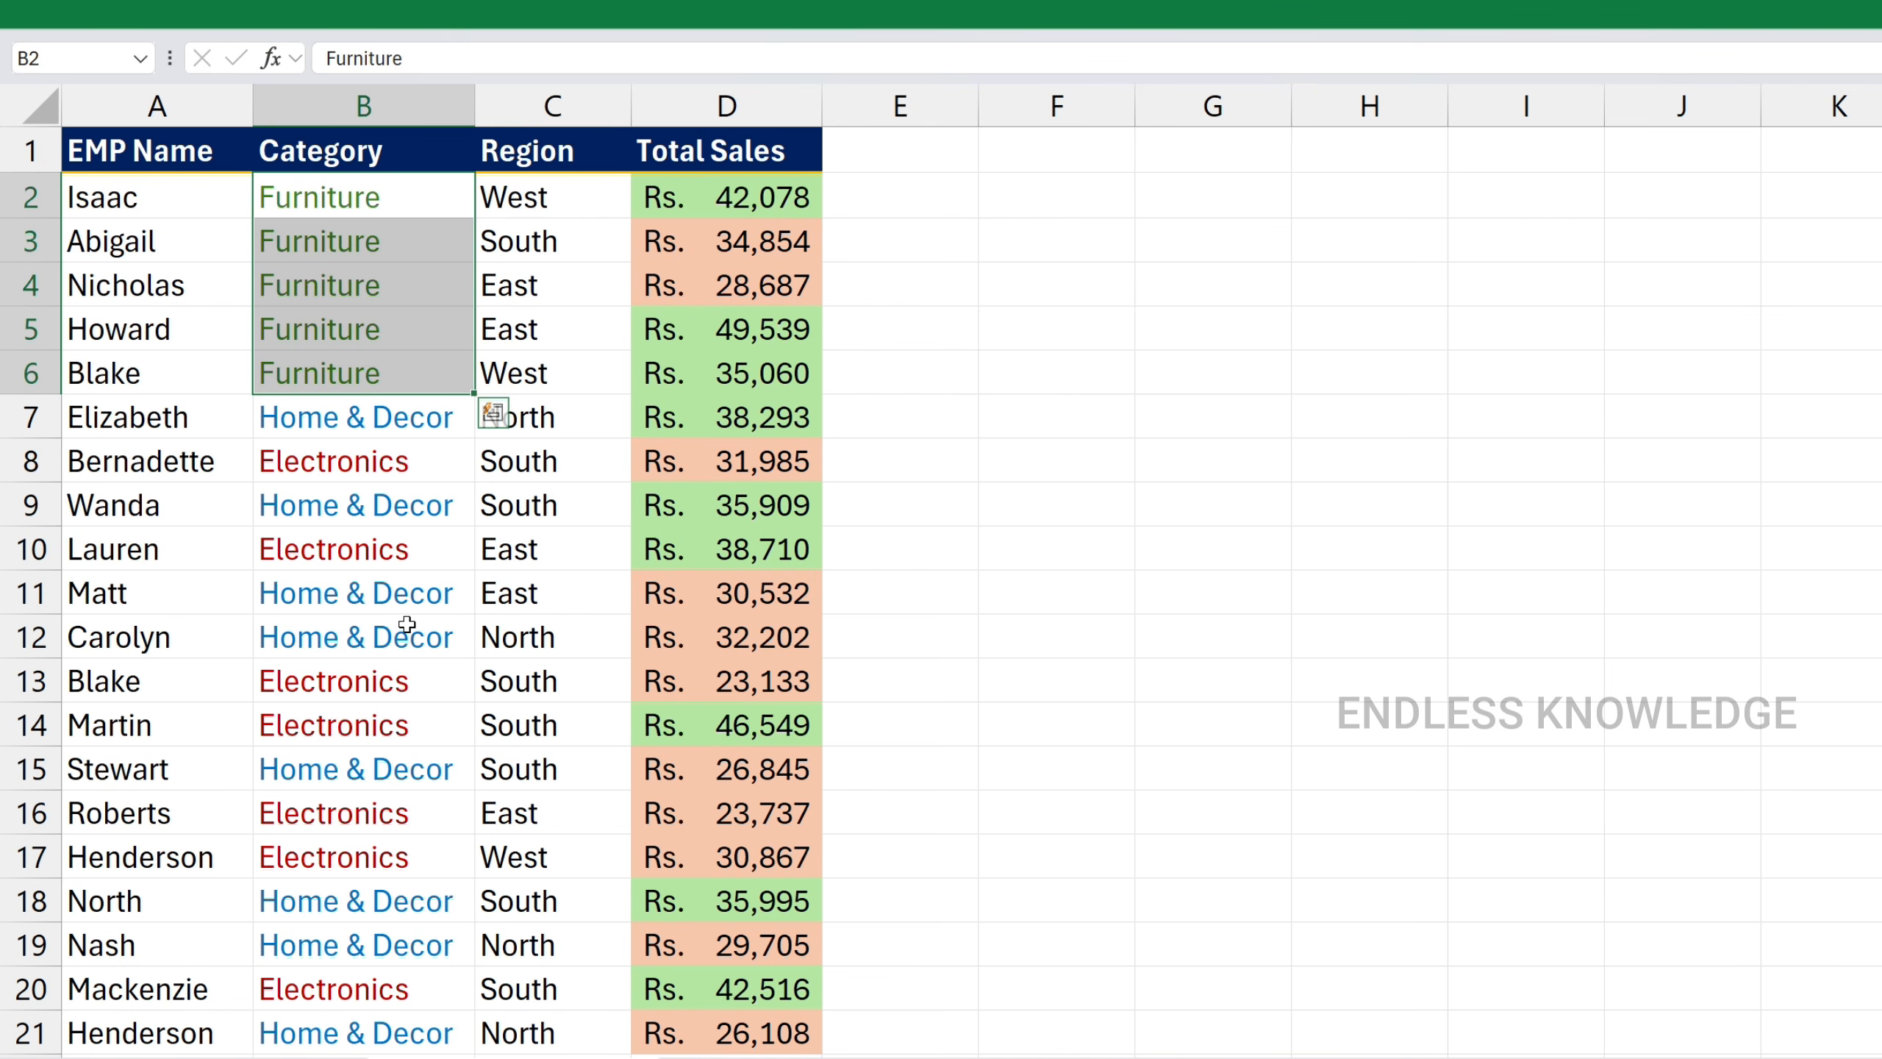
{"action": "key", "text": "alt+a"}
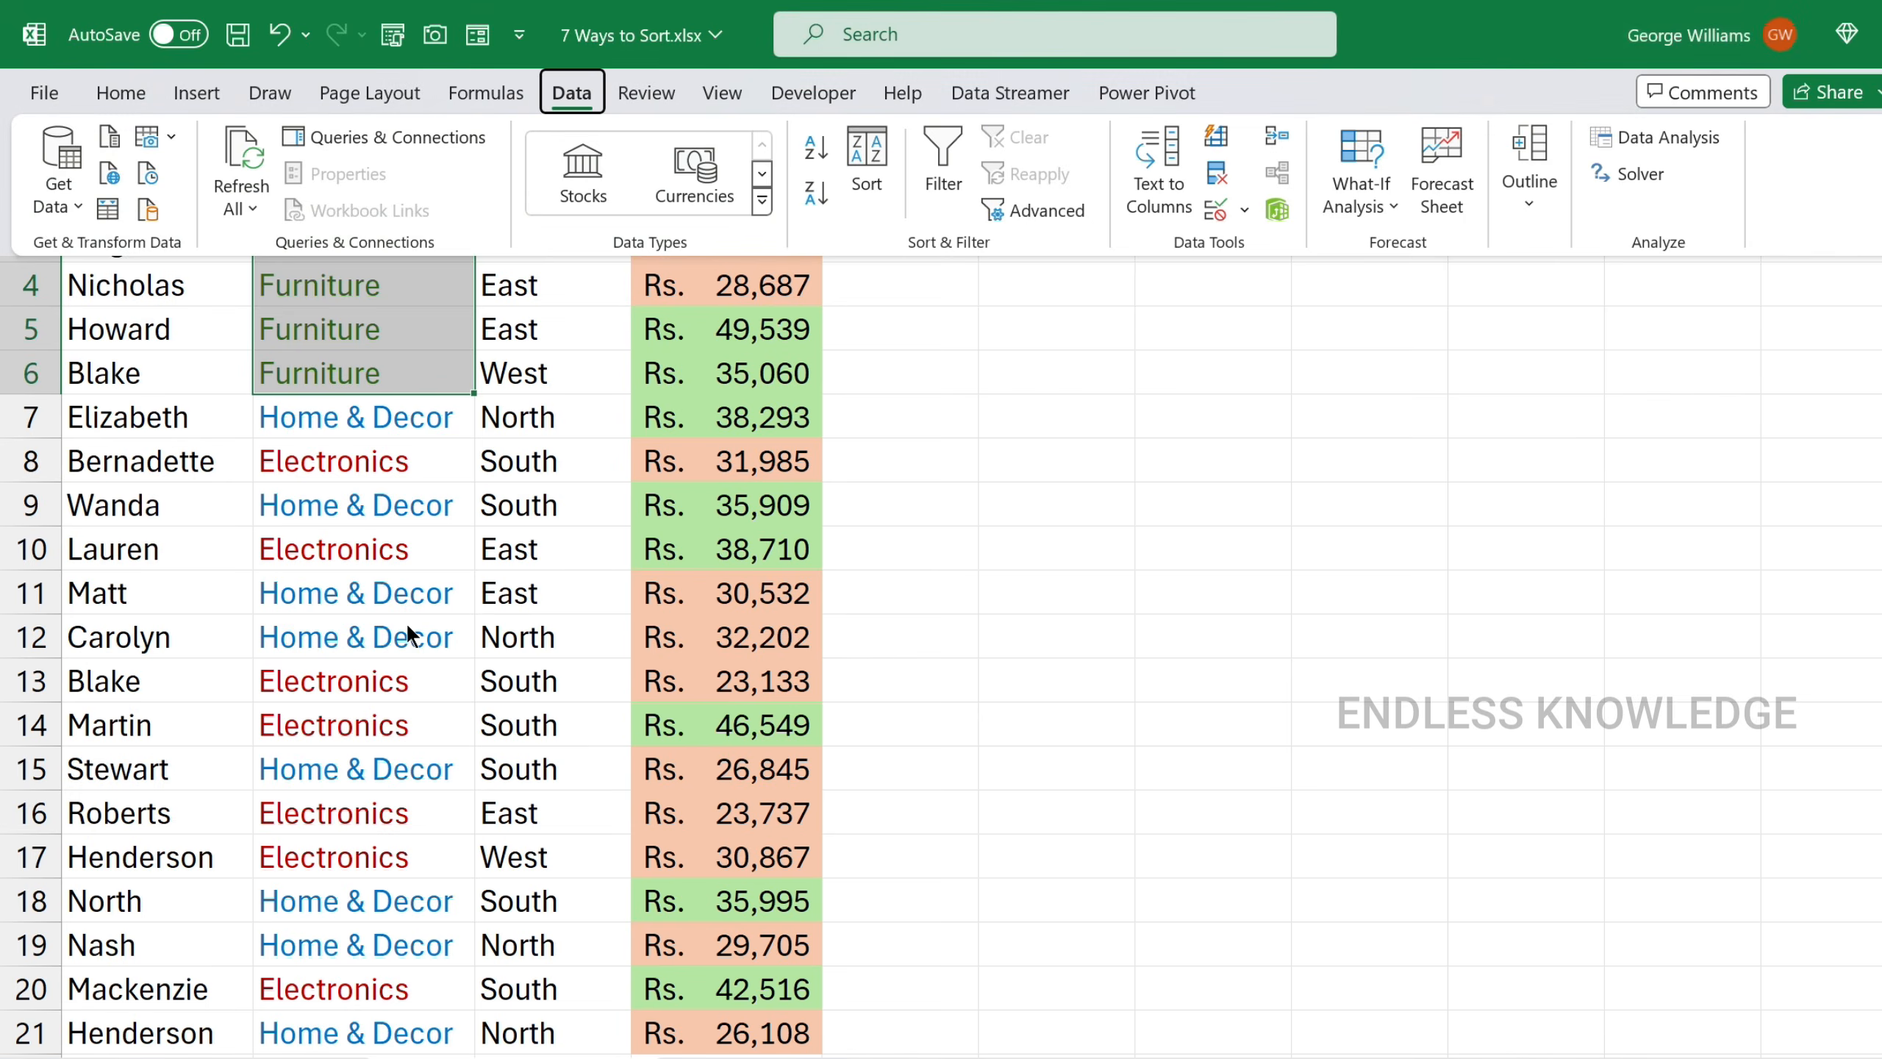
{"action": "key", "text": "s"}
{"action": "key", "text": "s"}
{"action": "left_click", "coordinate": [1353, 693]}
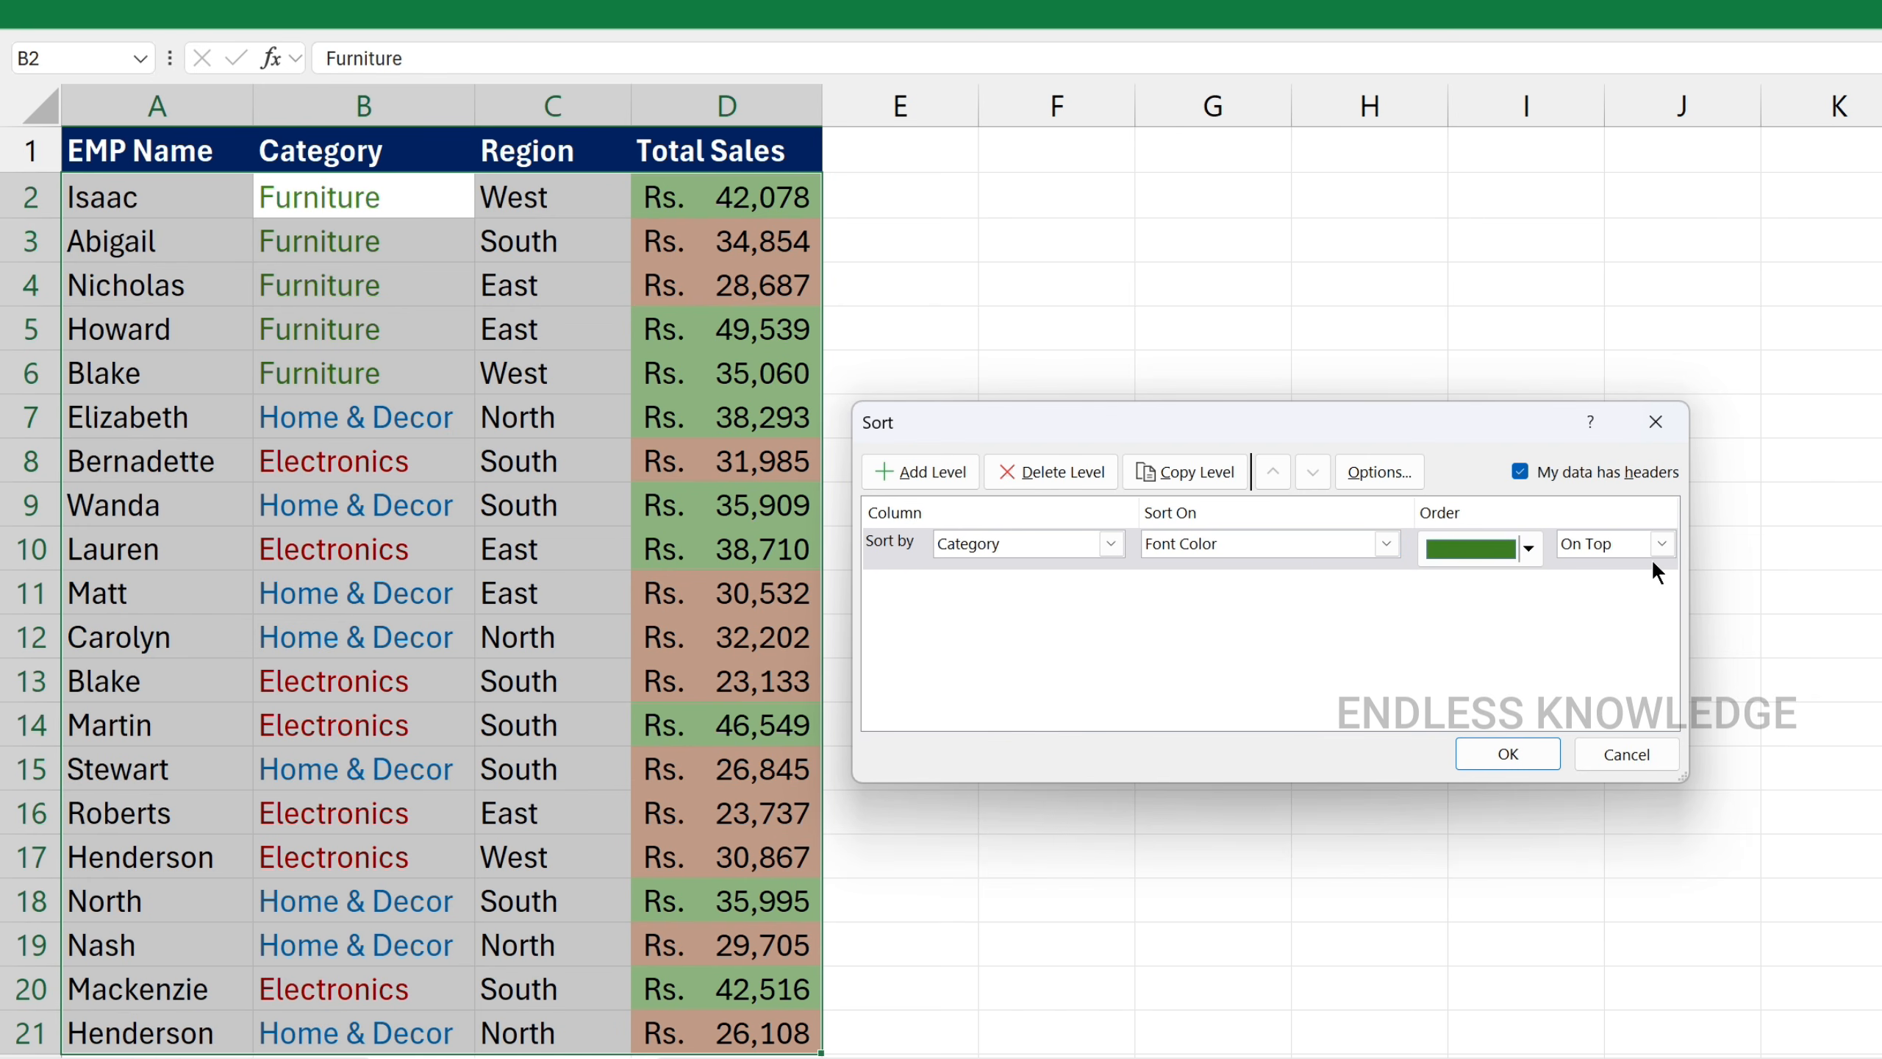
{"action": "left_click", "coordinate": [956, 478]}
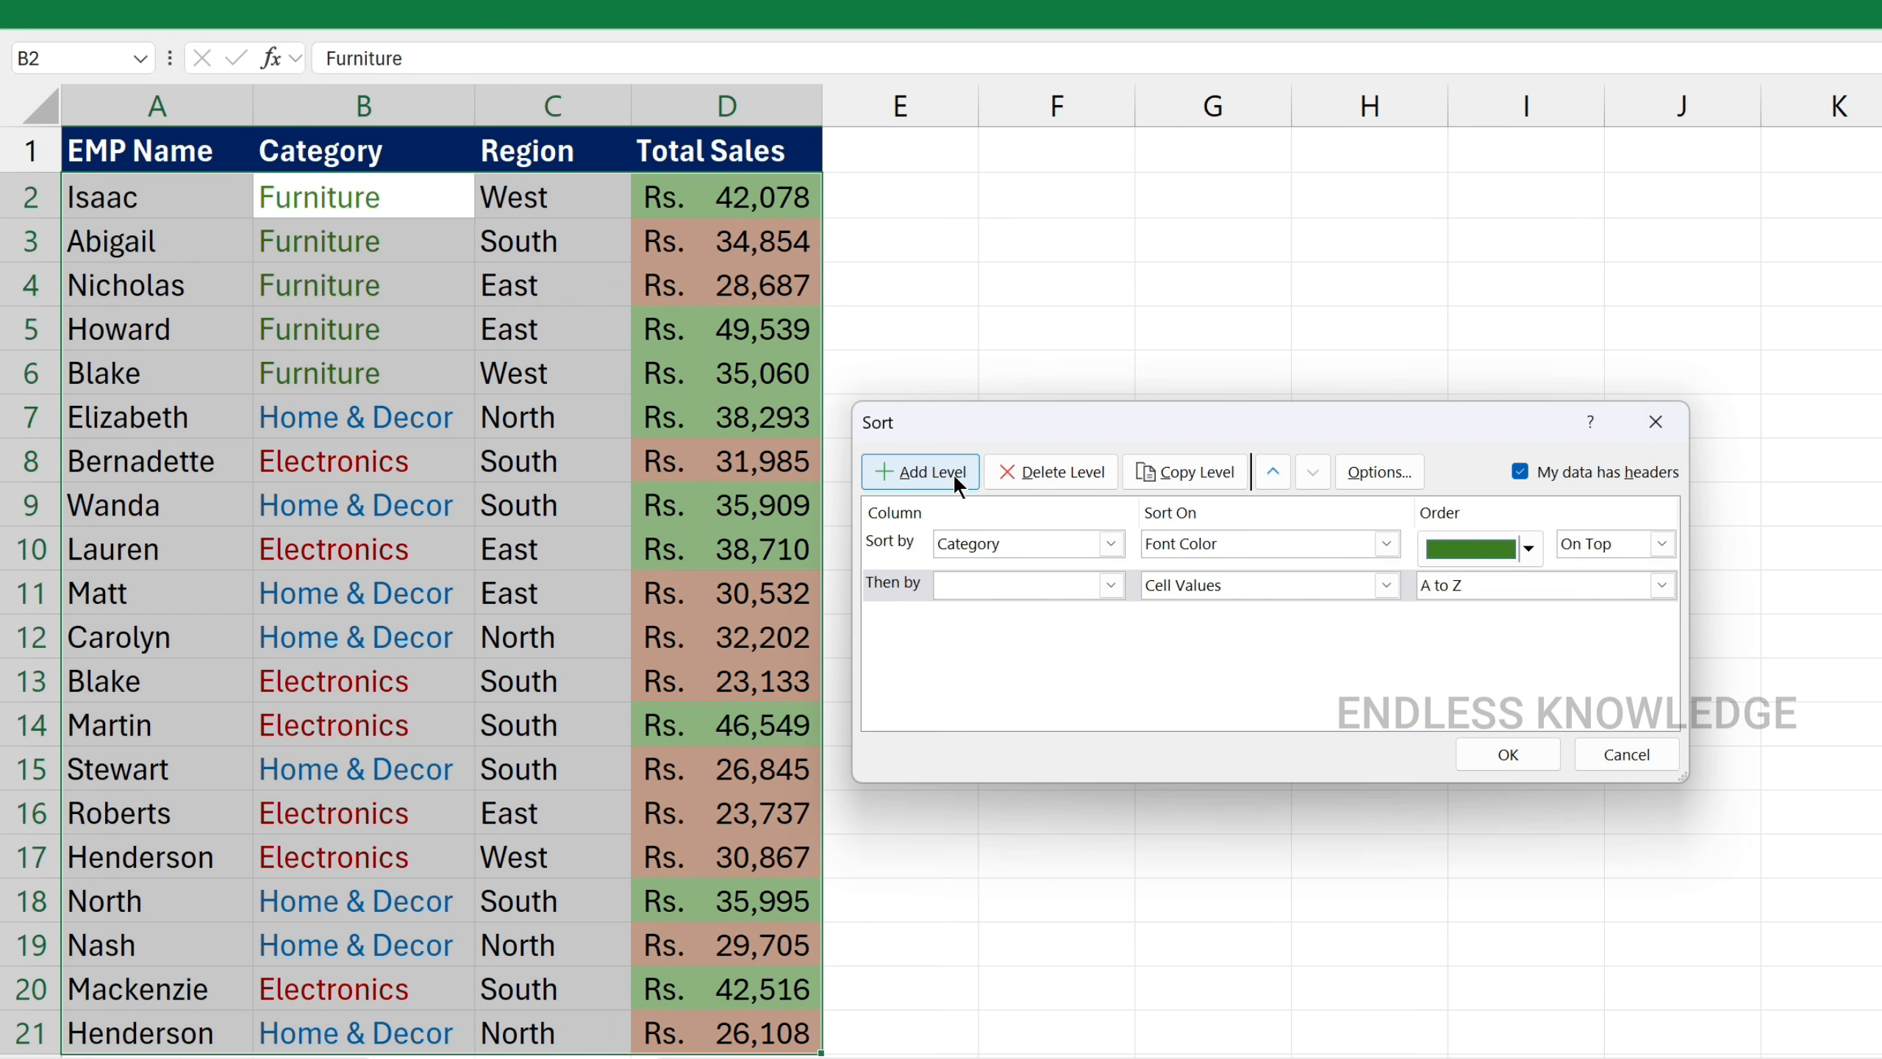
{"action": "left_click", "coordinate": [1112, 585]}
{"action": "left_click", "coordinate": [1032, 622]}
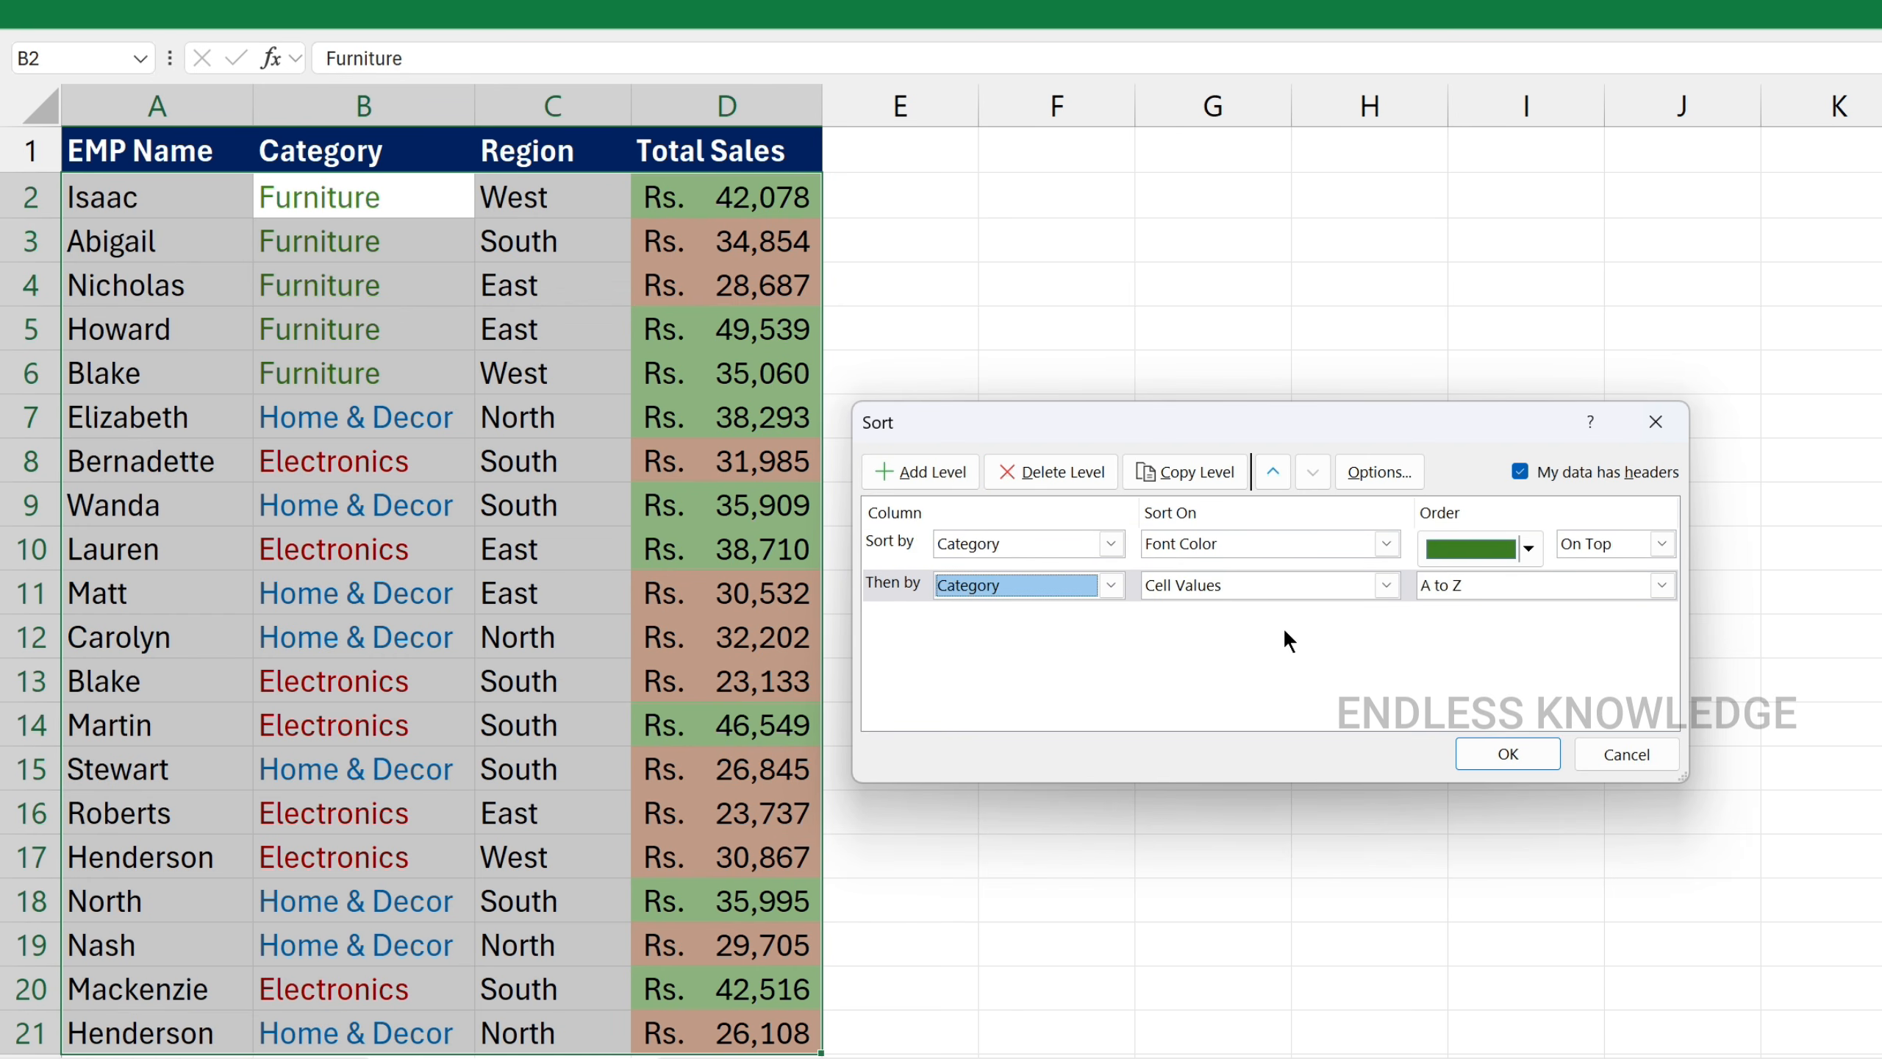
{"action": "left_click", "coordinate": [1387, 585]}
{"action": "left_click", "coordinate": [1260, 650]}
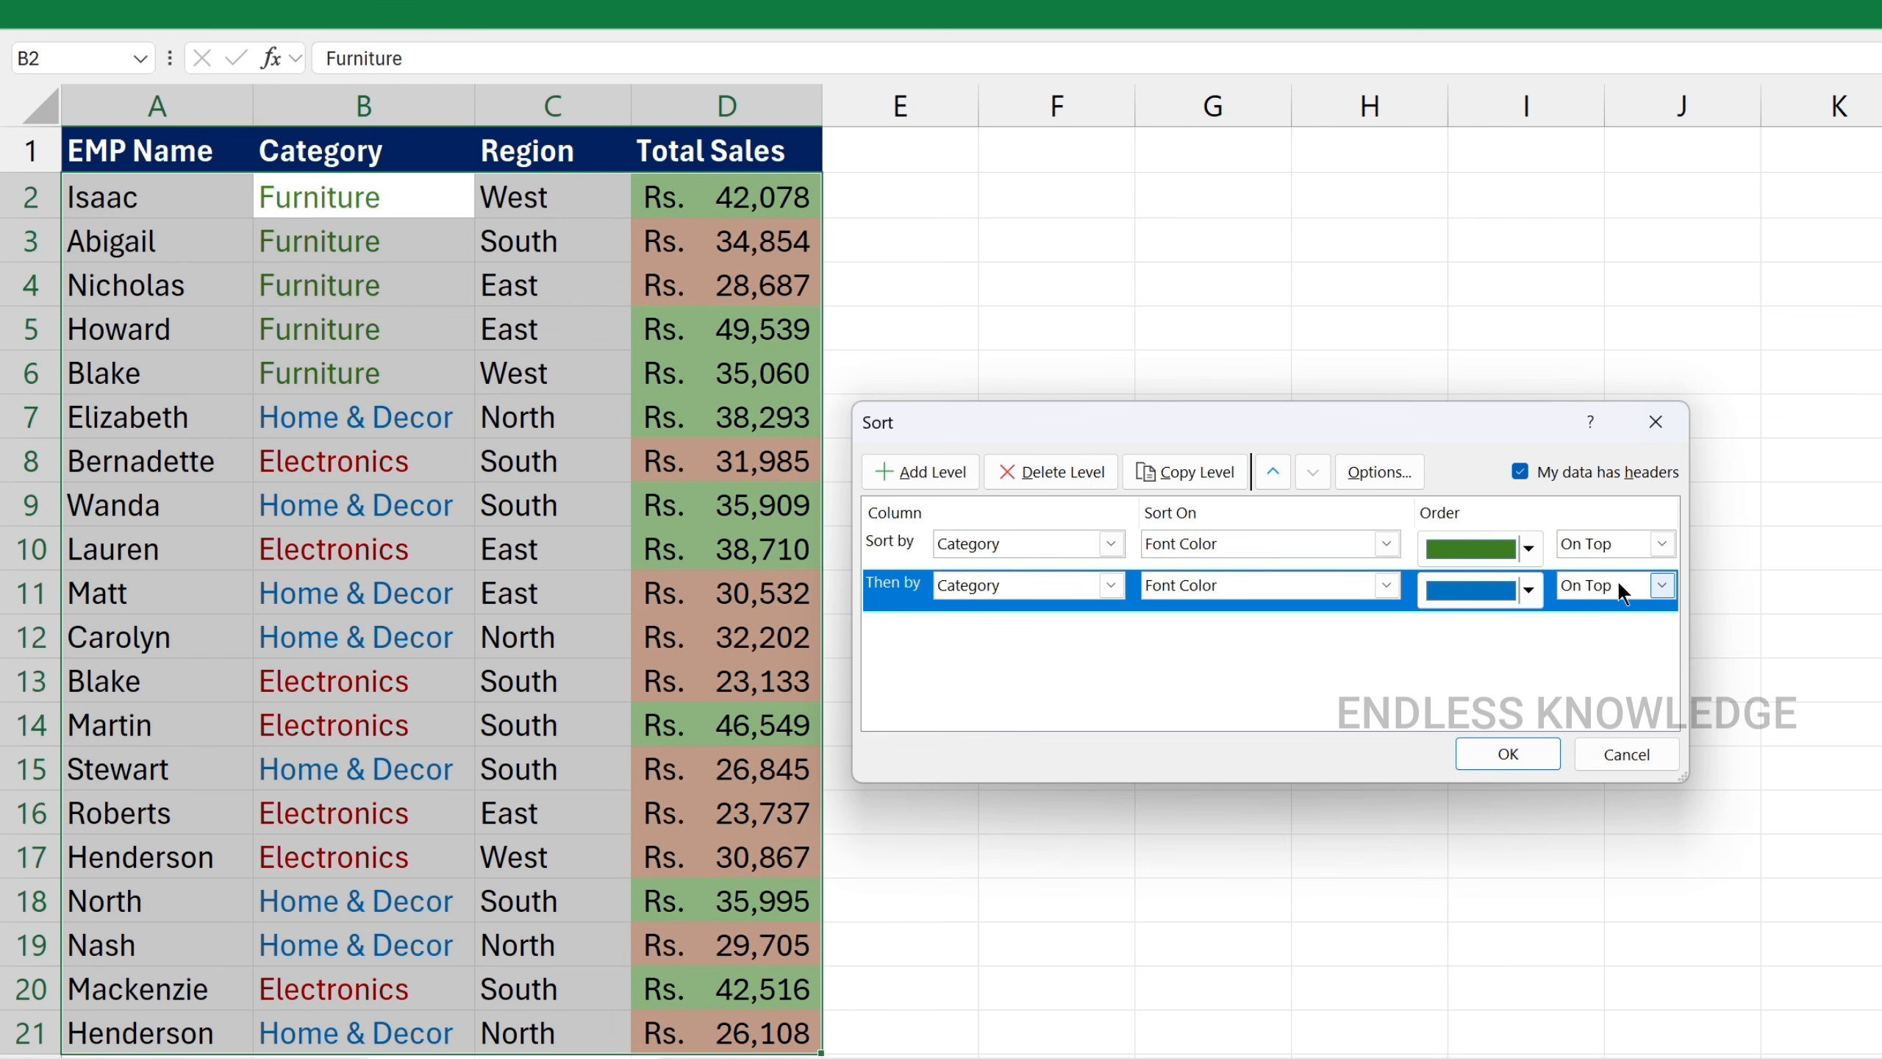
Set the second Category level to red font color On Bottom and apply the two-level sort
{"action": "left_click", "coordinate": [1529, 590]}
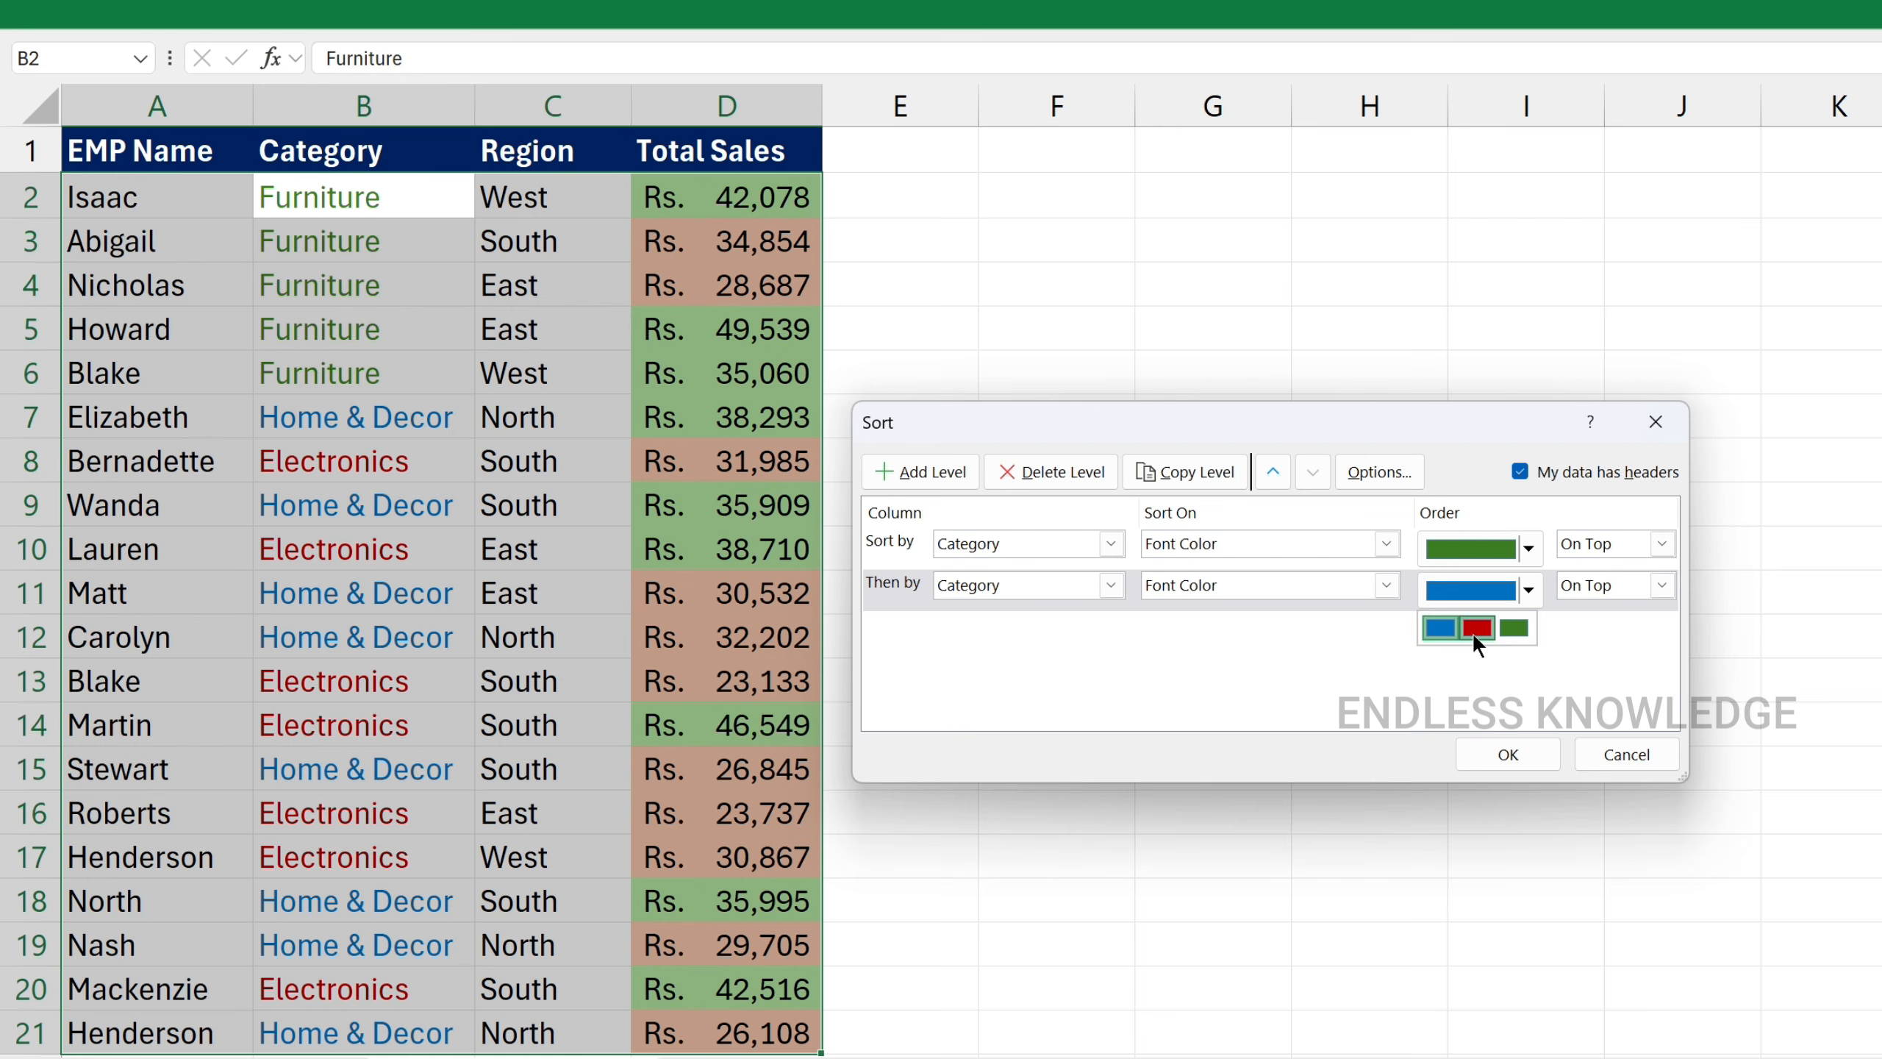
{"action": "left_click", "coordinate": [1473, 633]}
{"action": "left_click", "coordinate": [1662, 585]}
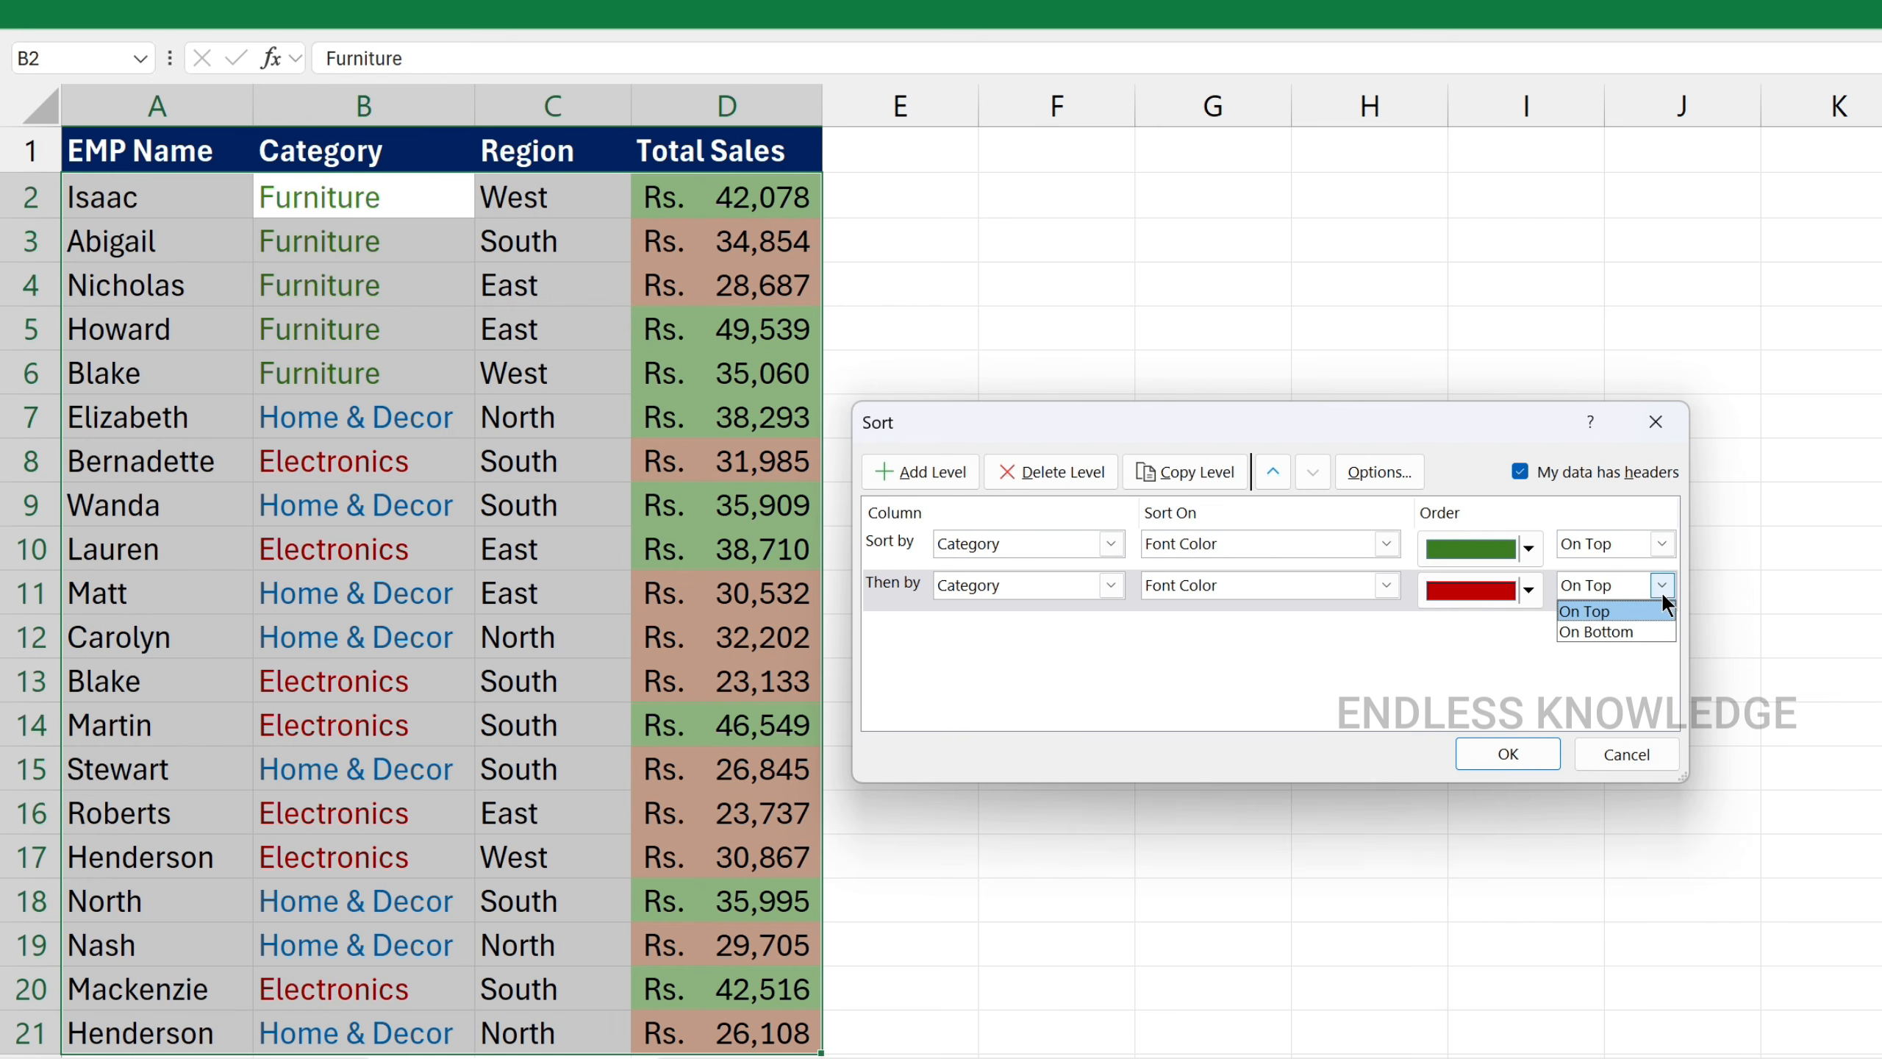
{"action": "left_click", "coordinate": [1646, 630]}
{"action": "left_click", "coordinate": [1519, 752]}
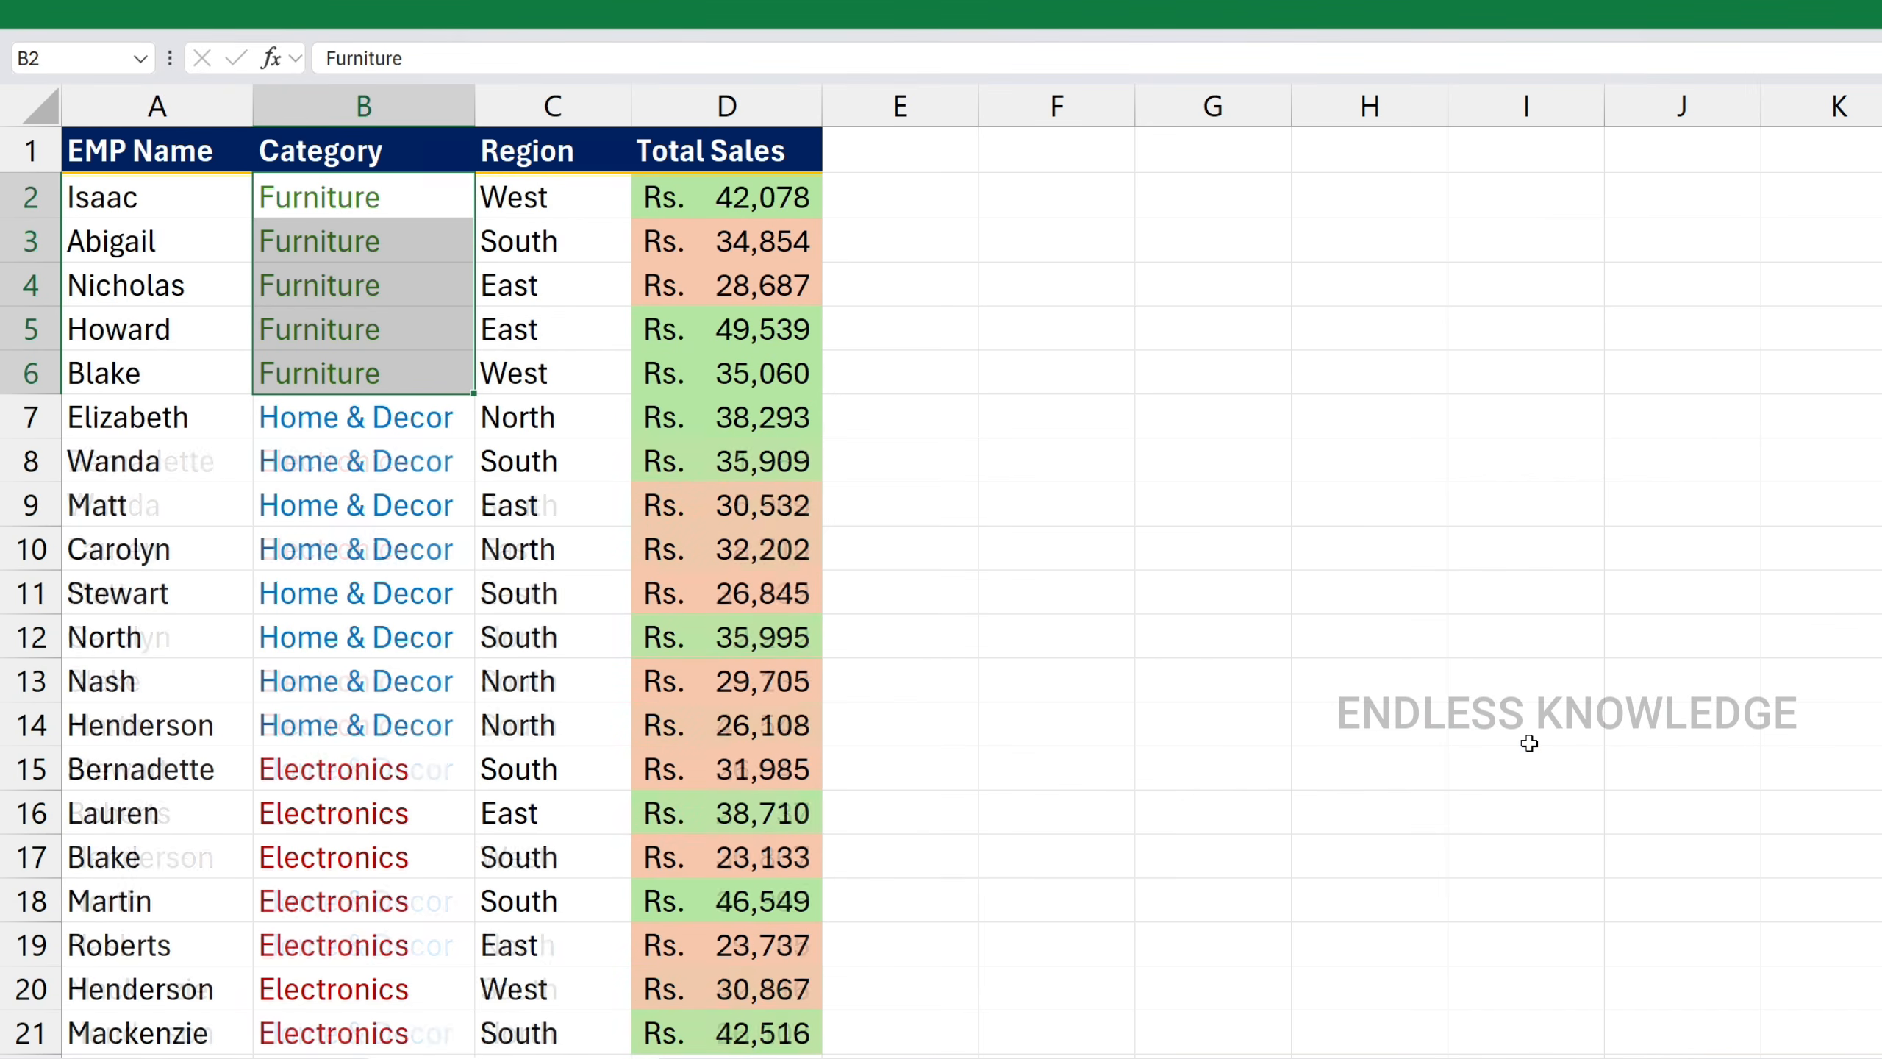
{"action": "left_click", "coordinate": [514, 529]}
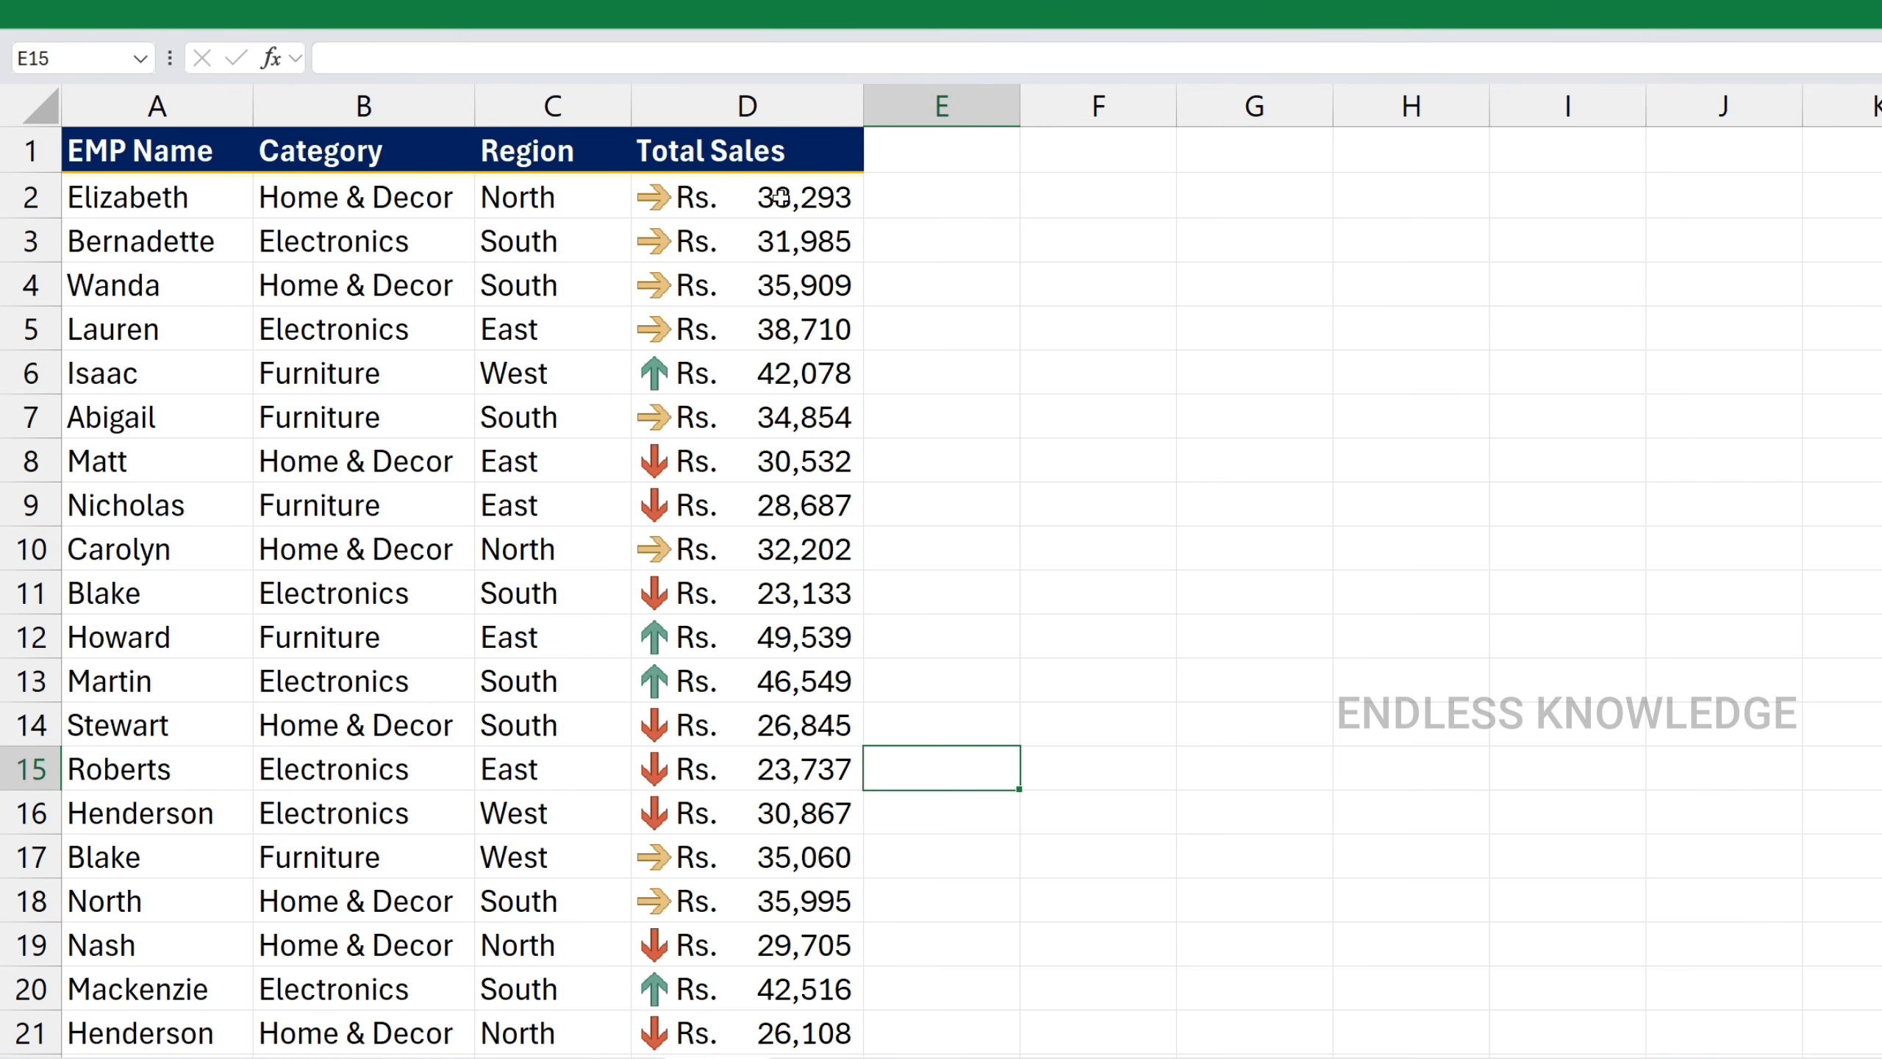
Select Total Sales cells D2:D14 in the arrow-icon table and start a custom sort with the selection expanded to the adjacent data
{"action": "left_click_drag", "start_coordinate": [781, 198], "coordinate": [771, 739]}
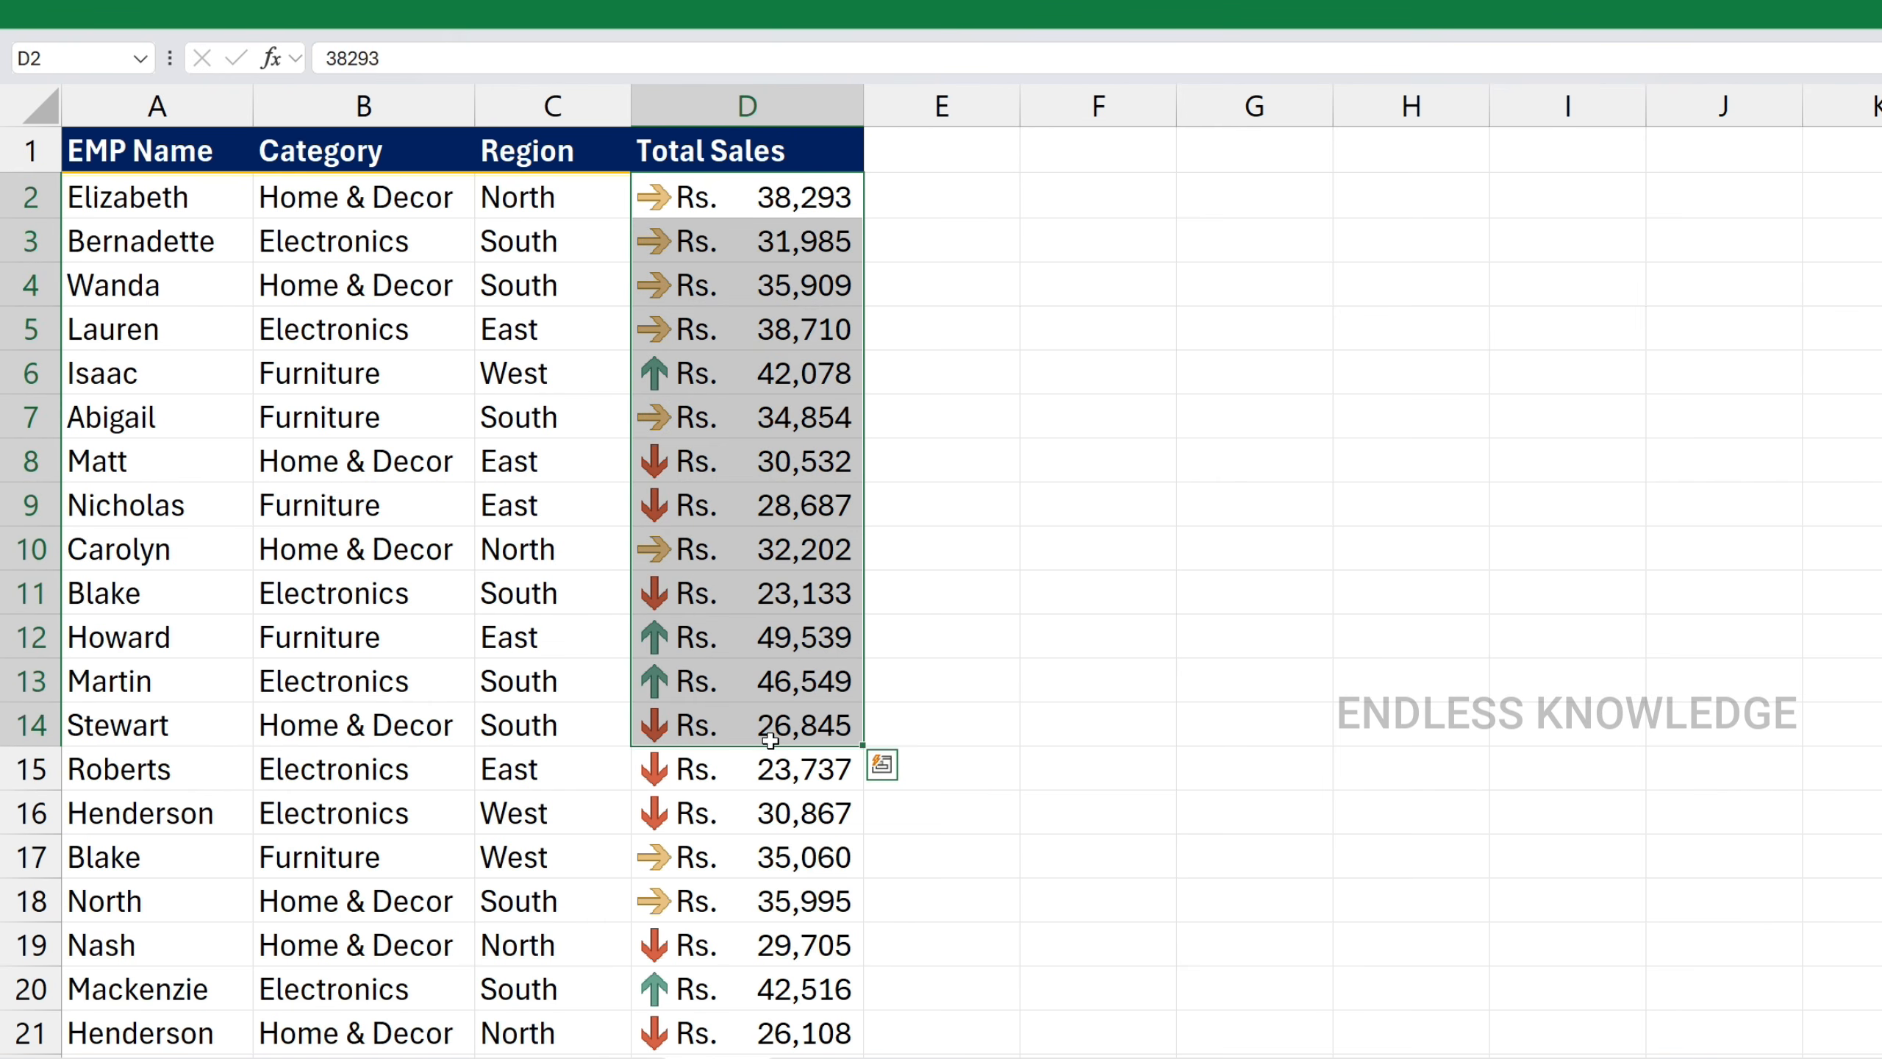
{"action": "key", "text": "alt+a"}
{"action": "key", "text": "s"}
{"action": "key", "text": "s"}
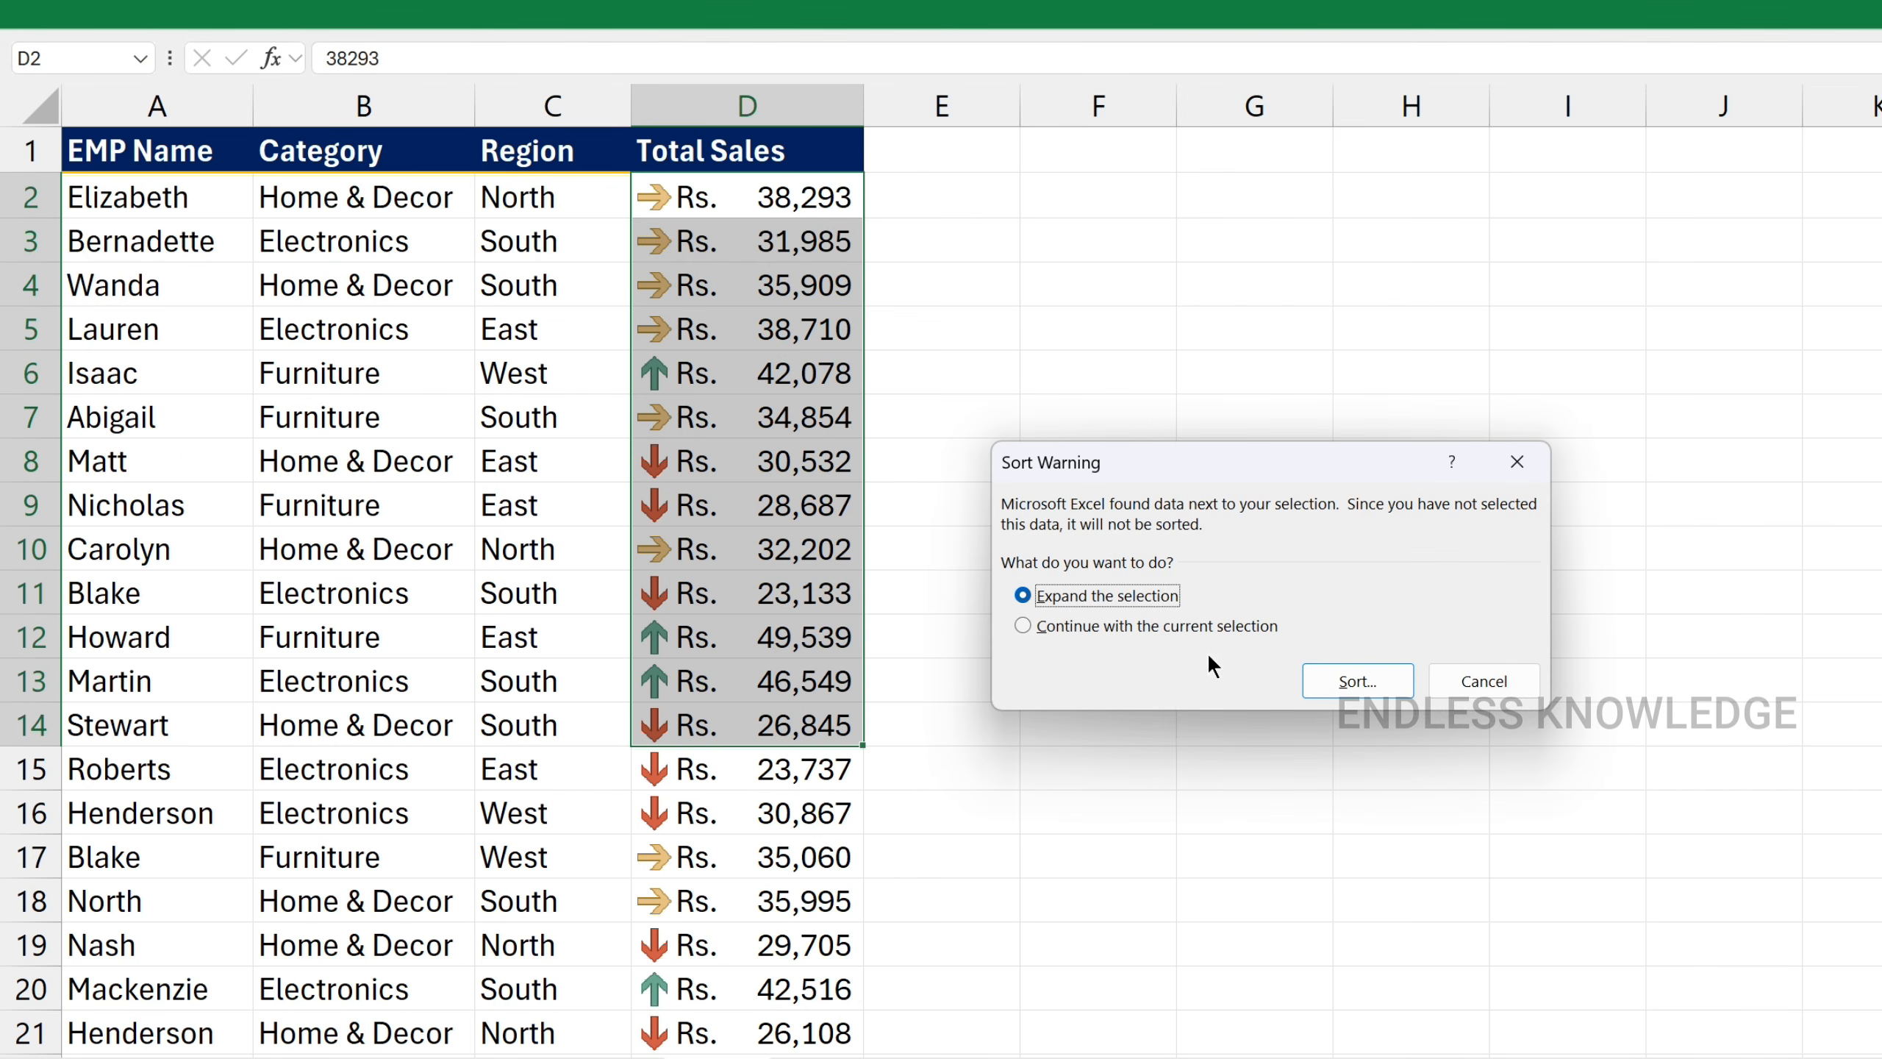
{"action": "left_click", "coordinate": [1320, 685]}
{"action": "left_click", "coordinate": [1320, 685]}
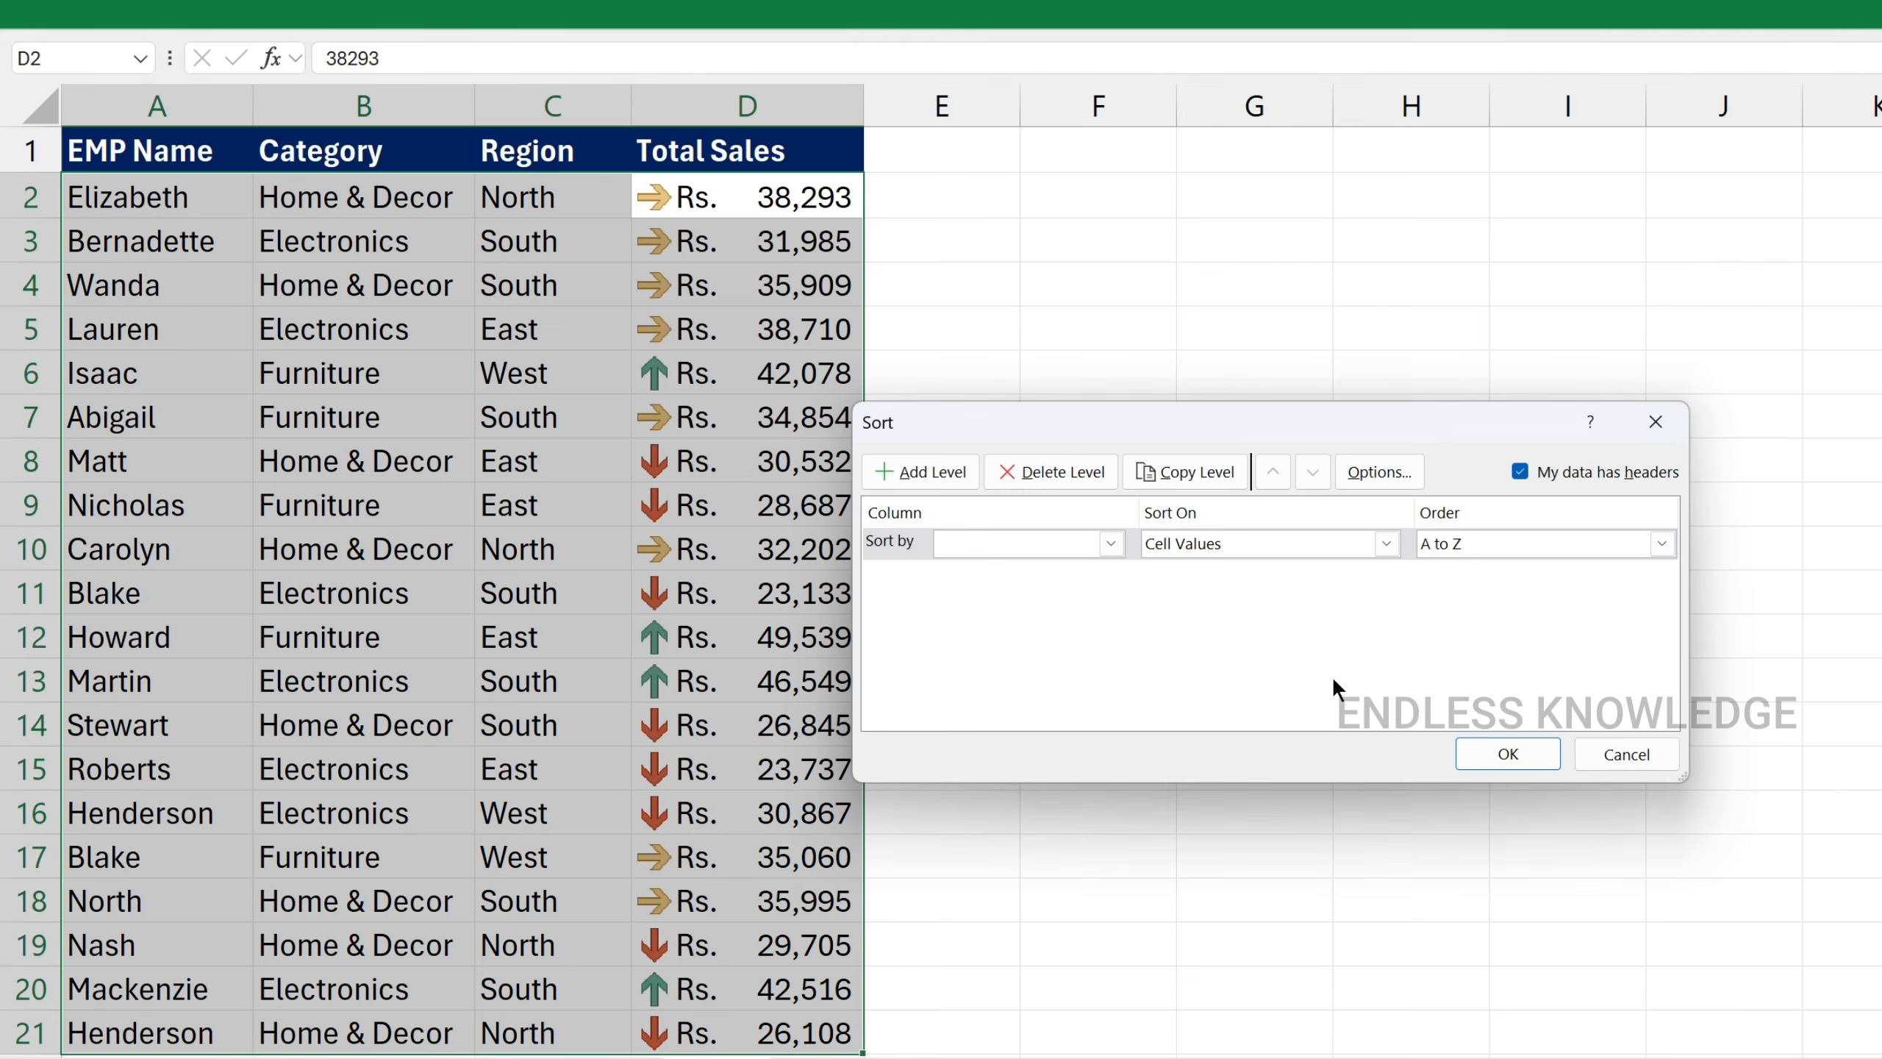
Sort by Total Sales on Conditional Formatting Icon, choosing the green up arrow as the icon On Top
{"action": "left_click", "coordinate": [1054, 534]}
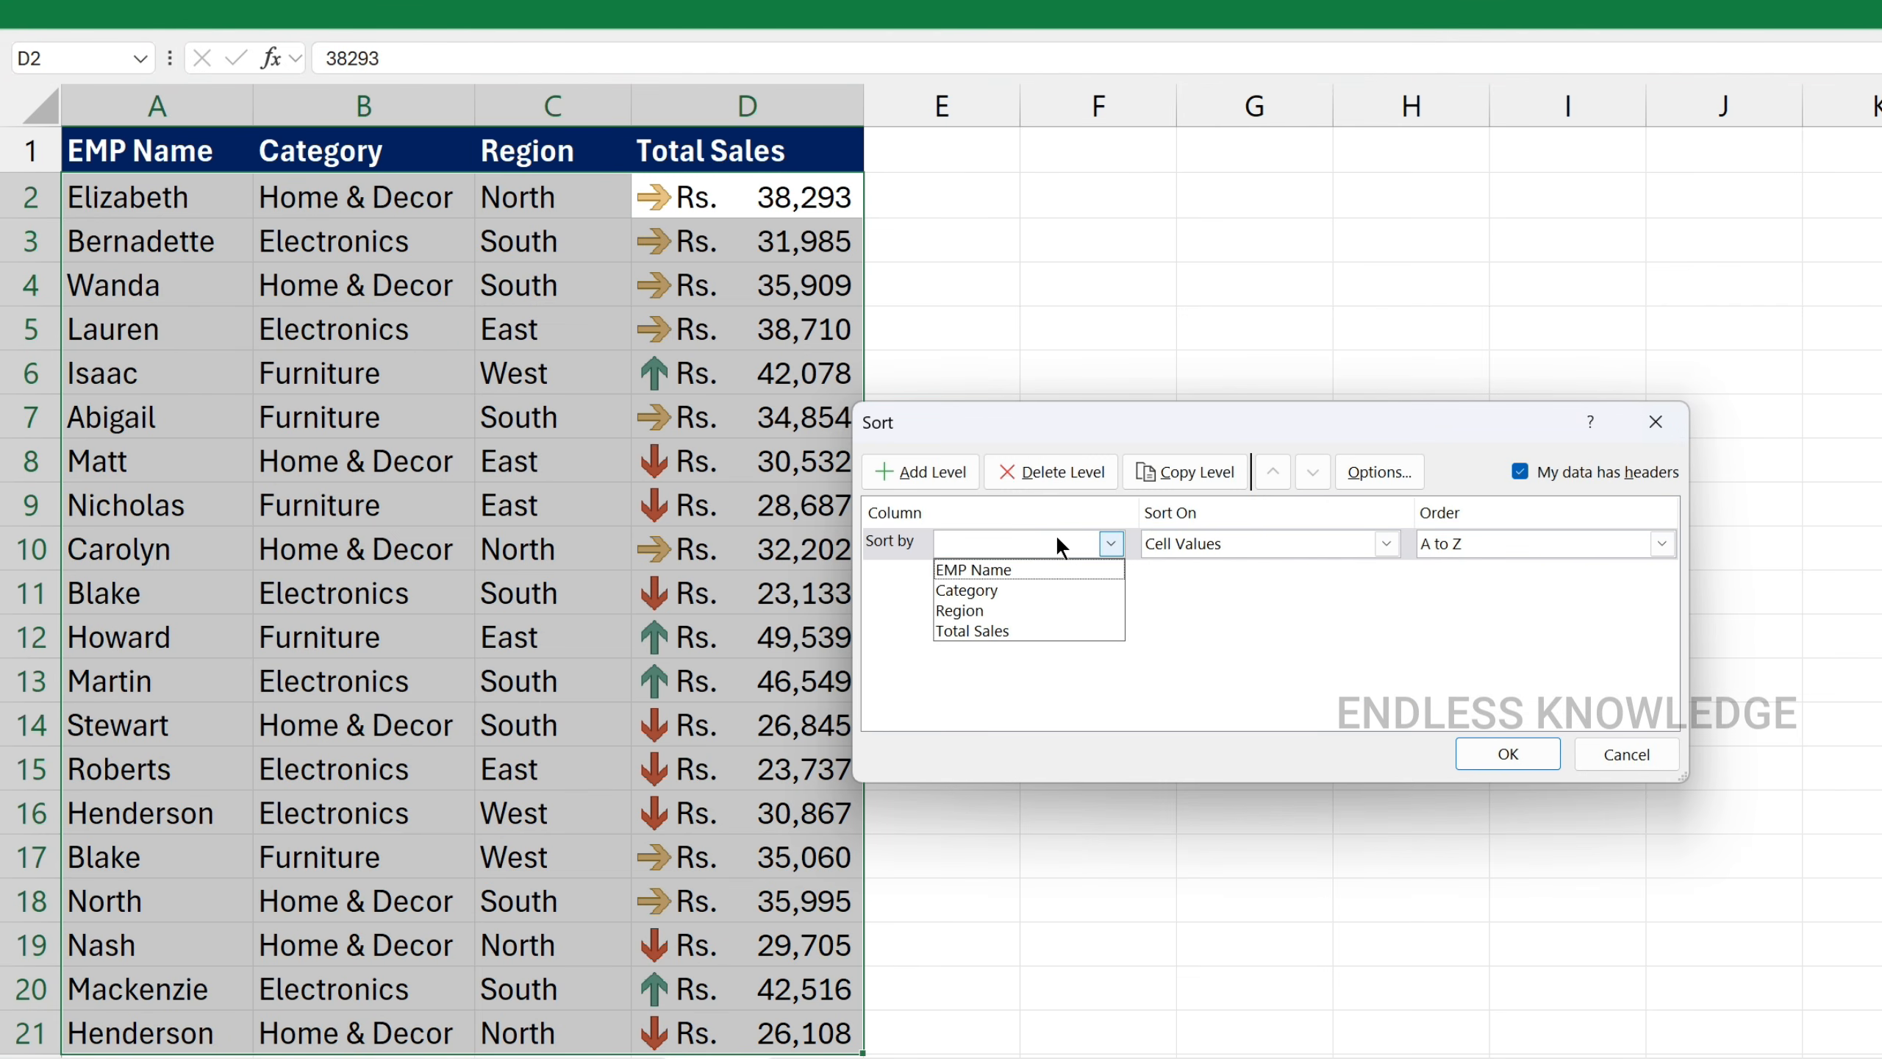
{"action": "left_click", "coordinate": [1027, 631]}
{"action": "left_click", "coordinate": [1292, 549]}
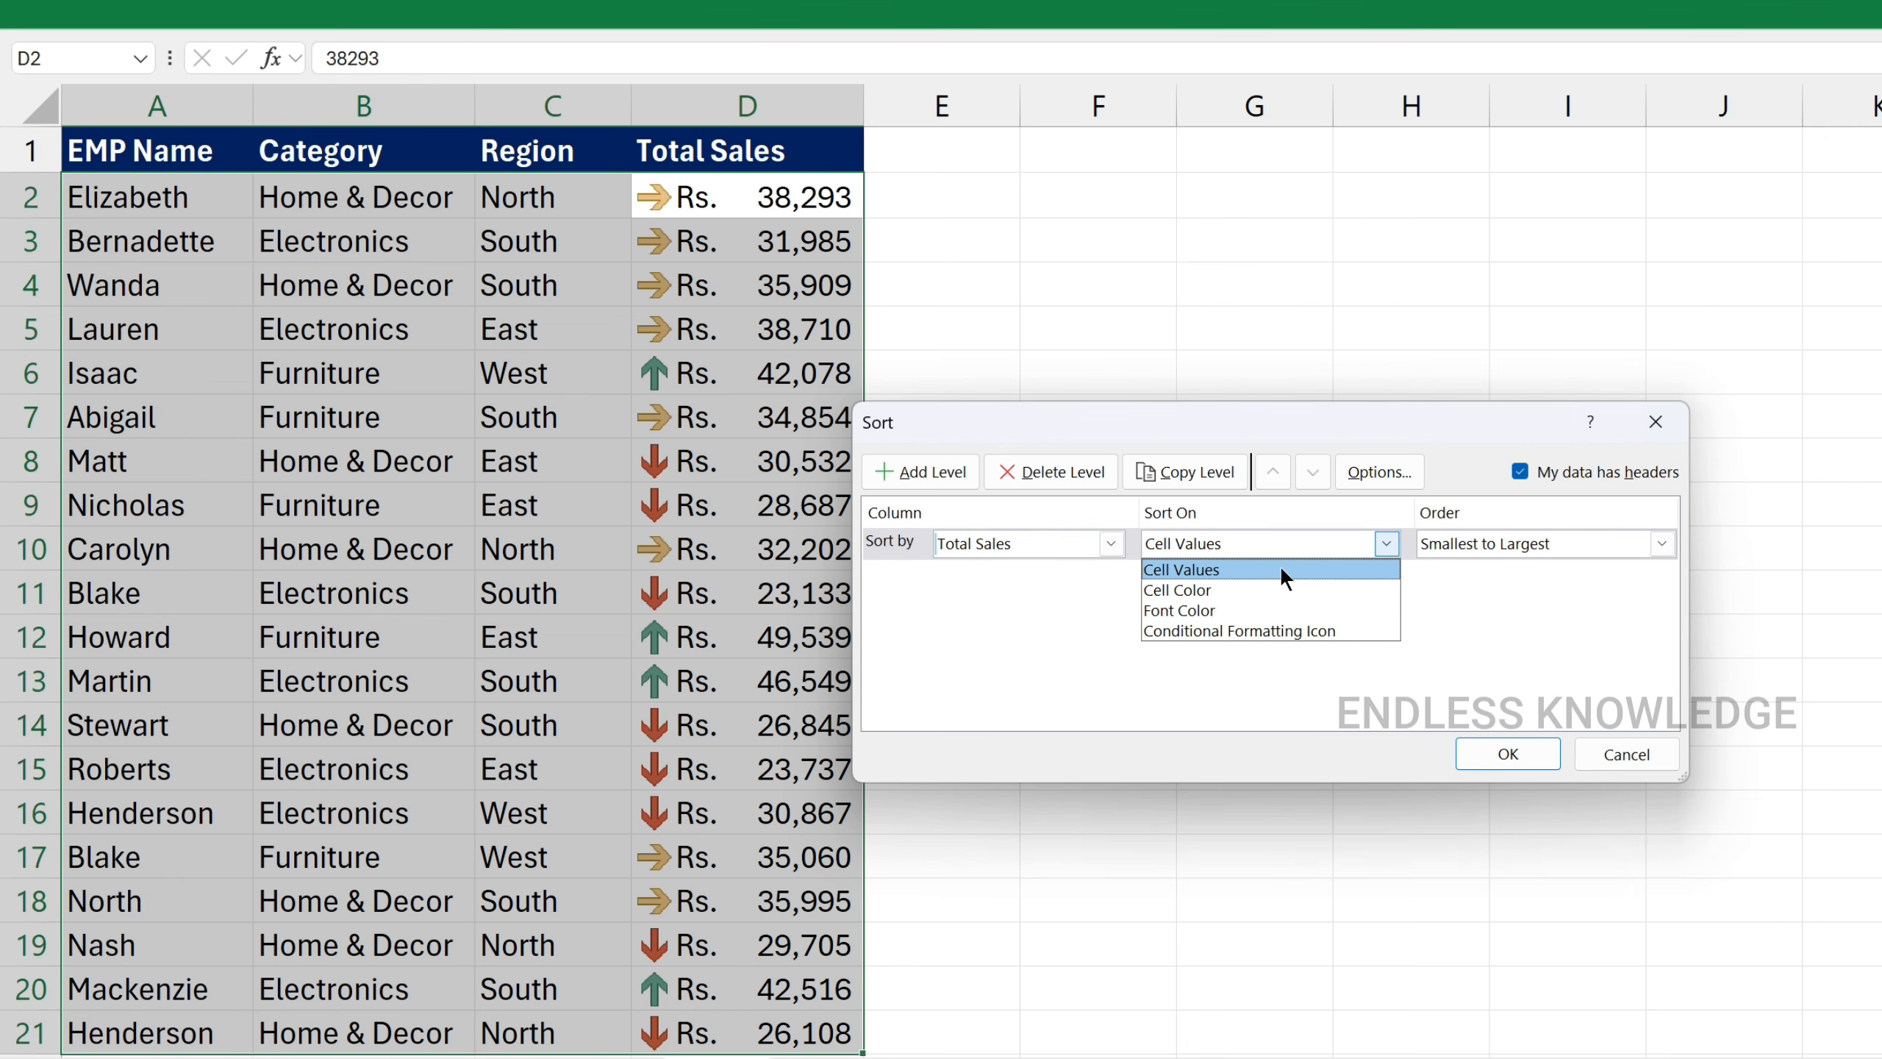
{"action": "left_click", "coordinate": [1233, 632]}
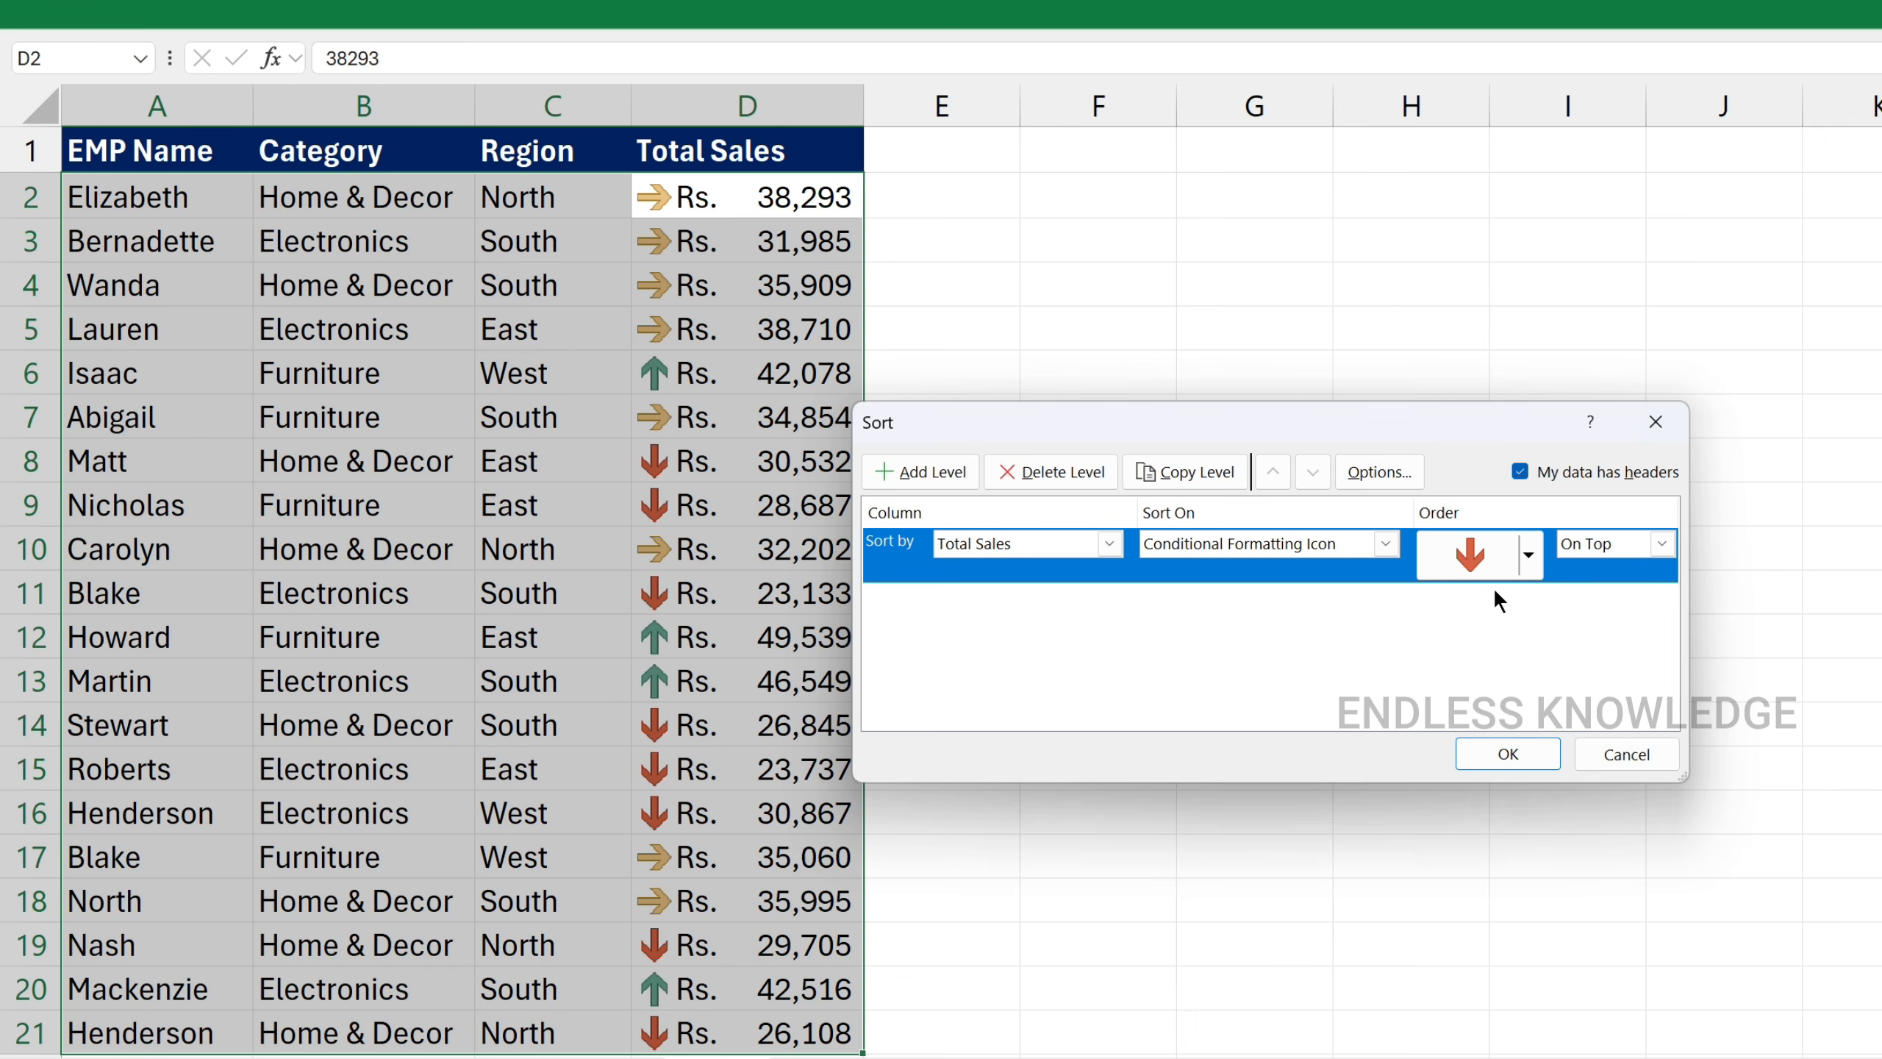
{"action": "left_click", "coordinate": [1525, 556]}
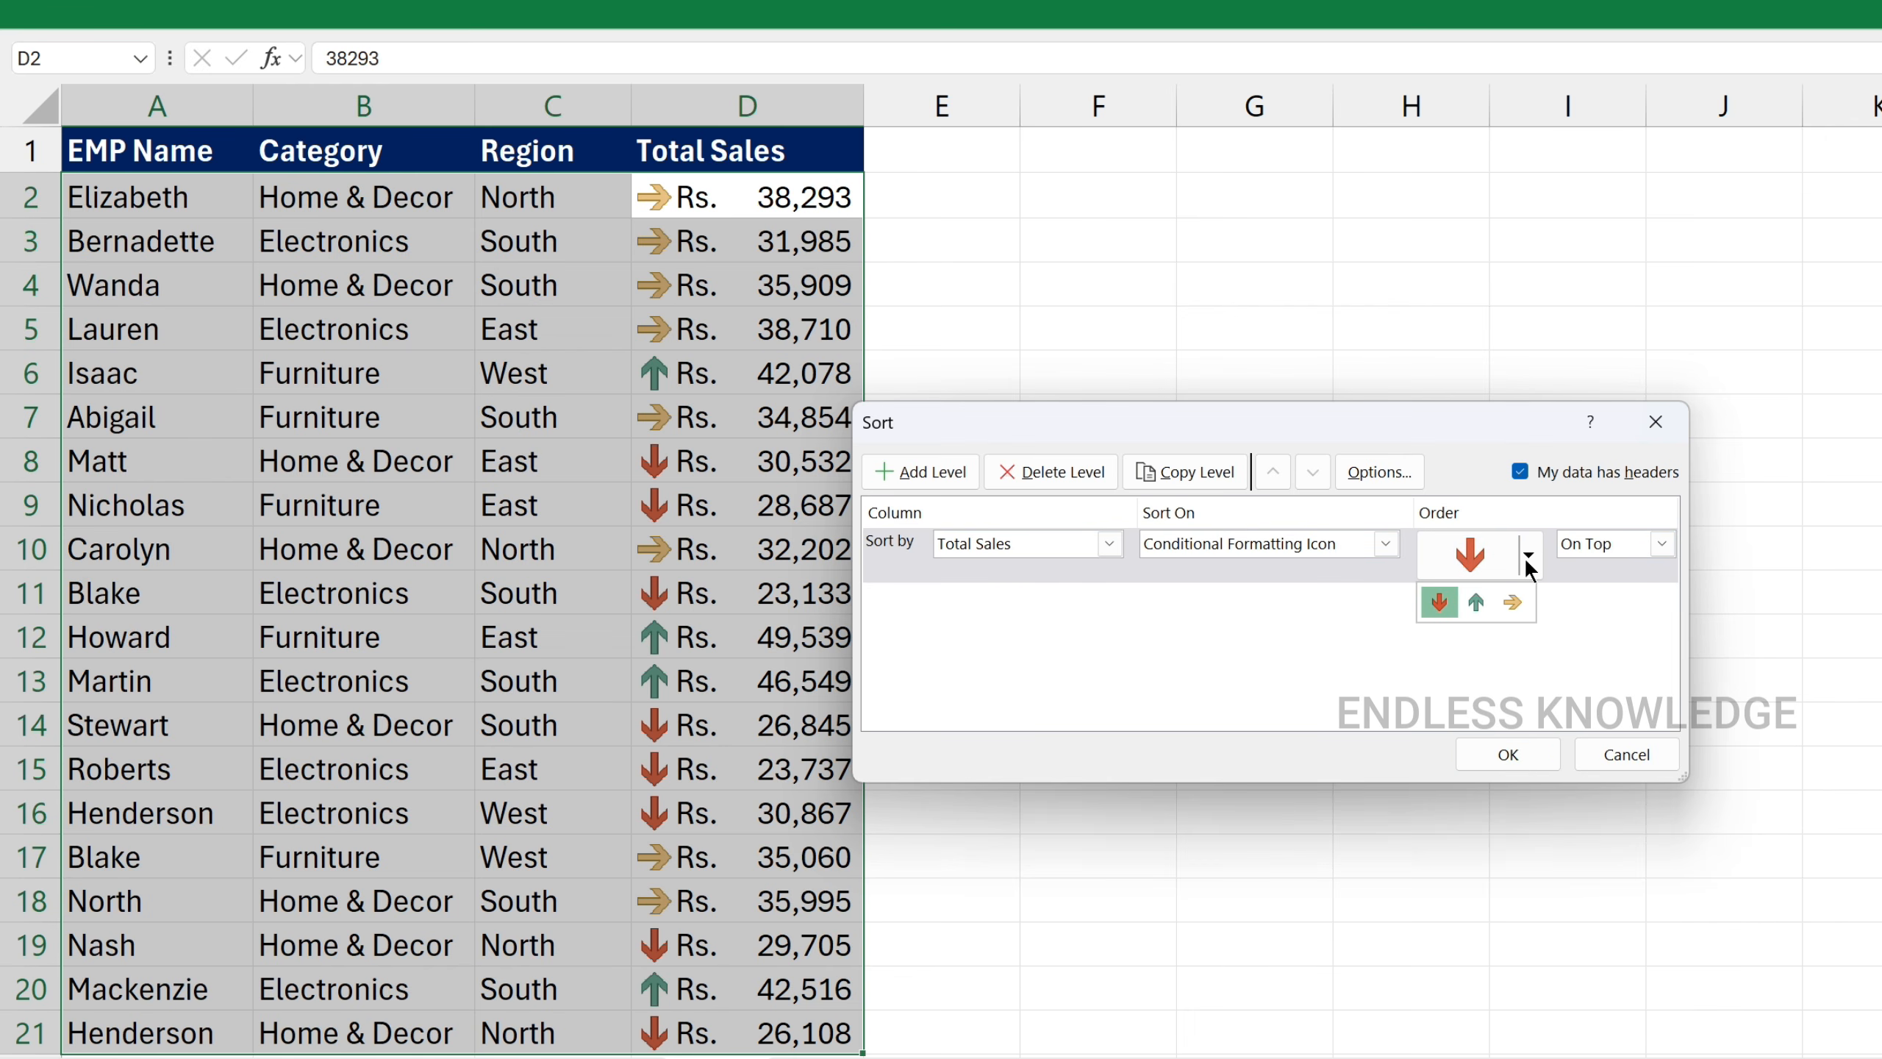
{"action": "left_click", "coordinate": [1476, 600]}
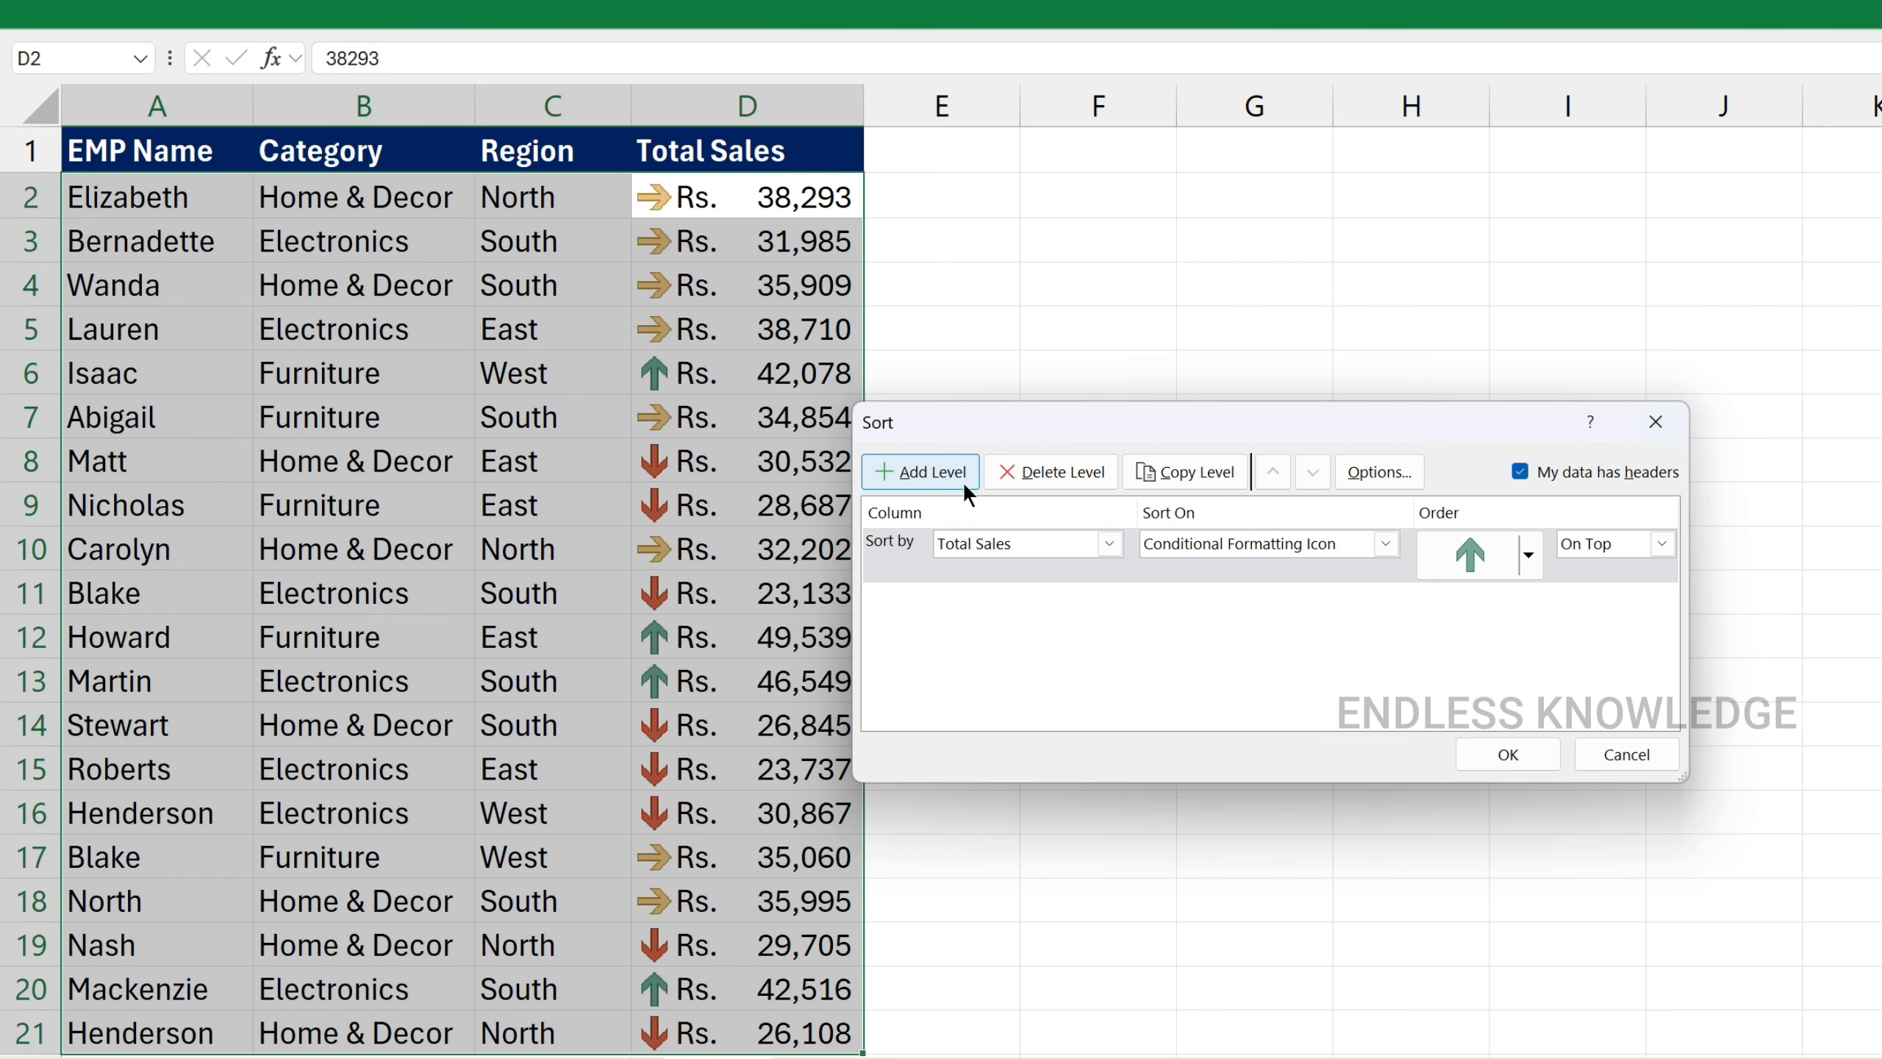
Copy the Total Sales icon level, set the copy to the red down arrow On Bottom, and apply the two-level sort
{"action": "left_click", "coordinate": [944, 489]}
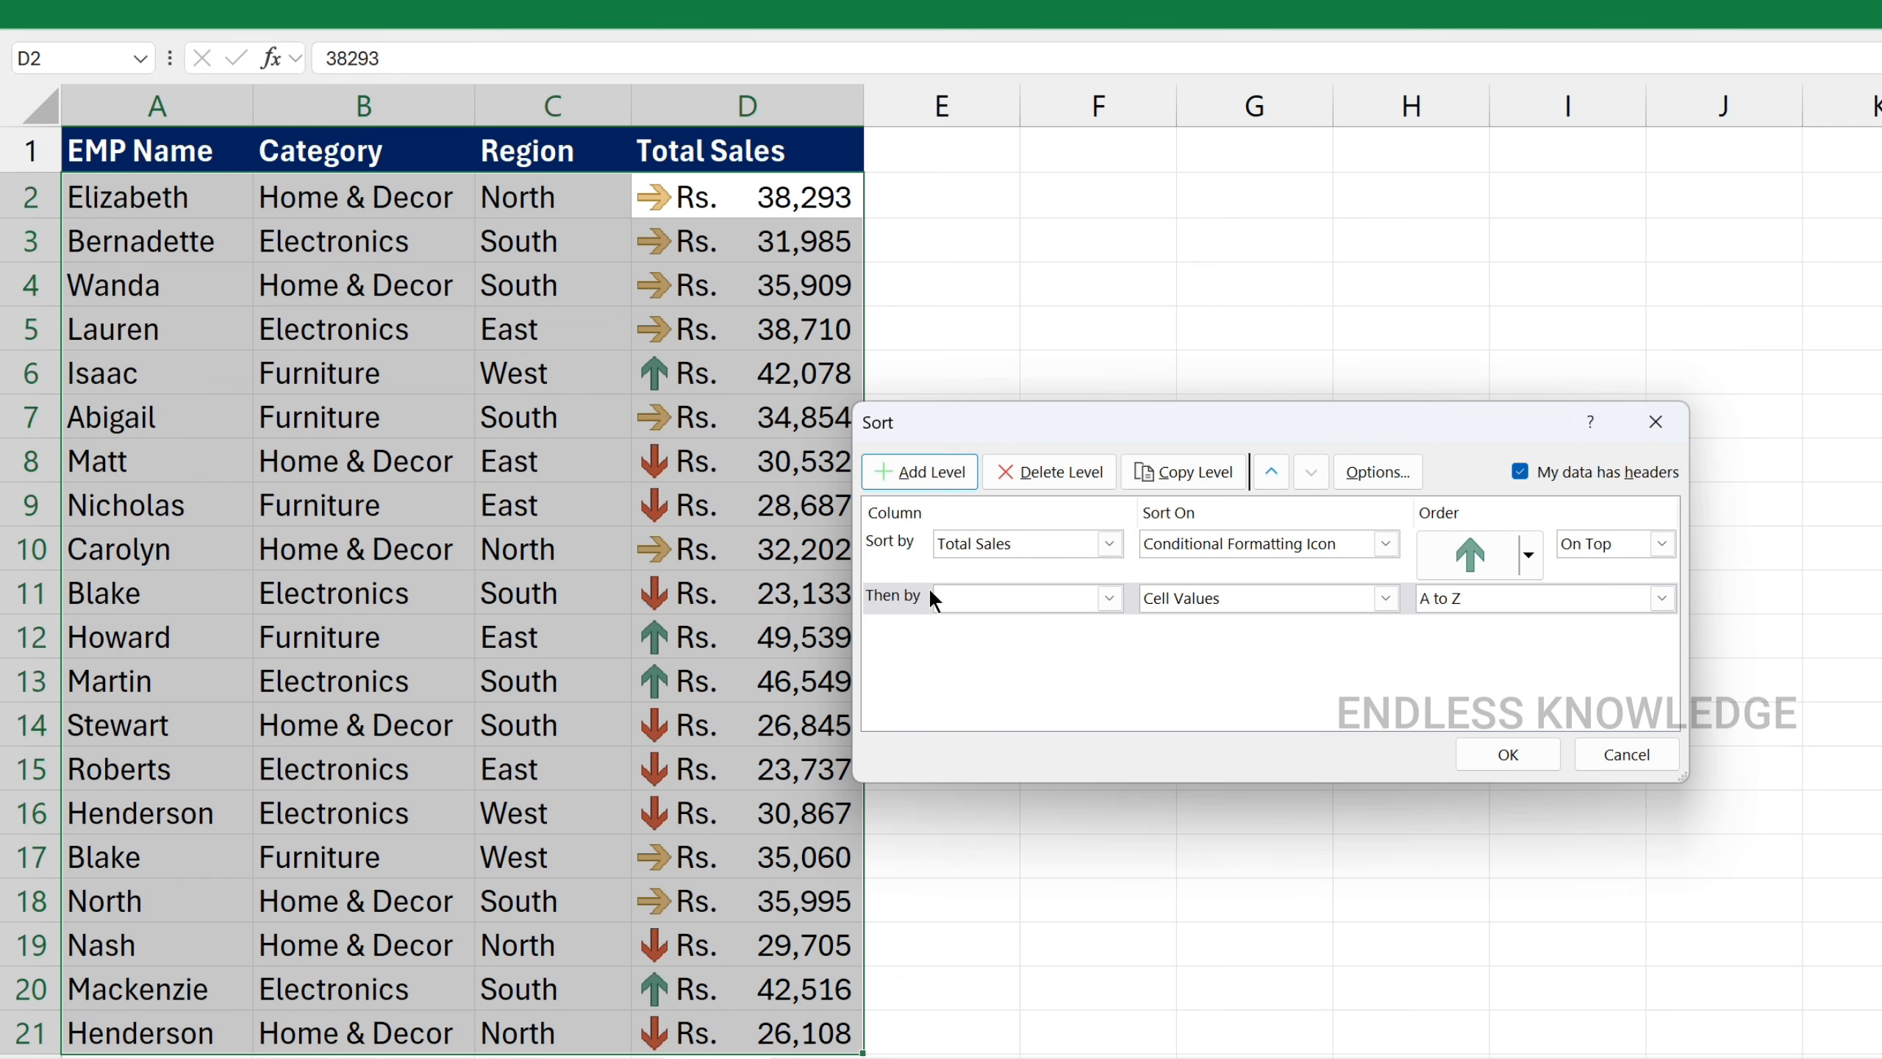
{"action": "left_click", "coordinate": [1035, 480]}
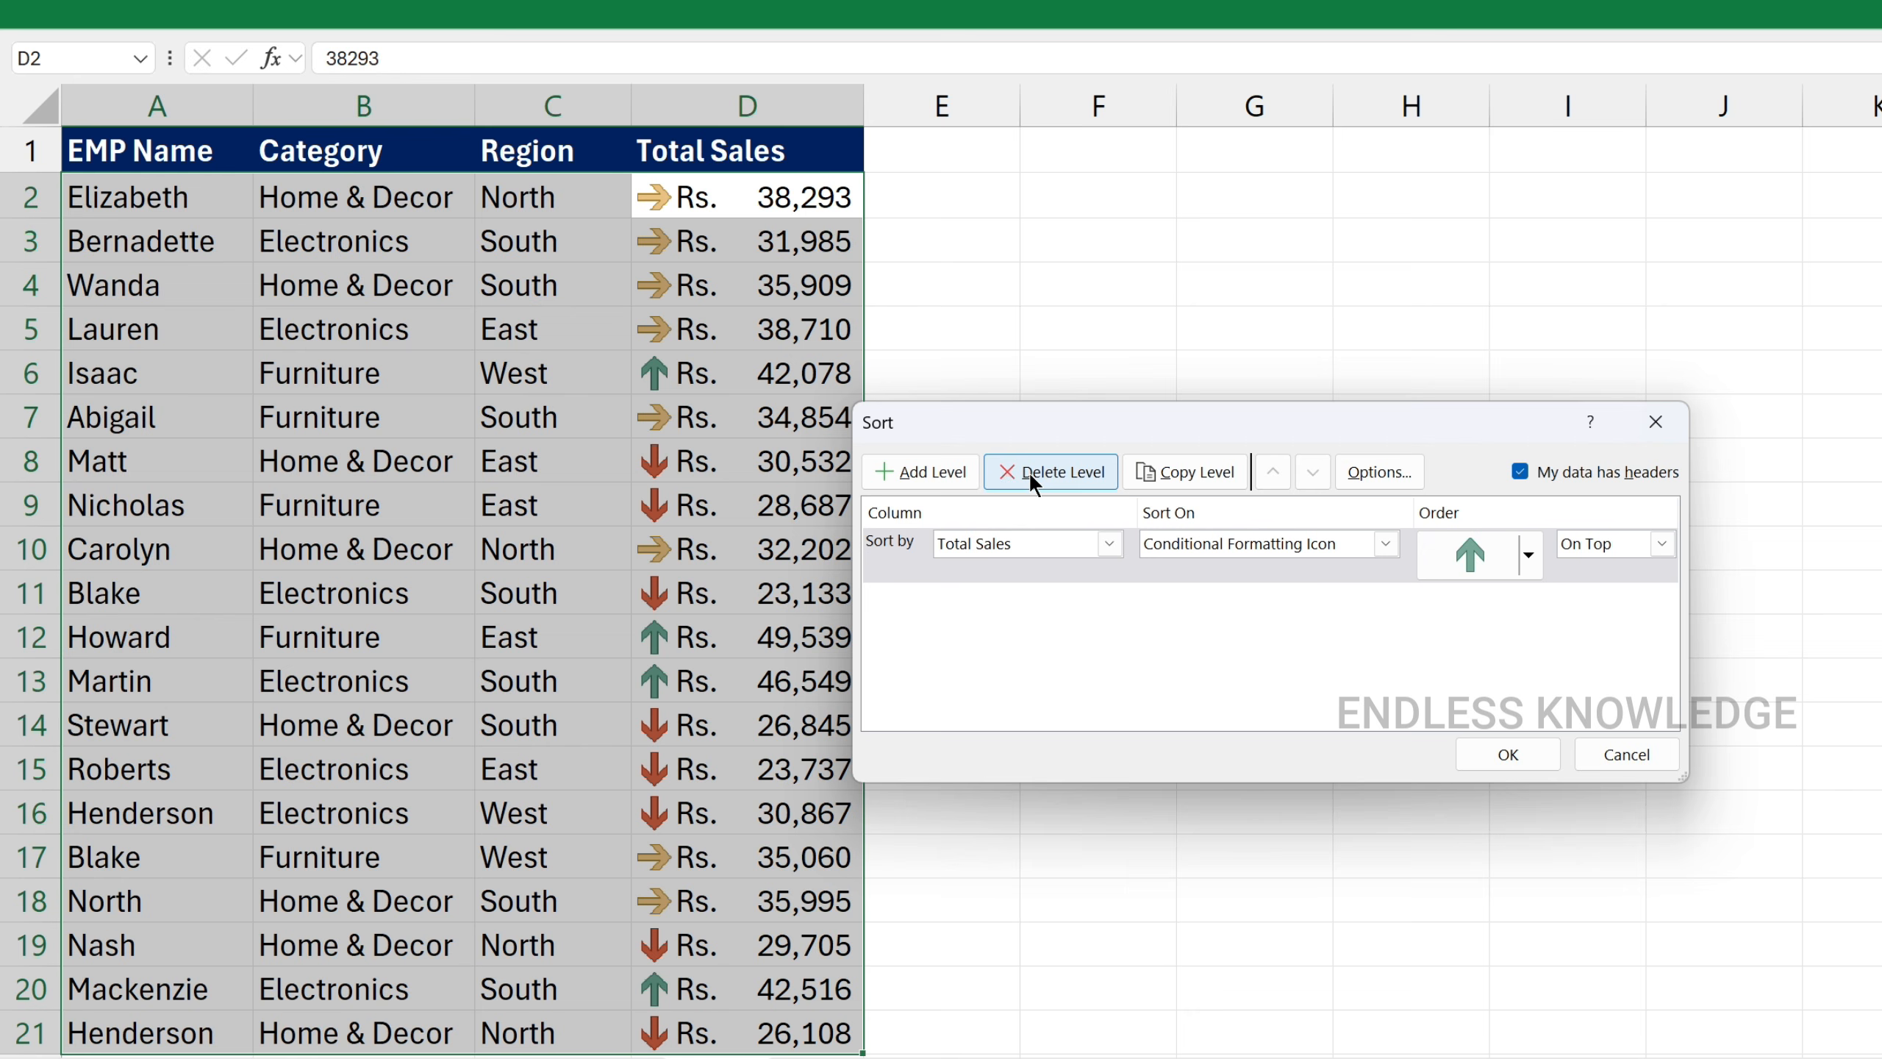
{"action": "left_click", "coordinate": [1194, 466]}
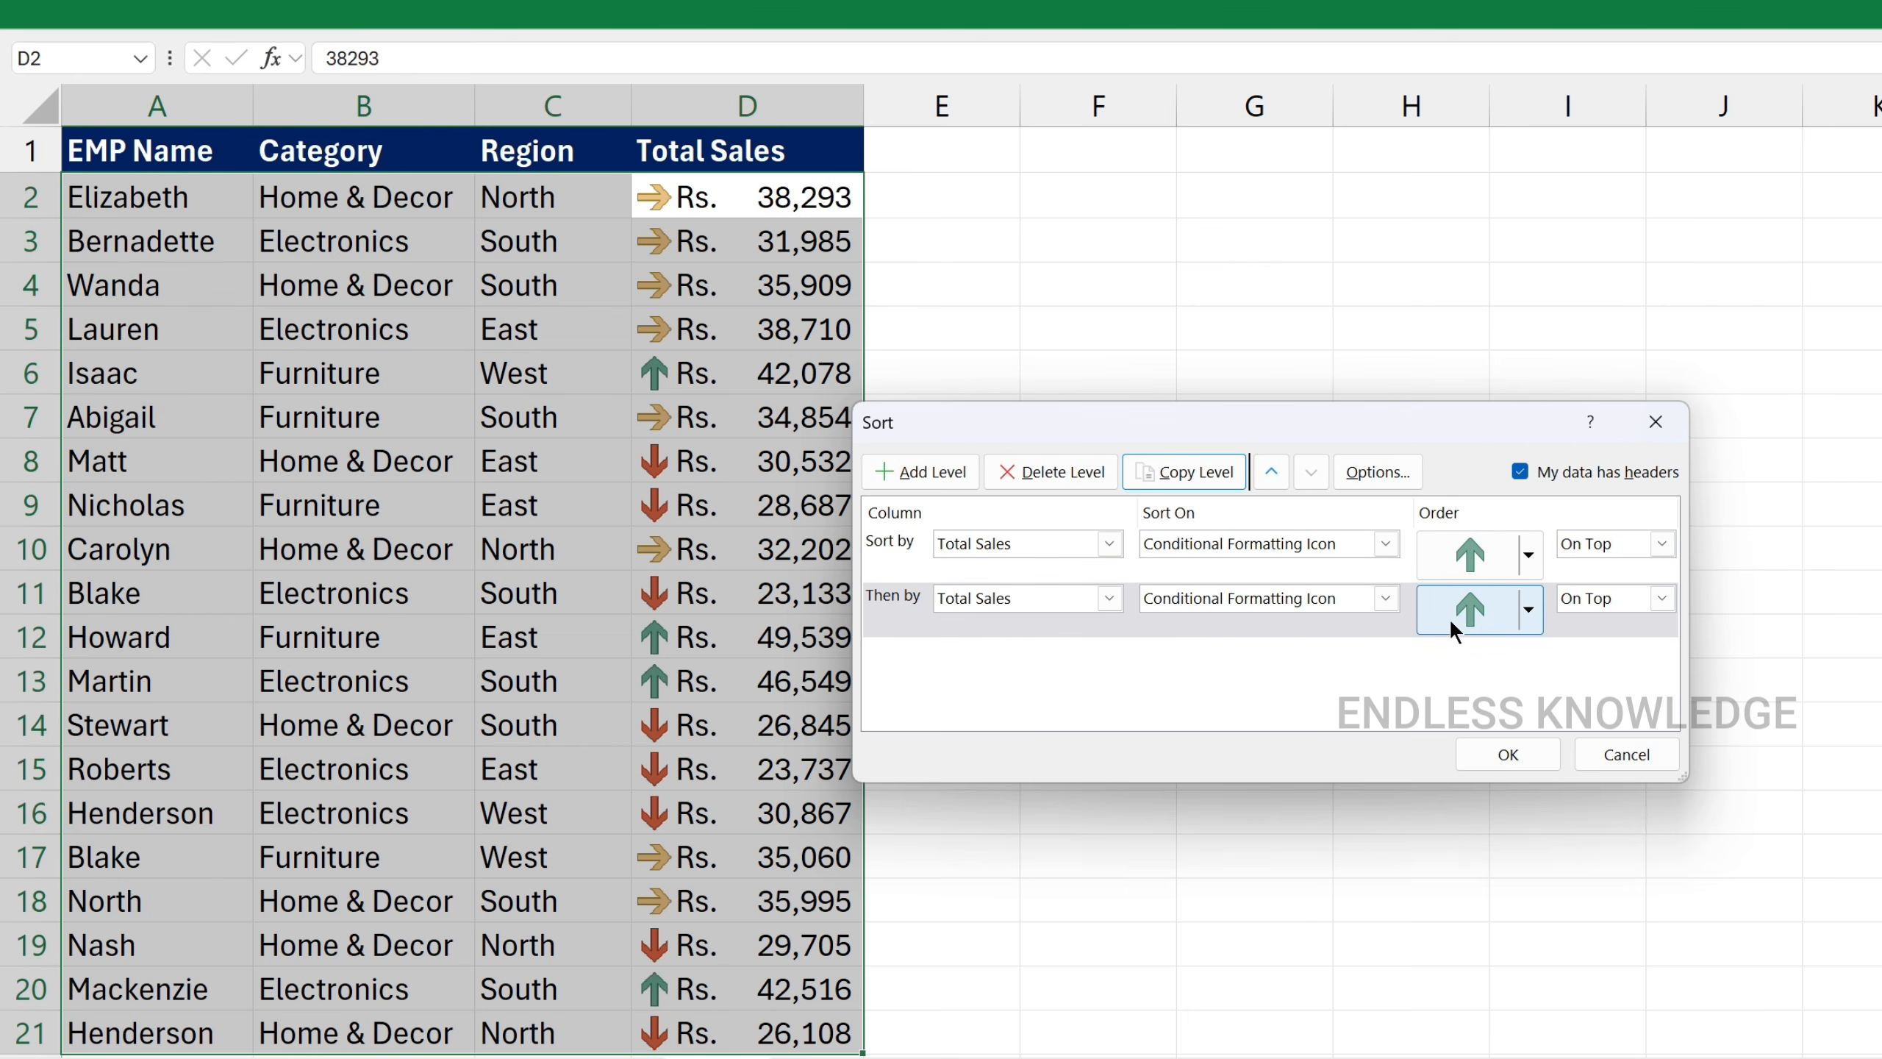
{"action": "left_click", "coordinate": [1526, 610]}
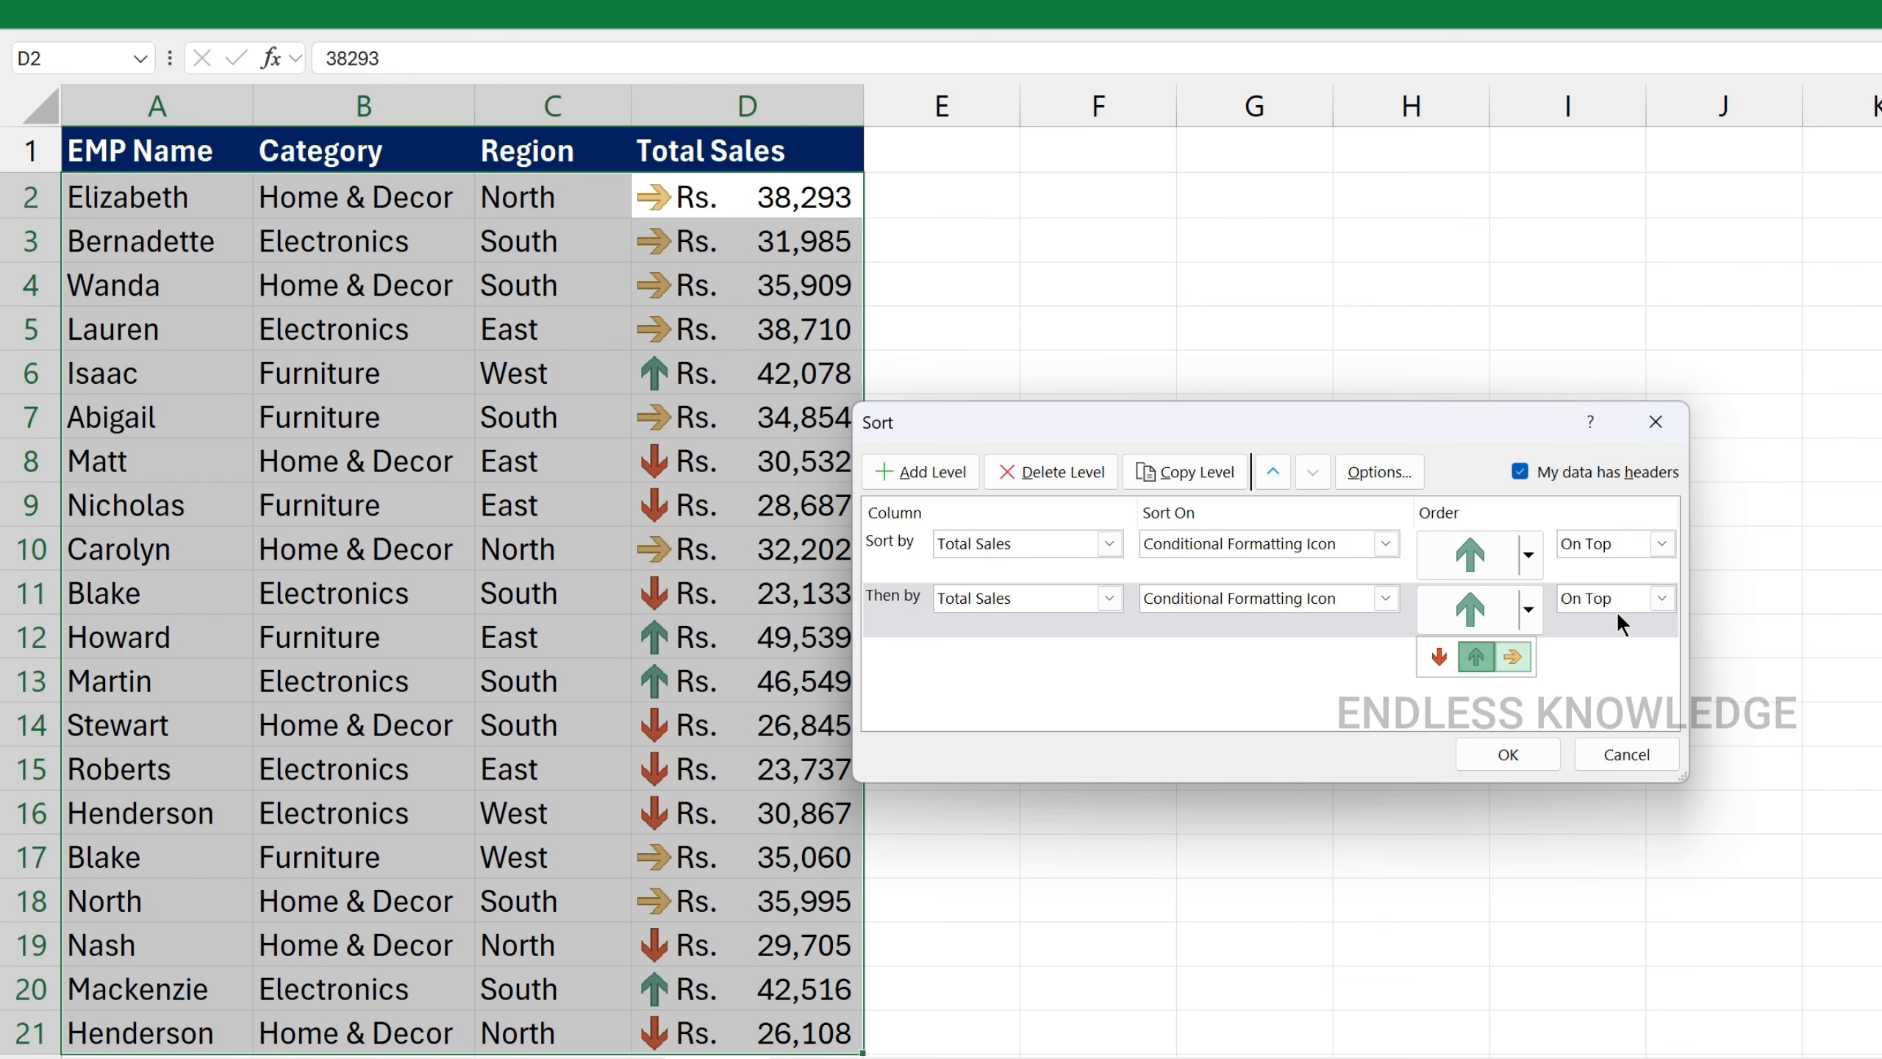
{"action": "left_click", "coordinate": [1441, 658]}
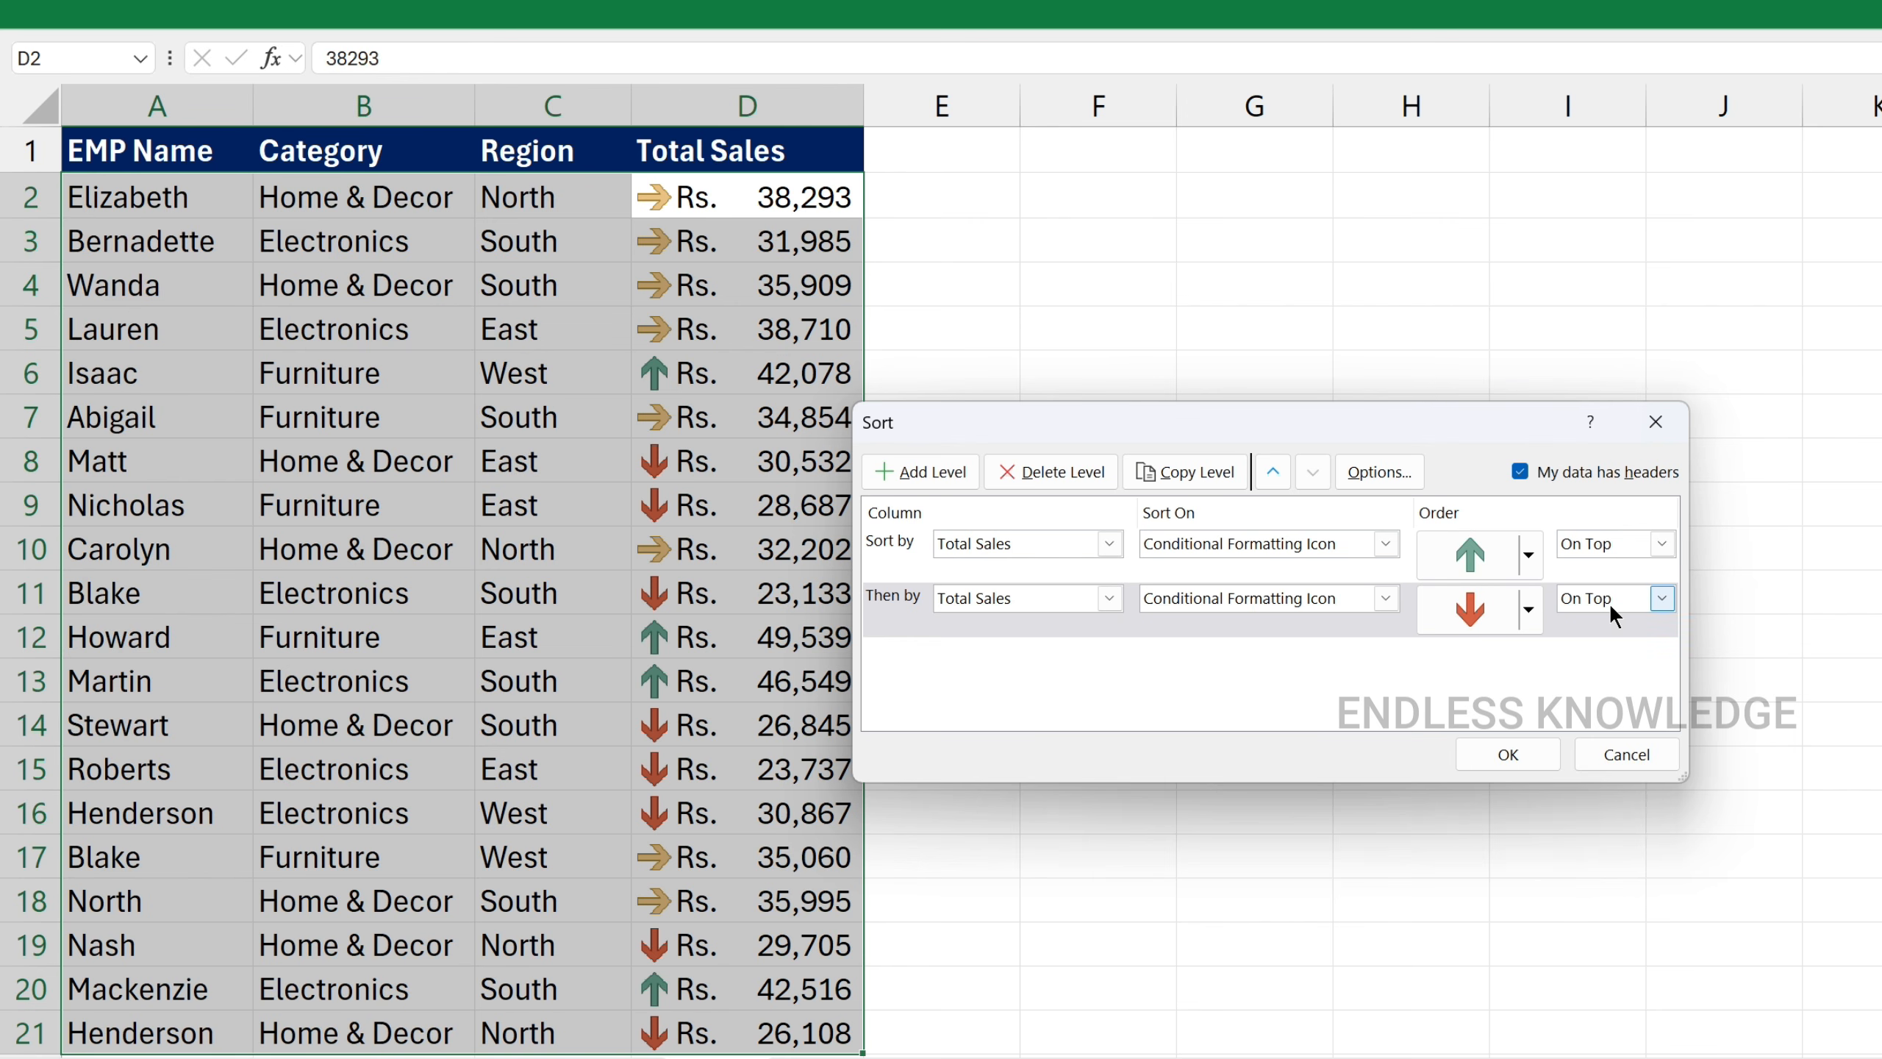
{"action": "left_click", "coordinate": [1653, 599]}
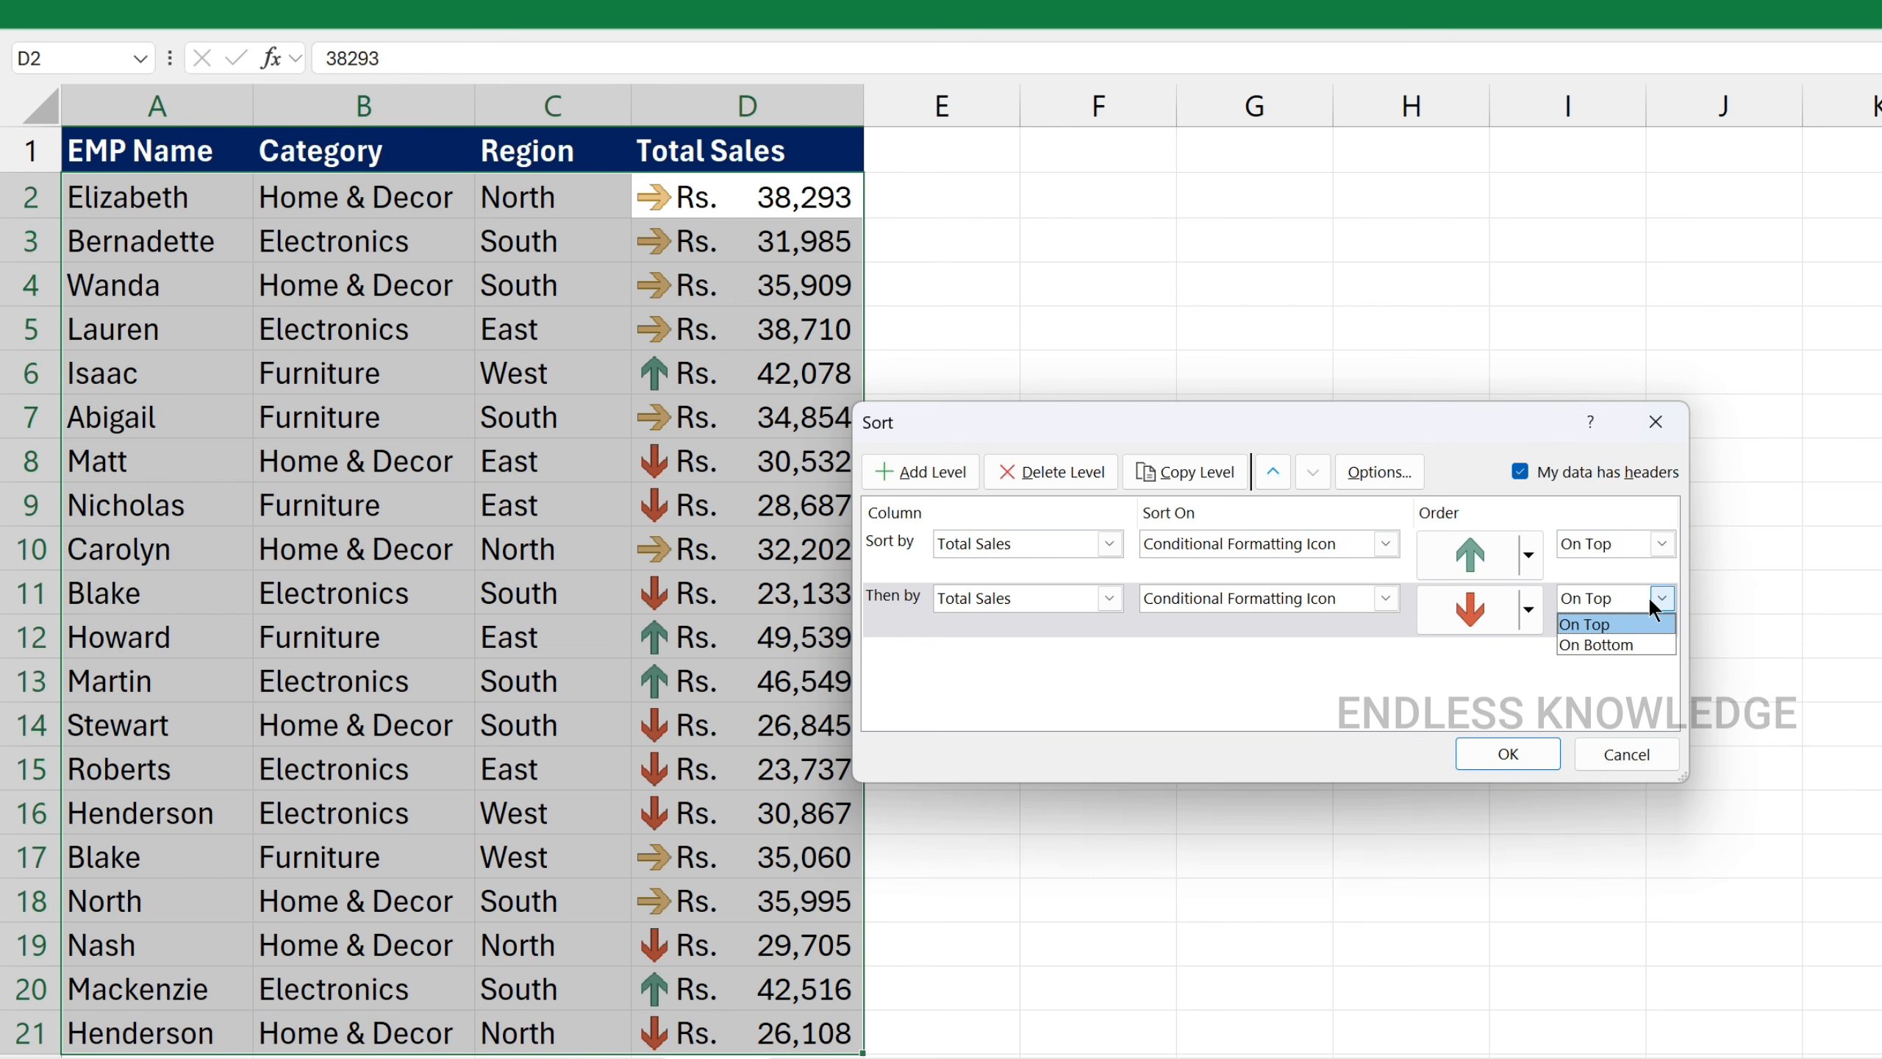
{"action": "left_click", "coordinate": [1622, 639]}
{"action": "left_click", "coordinate": [1512, 753]}
{"action": "left_click", "coordinate": [858, 433]}
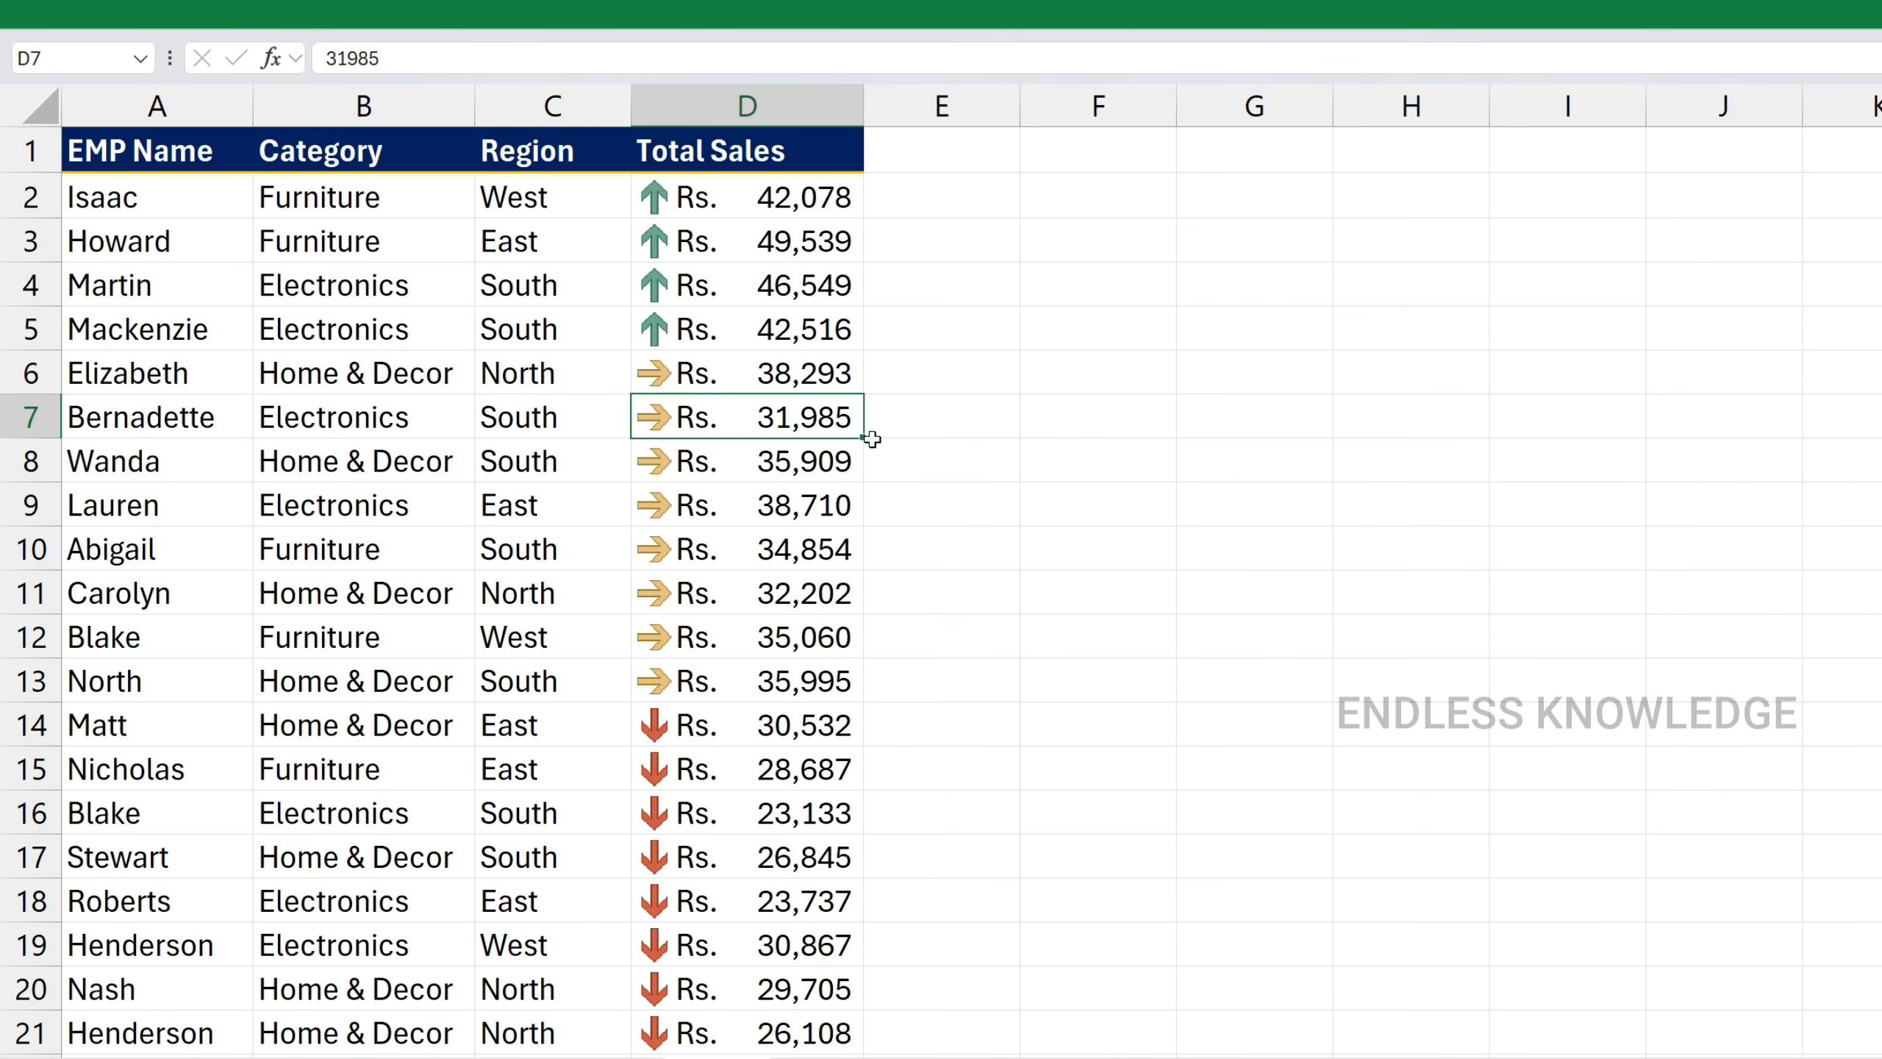
Undo the conditional formatting icon sort of the sales table
{"action": "key", "text": "ctrl+z"}
{"action": "left_click", "coordinate": [956, 493]}
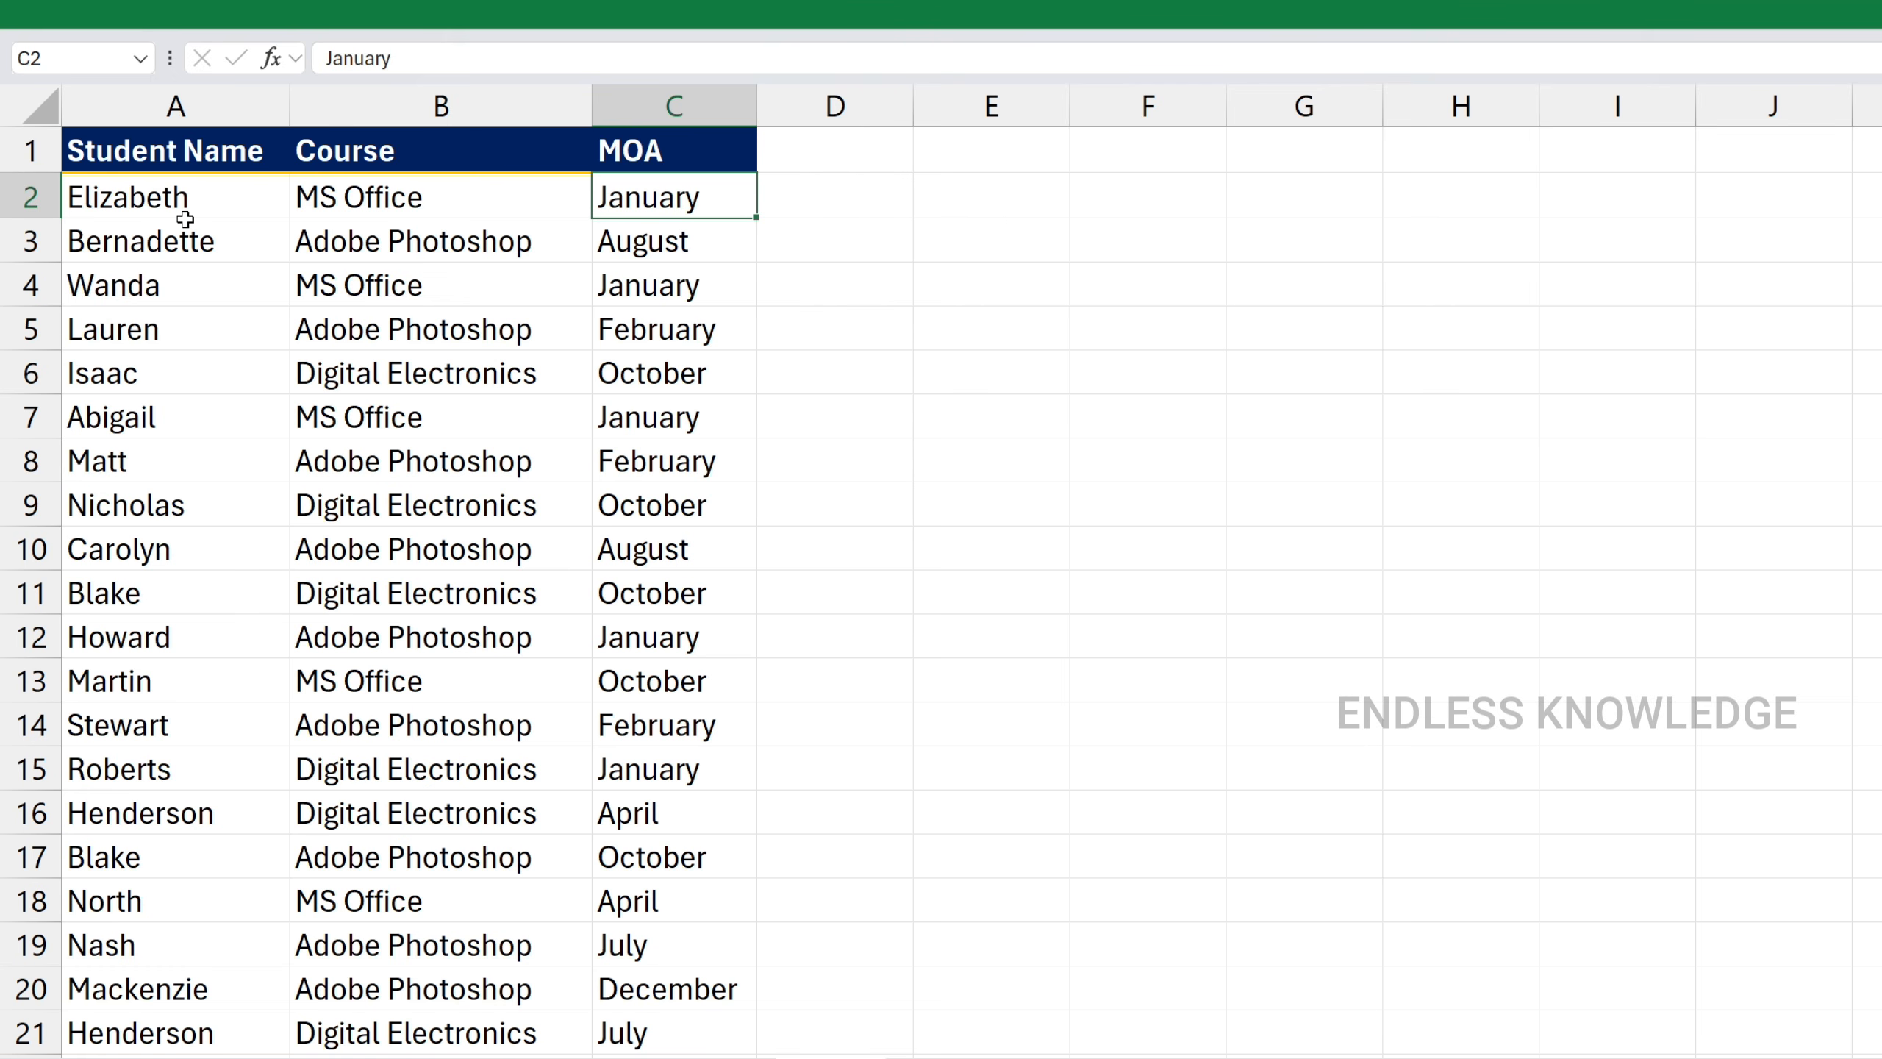
Select MOA cells C2:C21 in the student table and start a custom sort with the selection expanded to the adjacent data
{"action": "left_click", "coordinate": [454, 210]}
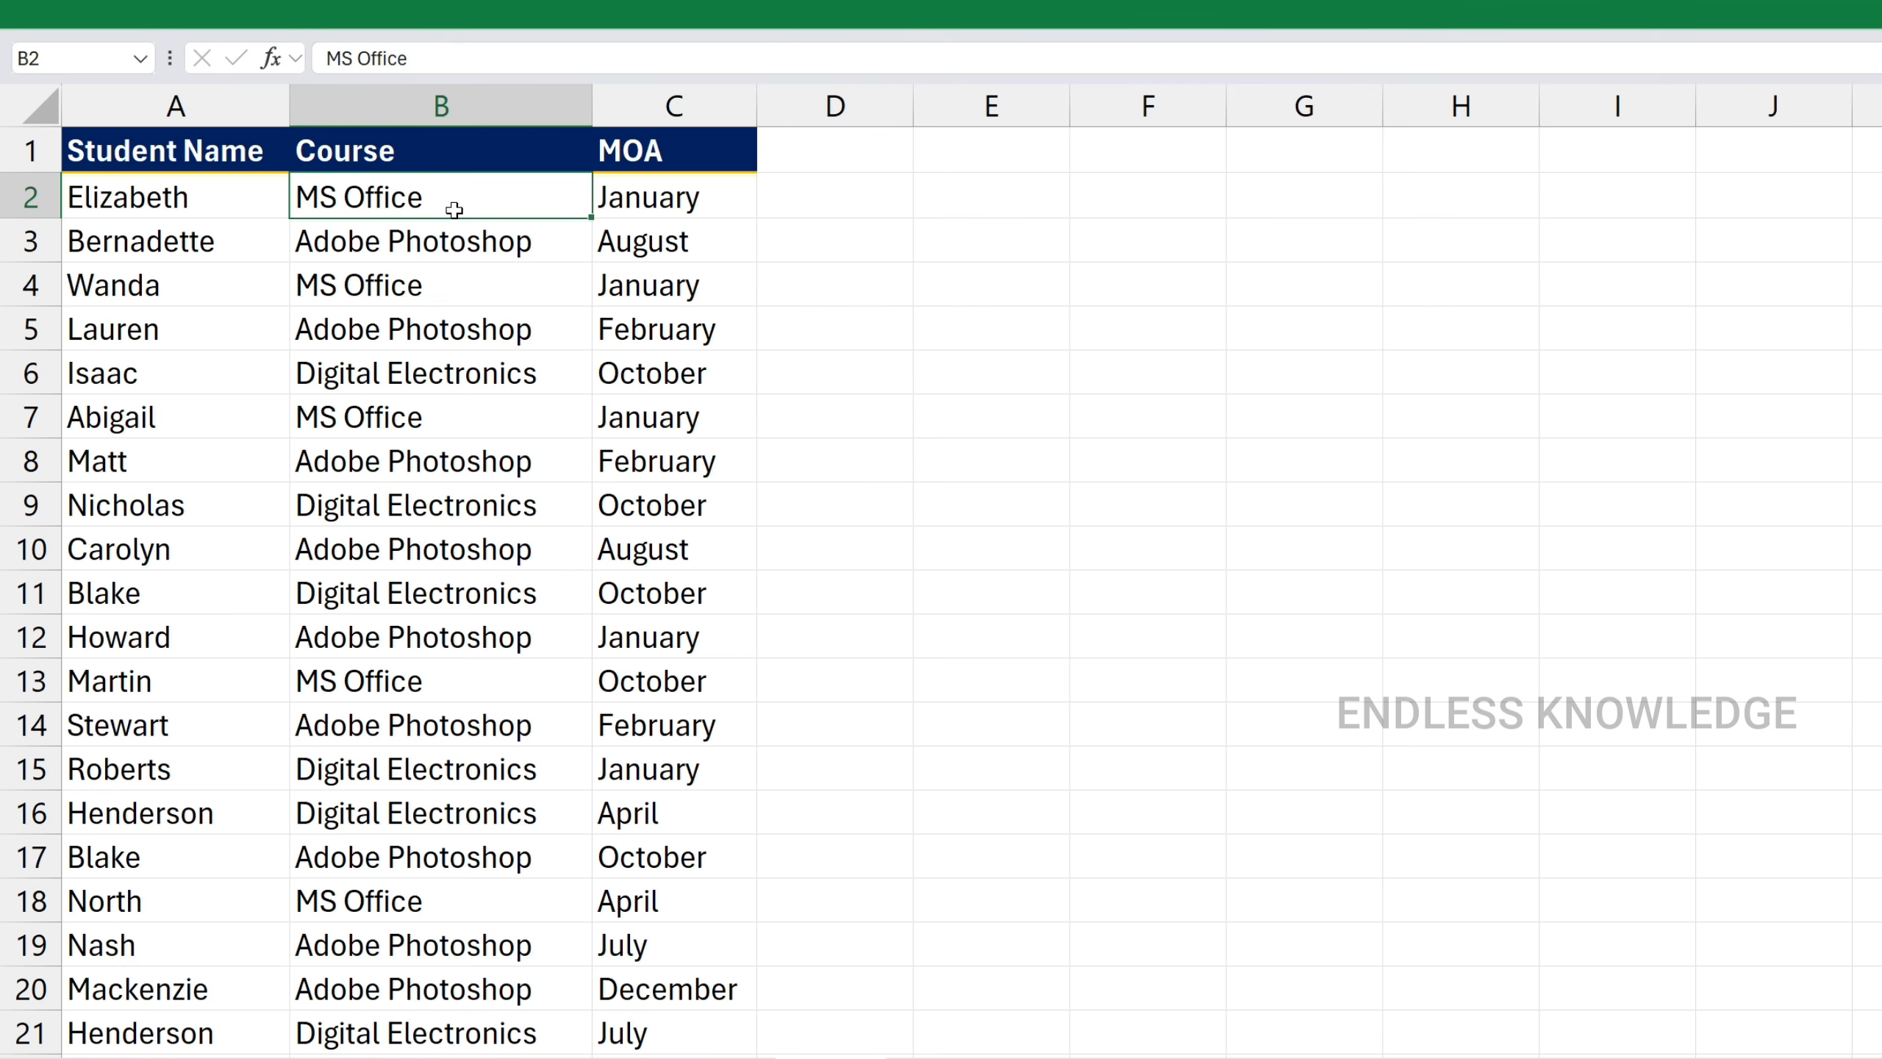
{"action": "left_click", "coordinate": [694, 197]}
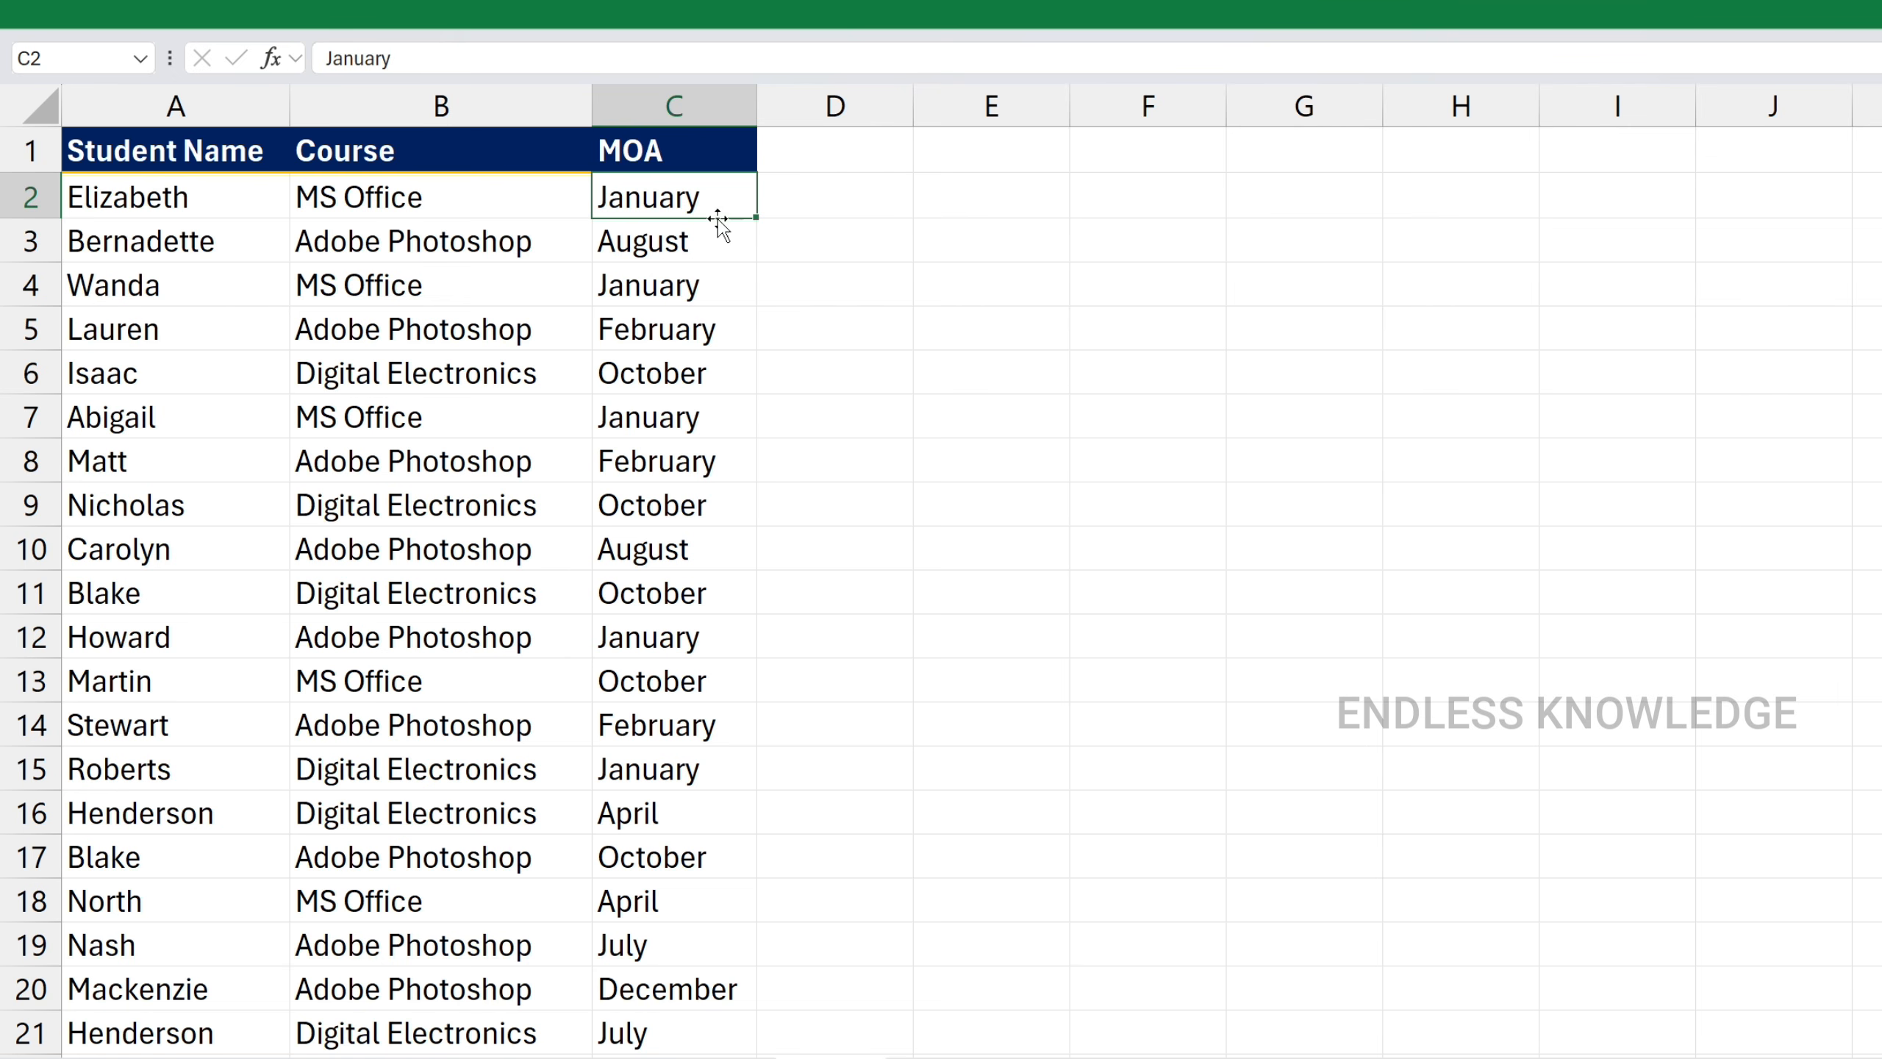
{"action": "left_click_drag", "start_coordinate": [720, 204], "coordinate": [653, 1027]}
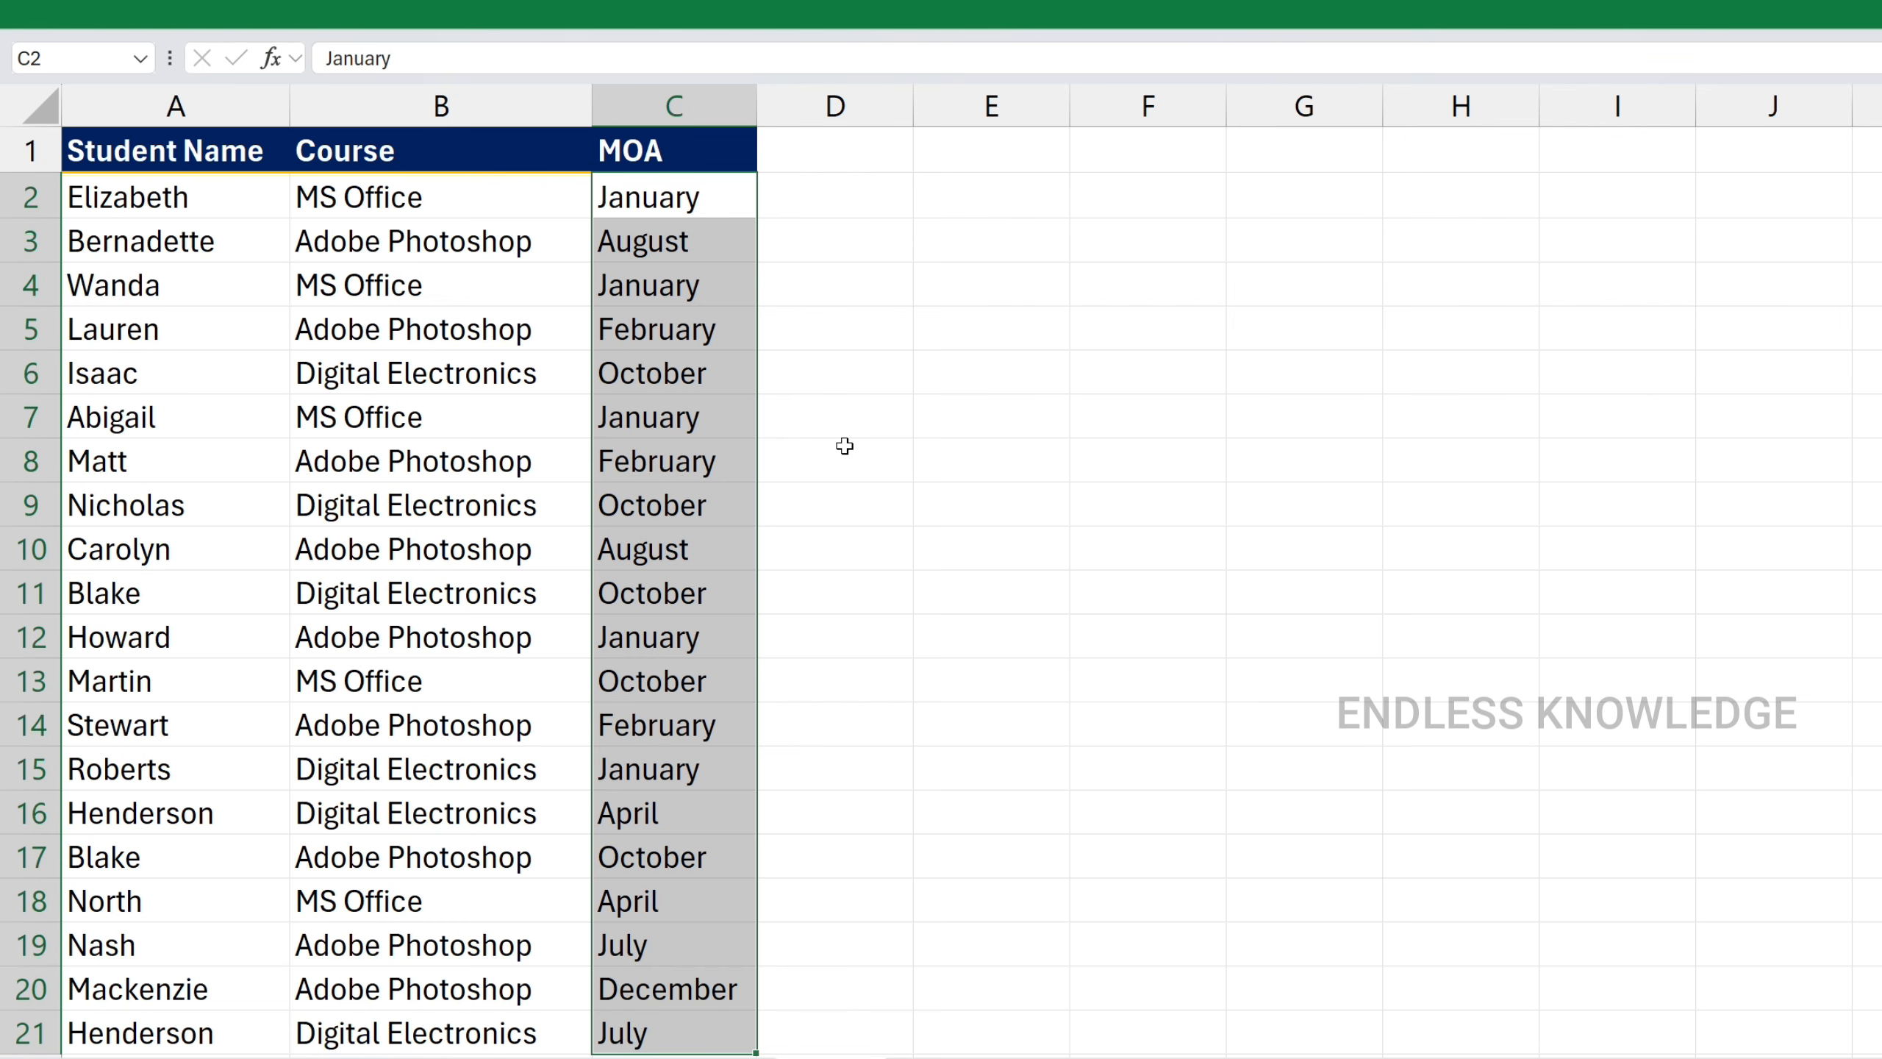
{"action": "key", "text": "alt+a"}
{"action": "key", "text": "s"}
{"action": "key", "text": "a"}
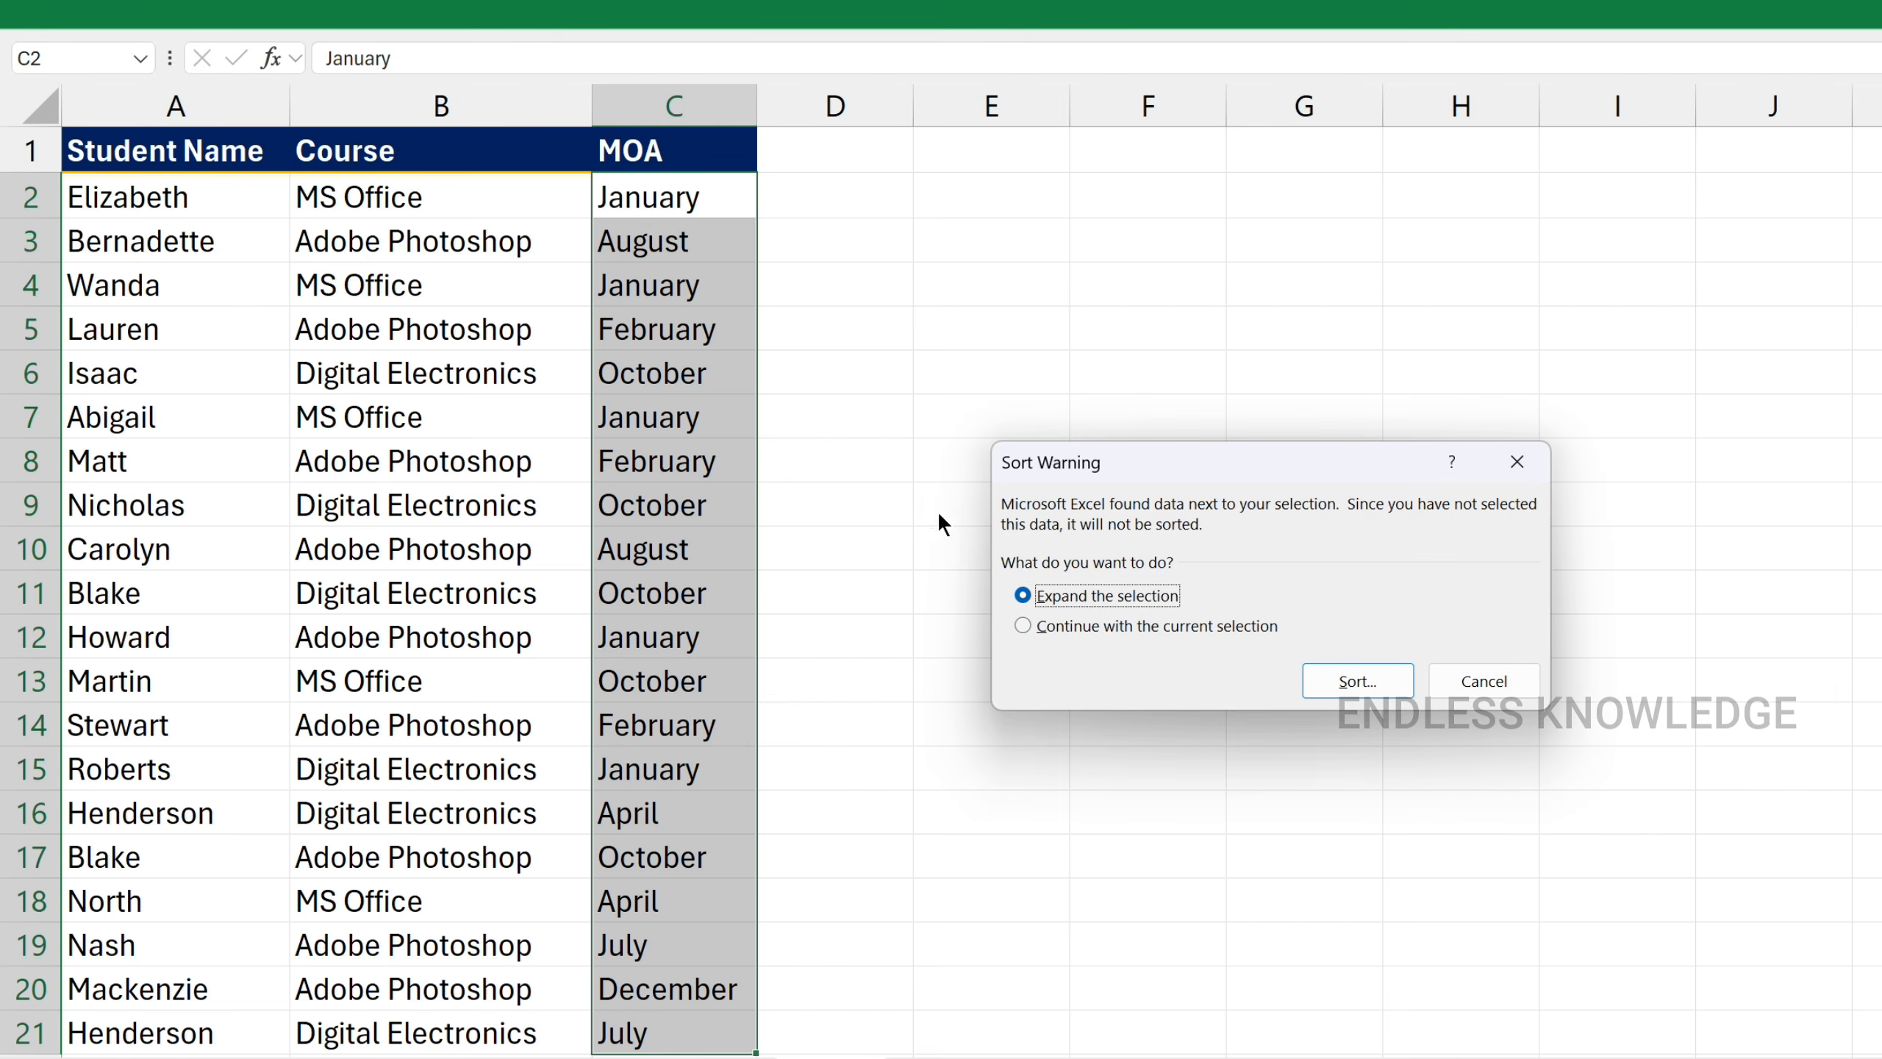
{"action": "left_click", "coordinate": [1350, 680]}
Sort the student table by MOA on Cell Values from A to Z, and undo that sort
{"action": "left_click", "coordinate": [1088, 545]}
{"action": "left_click", "coordinate": [1000, 610]}
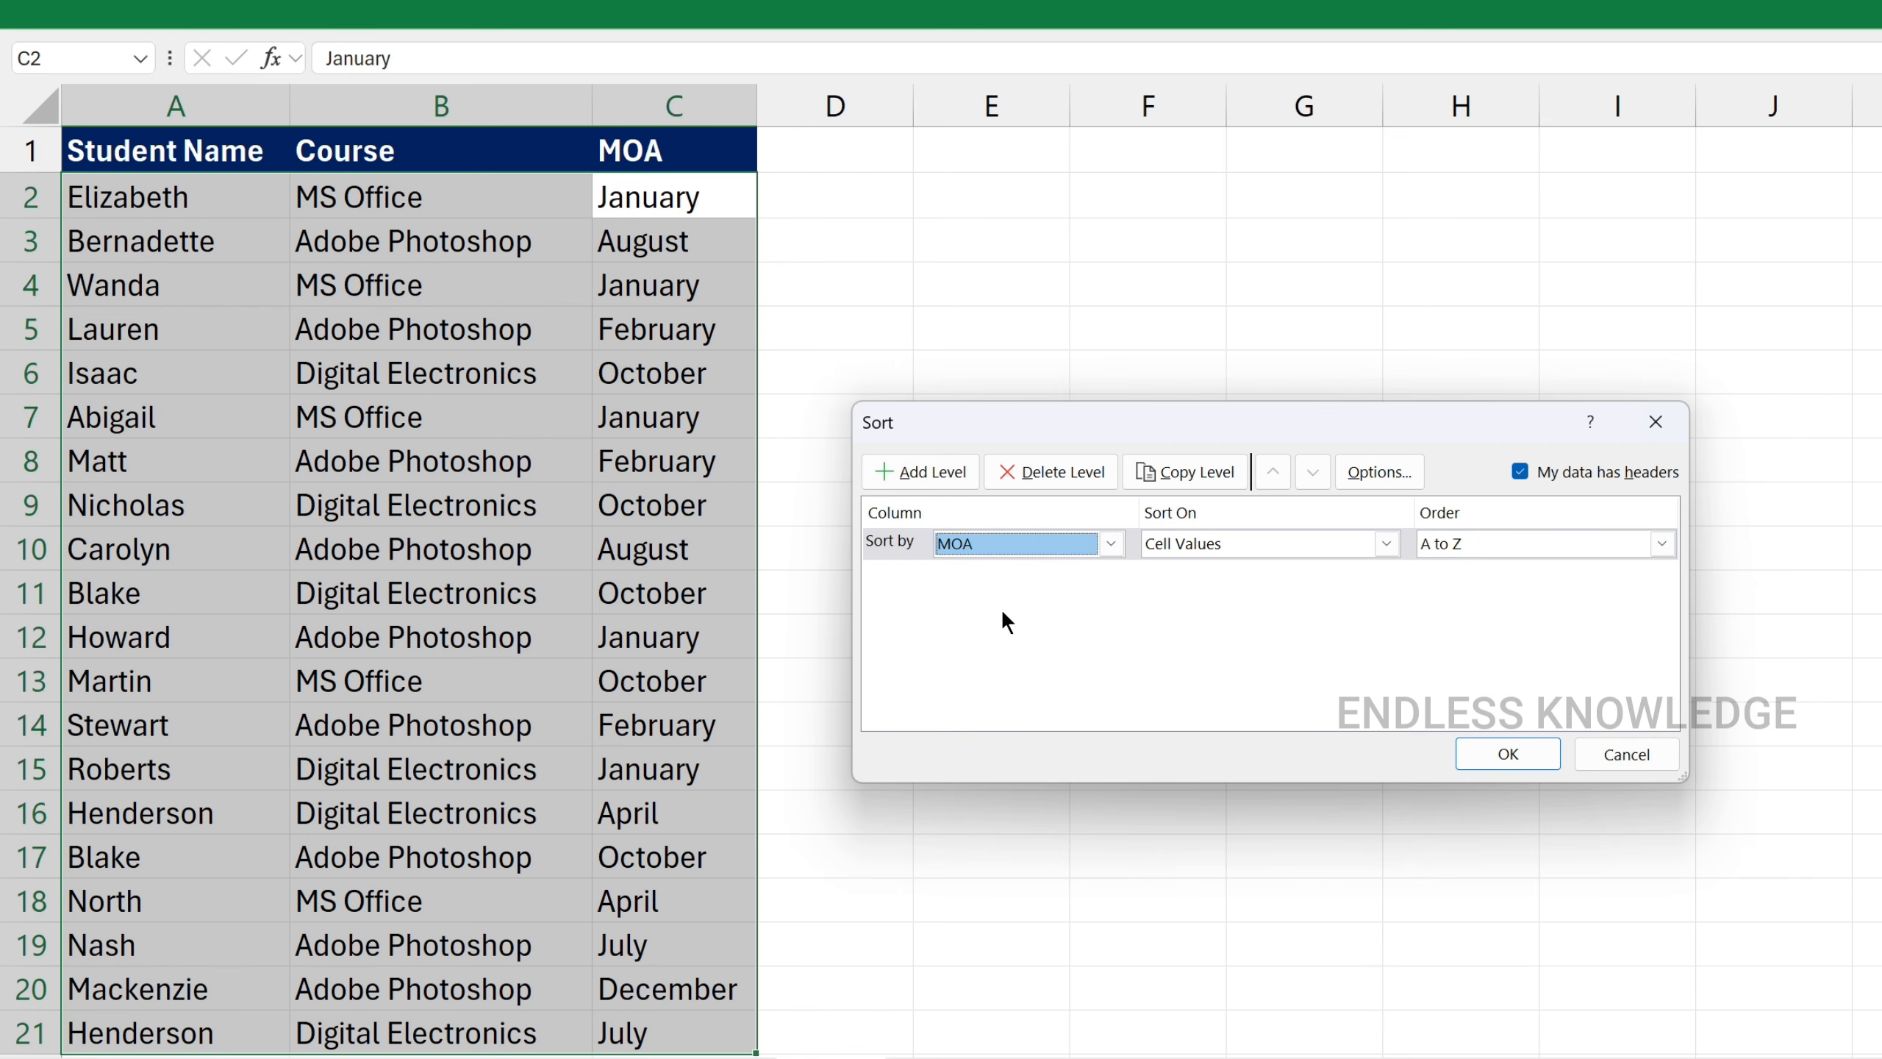
{"action": "left_click", "coordinate": [1231, 539]}
{"action": "left_click", "coordinate": [1231, 539]}
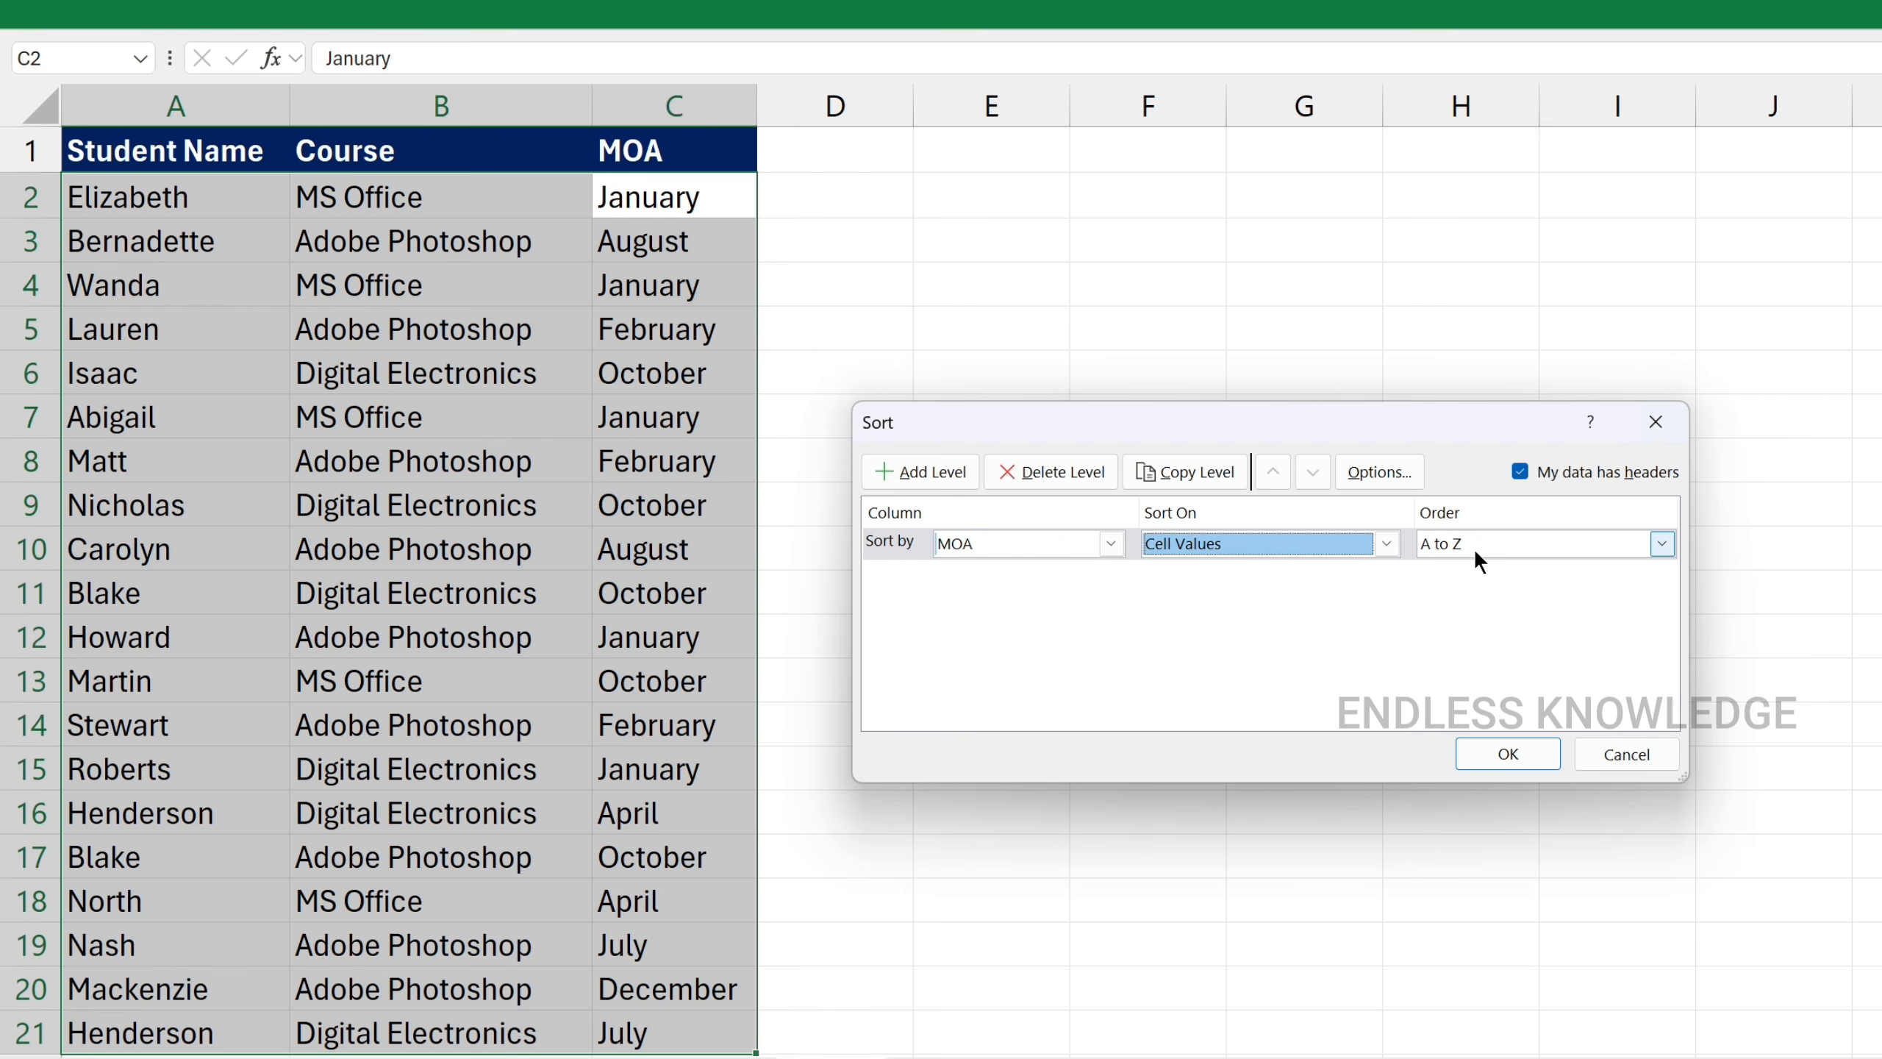
{"action": "left_click", "coordinate": [1504, 754]}
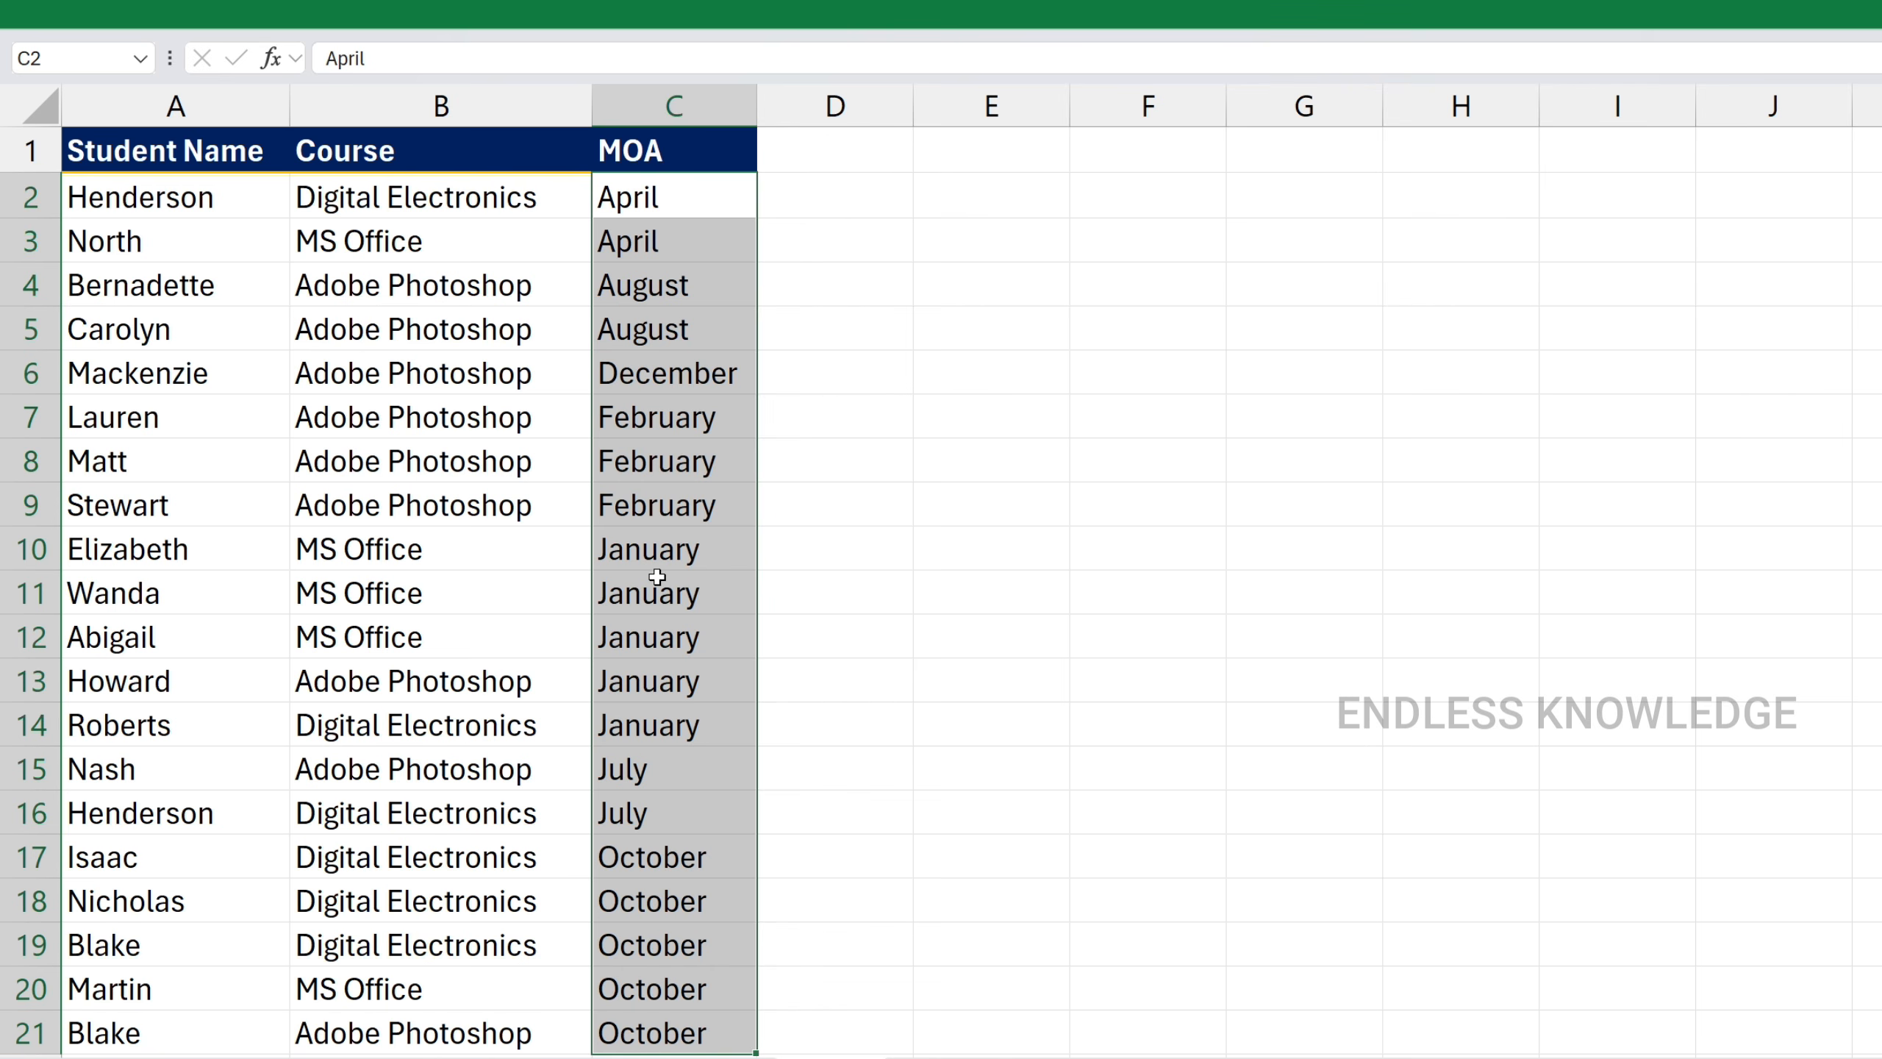
{"action": "key", "text": "ctrl+z"}
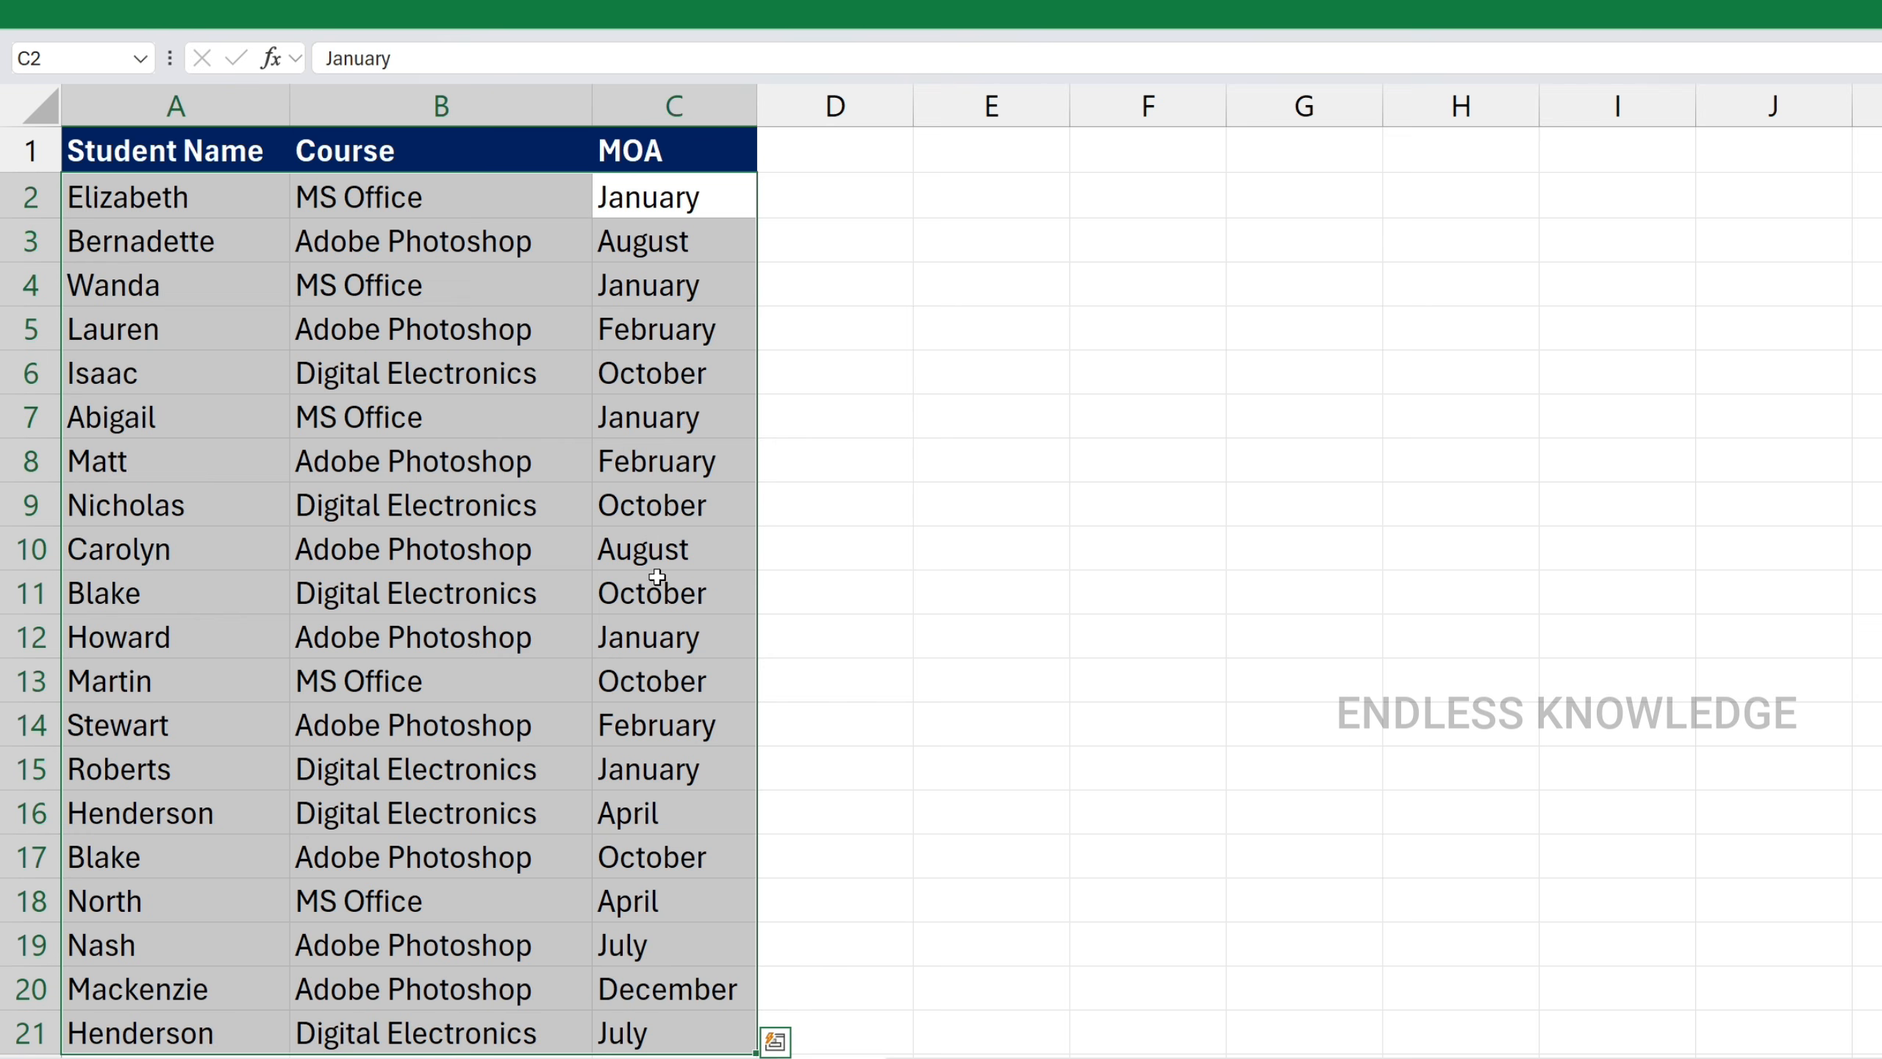
Reopen the custom sort for the whole student table and choose MOA as the sort column
{"action": "left_click", "coordinate": [721, 286]}
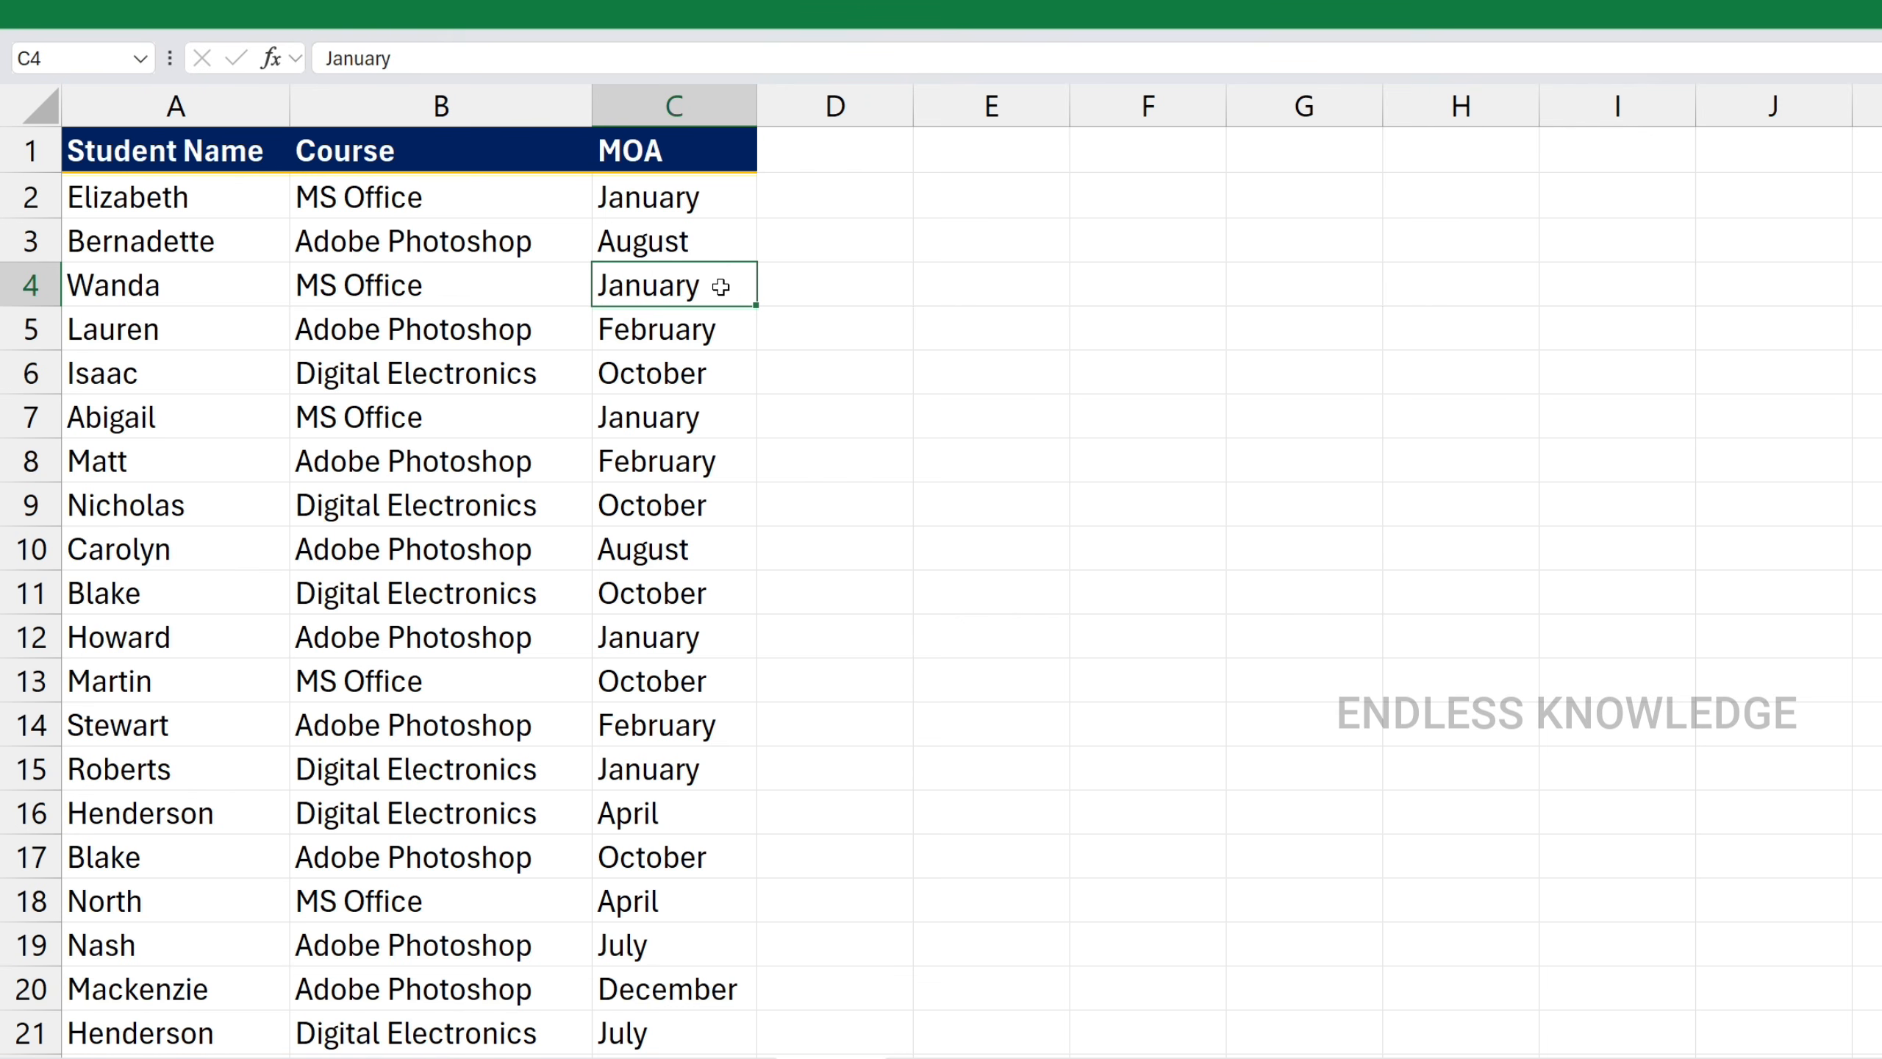
{"action": "key", "text": "alt"}
{"action": "key", "text": "a"}
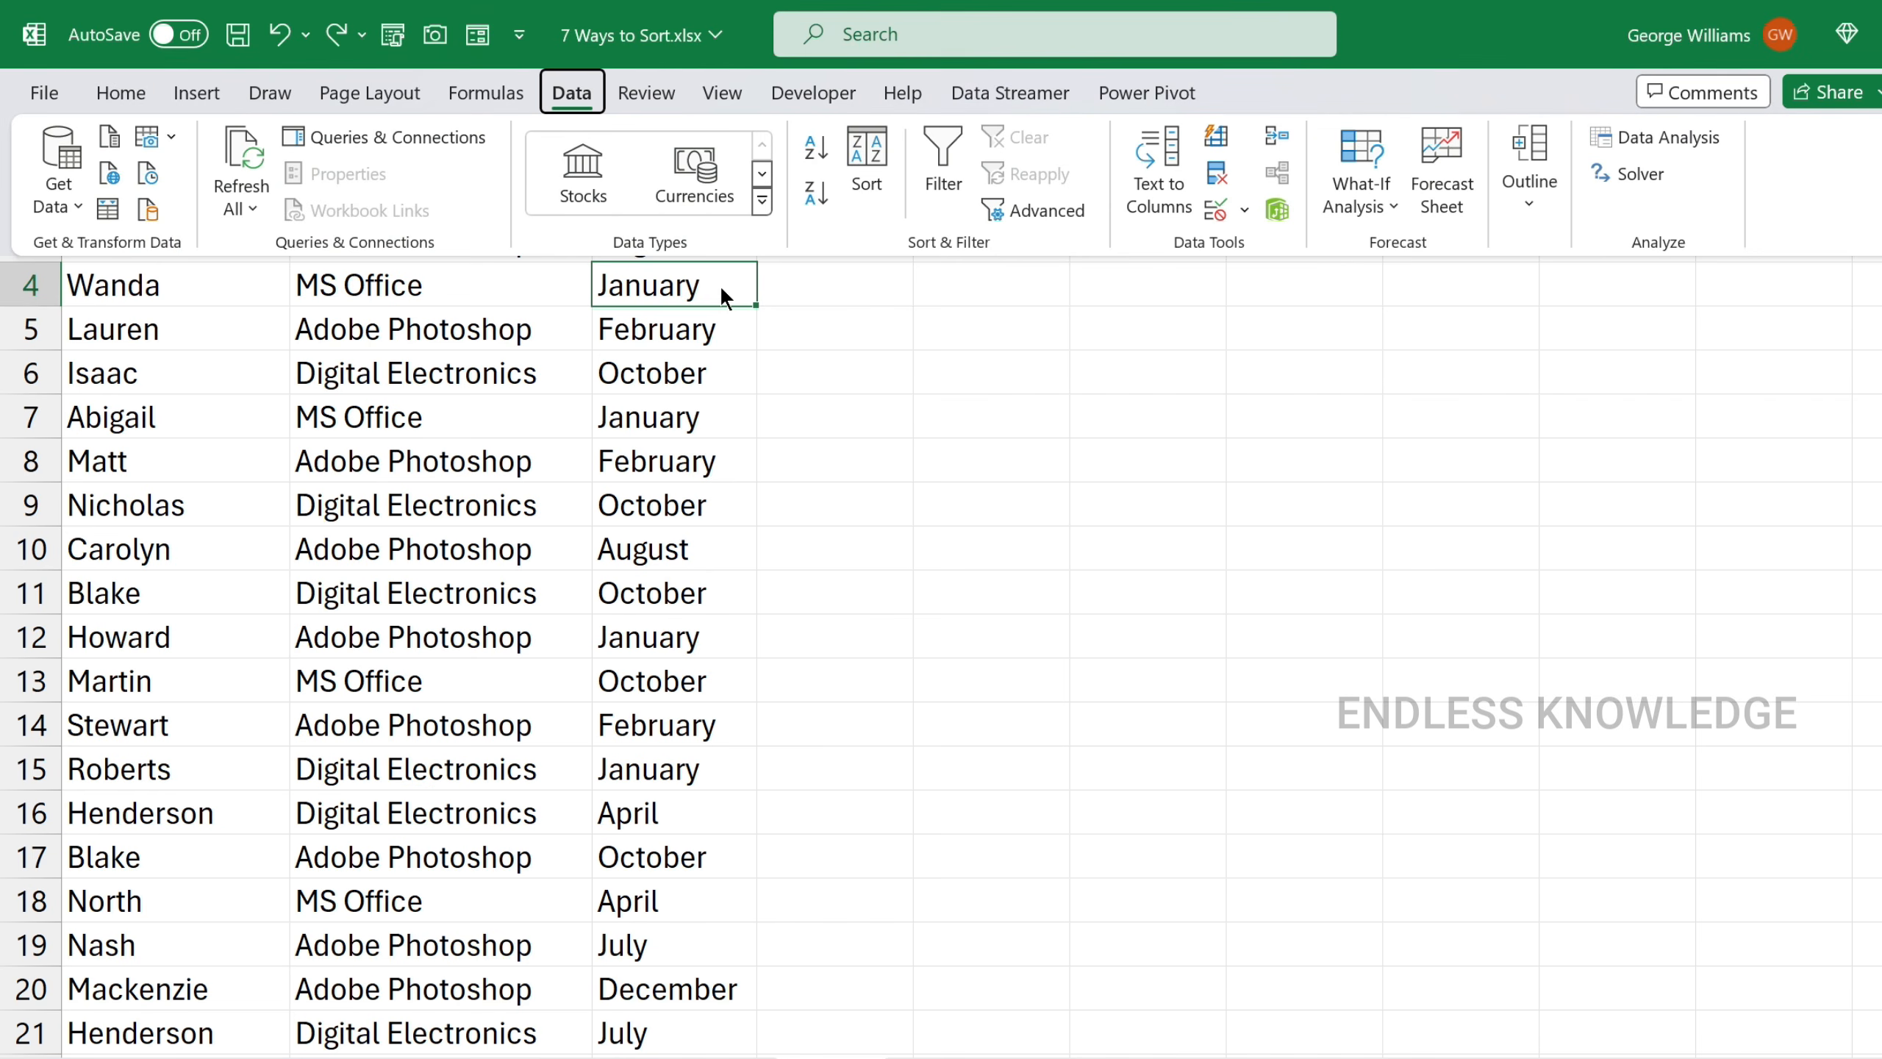
{"action": "key", "text": "s"}
{"action": "key", "text": "s"}
{"action": "left_click", "coordinate": [1111, 543]}
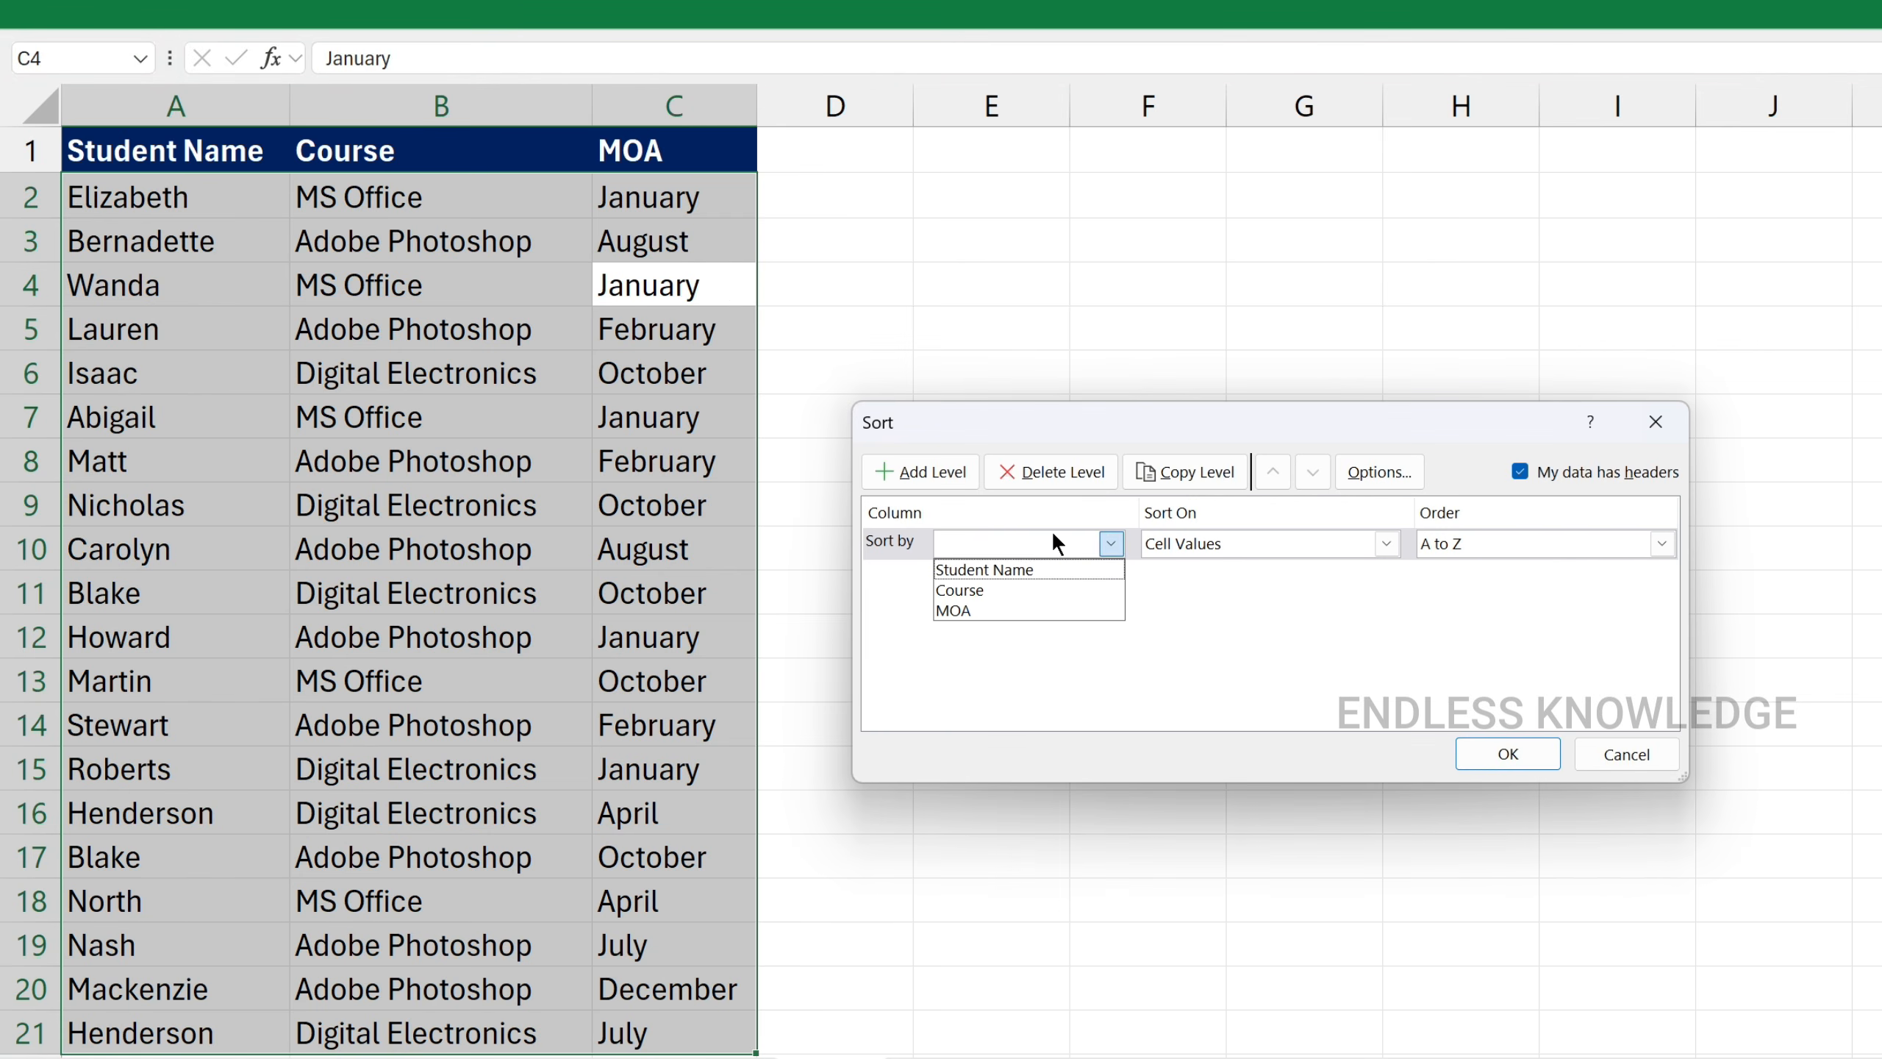
{"action": "left_click", "coordinate": [980, 615]}
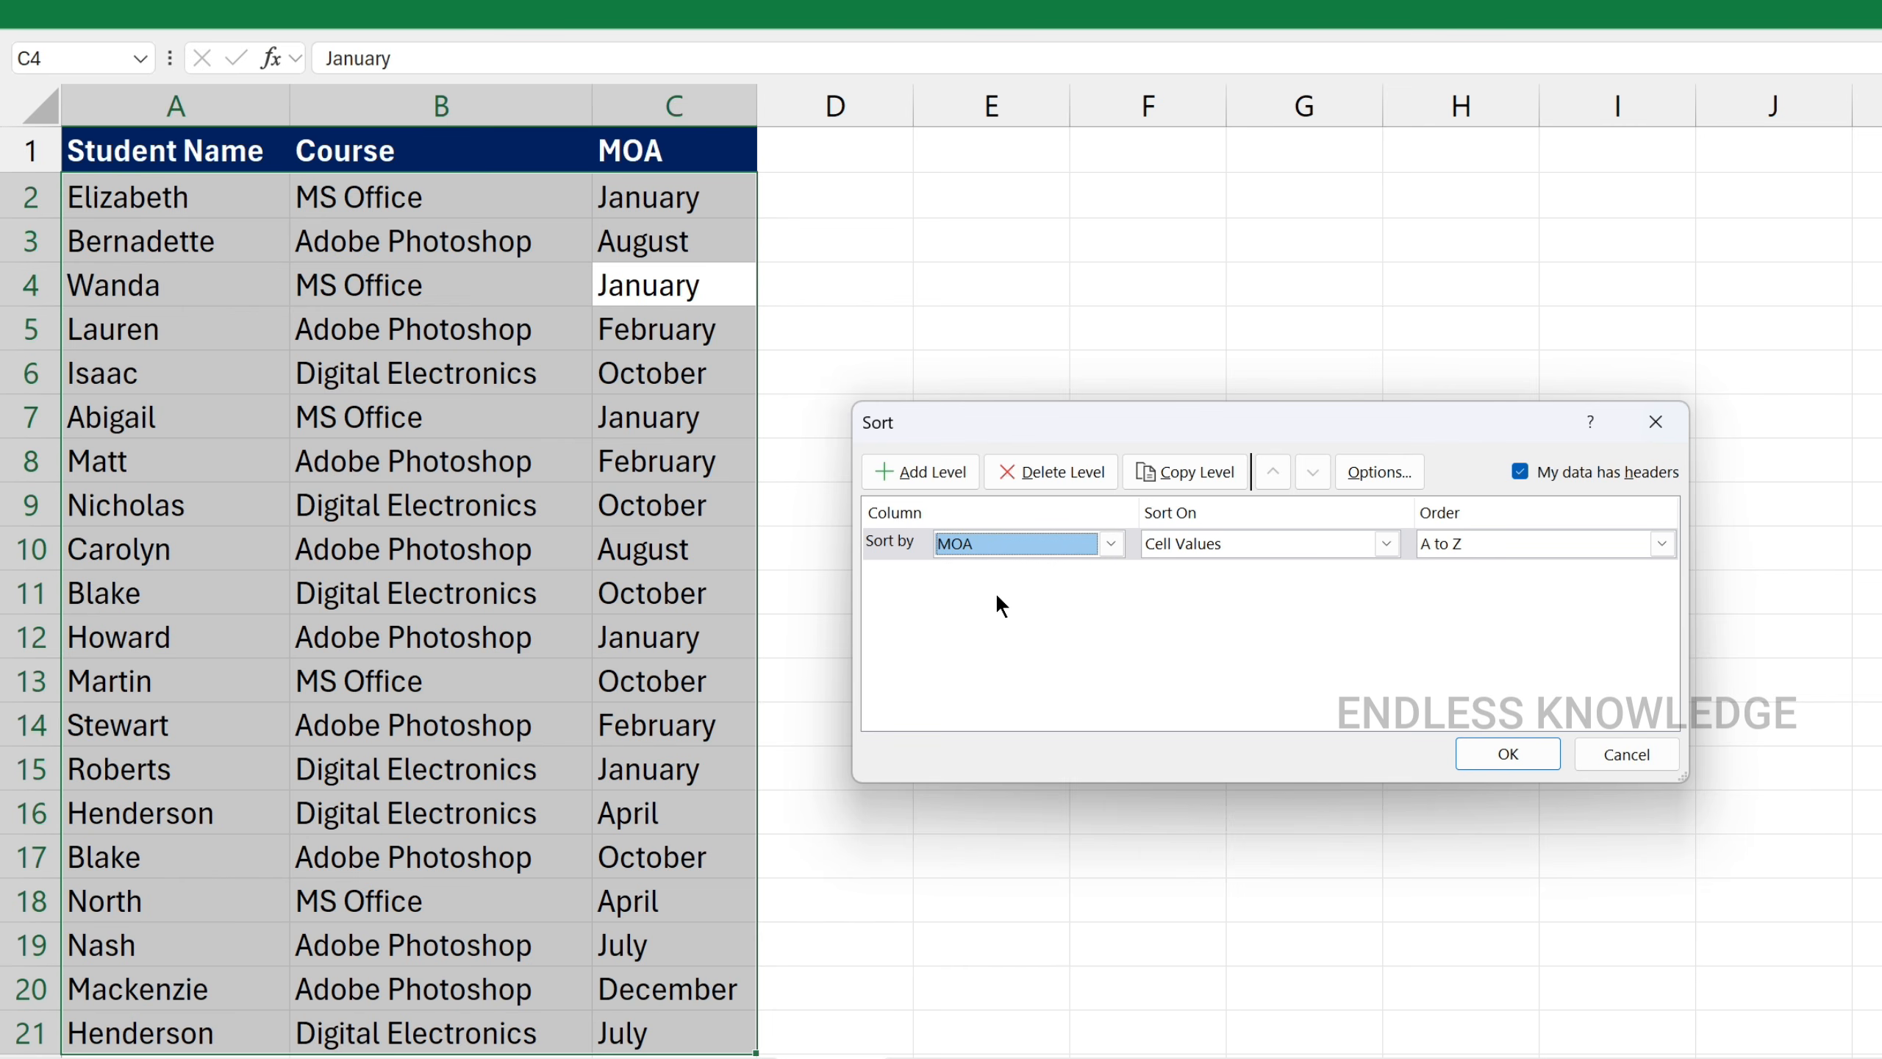
Set the MOA order to the custom list January, February, March, April and apply the sort
{"action": "left_click", "coordinate": [1515, 559]}
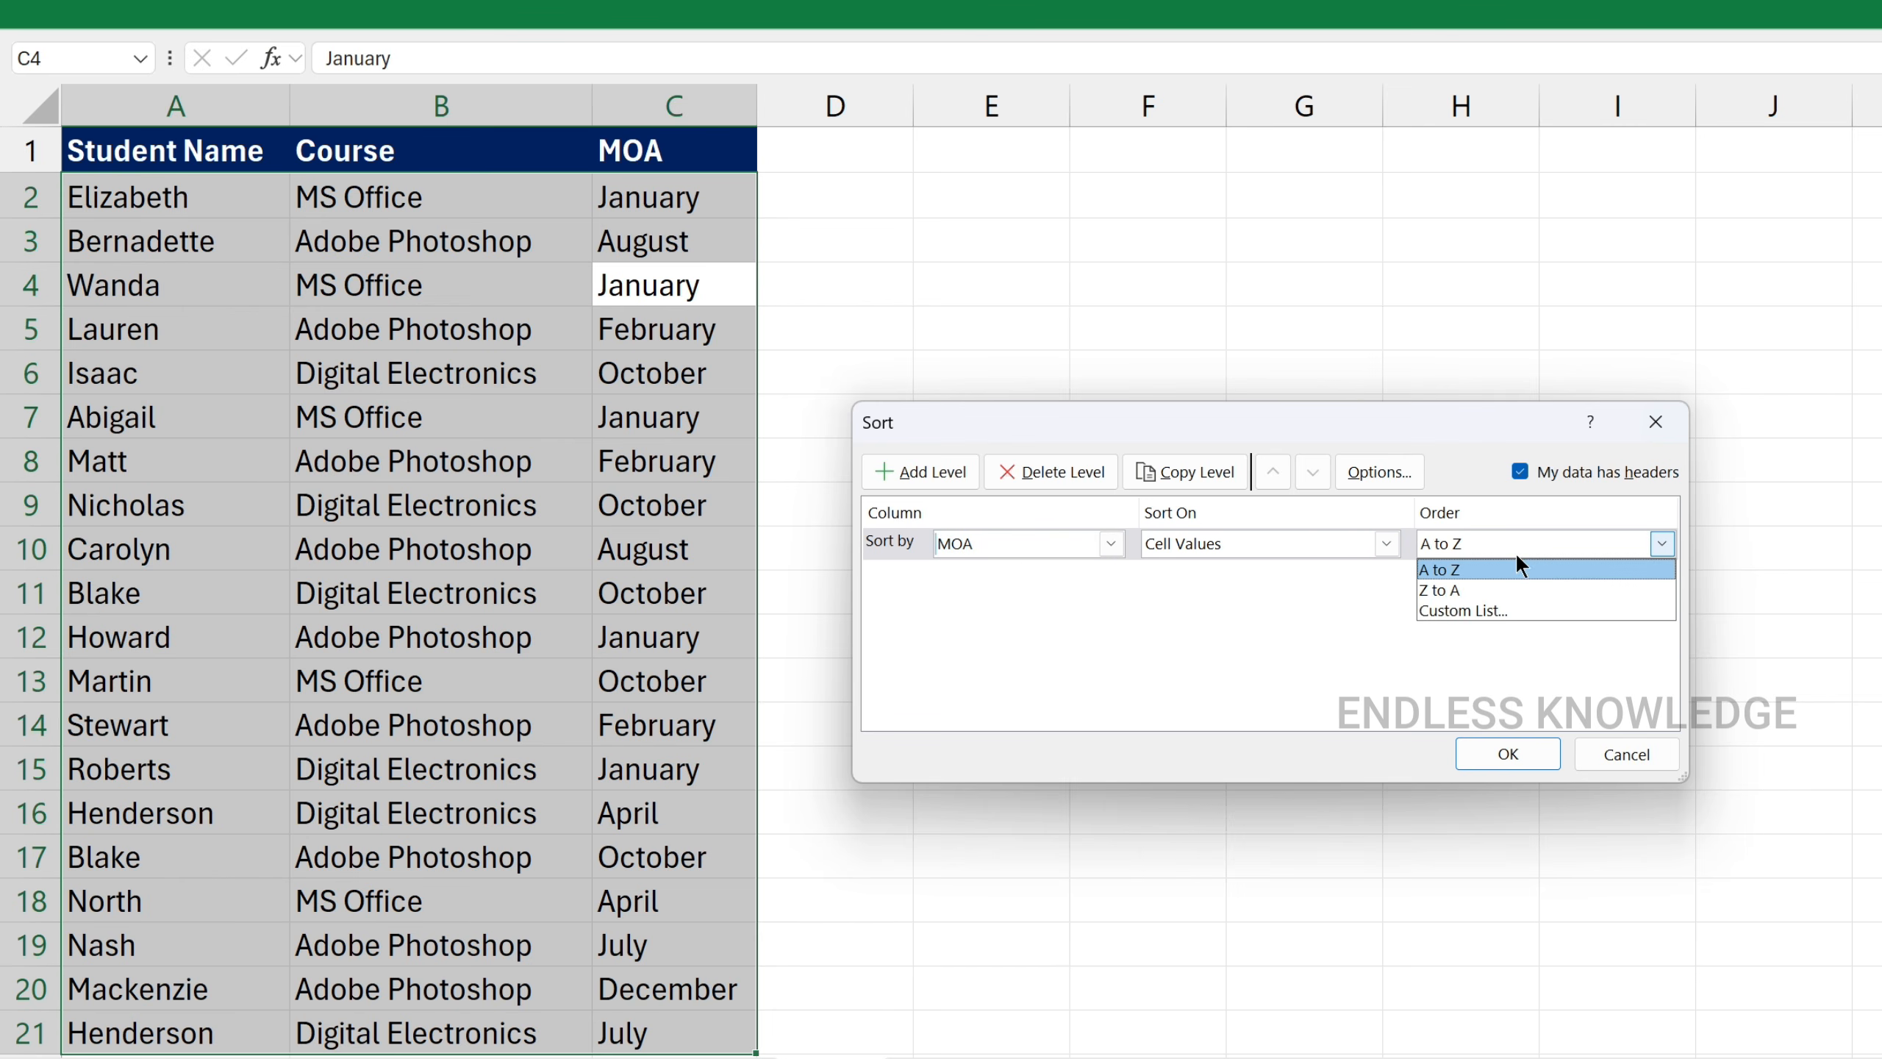
{"action": "left_click", "coordinate": [1510, 610]}
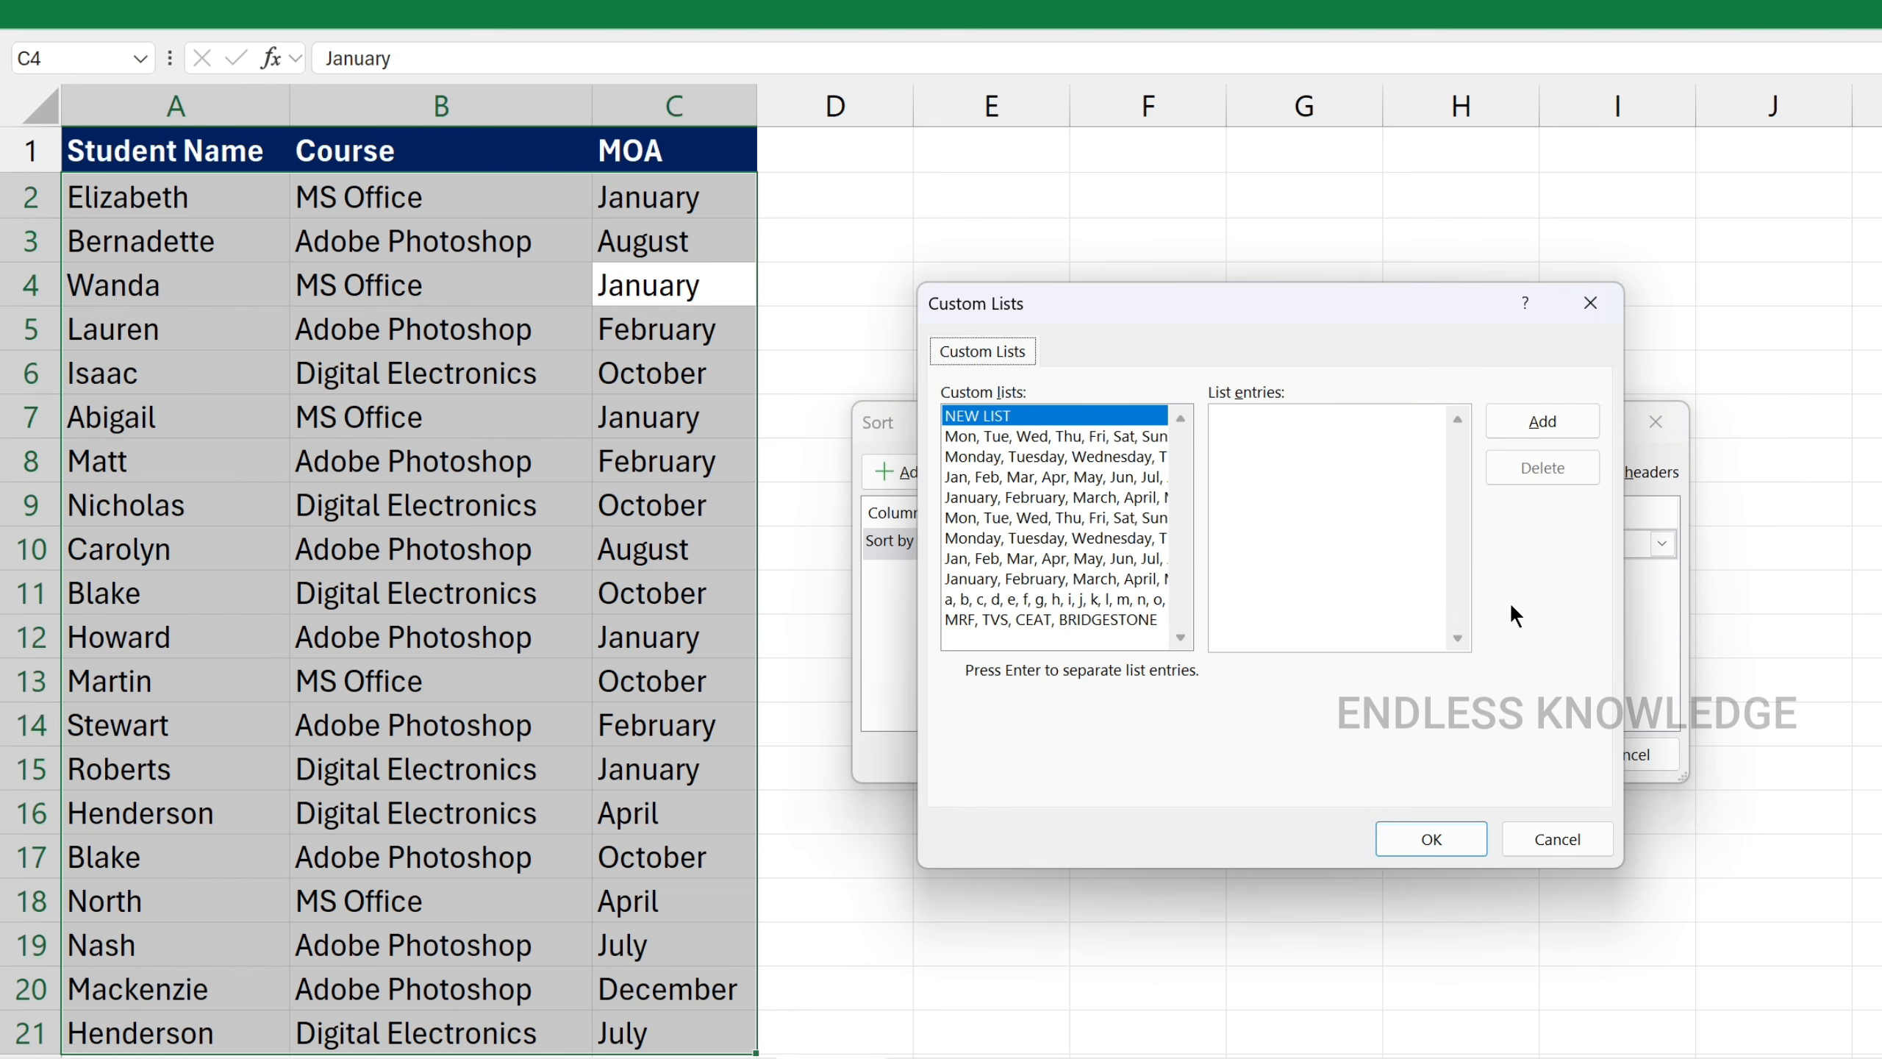
{"action": "left_click", "coordinate": [1018, 438]}
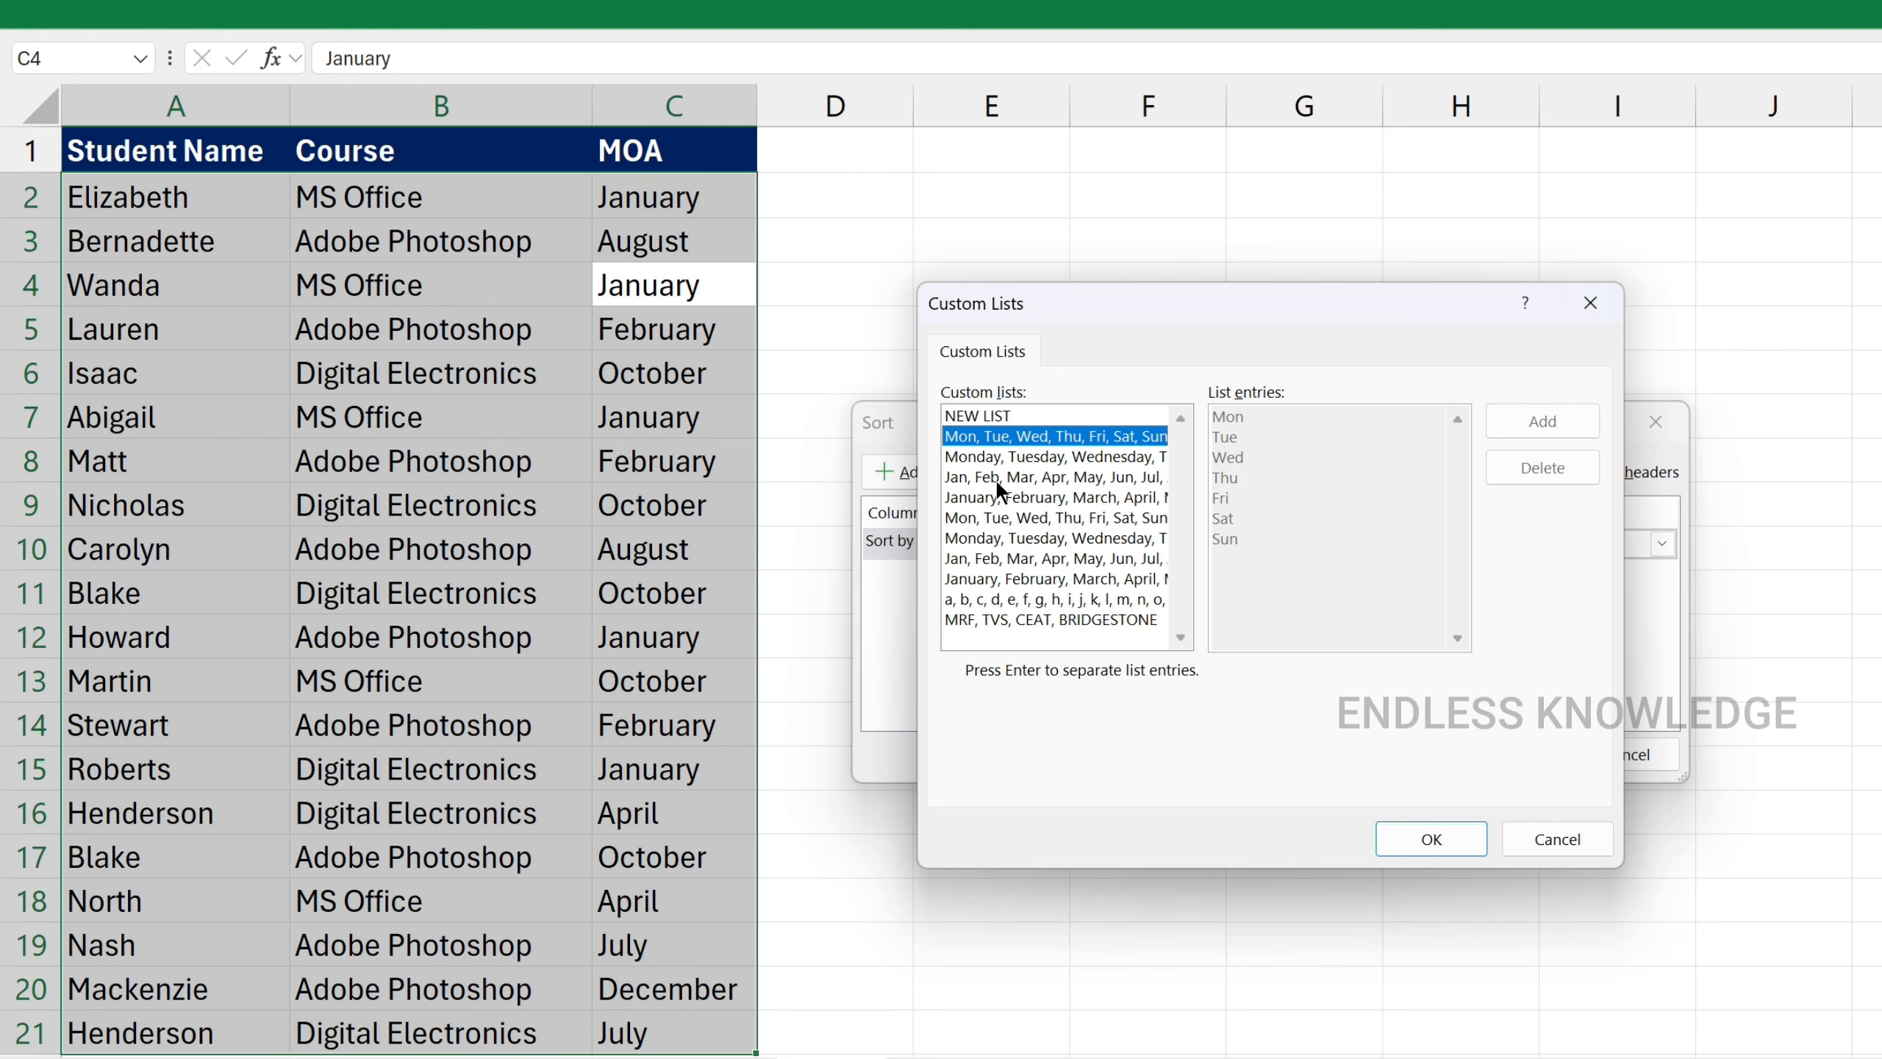
{"action": "left_click", "coordinate": [998, 499]}
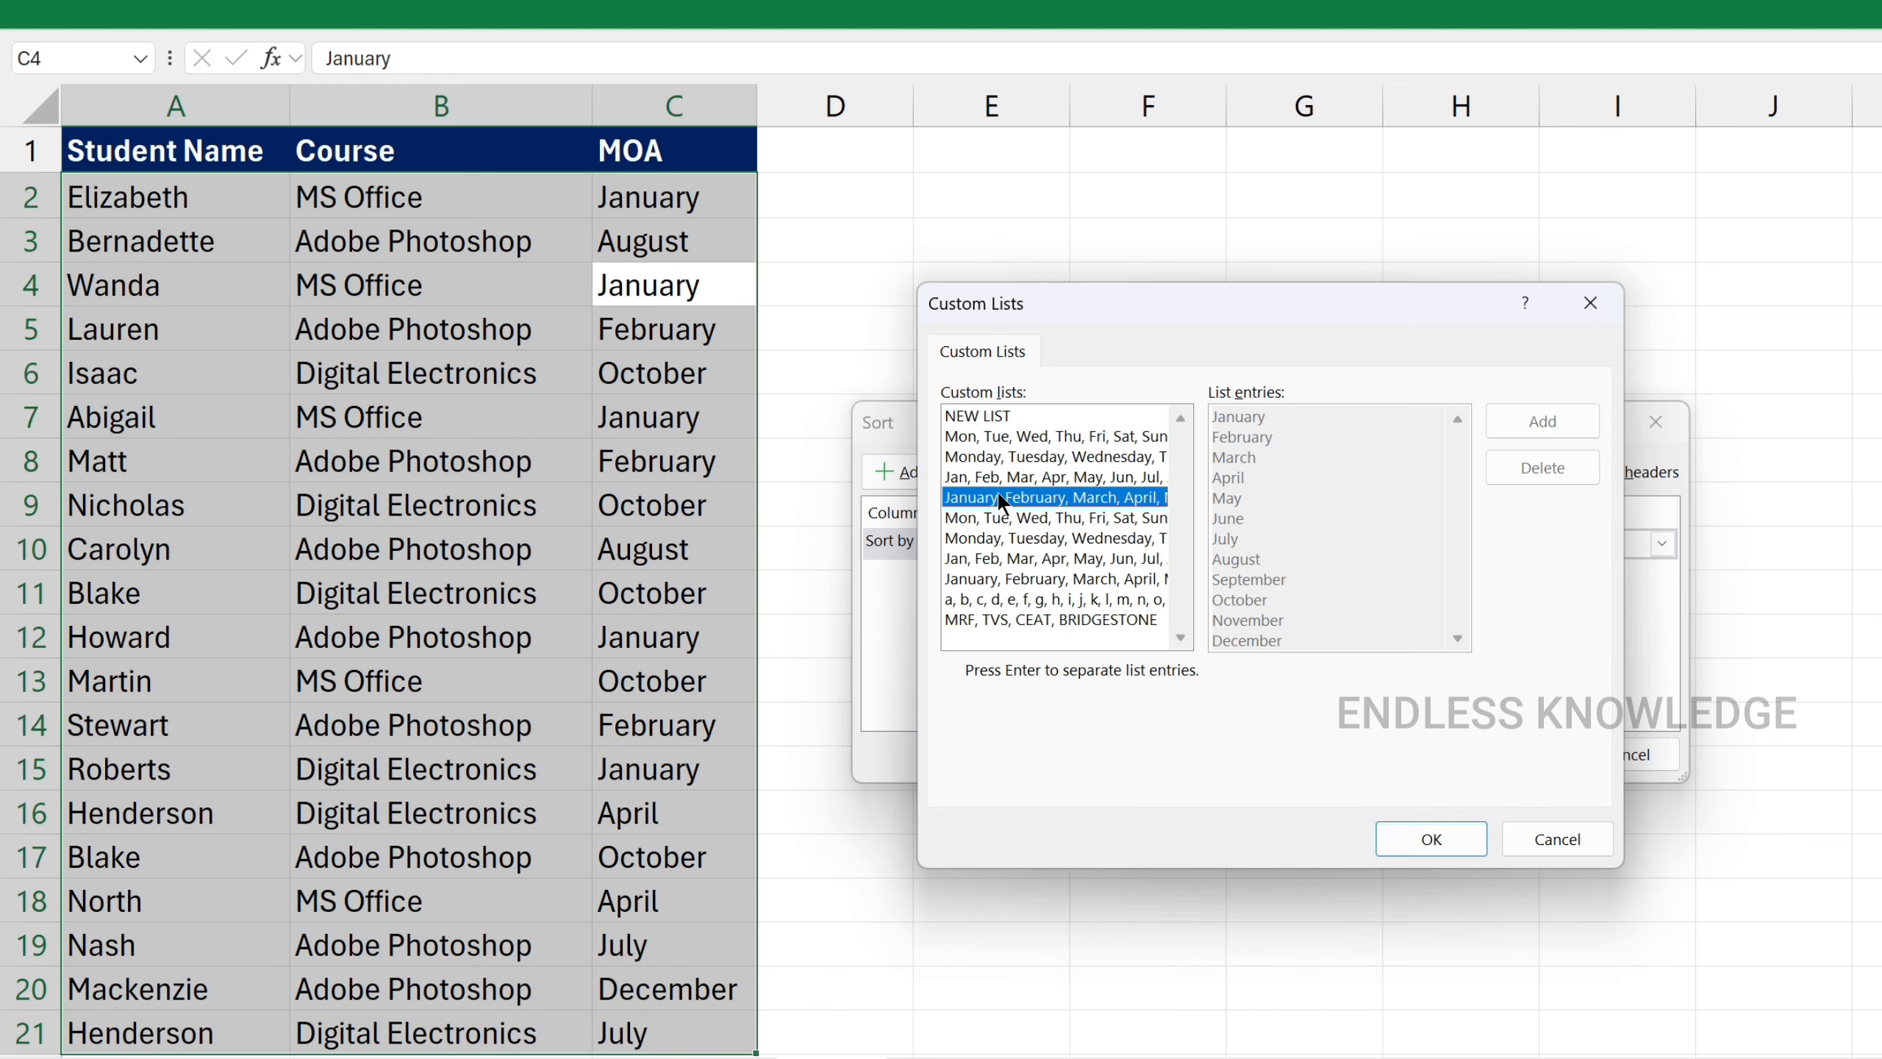
{"action": "left_click", "coordinate": [1408, 837]}
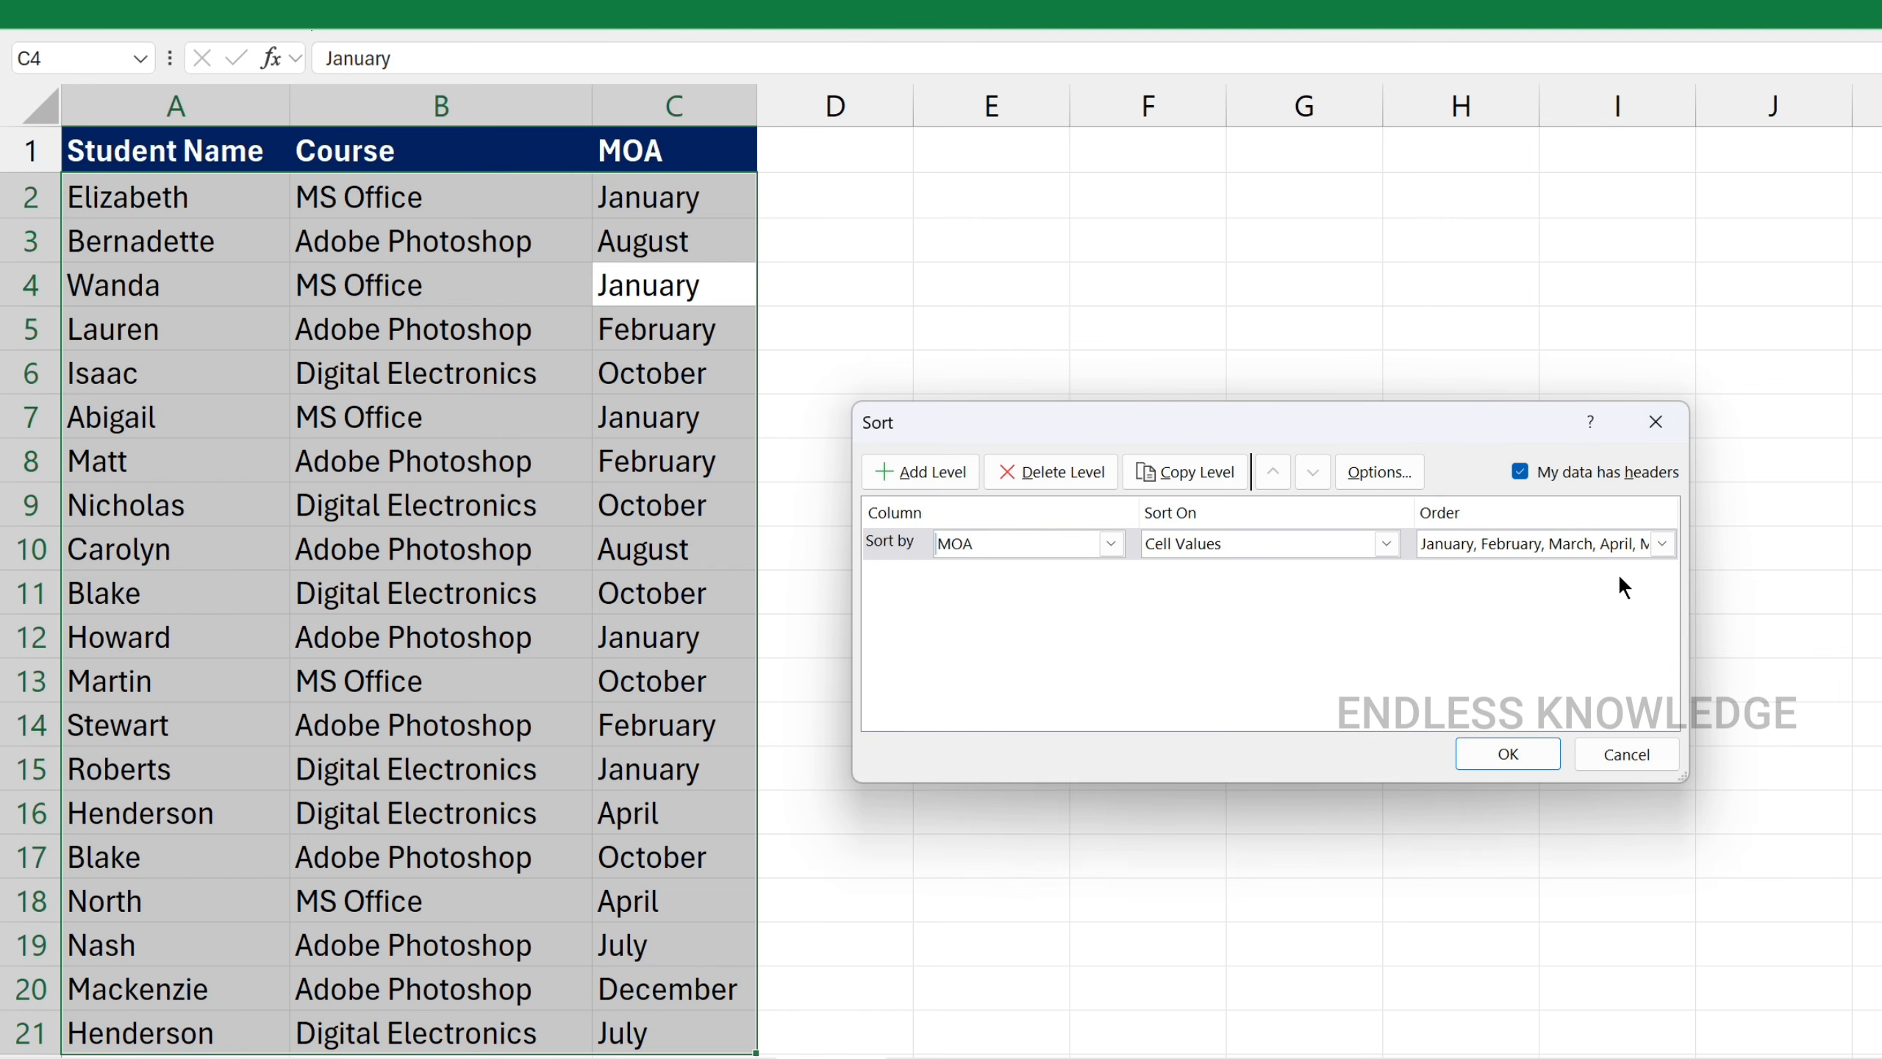
{"action": "left_click", "coordinate": [1668, 546]}
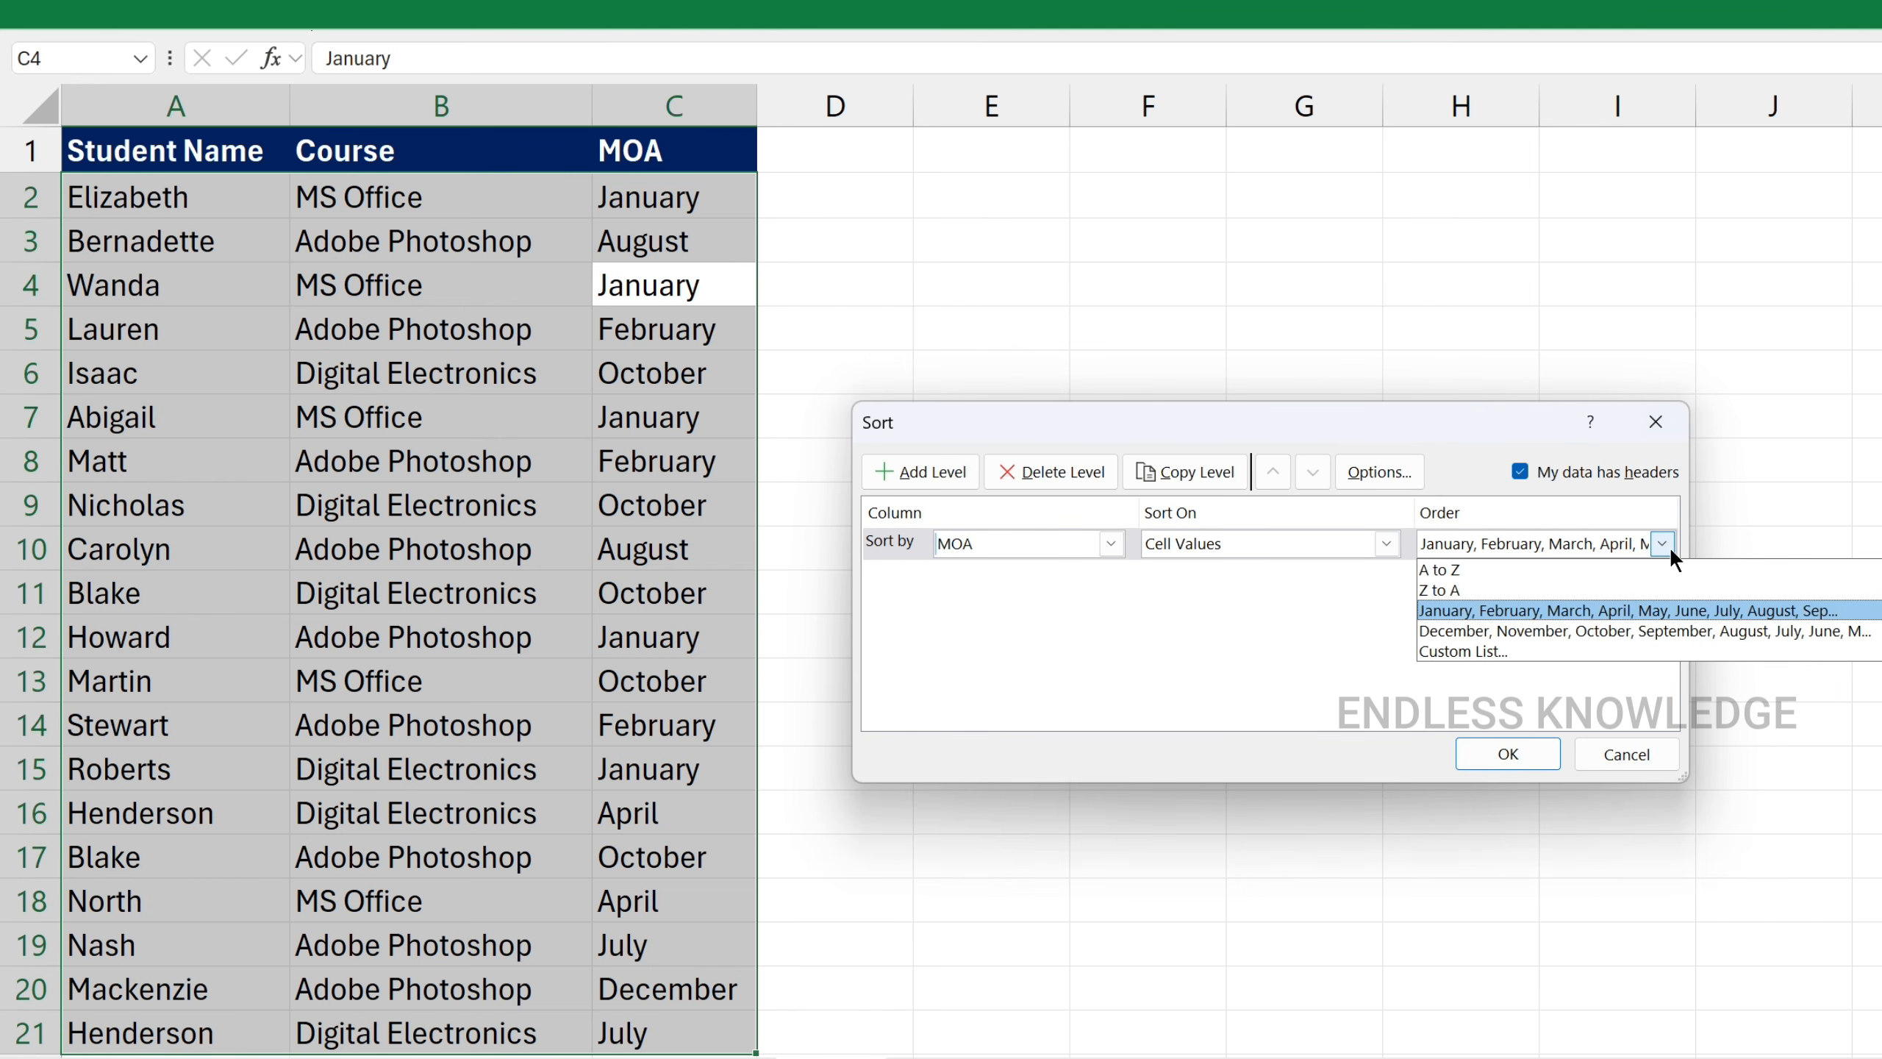
{"action": "left_click", "coordinate": [1542, 613]}
{"action": "left_click", "coordinate": [1512, 754]}
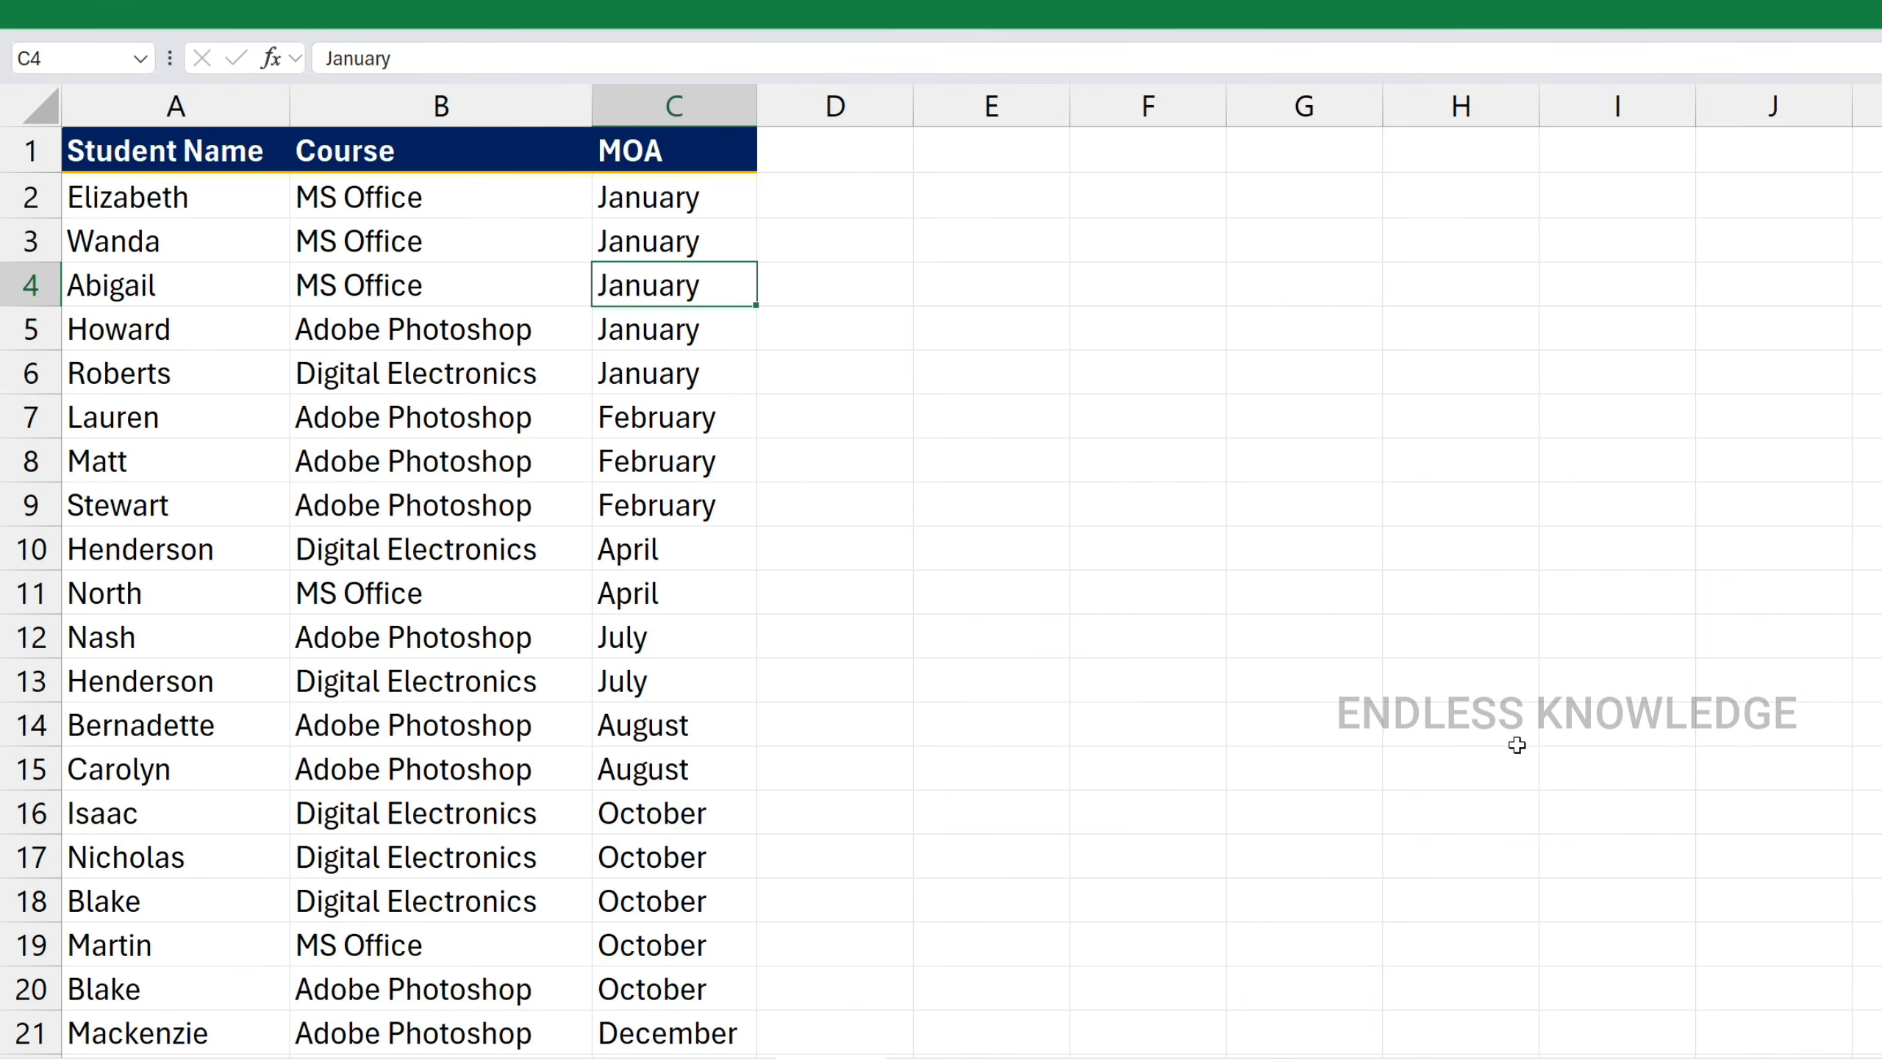
Highlight the January rows A2:C6 to review the grouping, and undo the month-order sort
{"action": "left_click_drag", "start_coordinate": [707, 199], "coordinate": [178, 371]}
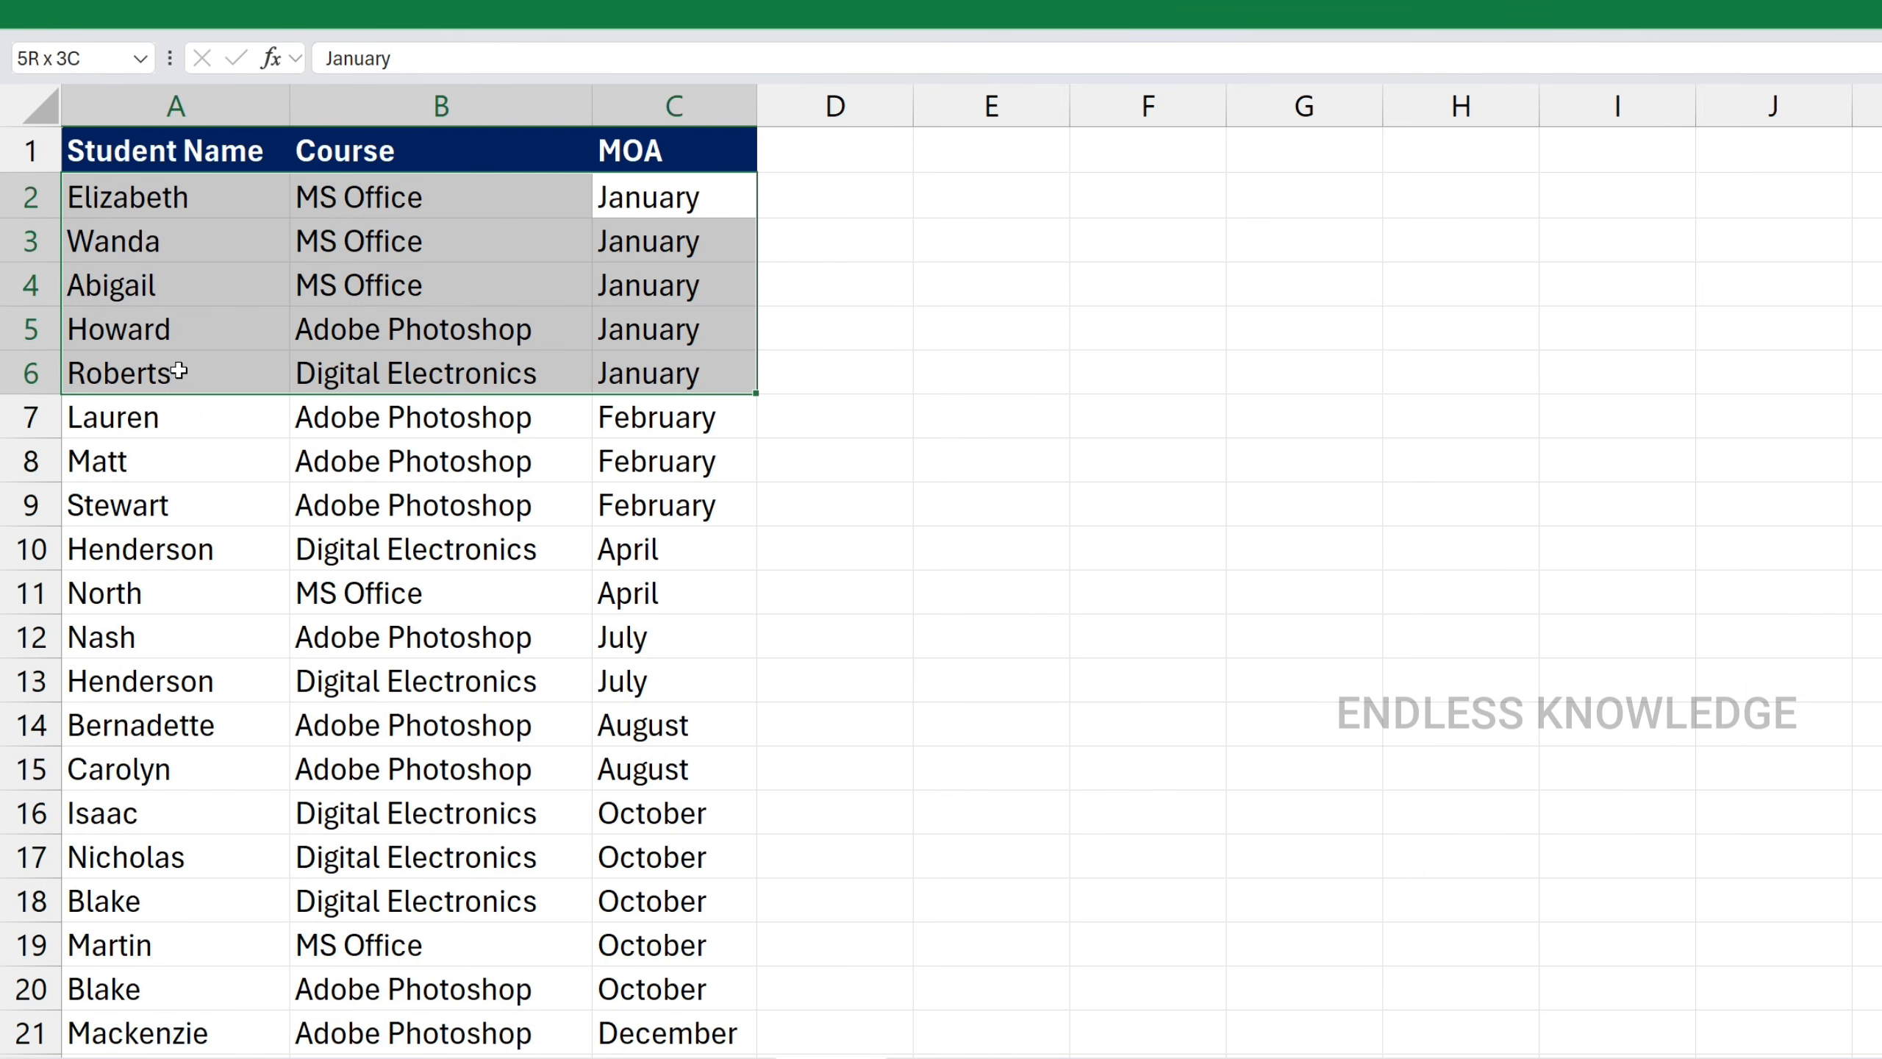
{"action": "left_click", "coordinate": [672, 424]}
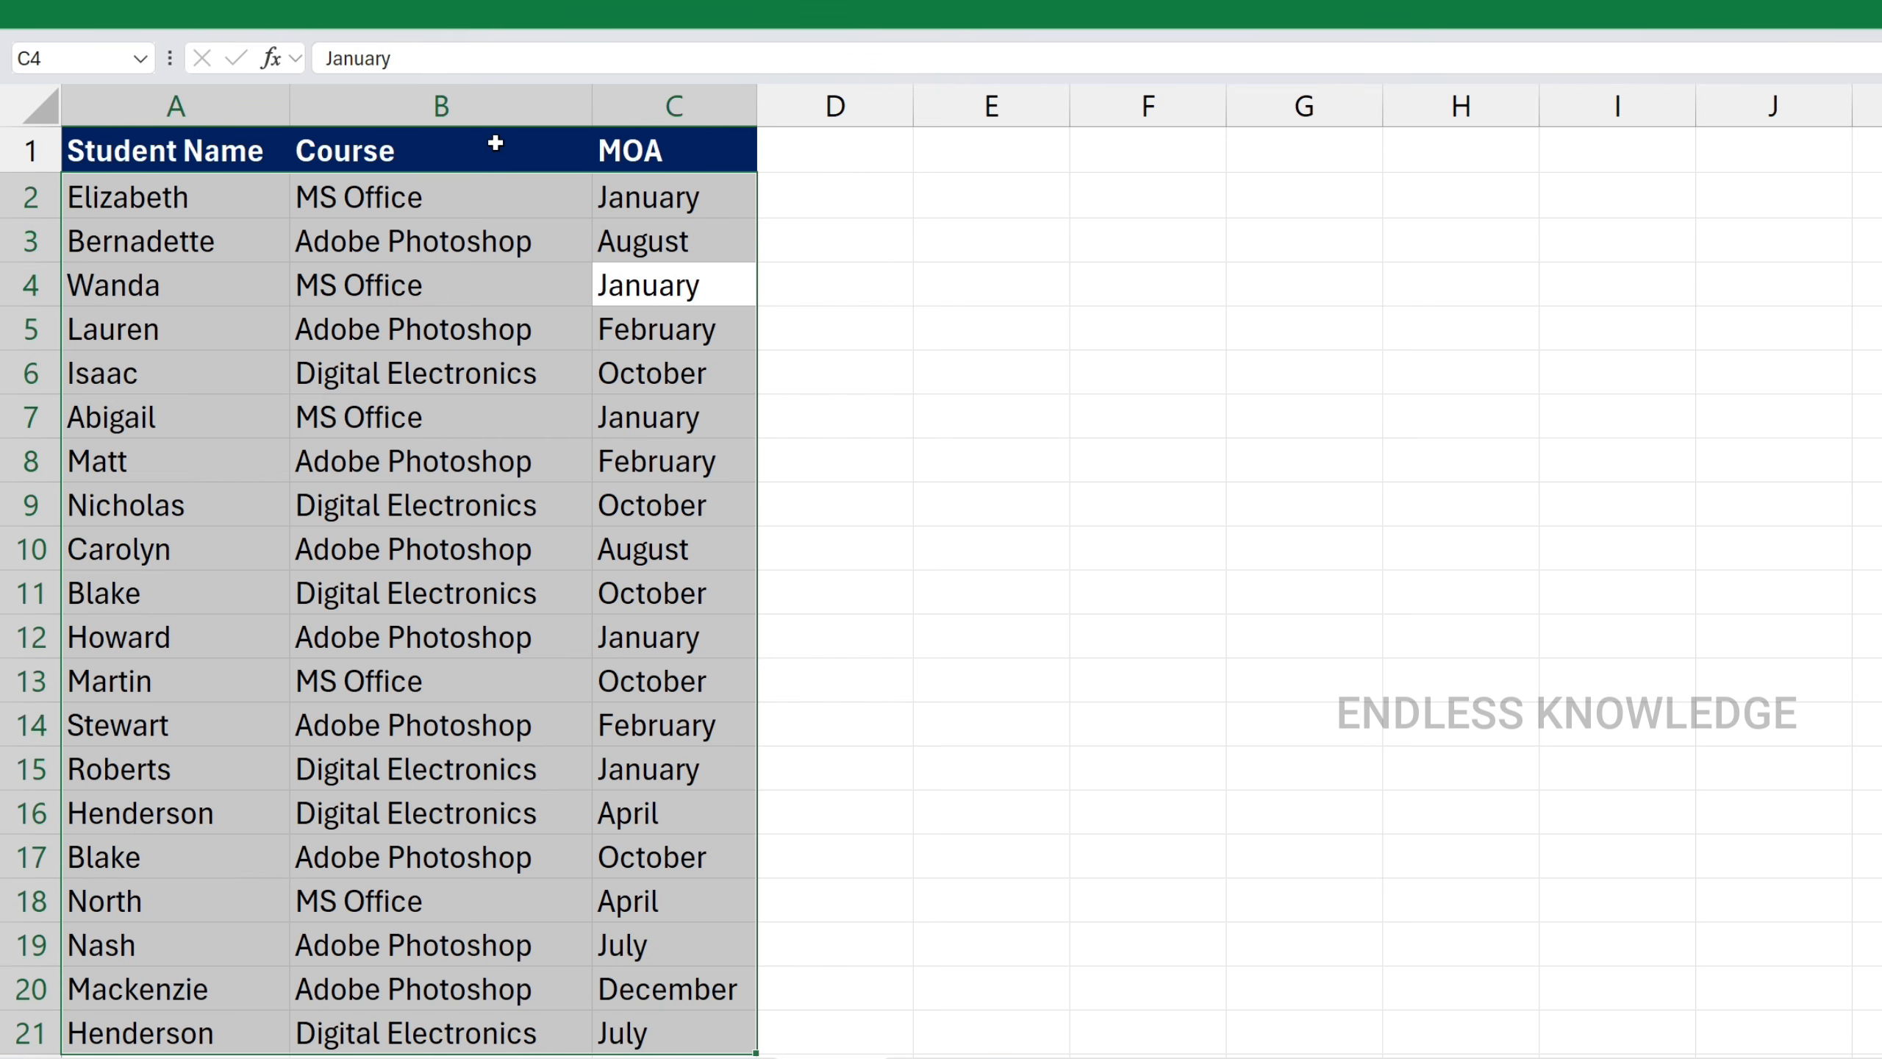
Look over the Course entries and start a custom sort of the whole student table from Course cell B7
{"action": "left_click", "coordinate": [473, 199]}
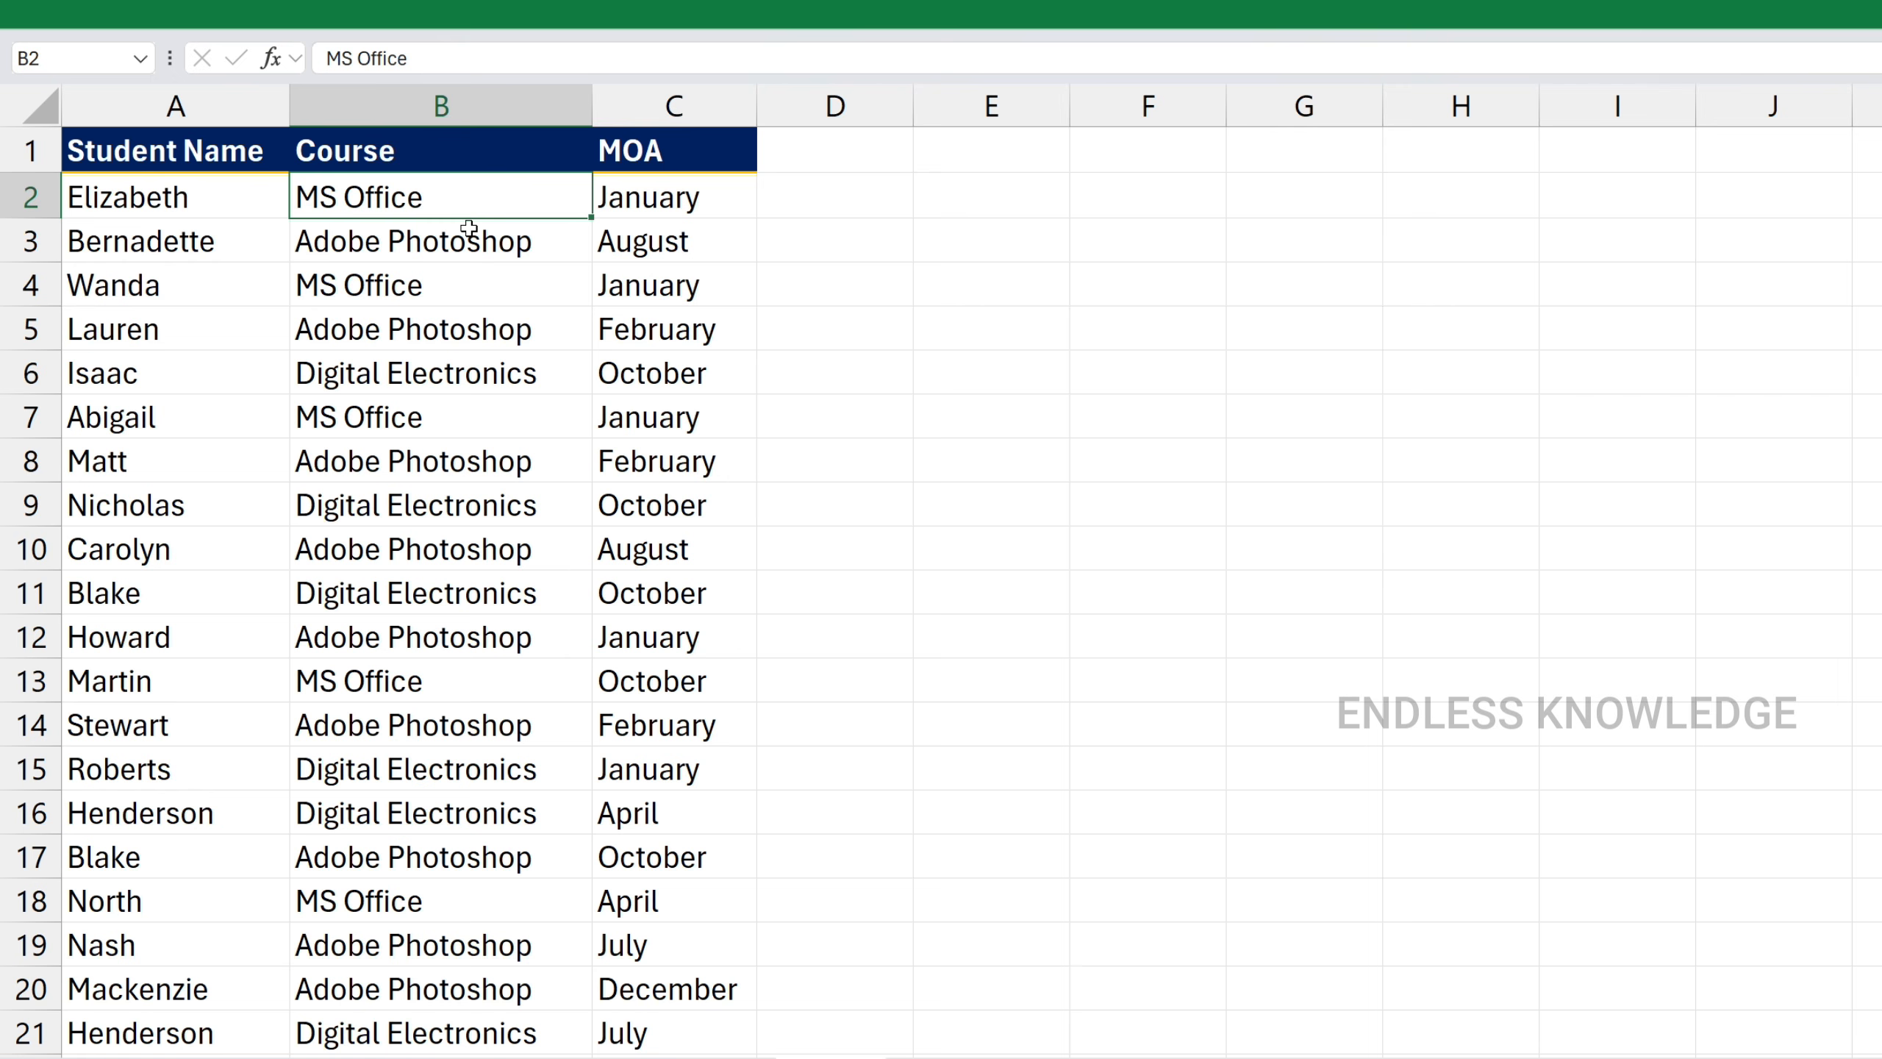
{"action": "left_click_drag", "start_coordinate": [491, 197], "coordinate": [454, 577]}
{"action": "left_click", "coordinate": [458, 404]}
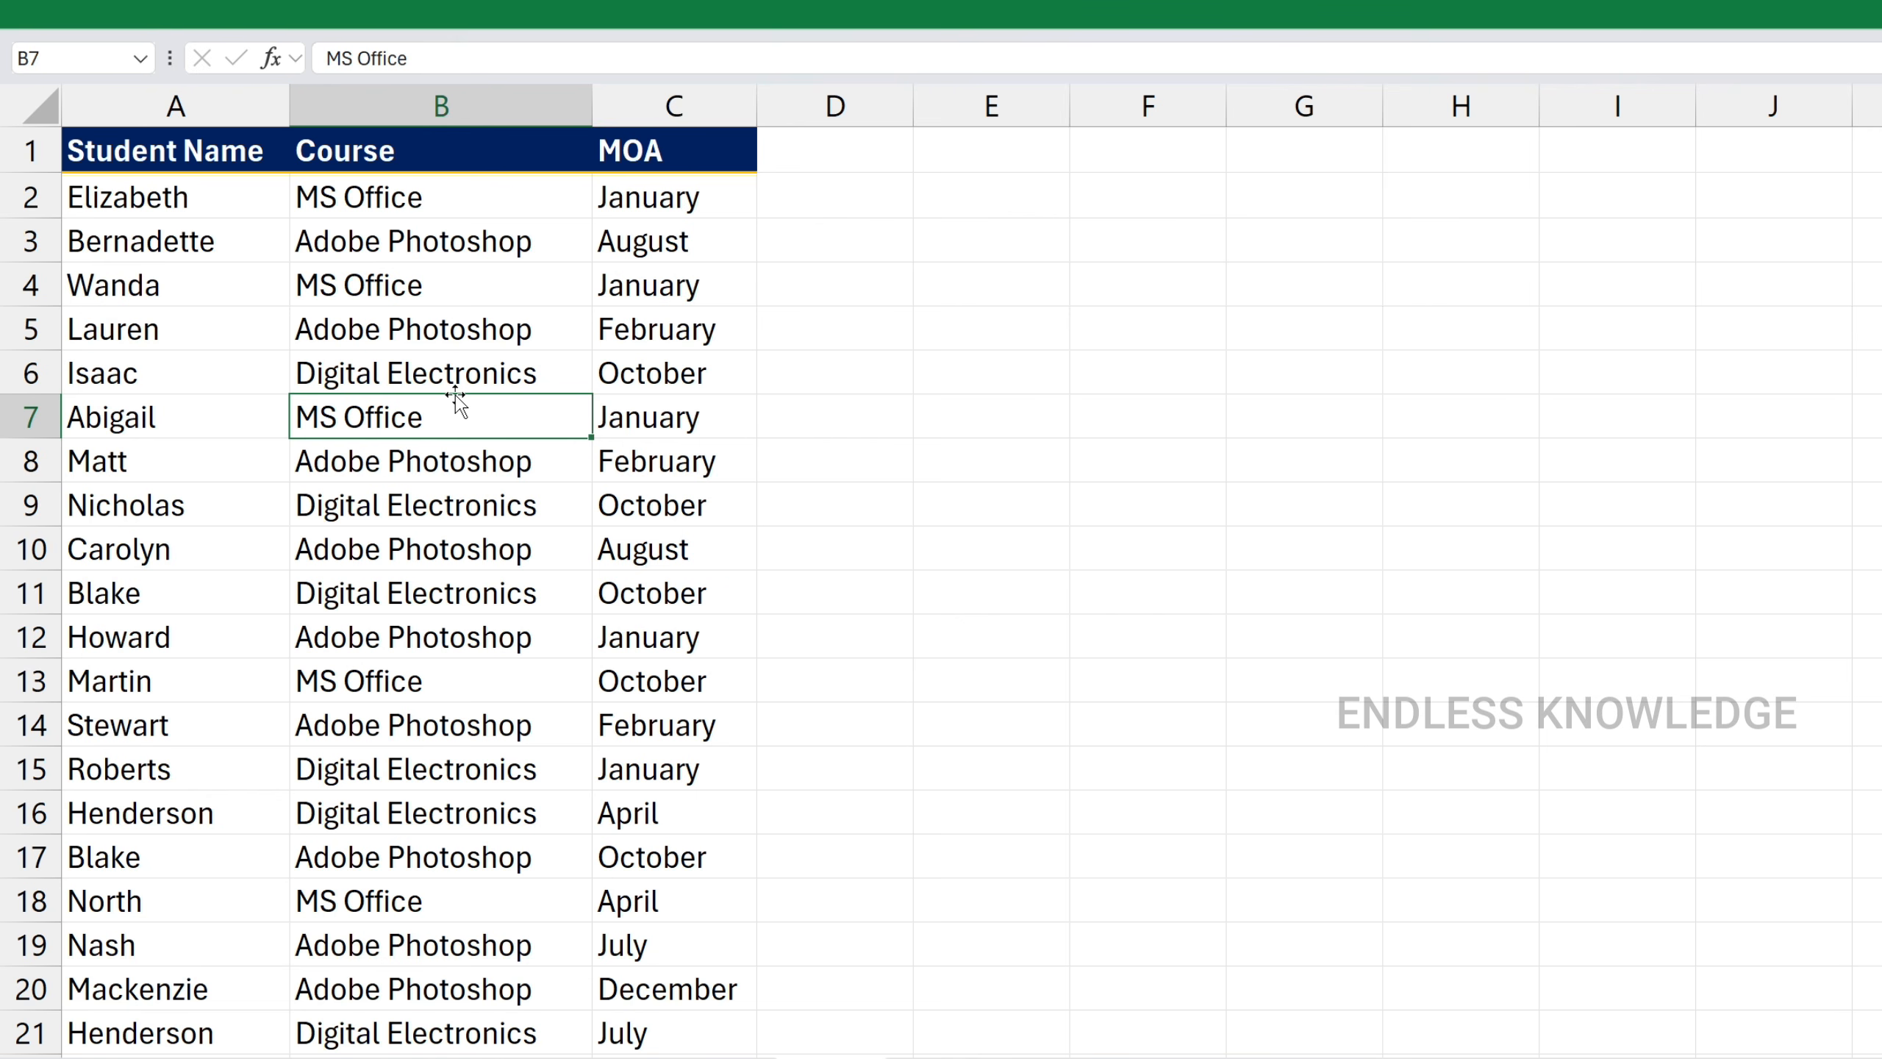
{"action": "key", "text": "alt+a"}
{"action": "key", "text": "s"}
{"action": "key", "text": "s"}
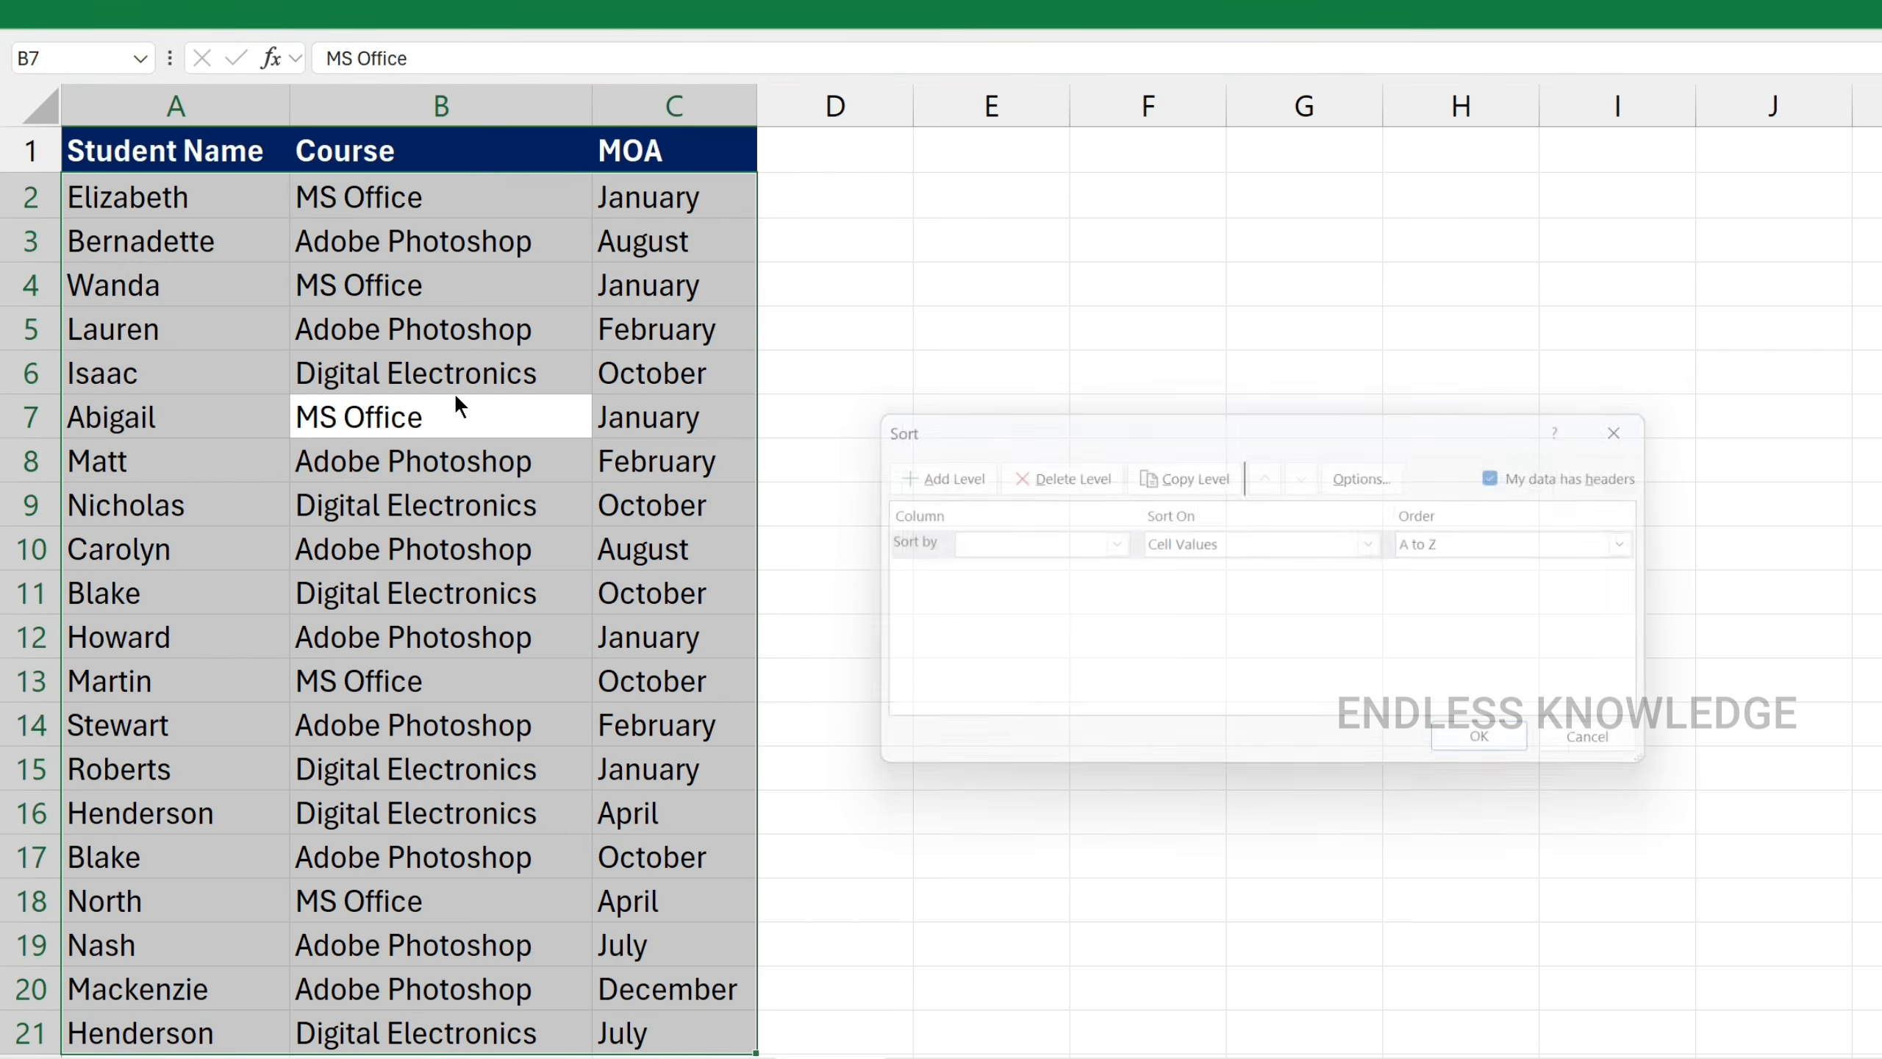
Choose Course as the sort column and open the custom lists for its order
{"action": "left_click", "coordinate": [1112, 543]}
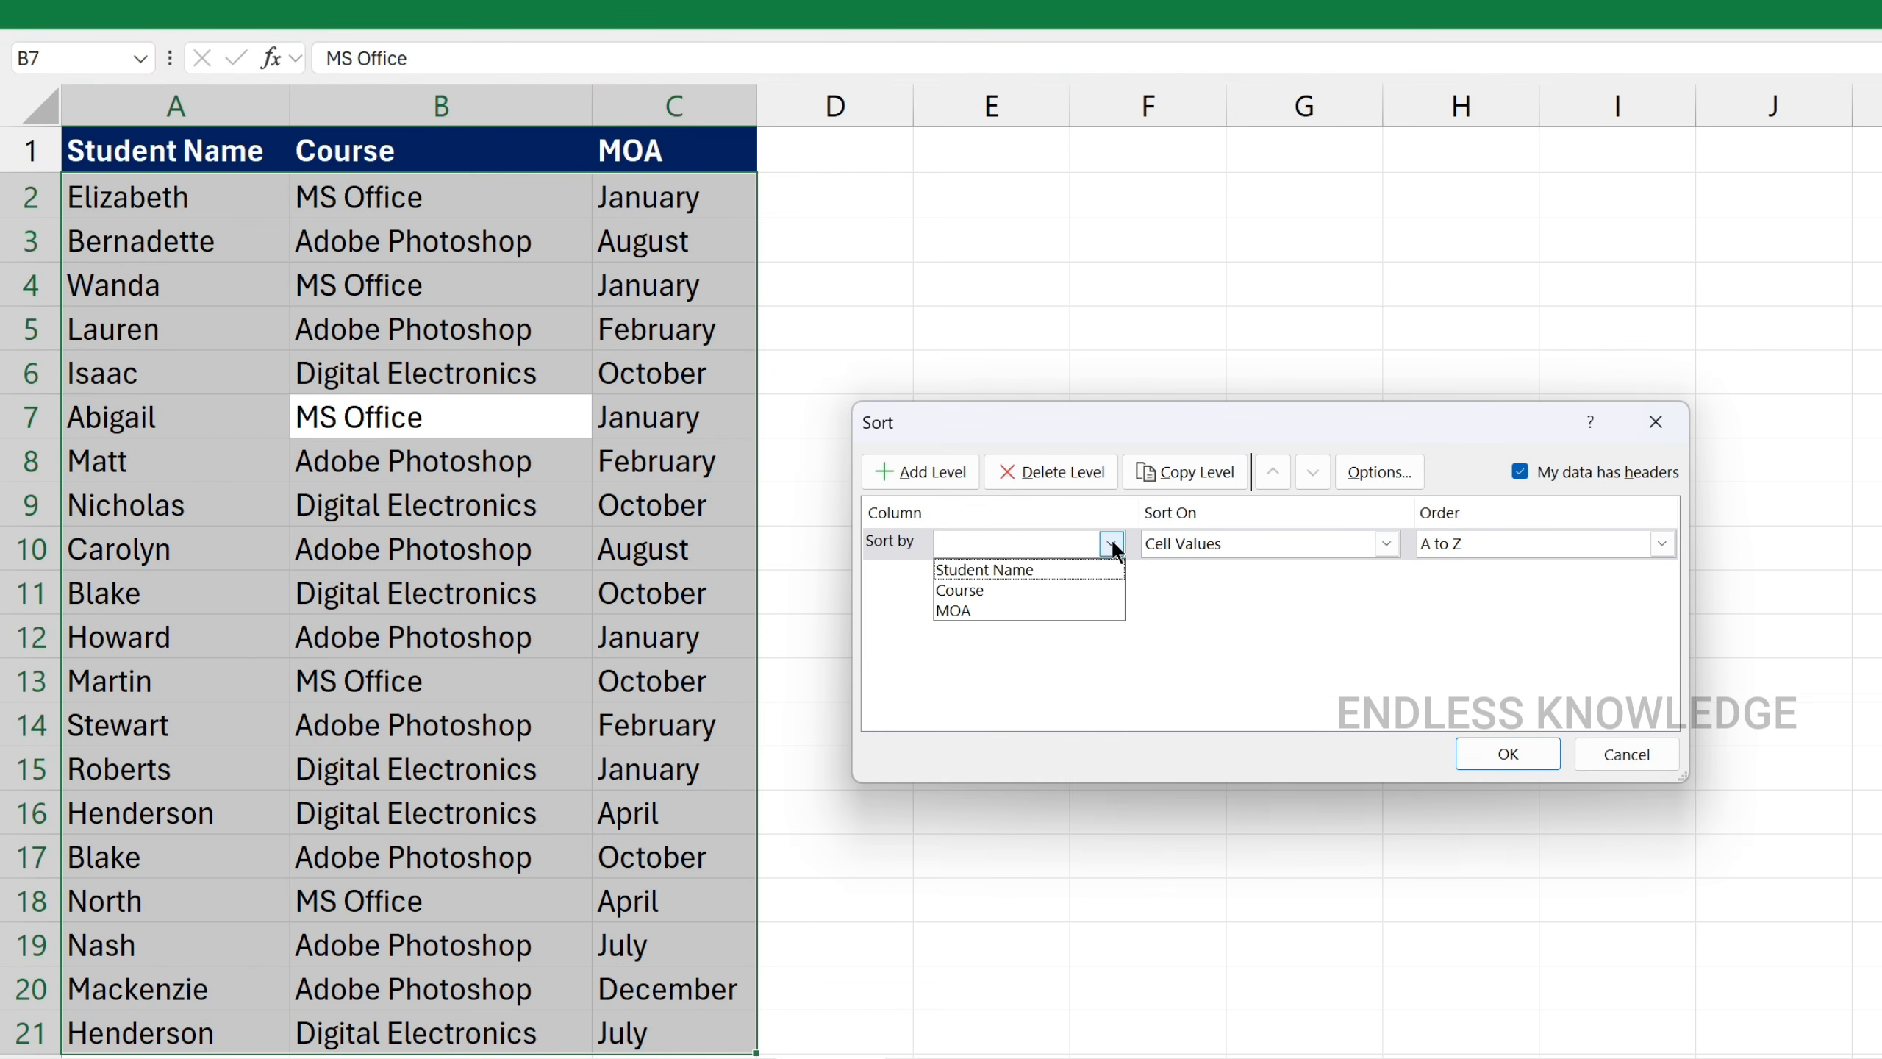
{"action": "left_click", "coordinate": [1022, 587]}
{"action": "left_click", "coordinate": [1662, 544]}
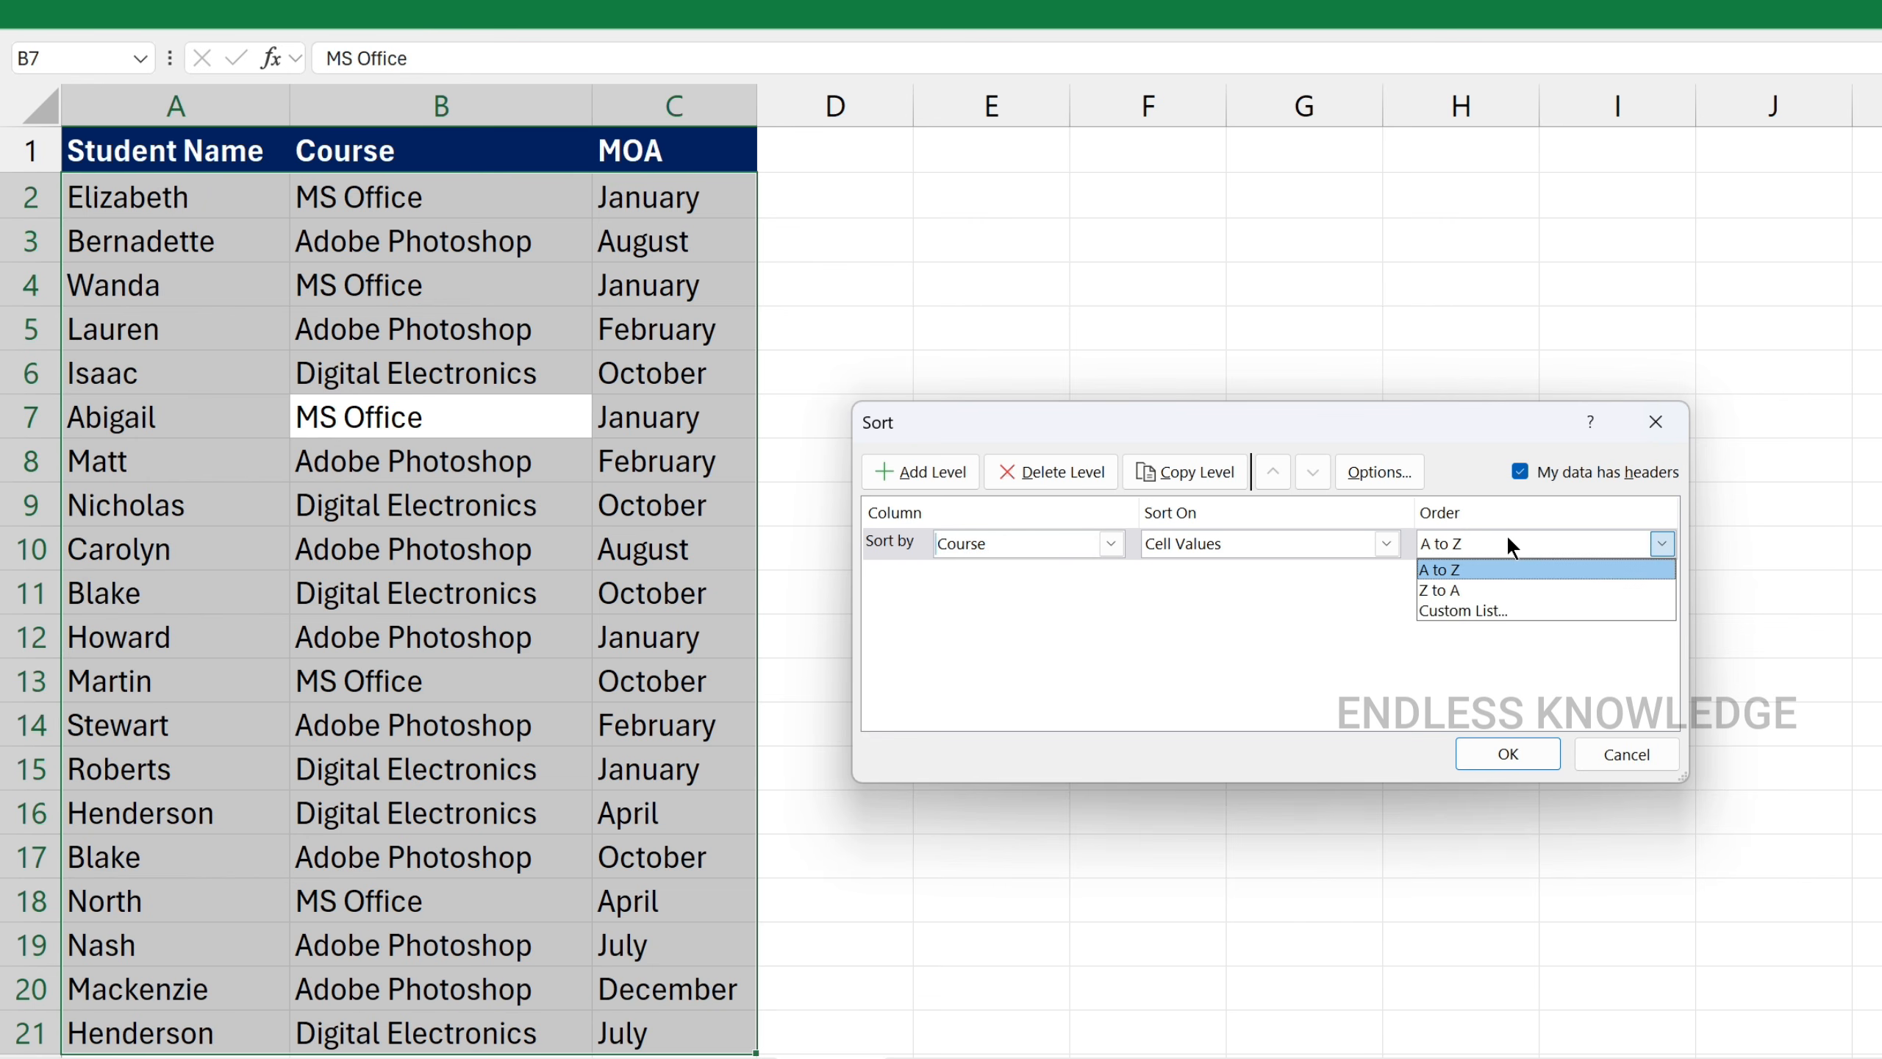
{"action": "left_click", "coordinate": [1490, 610]}
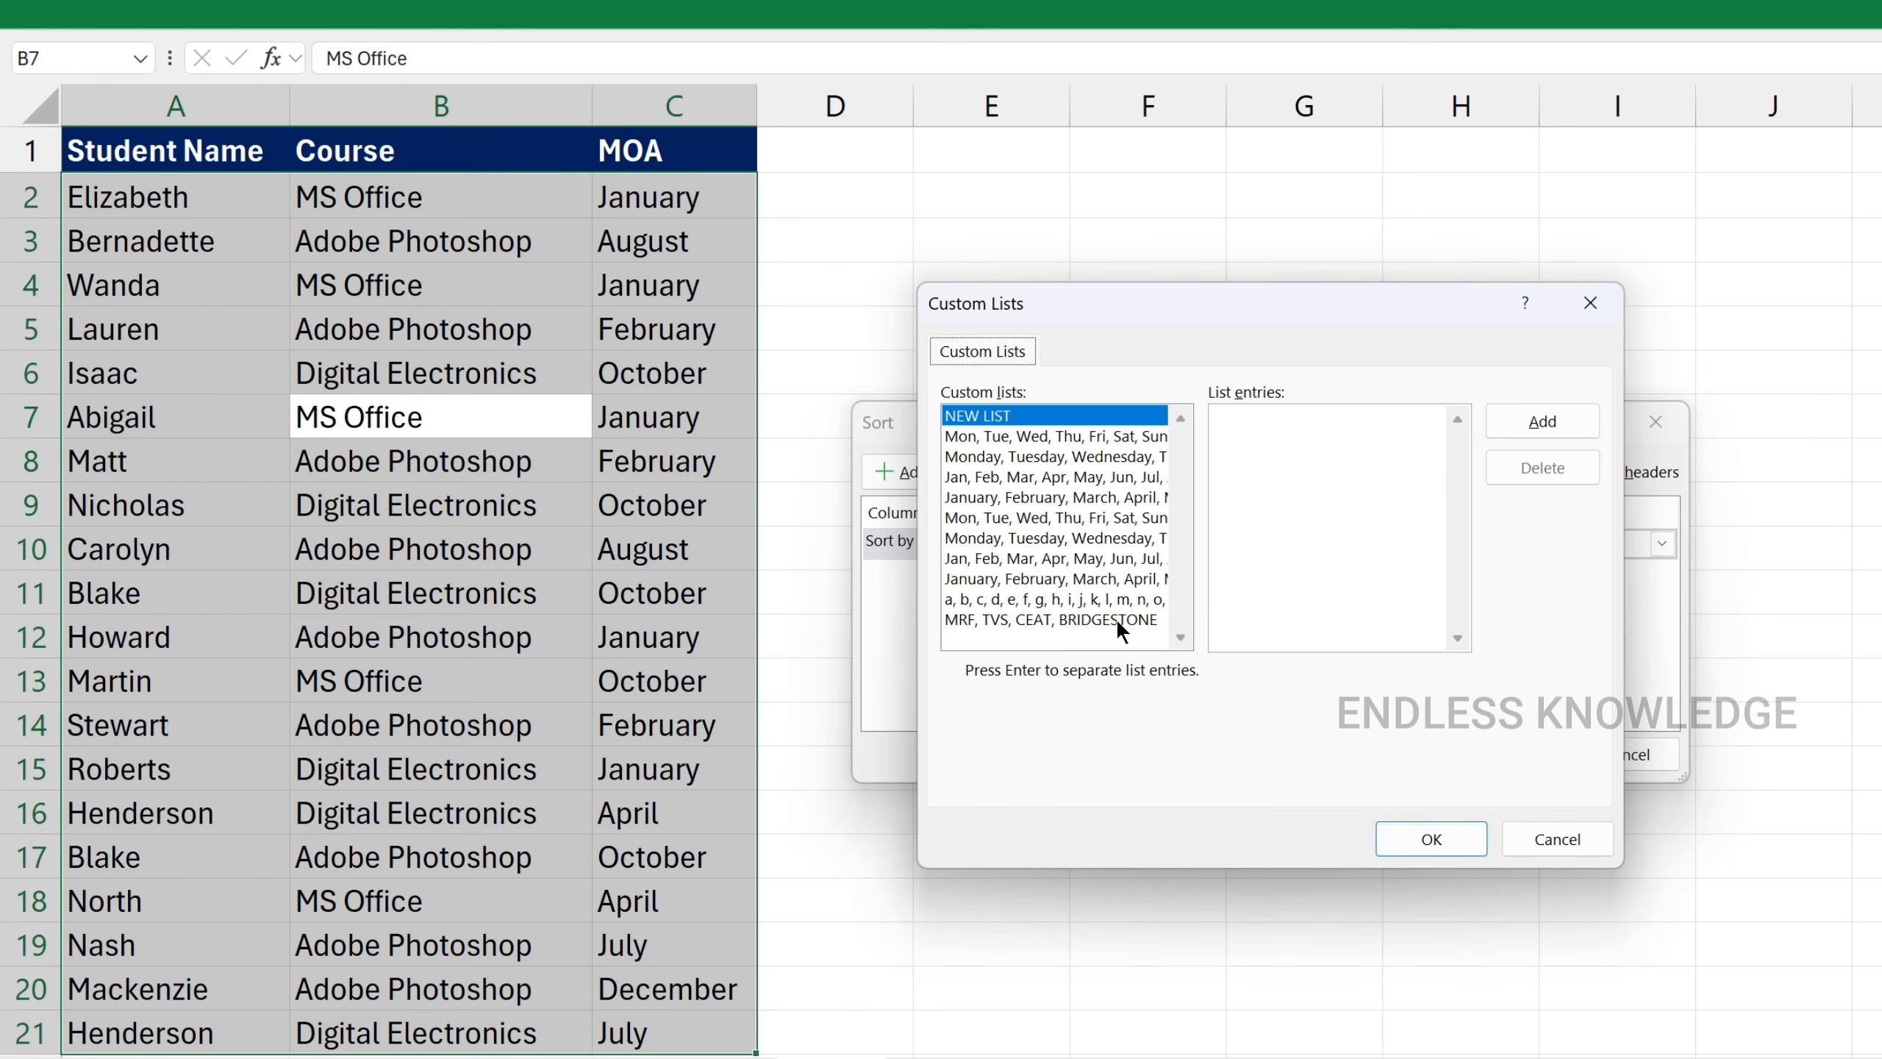
Add a new custom list with the entries MS Office, Digital Electronics, Adobe Photoshop
{"action": "left_click", "coordinate": [1539, 420]}
{"action": "type", "text": "MS Office"}
{"action": "key", "text": "Return"}
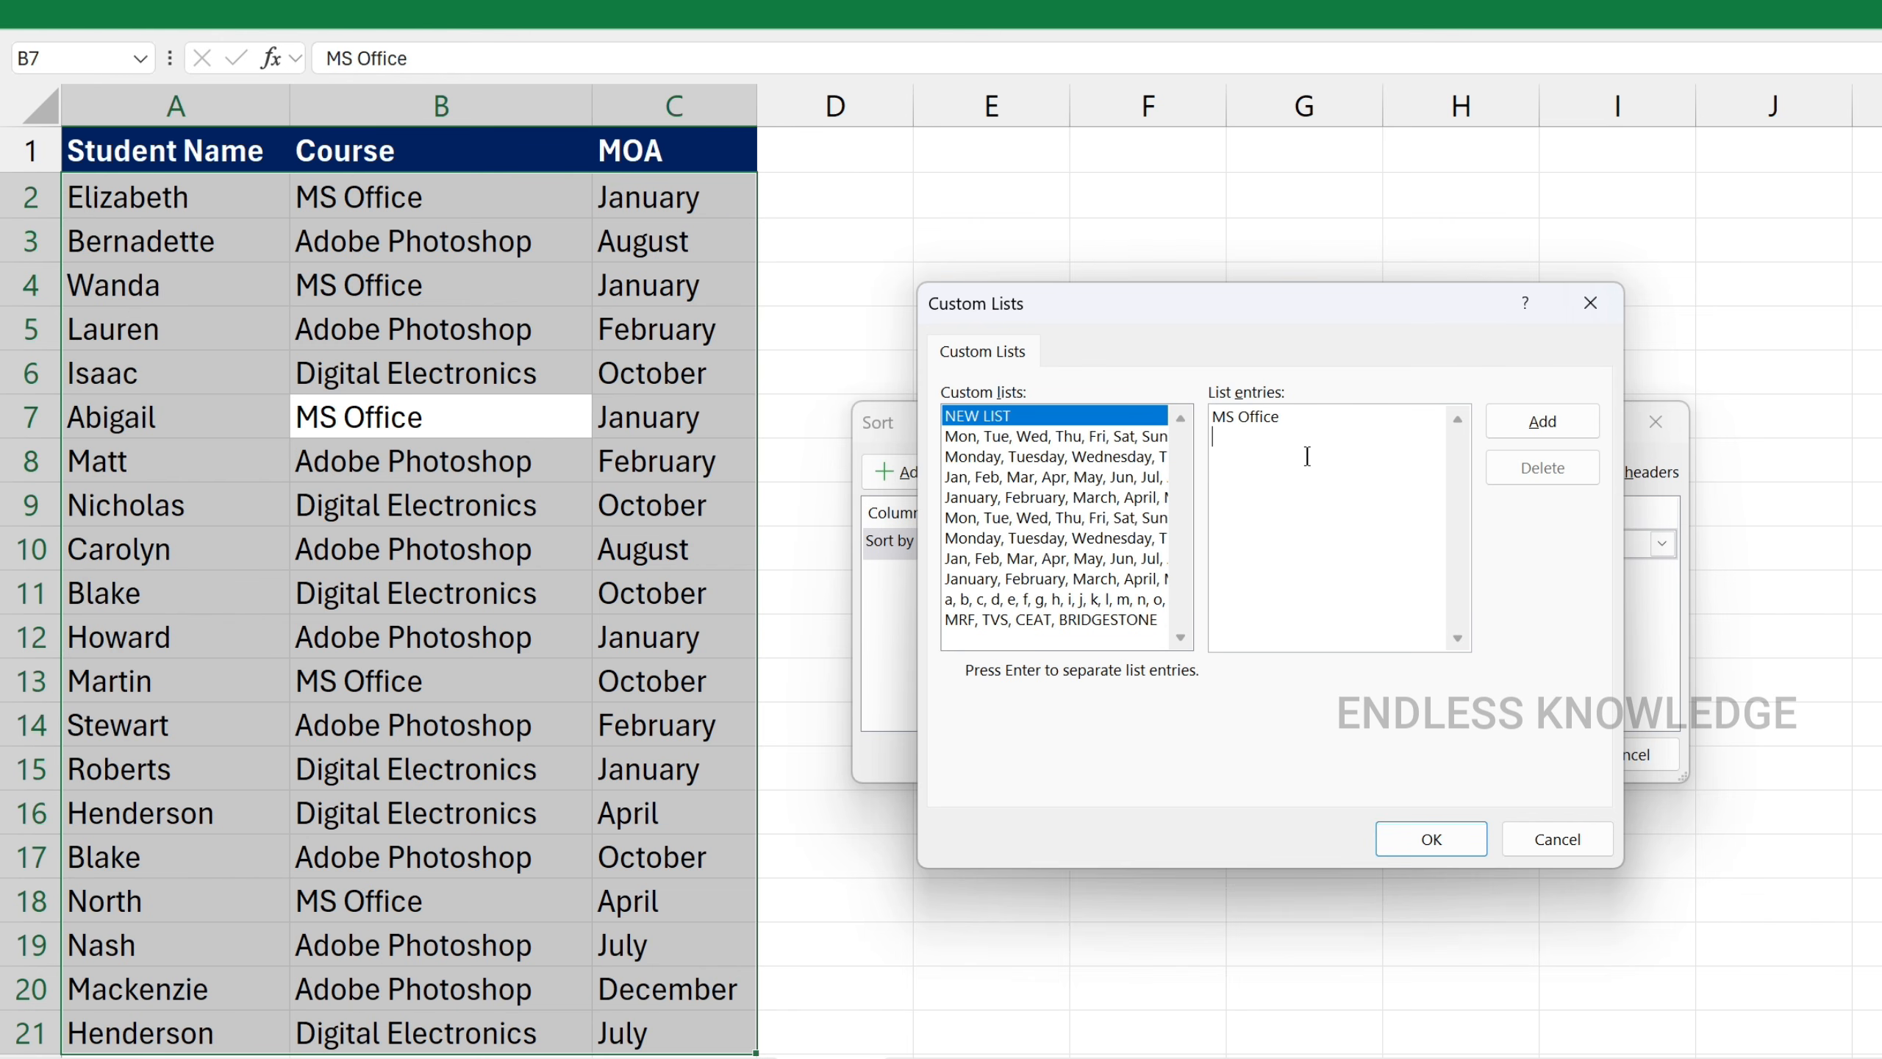
{"action": "type", "text": "Digital Electronix"}
{"action": "key", "text": "BackSpace"}
{"action": "type", "text": "cs"}
{"action": "key", "text": "Return"}
{"action": "type", "text": "Adobe"}
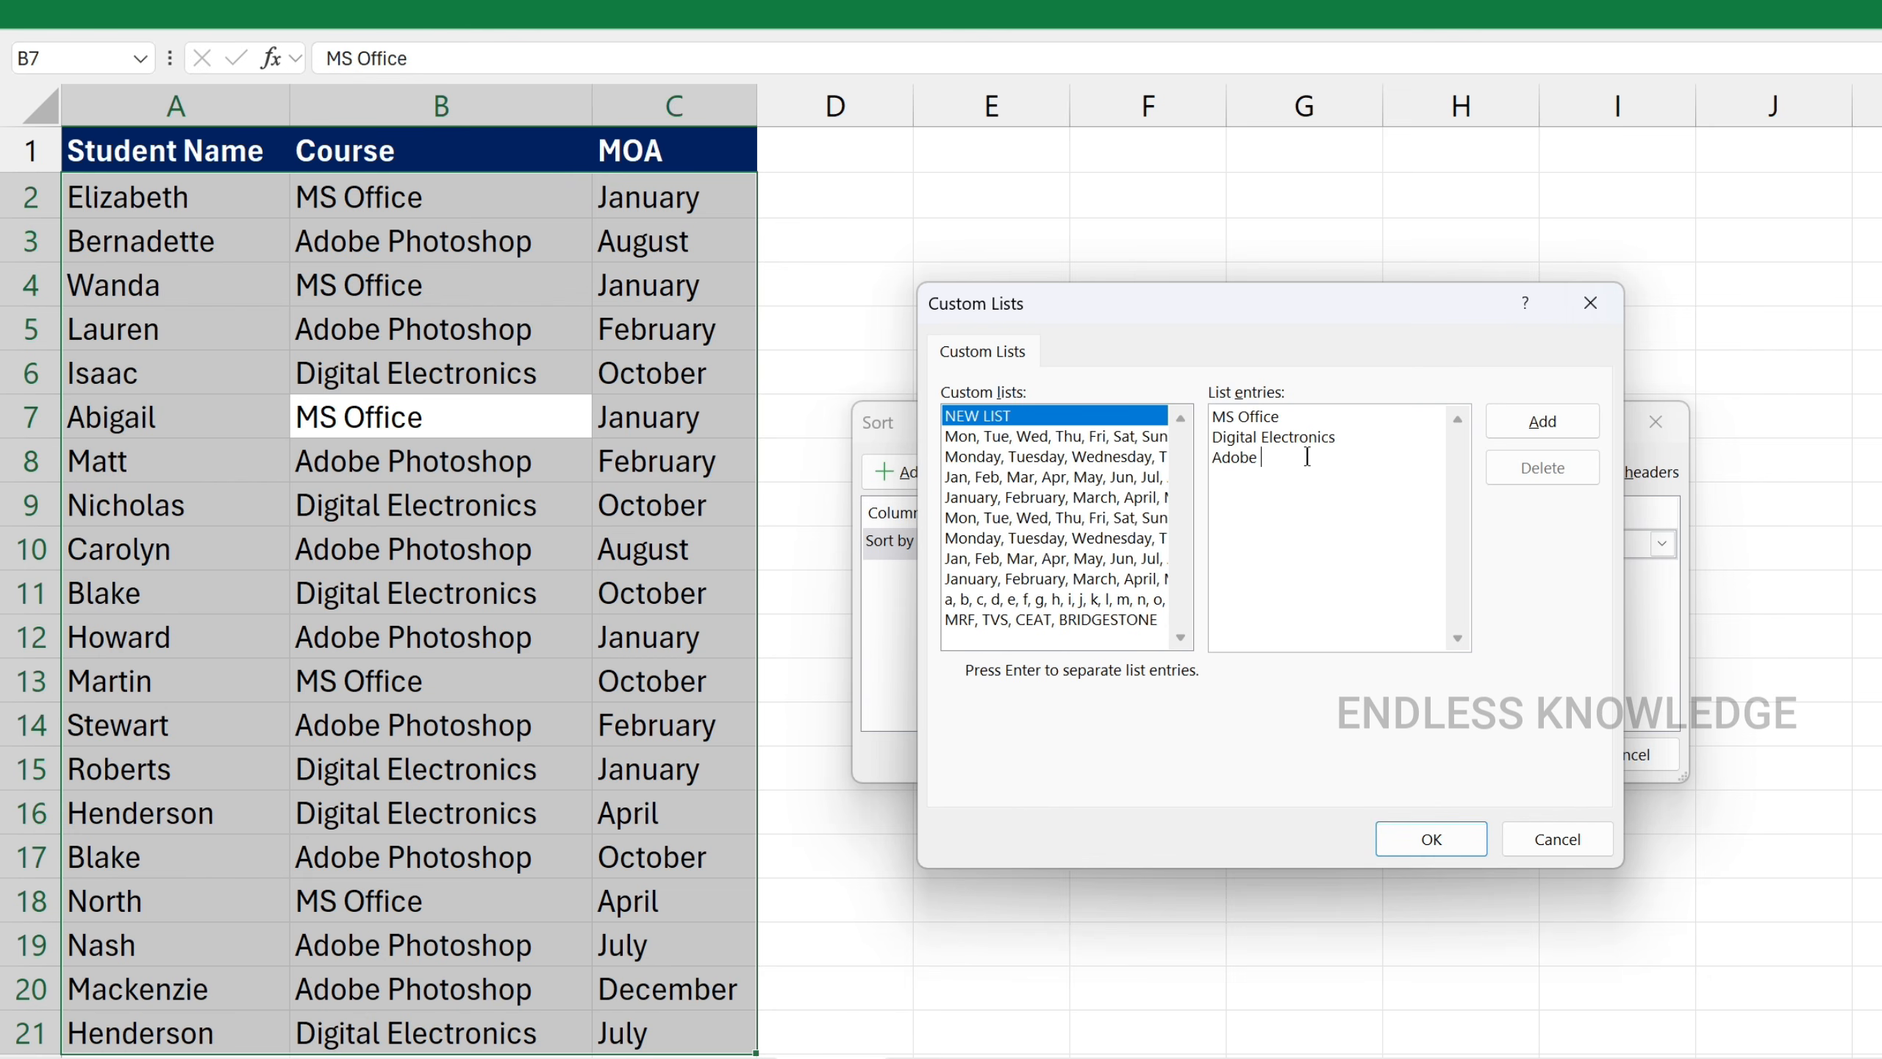
{"action": "type", "text": " Ph"}
{"action": "type", "text": "otoshop"}
{"action": "left_click", "coordinate": [1556, 423]}
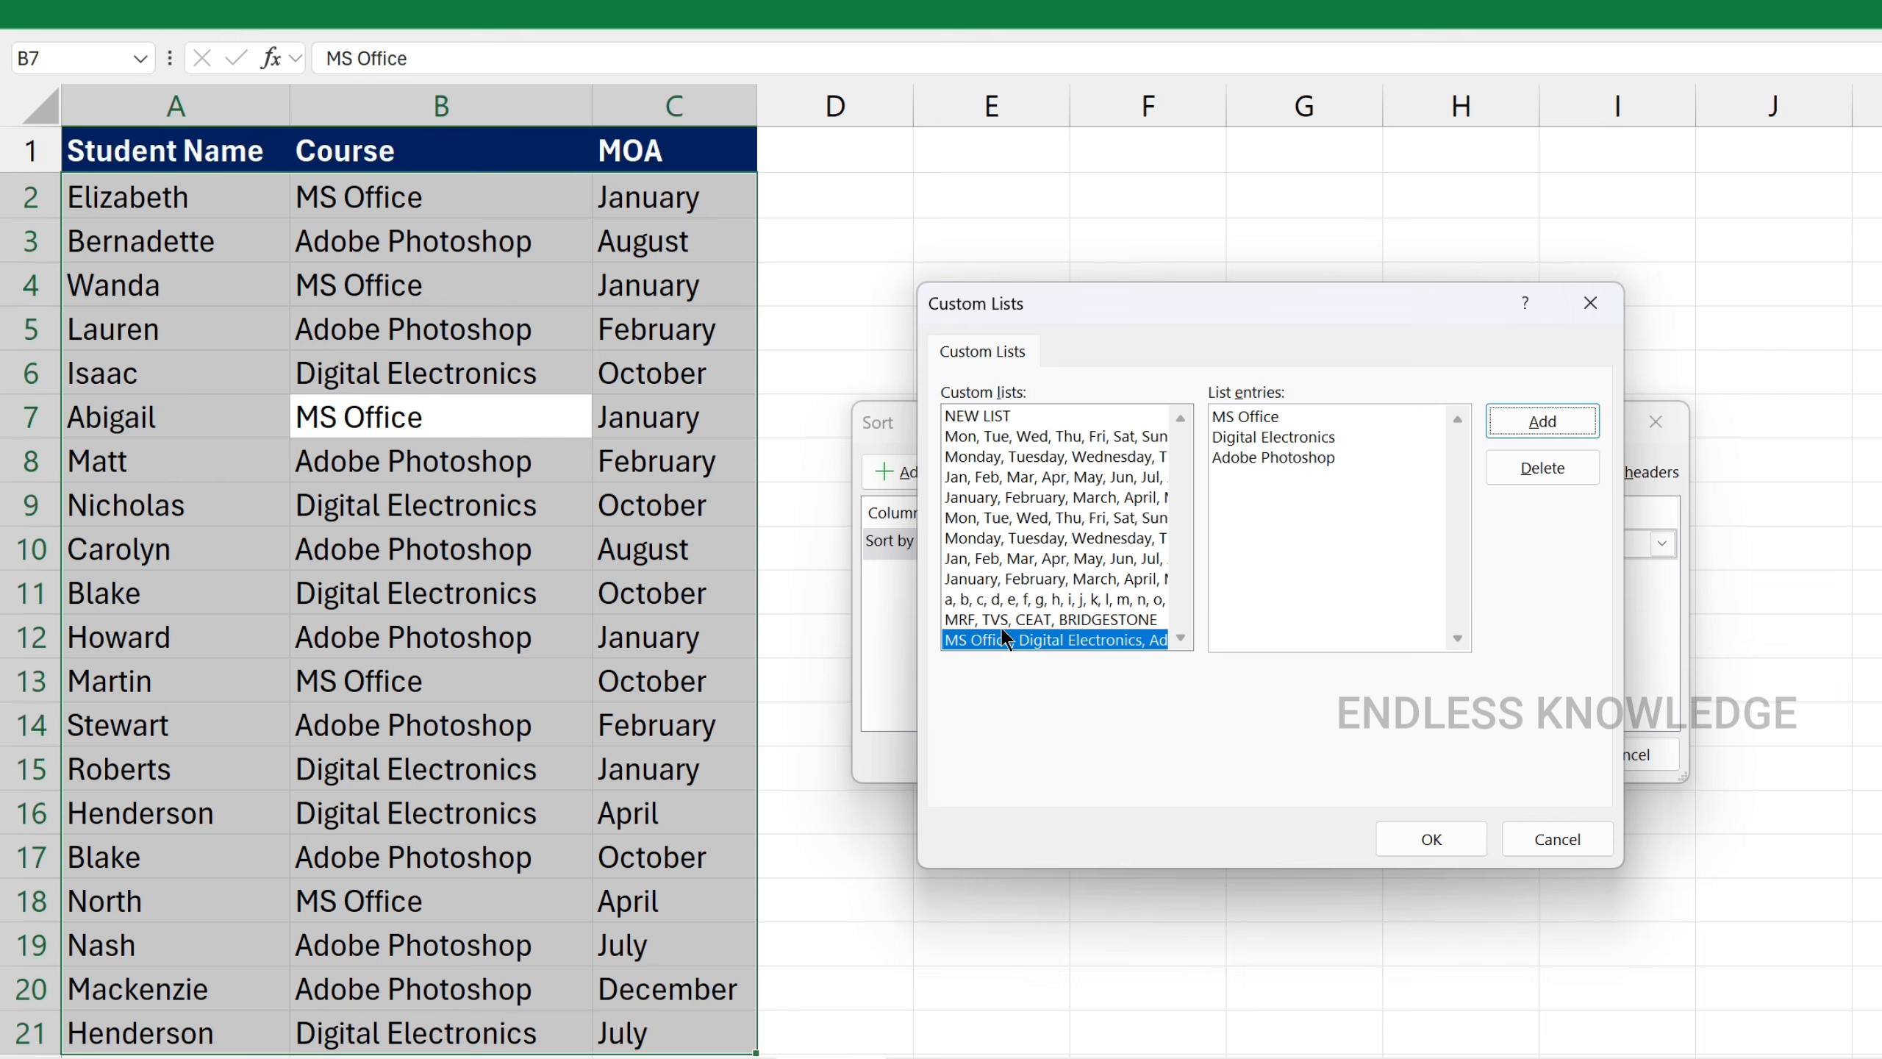
Set the Course order to the custom list MS Office, Digital Electronics, Adobe Photoshop and apply the sort
{"action": "left_click", "coordinate": [1104, 620]}
{"action": "left_click", "coordinate": [1093, 641]}
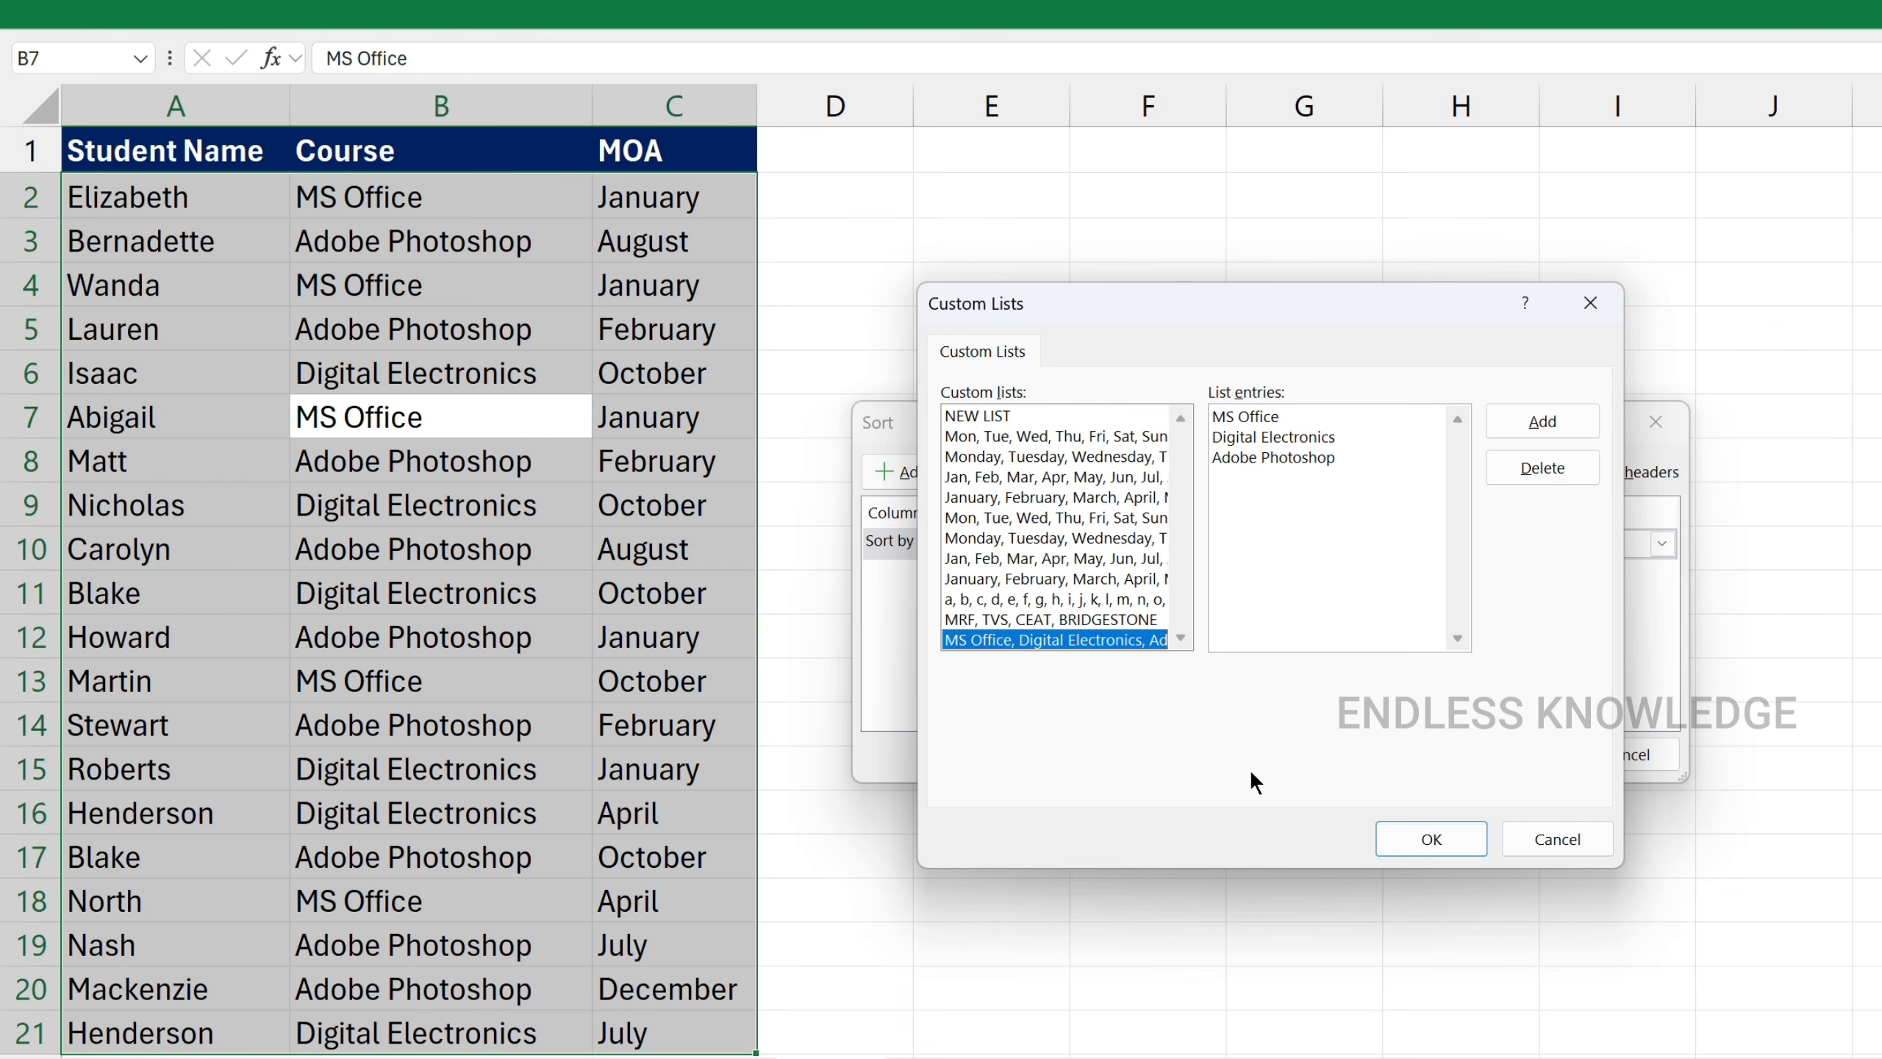
{"action": "left_click", "coordinate": [1431, 842]}
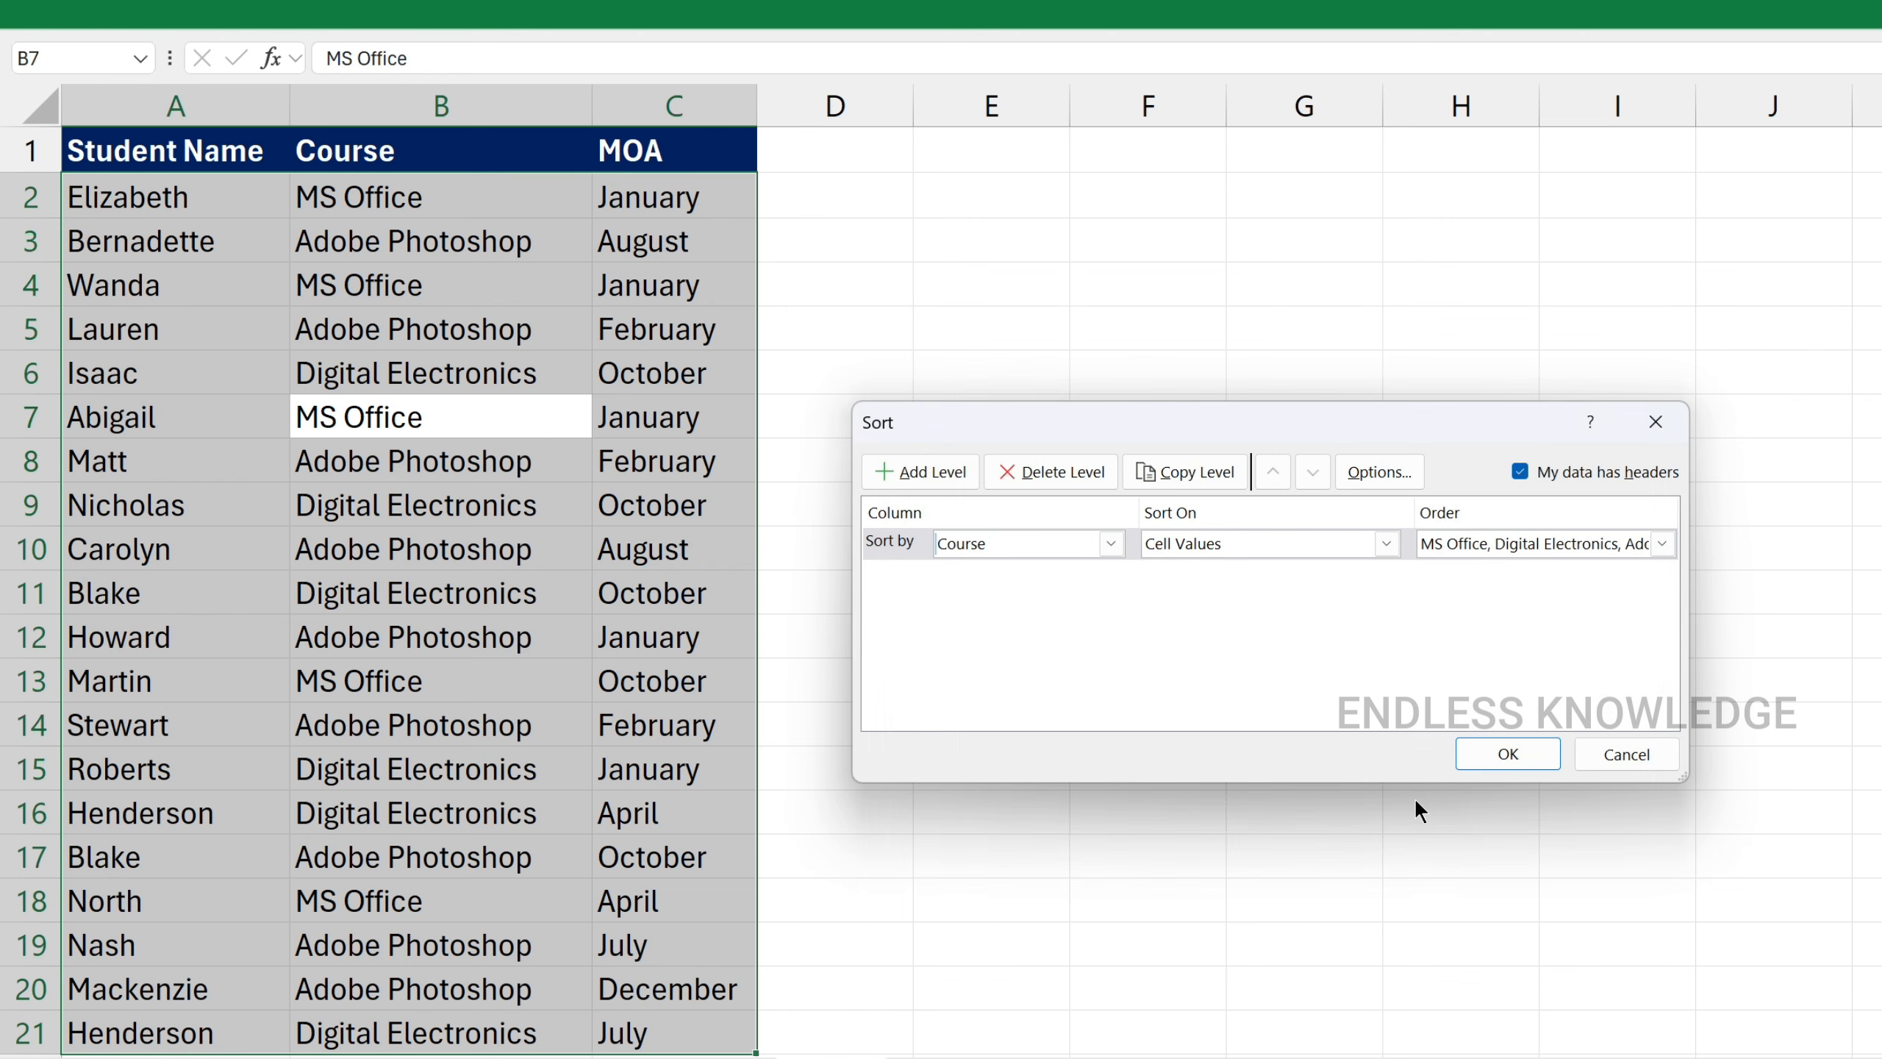
{"action": "left_click", "coordinate": [1526, 544]}
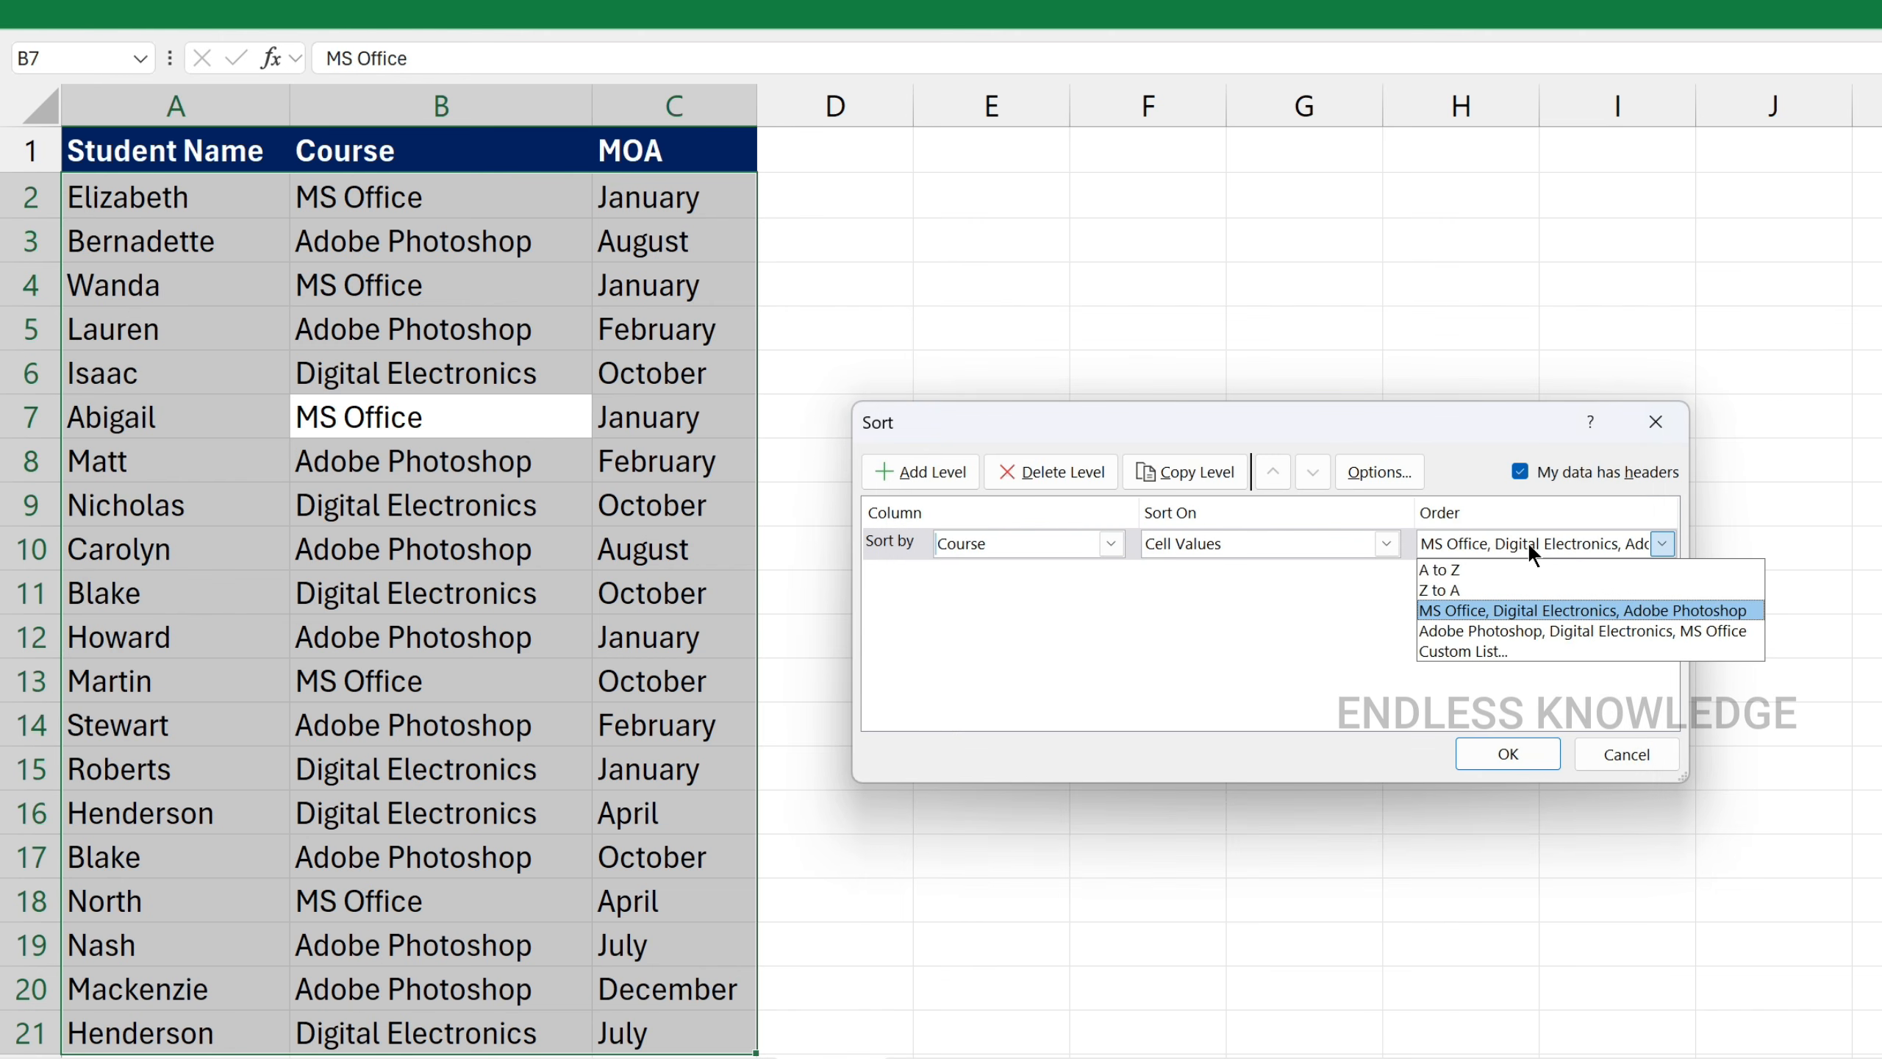
{"action": "left_click", "coordinate": [1523, 611]}
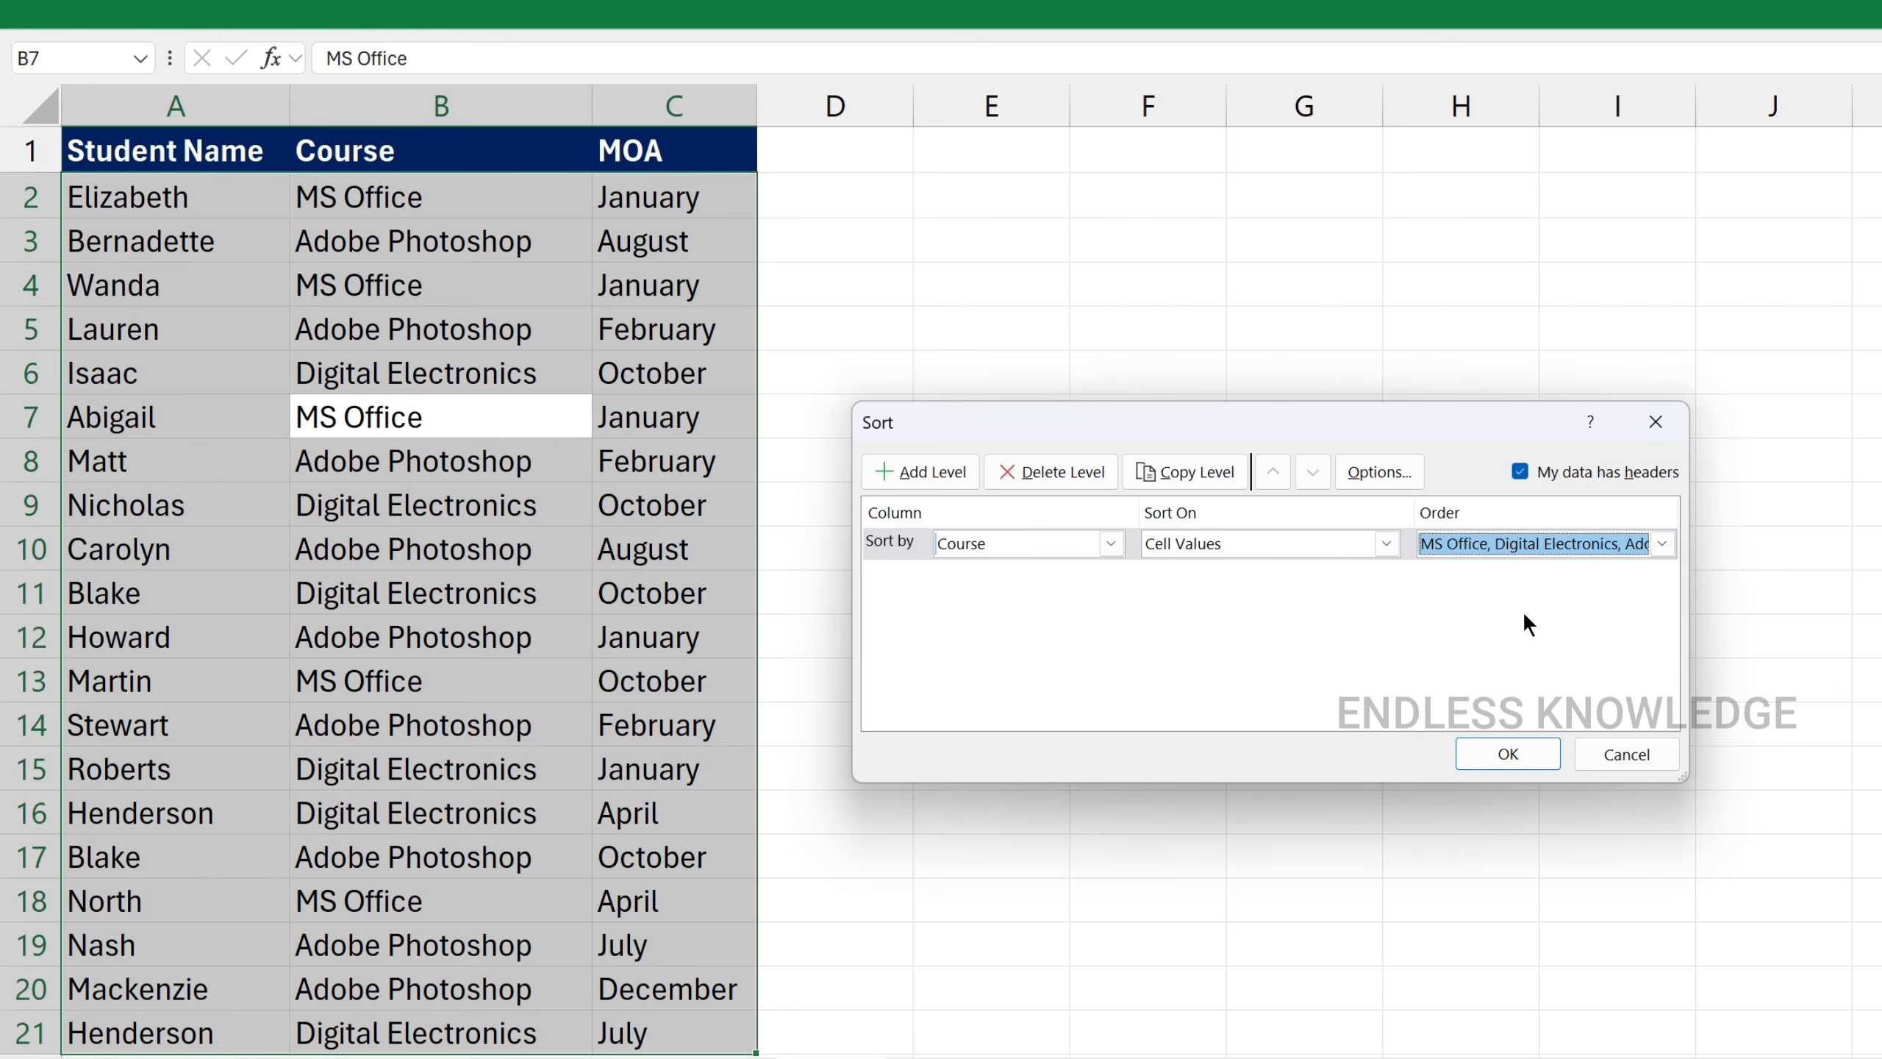
{"action": "left_click", "coordinate": [1508, 756]}
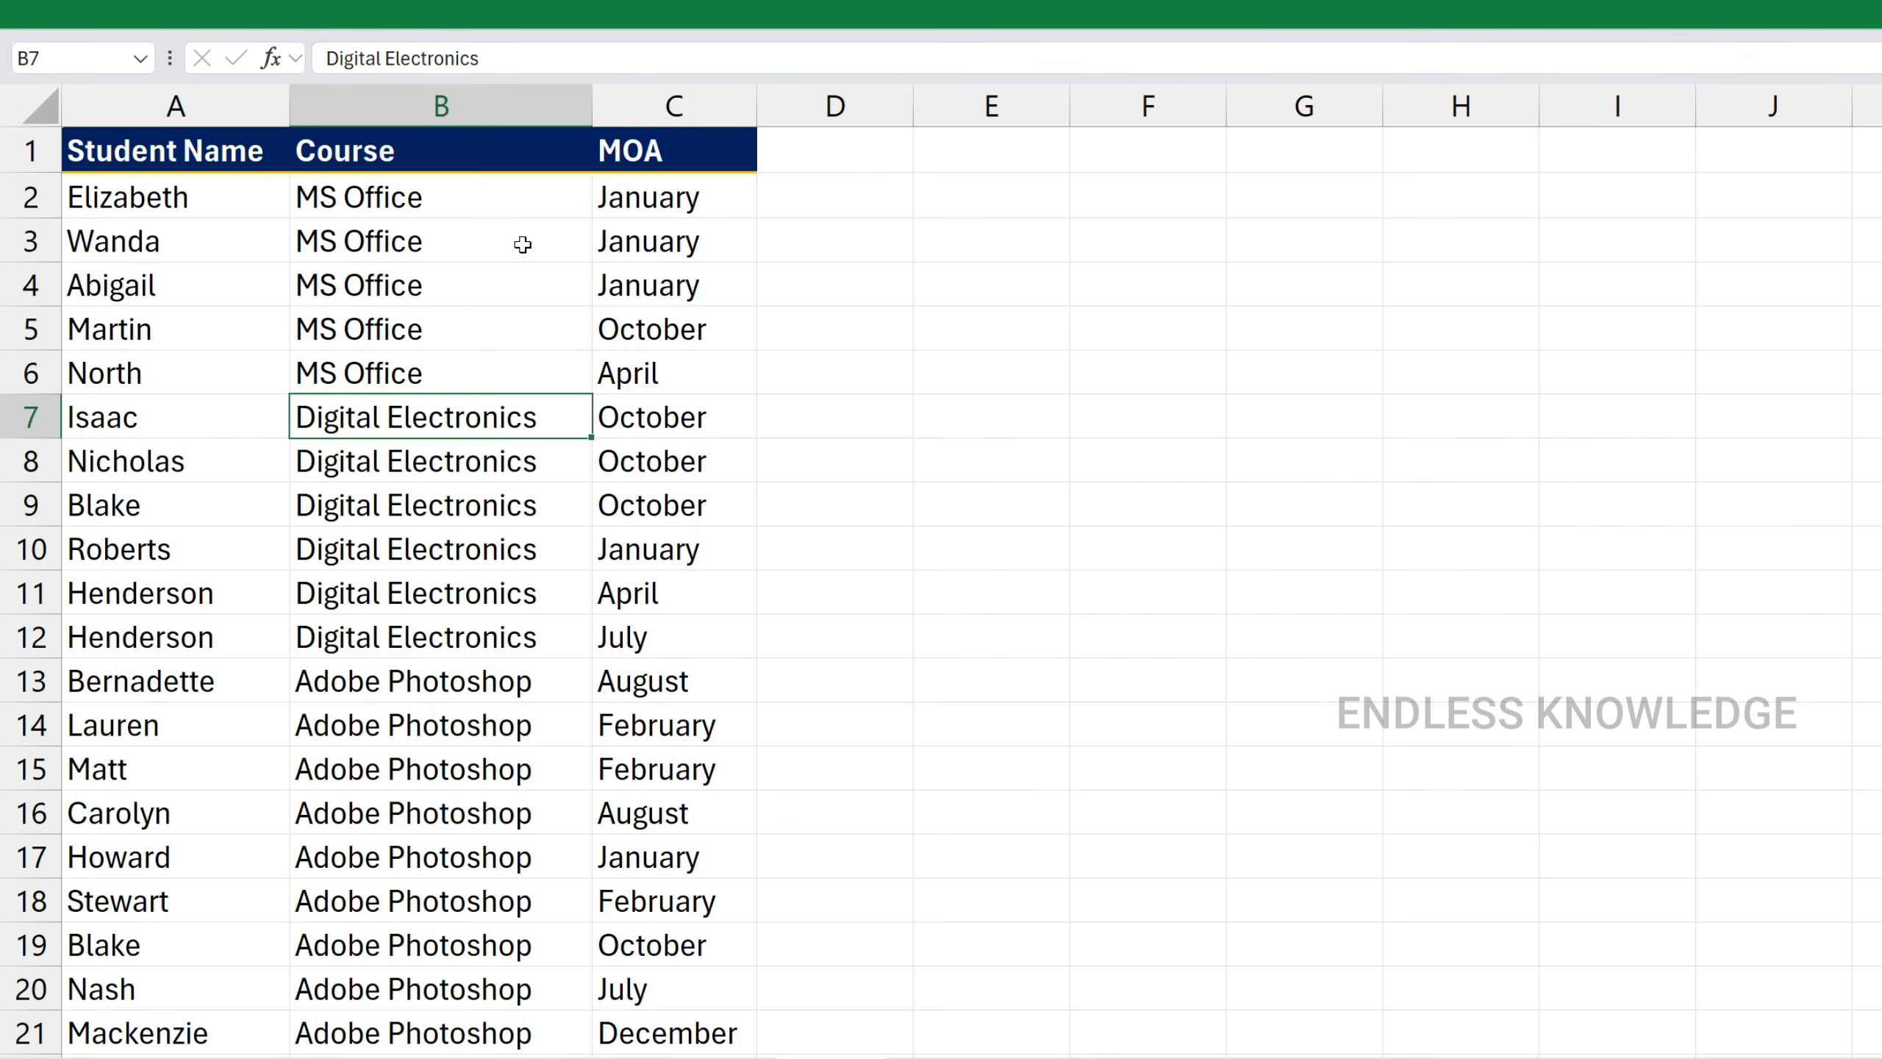
Review the course grouping in the student table and undo the Course sort
{"action": "left_click", "coordinate": [476, 723]}
{"action": "scroll", "coordinate": [474, 773], "scroll_direction": "down", "scroll_amount": 2}
{"action": "scroll", "coordinate": [474, 773], "scroll_direction": "up", "scroll_amount": 2}
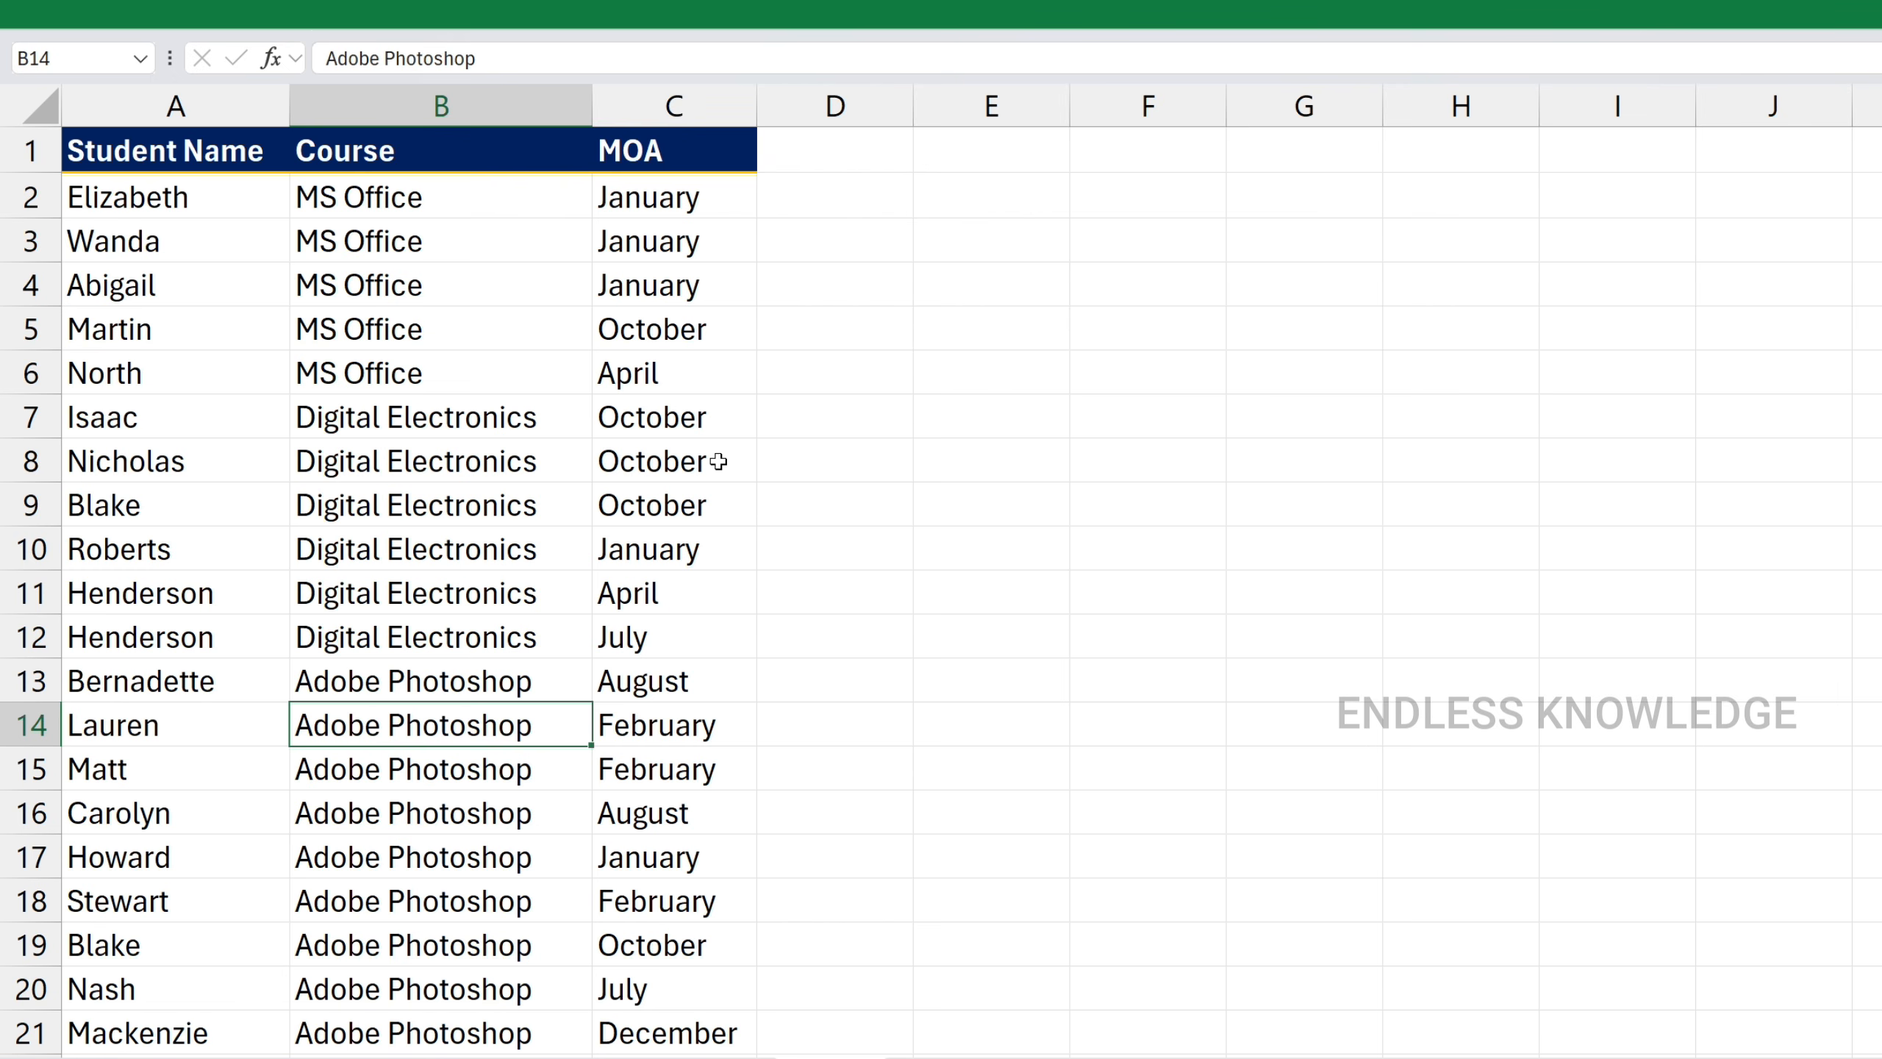
{"action": "left_click", "coordinate": [478, 440]}
{"action": "key", "text": "ctrl+a"}
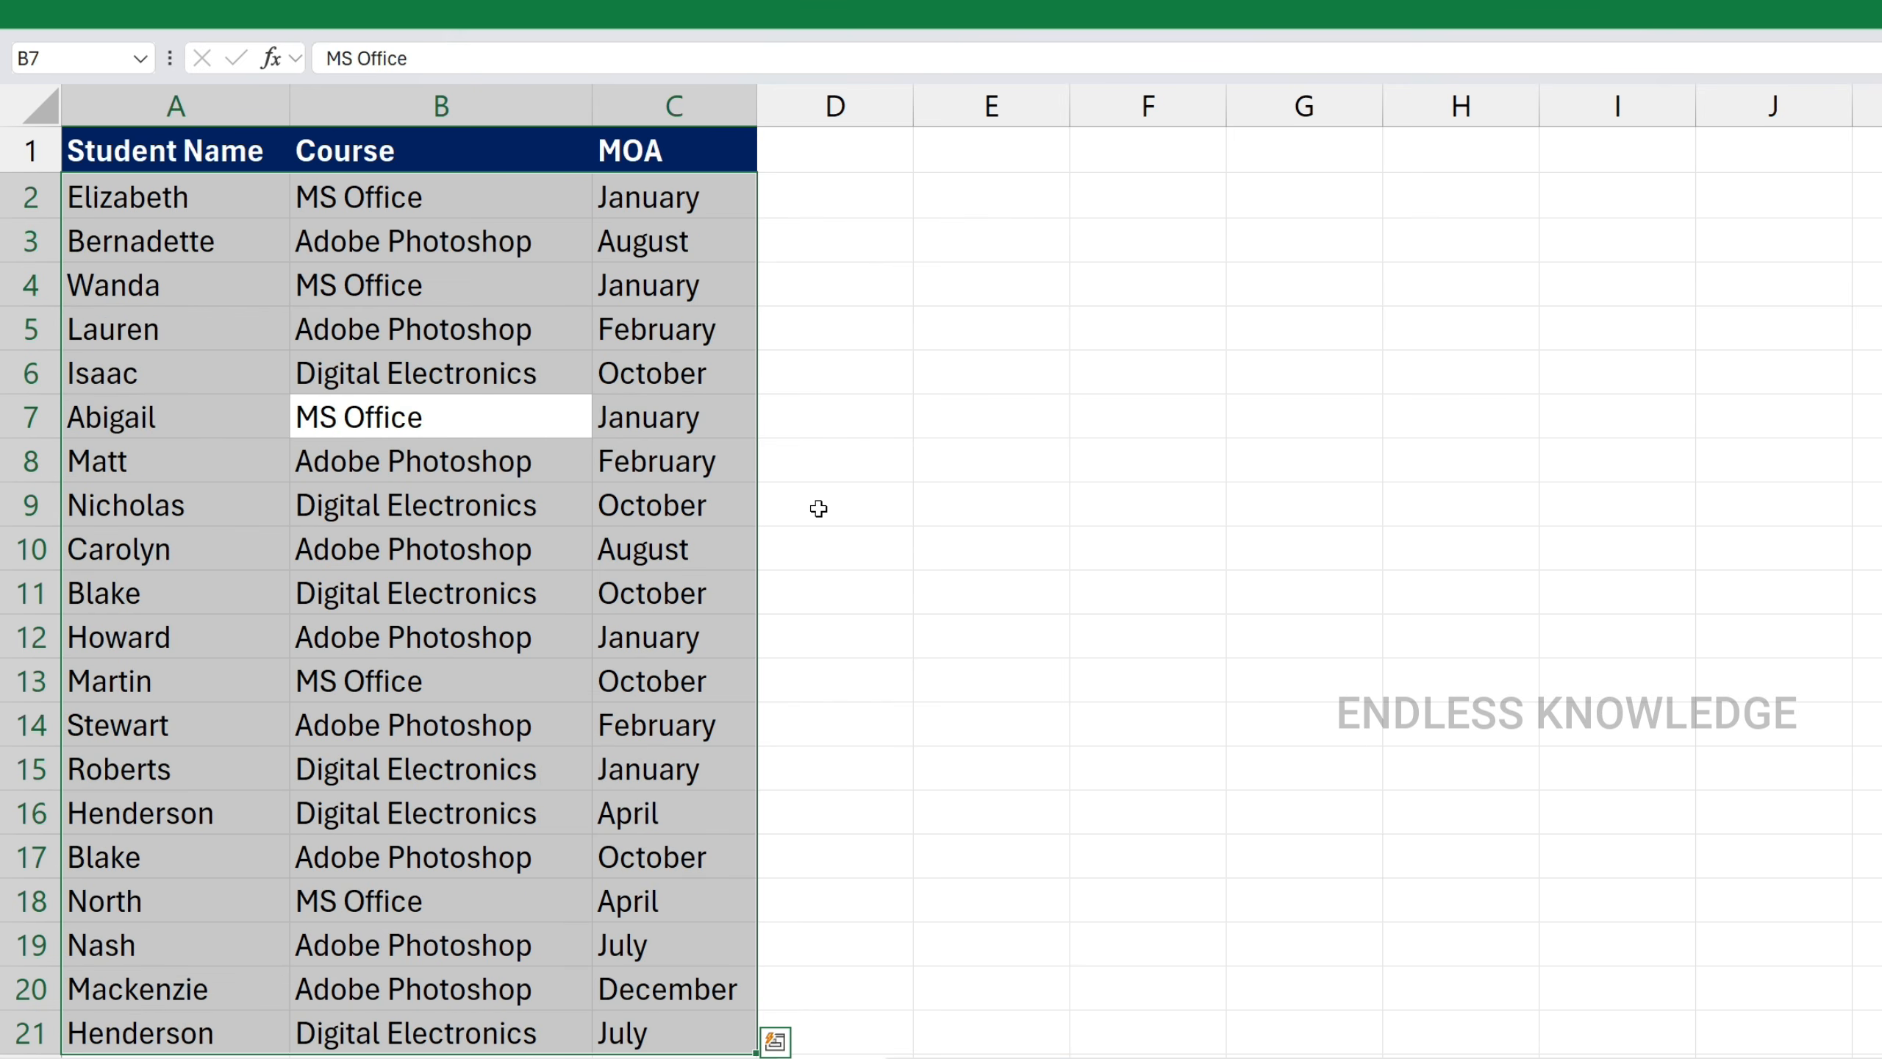
{"action": "left_click", "coordinate": [811, 507]}
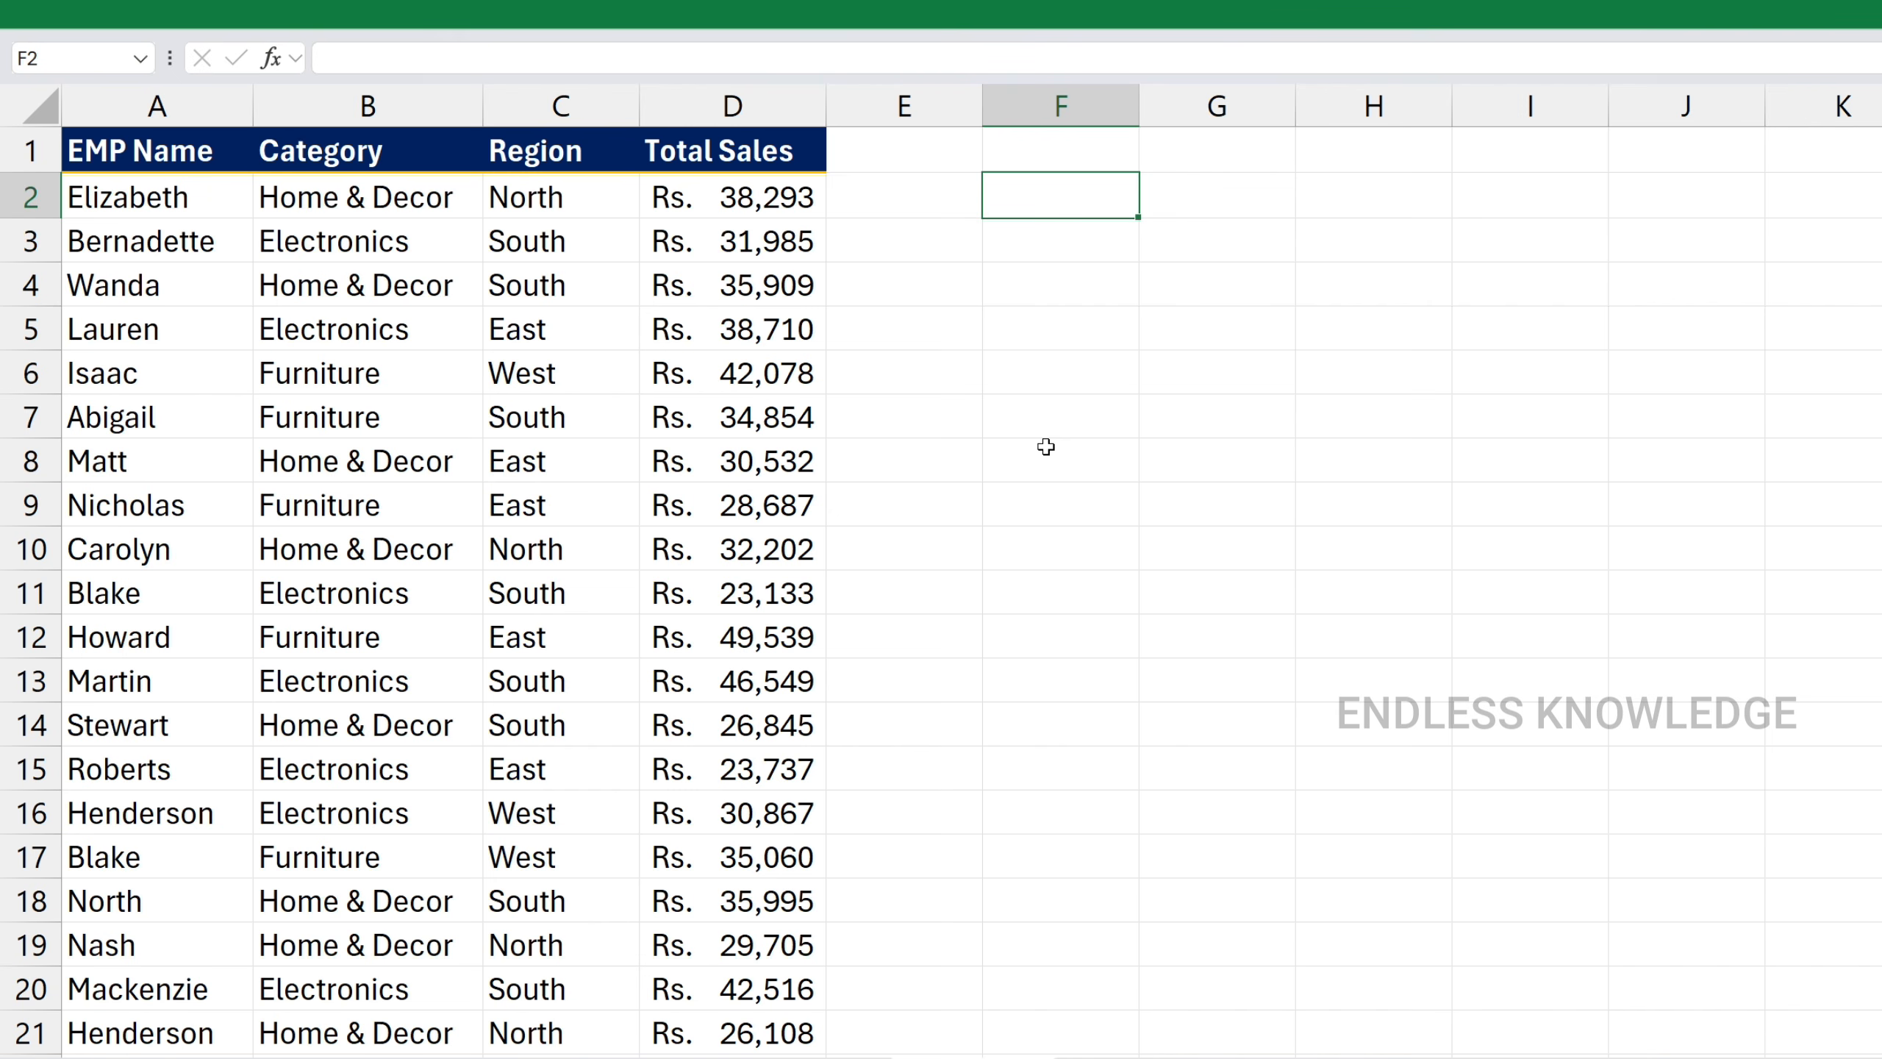
On the employee sales sheet, enter =SORT(A2:D21,1,1) in F2 to sort the data ascending by EMP Name
{"action": "type", "text": "=sor"}
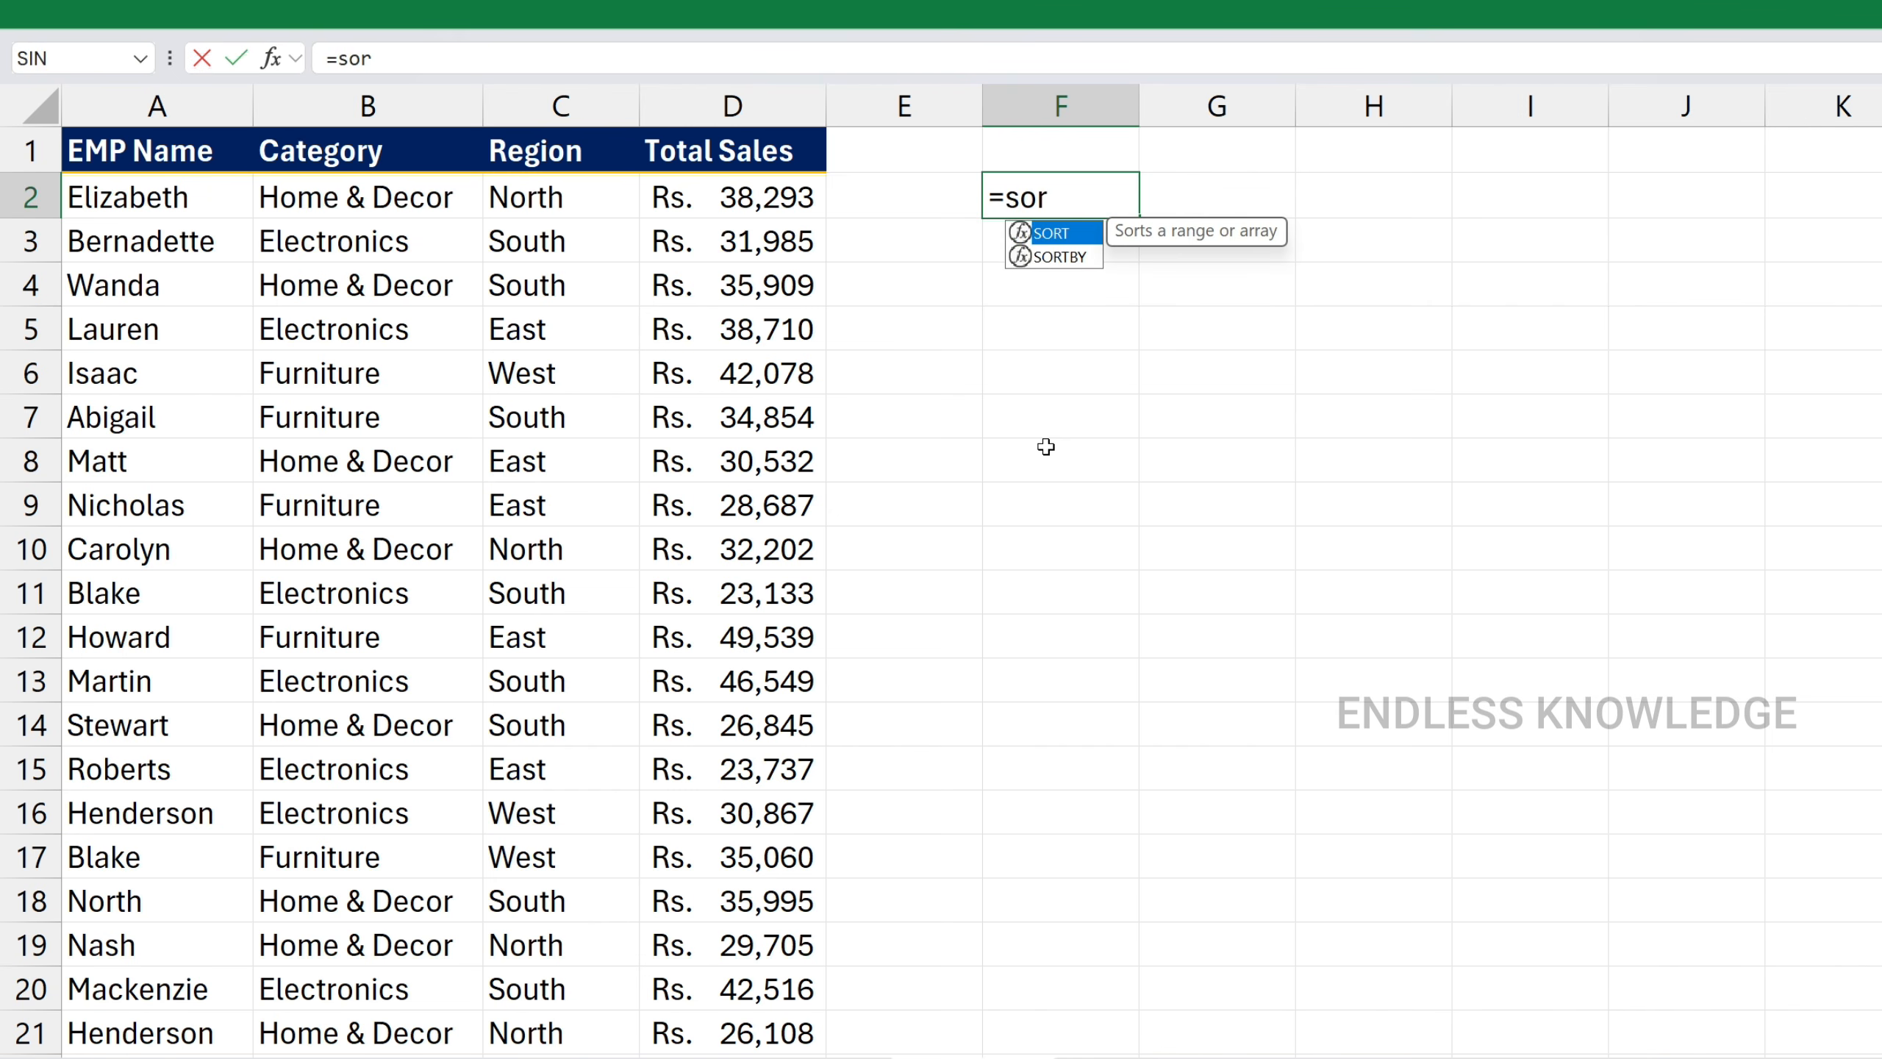
{"action": "key", "text": "Tab"}
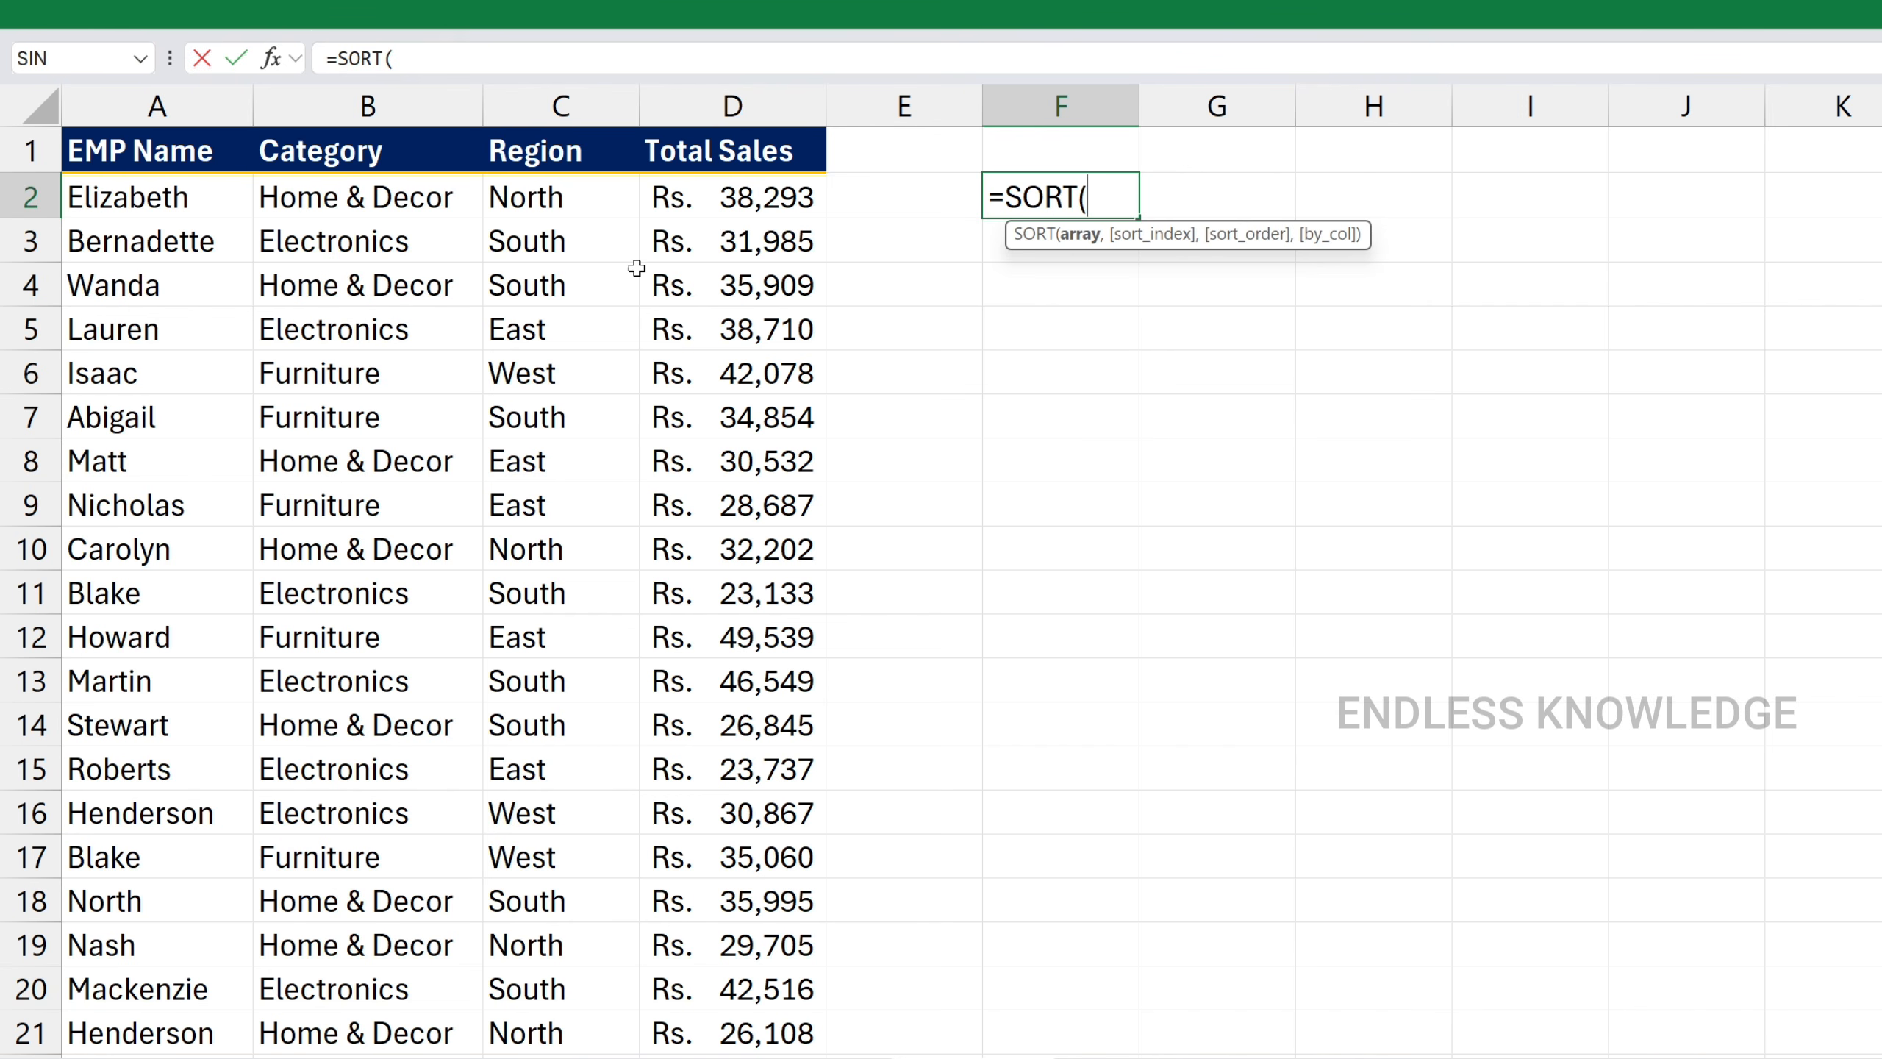
{"action": "left_click_drag", "start_coordinate": [118, 194], "coordinate": [742, 1027]}
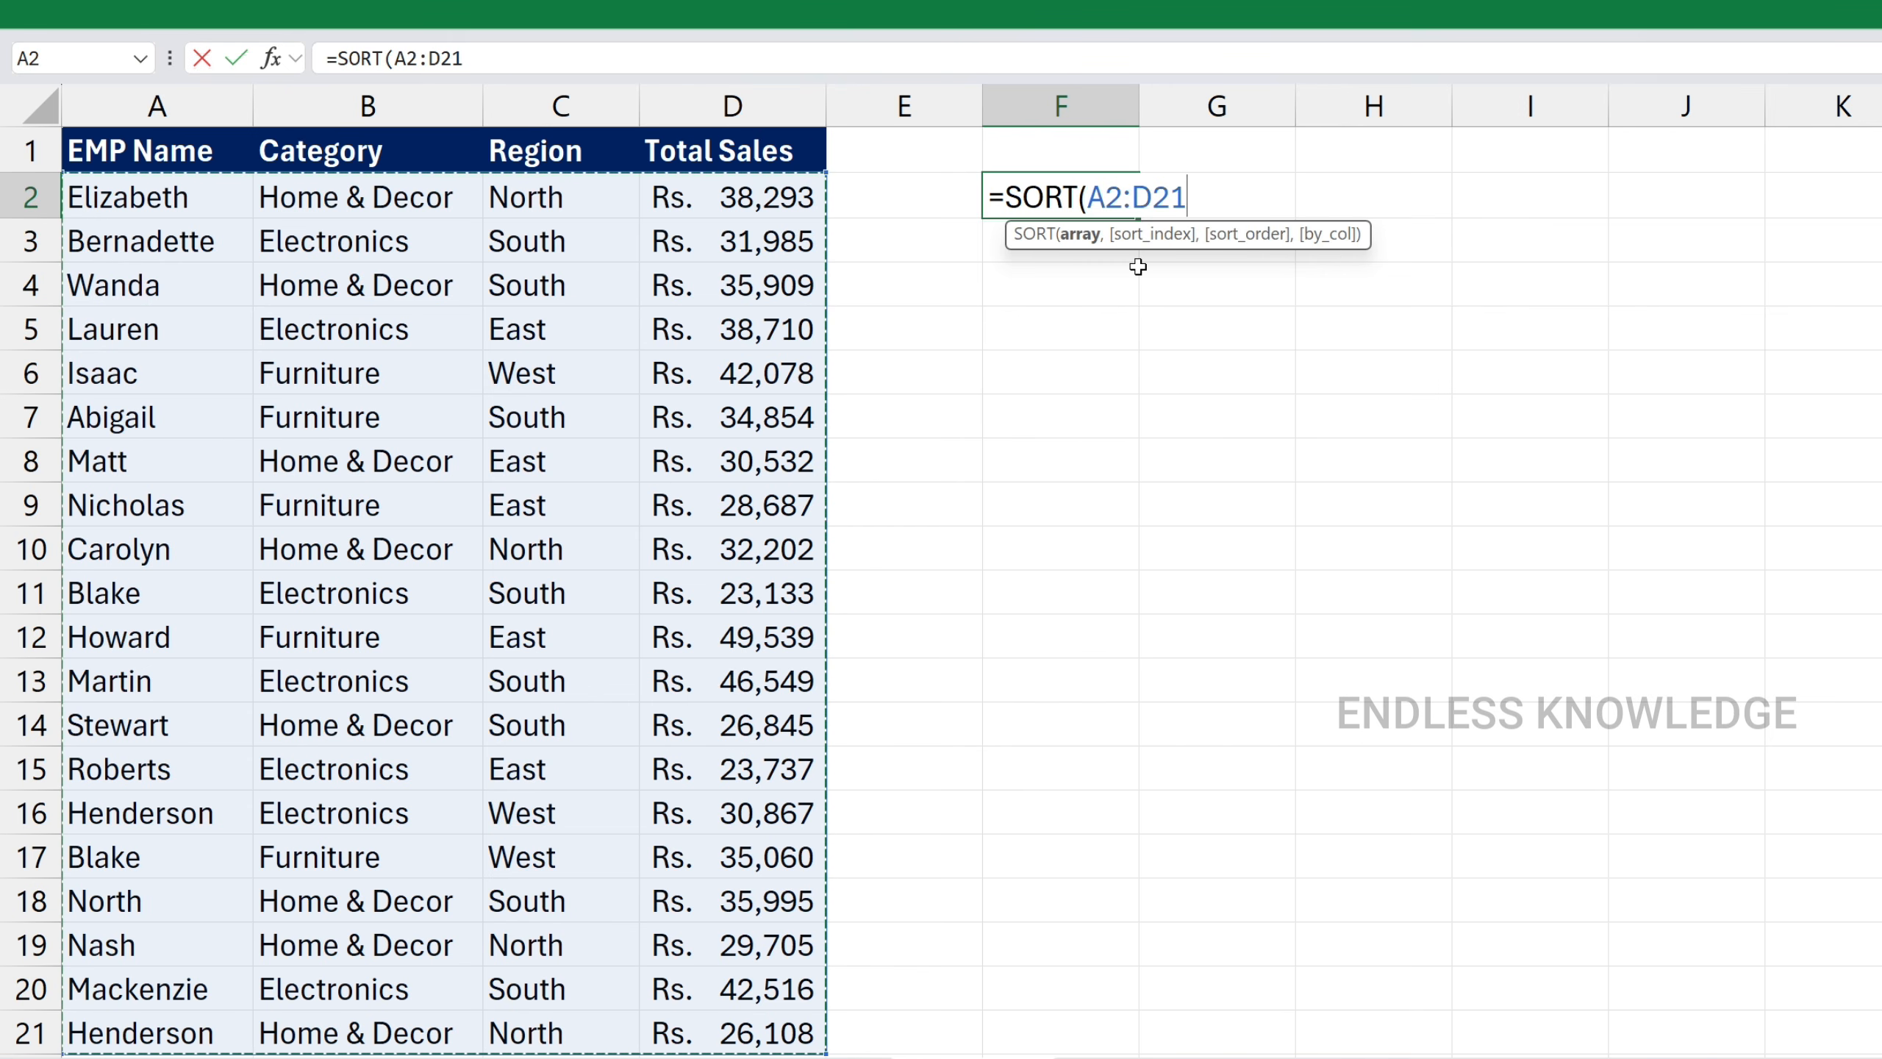
{"action": "type", "text": ","}
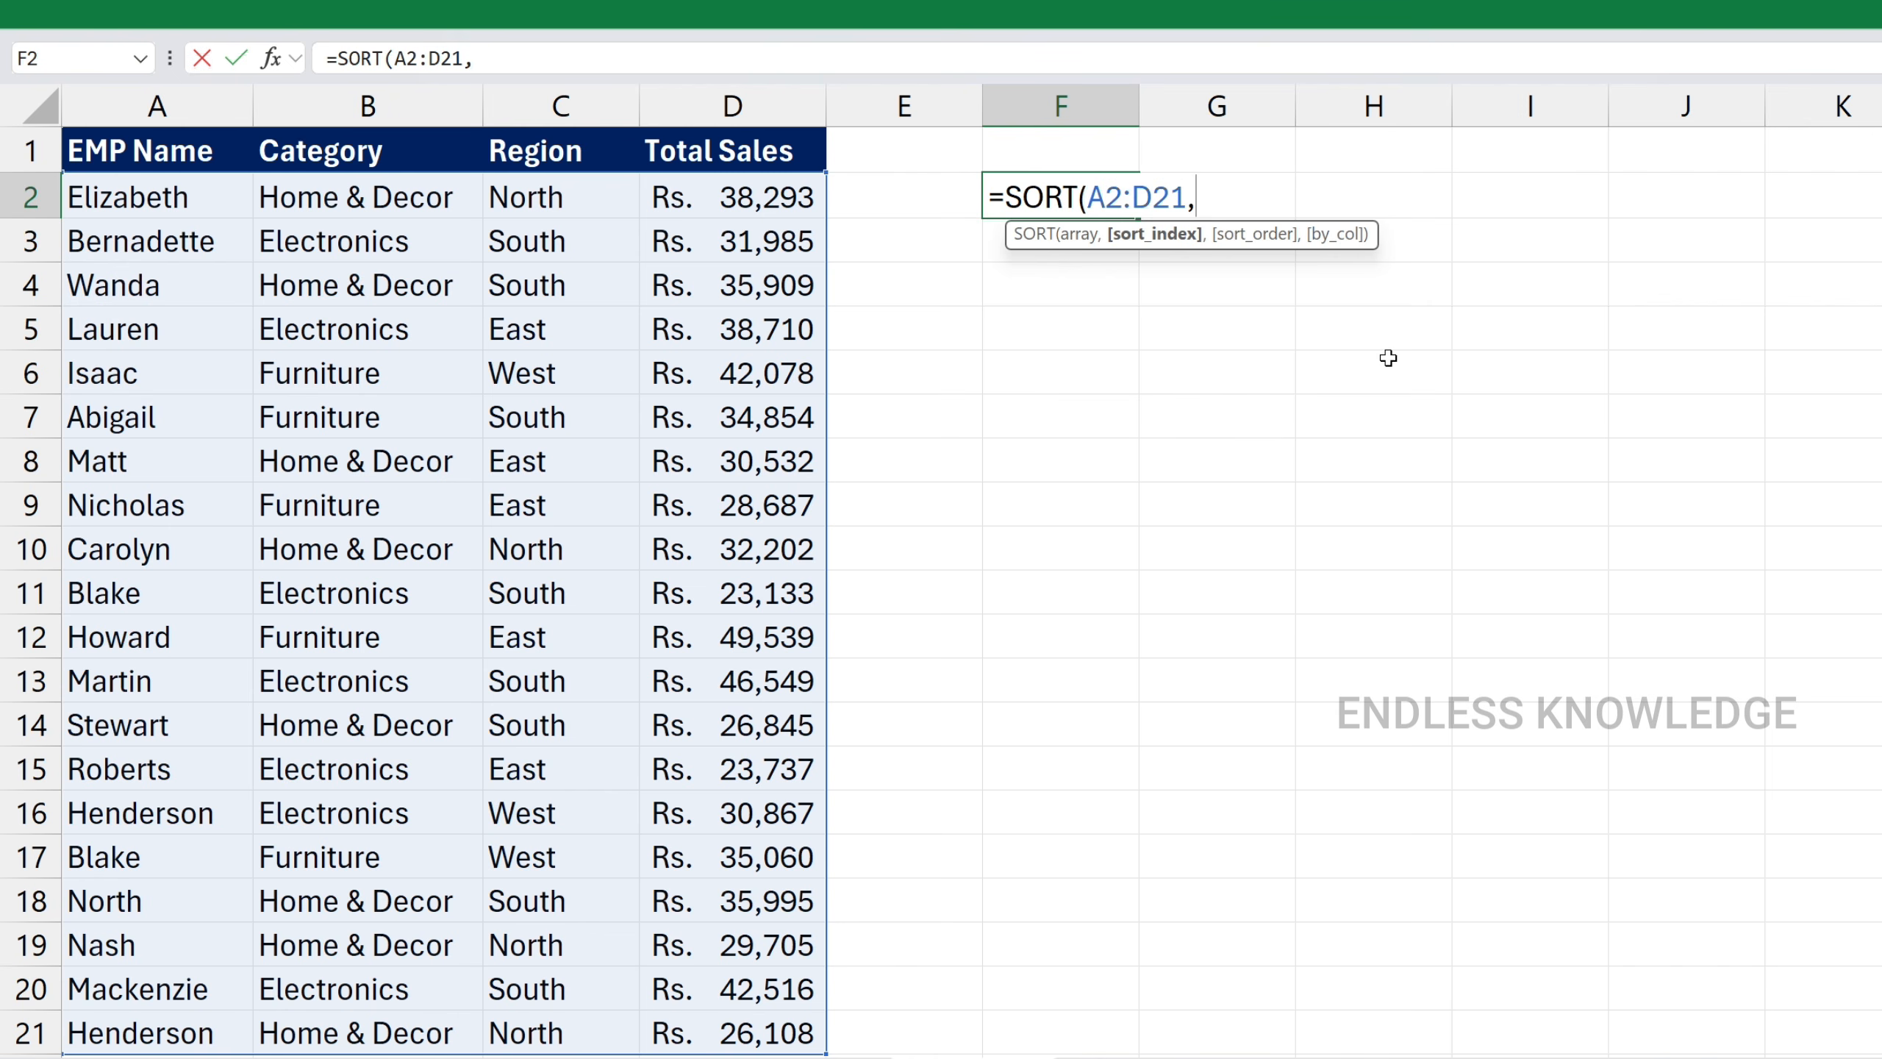
{"action": "type", "text": "1,"}
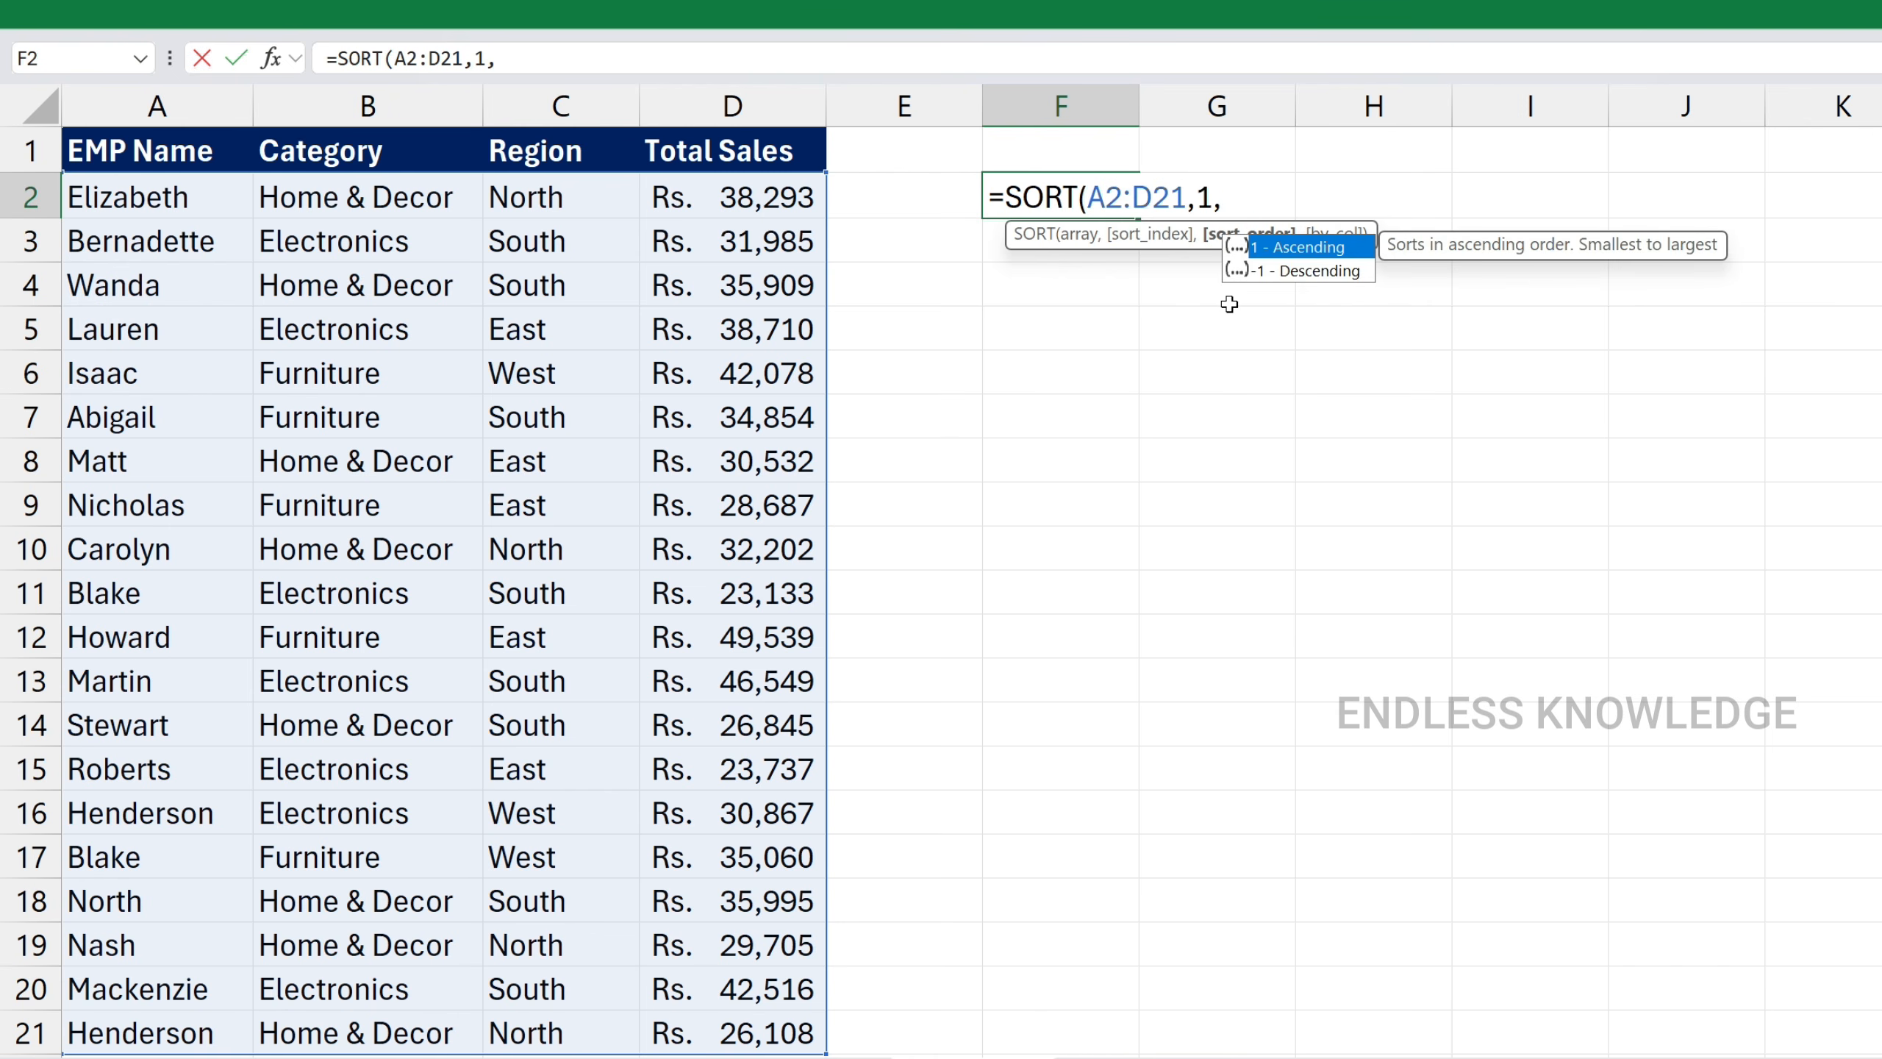
{"action": "type", "text": "1"}
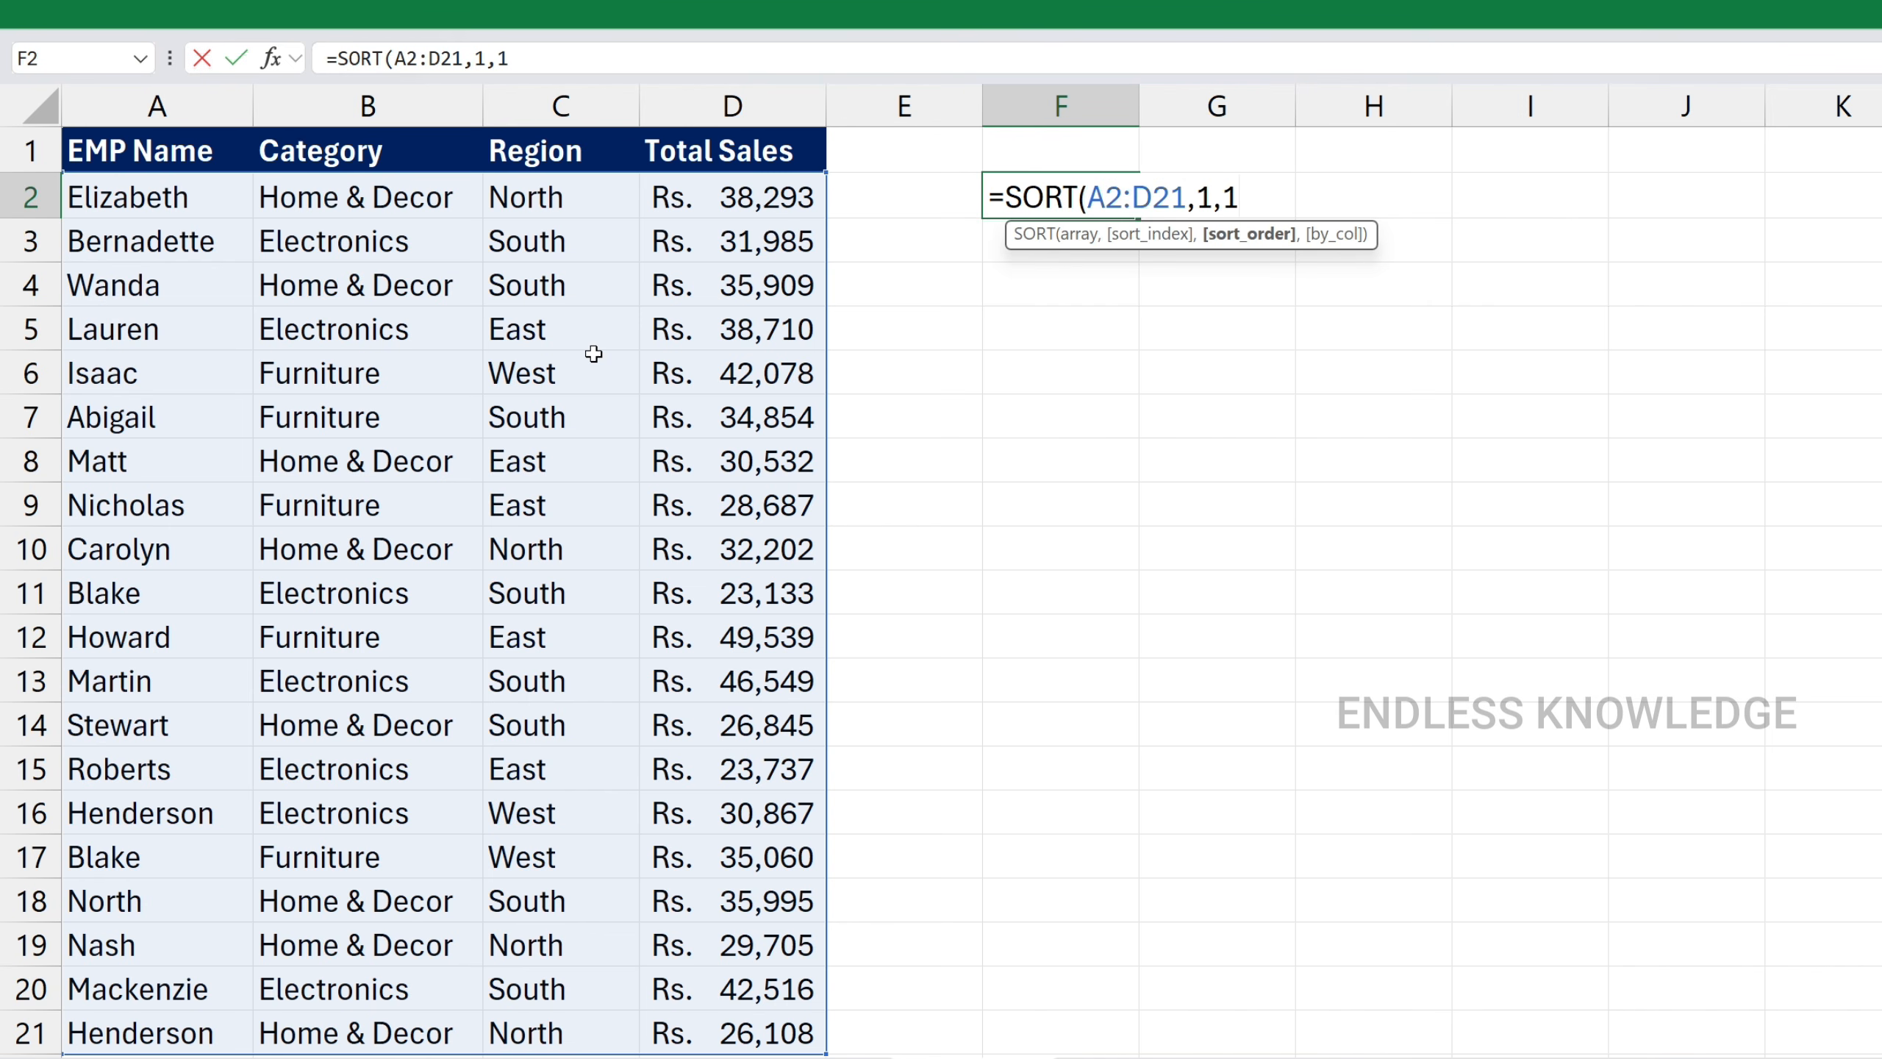
{"action": "type", "text": ","}
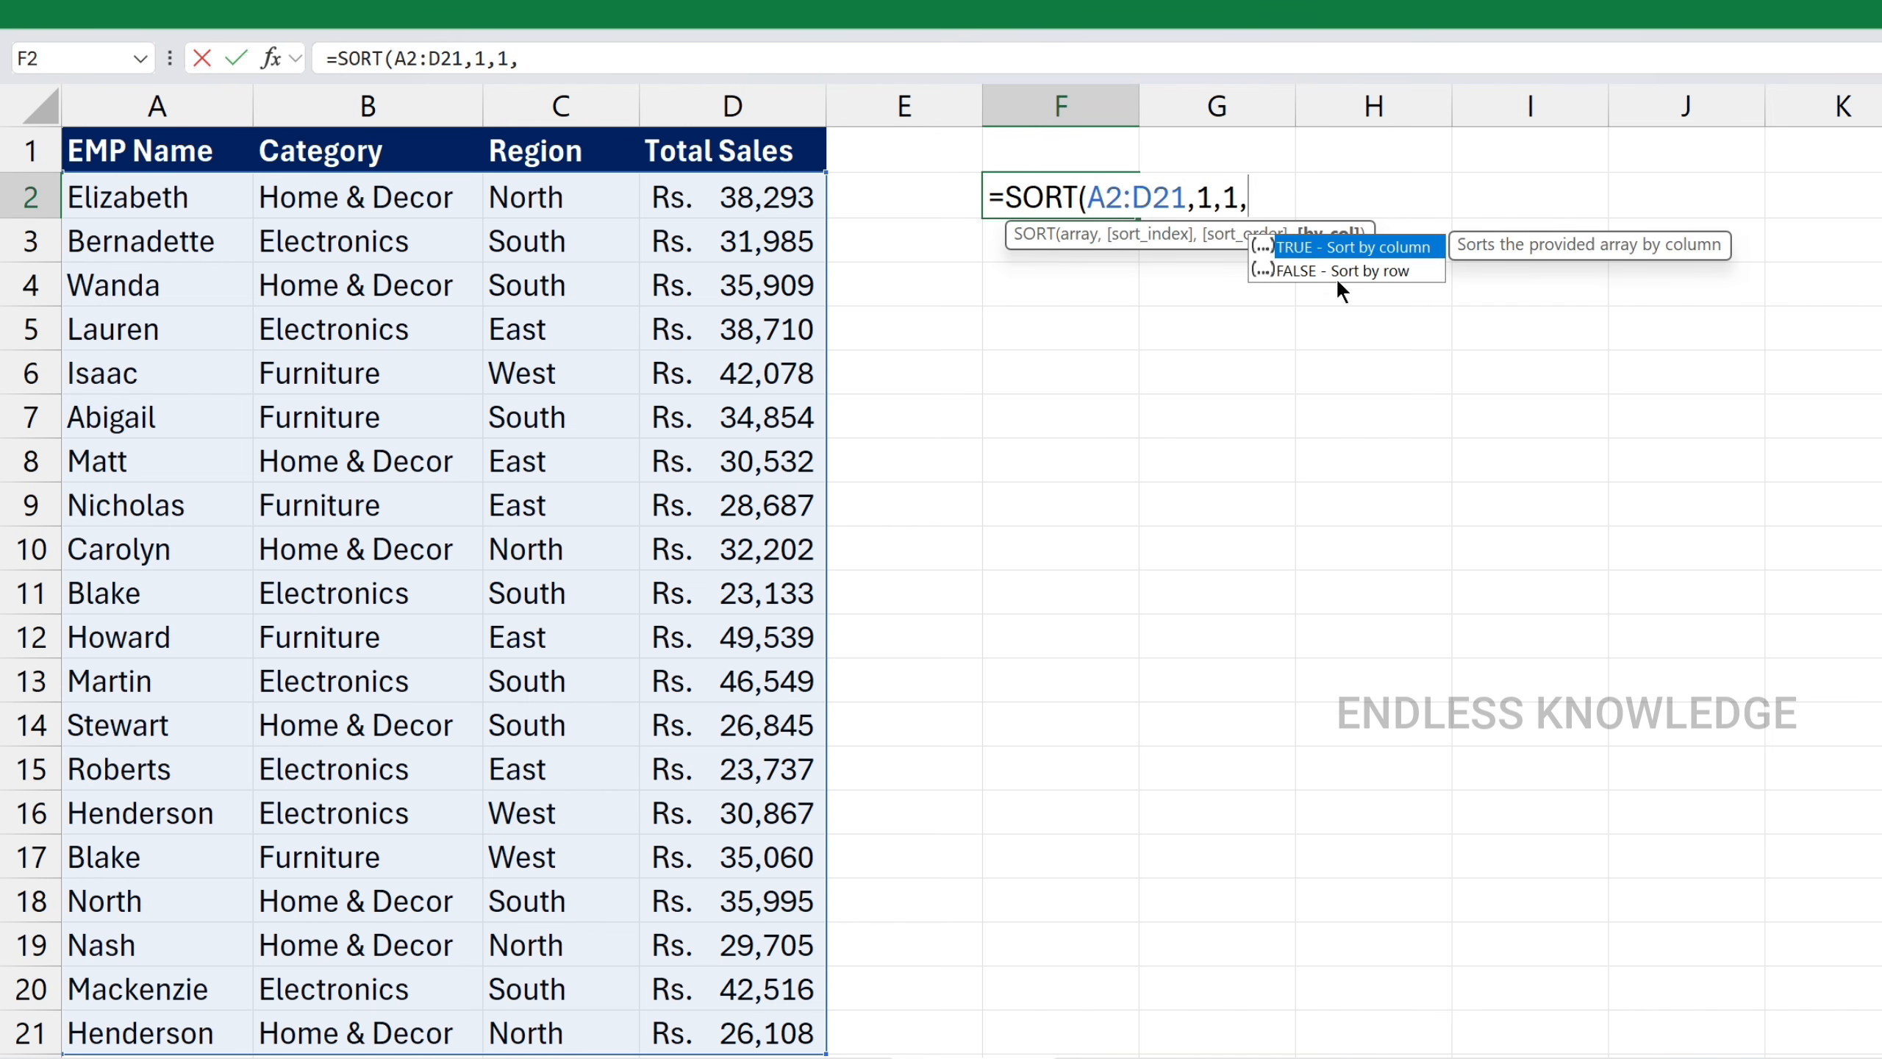
{"action": "key", "text": "Down"}
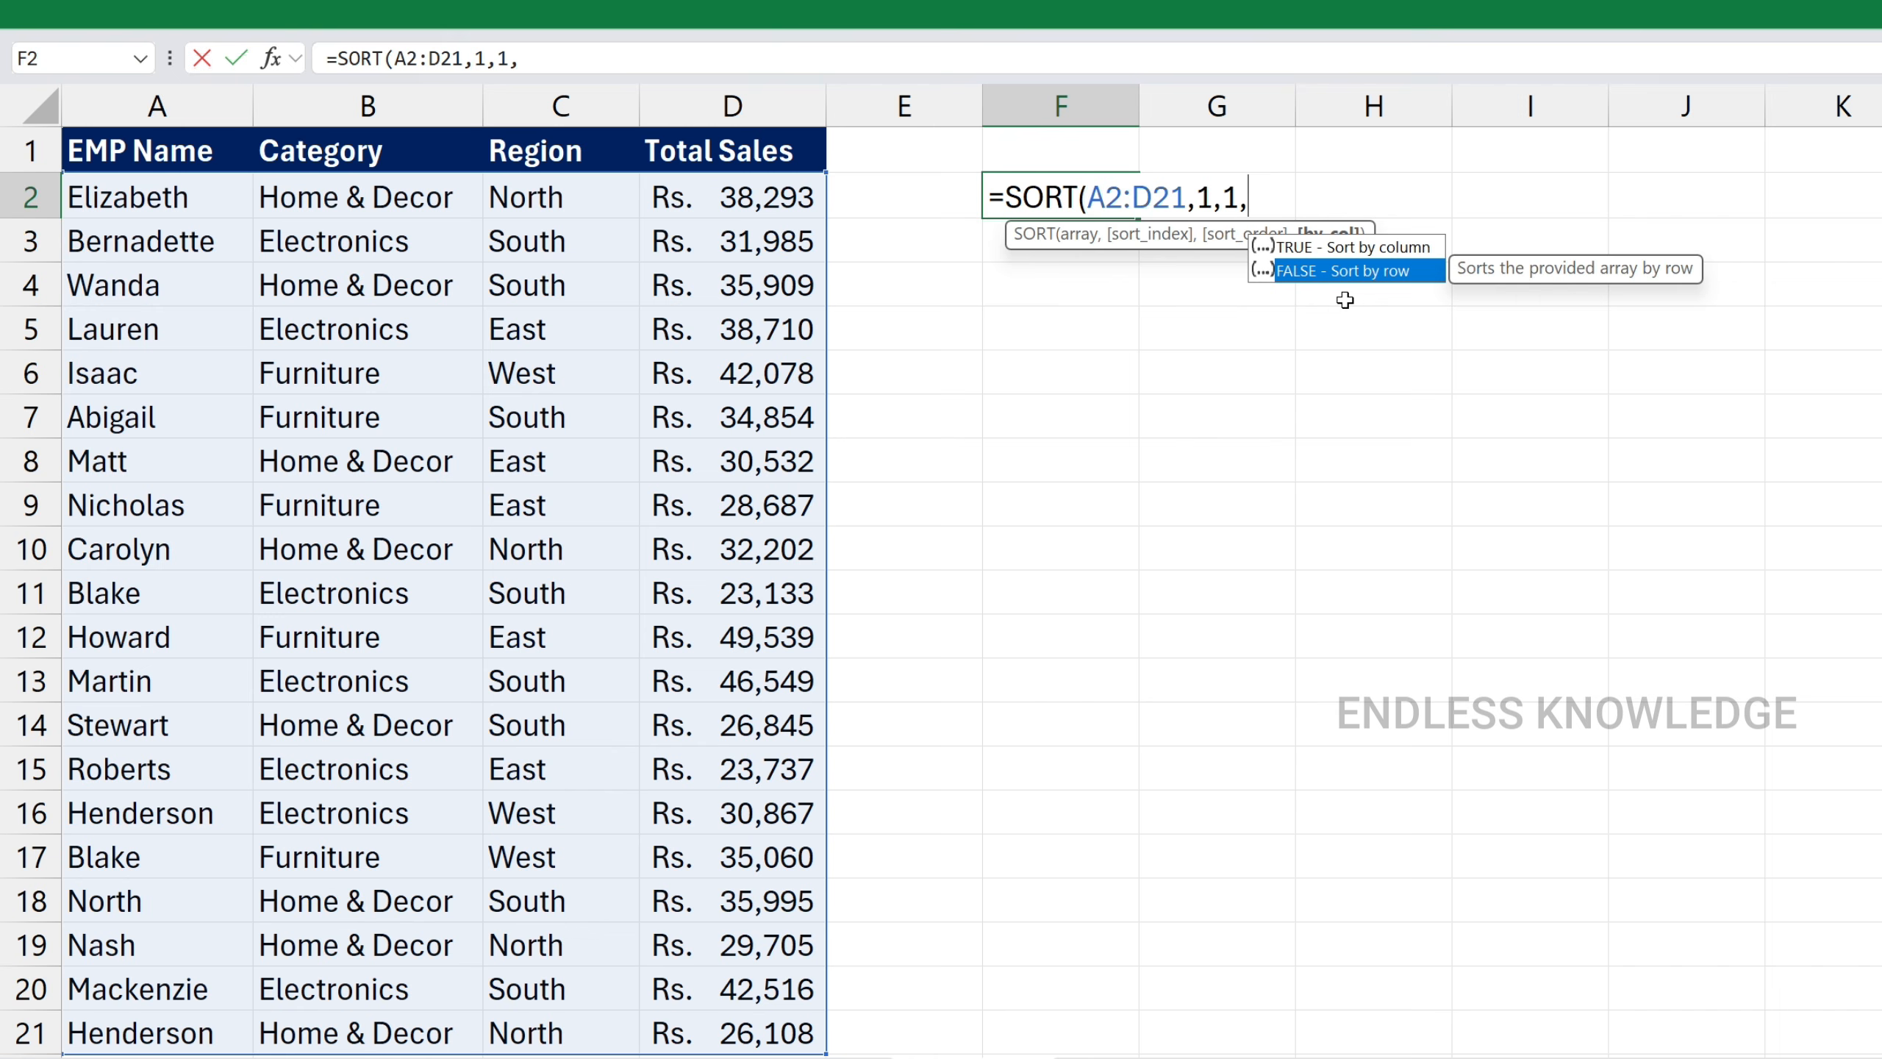
{"action": "key", "text": "Escape"}
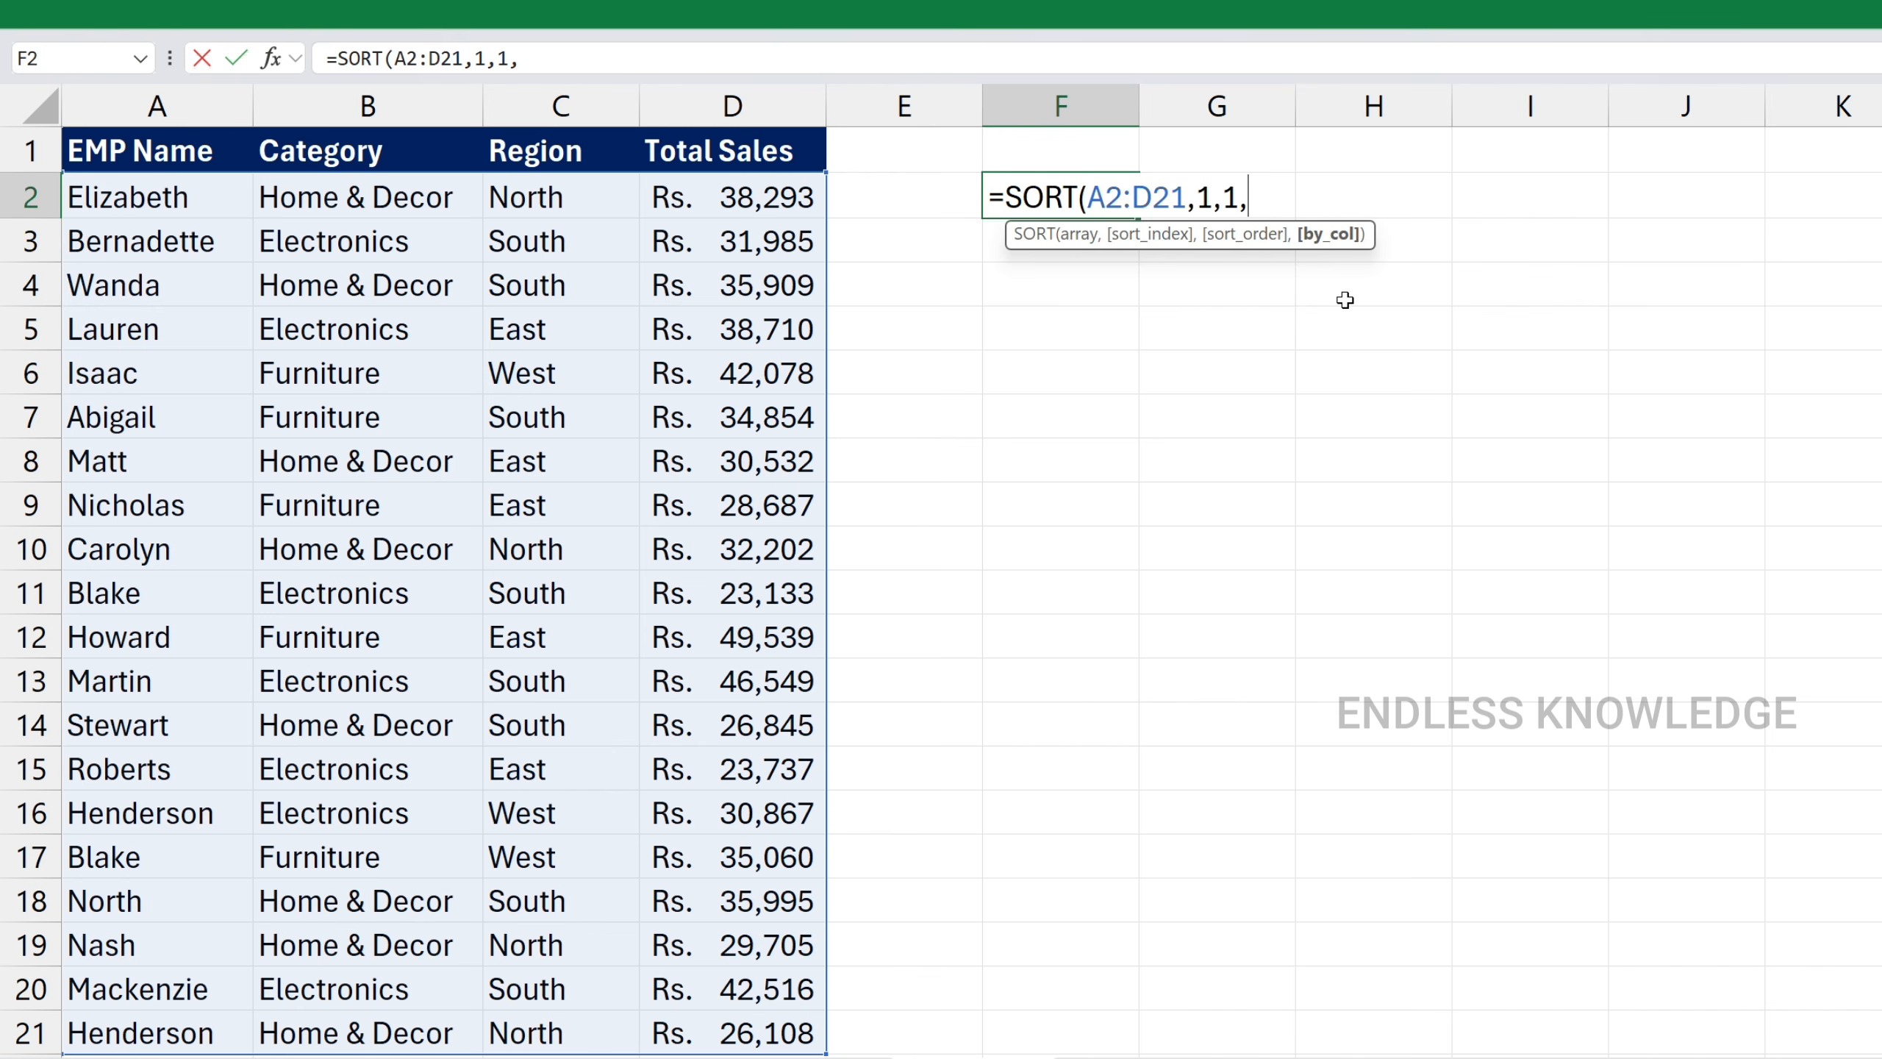
{"action": "key", "text": "BackSpace"}
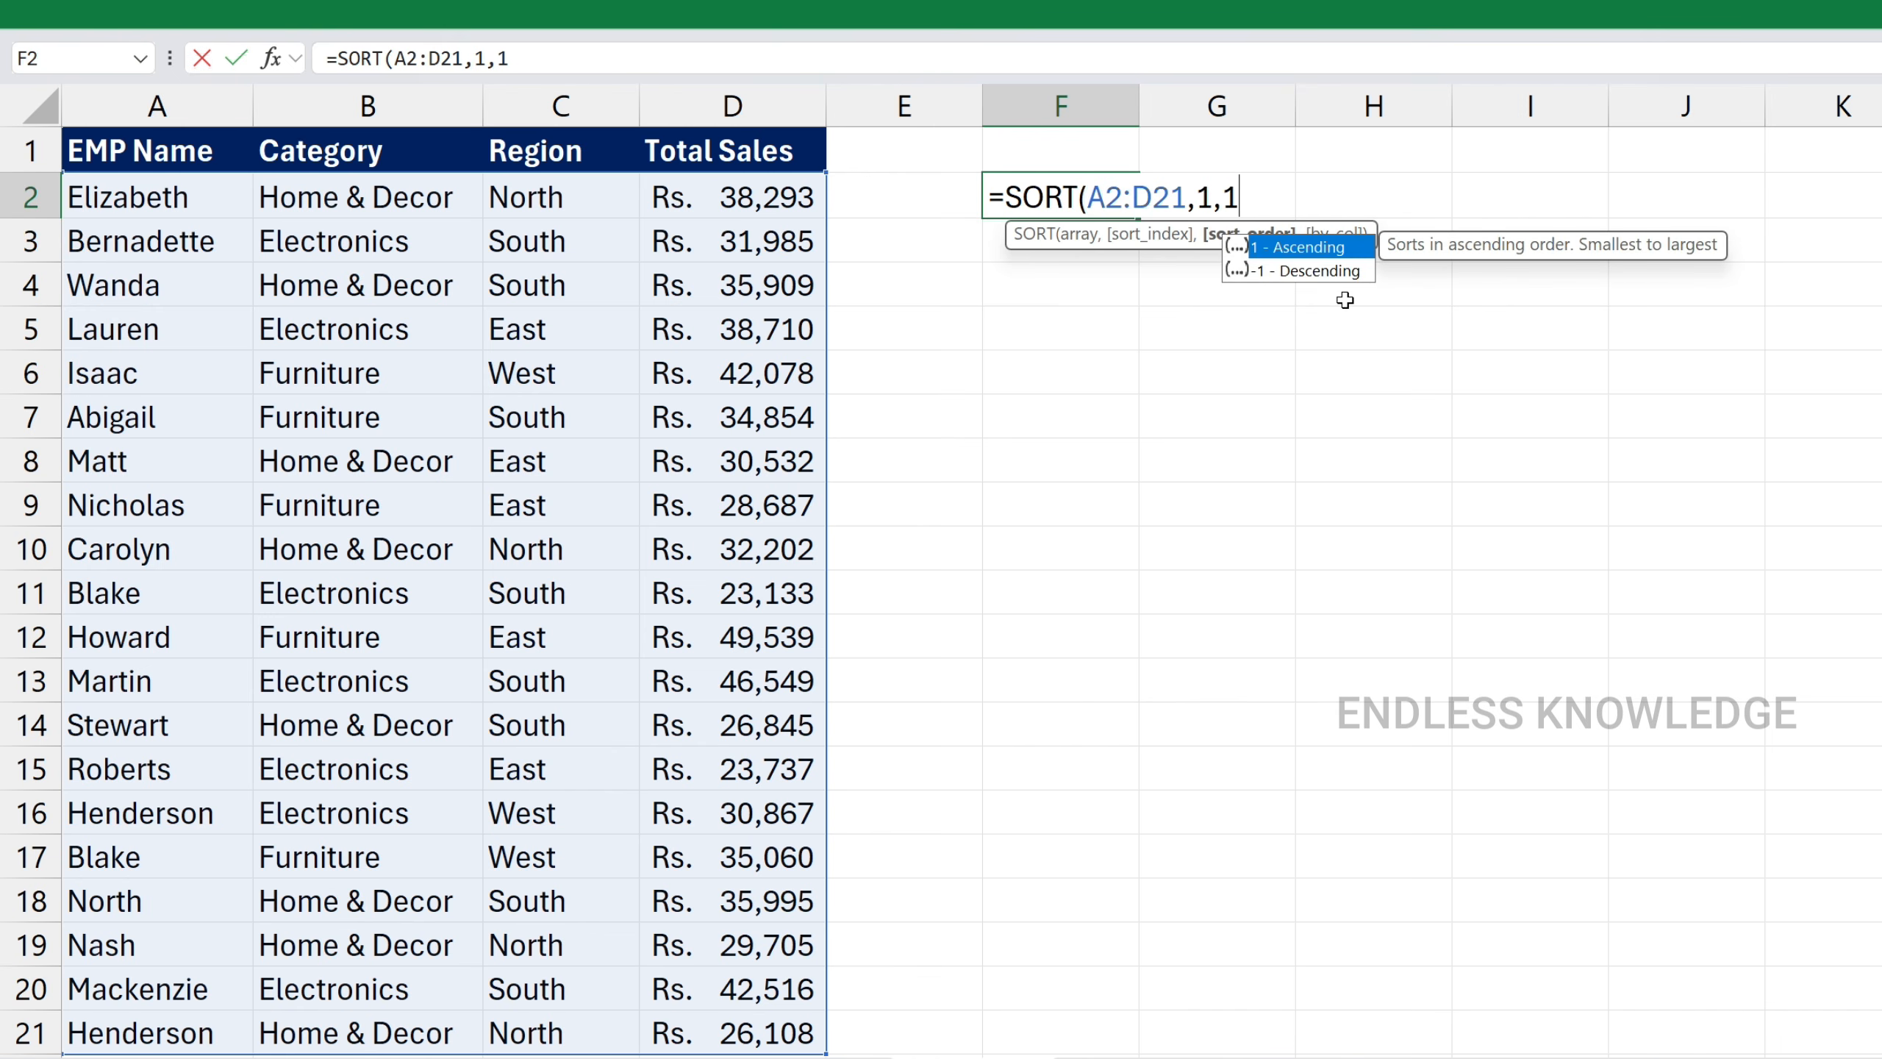
{"action": "key", "text": "Return"}
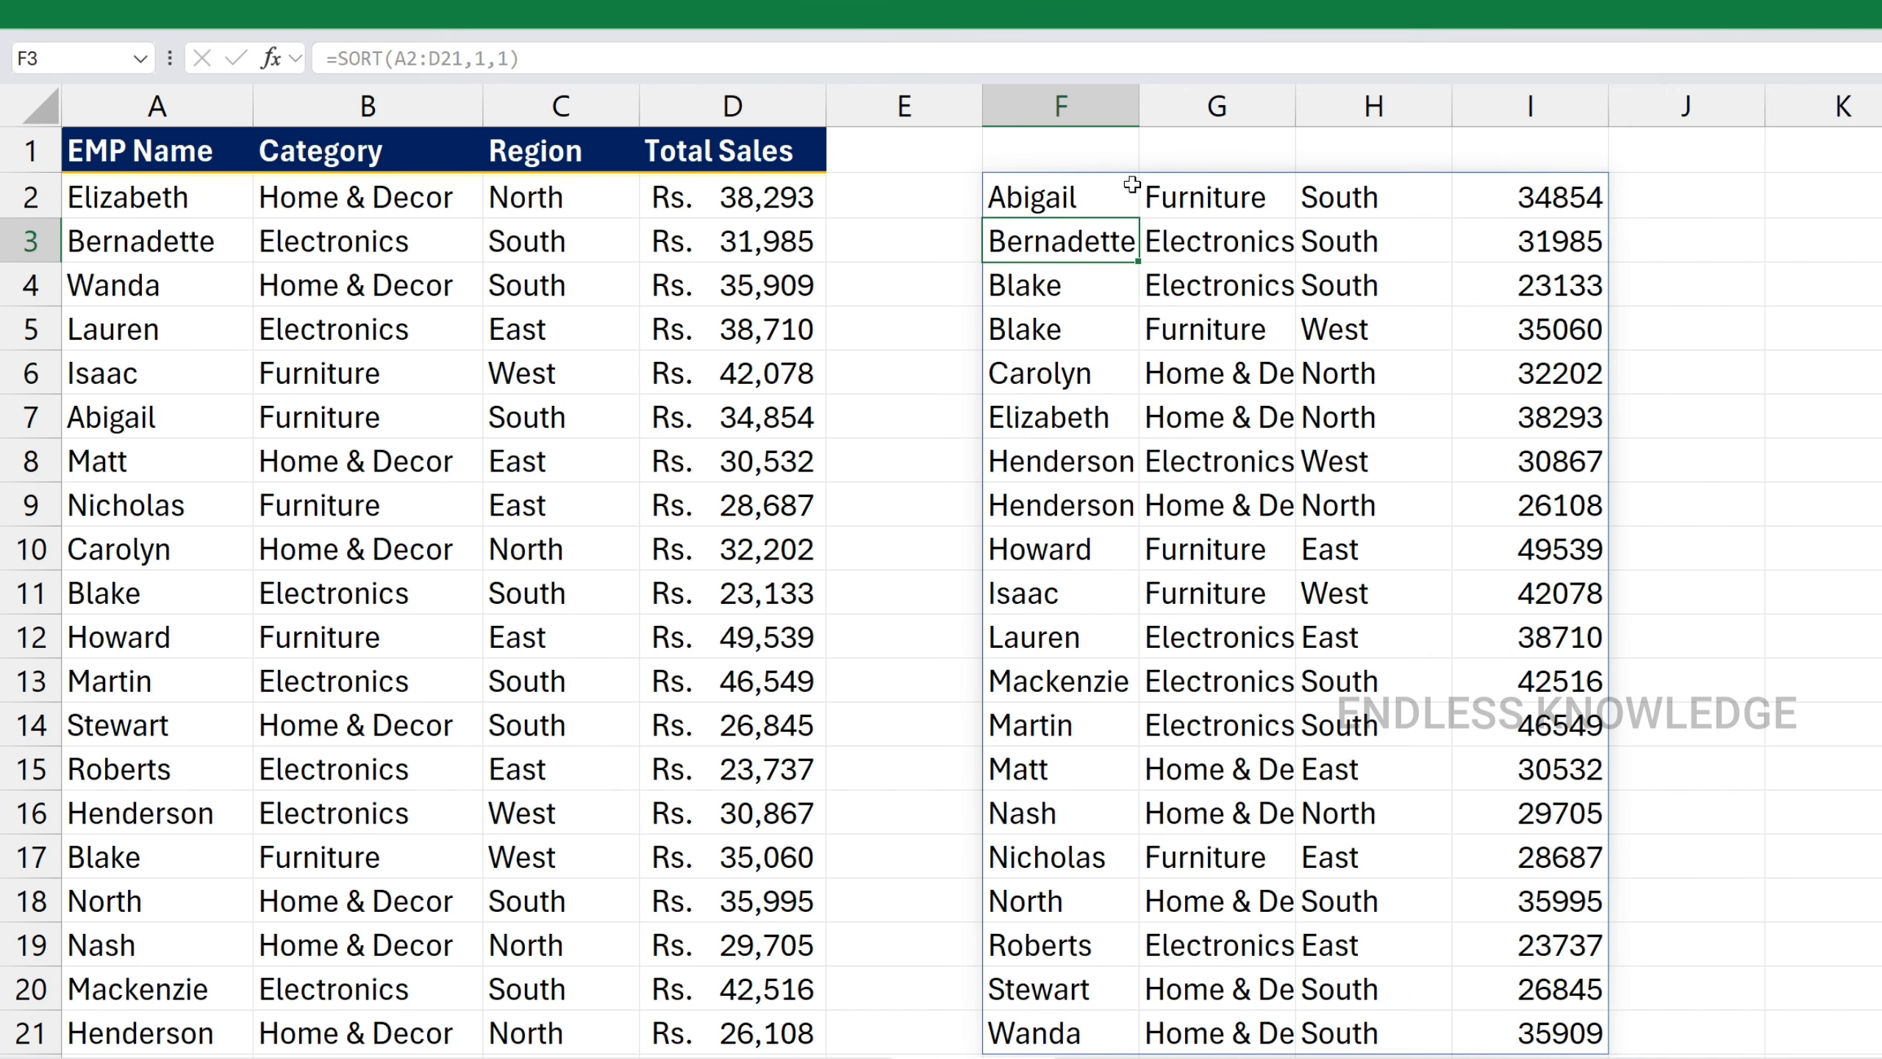
Change the sort index of the F2 SORT formula to 2 to sort by Category
{"action": "double_click", "coordinate": [1088, 200]}
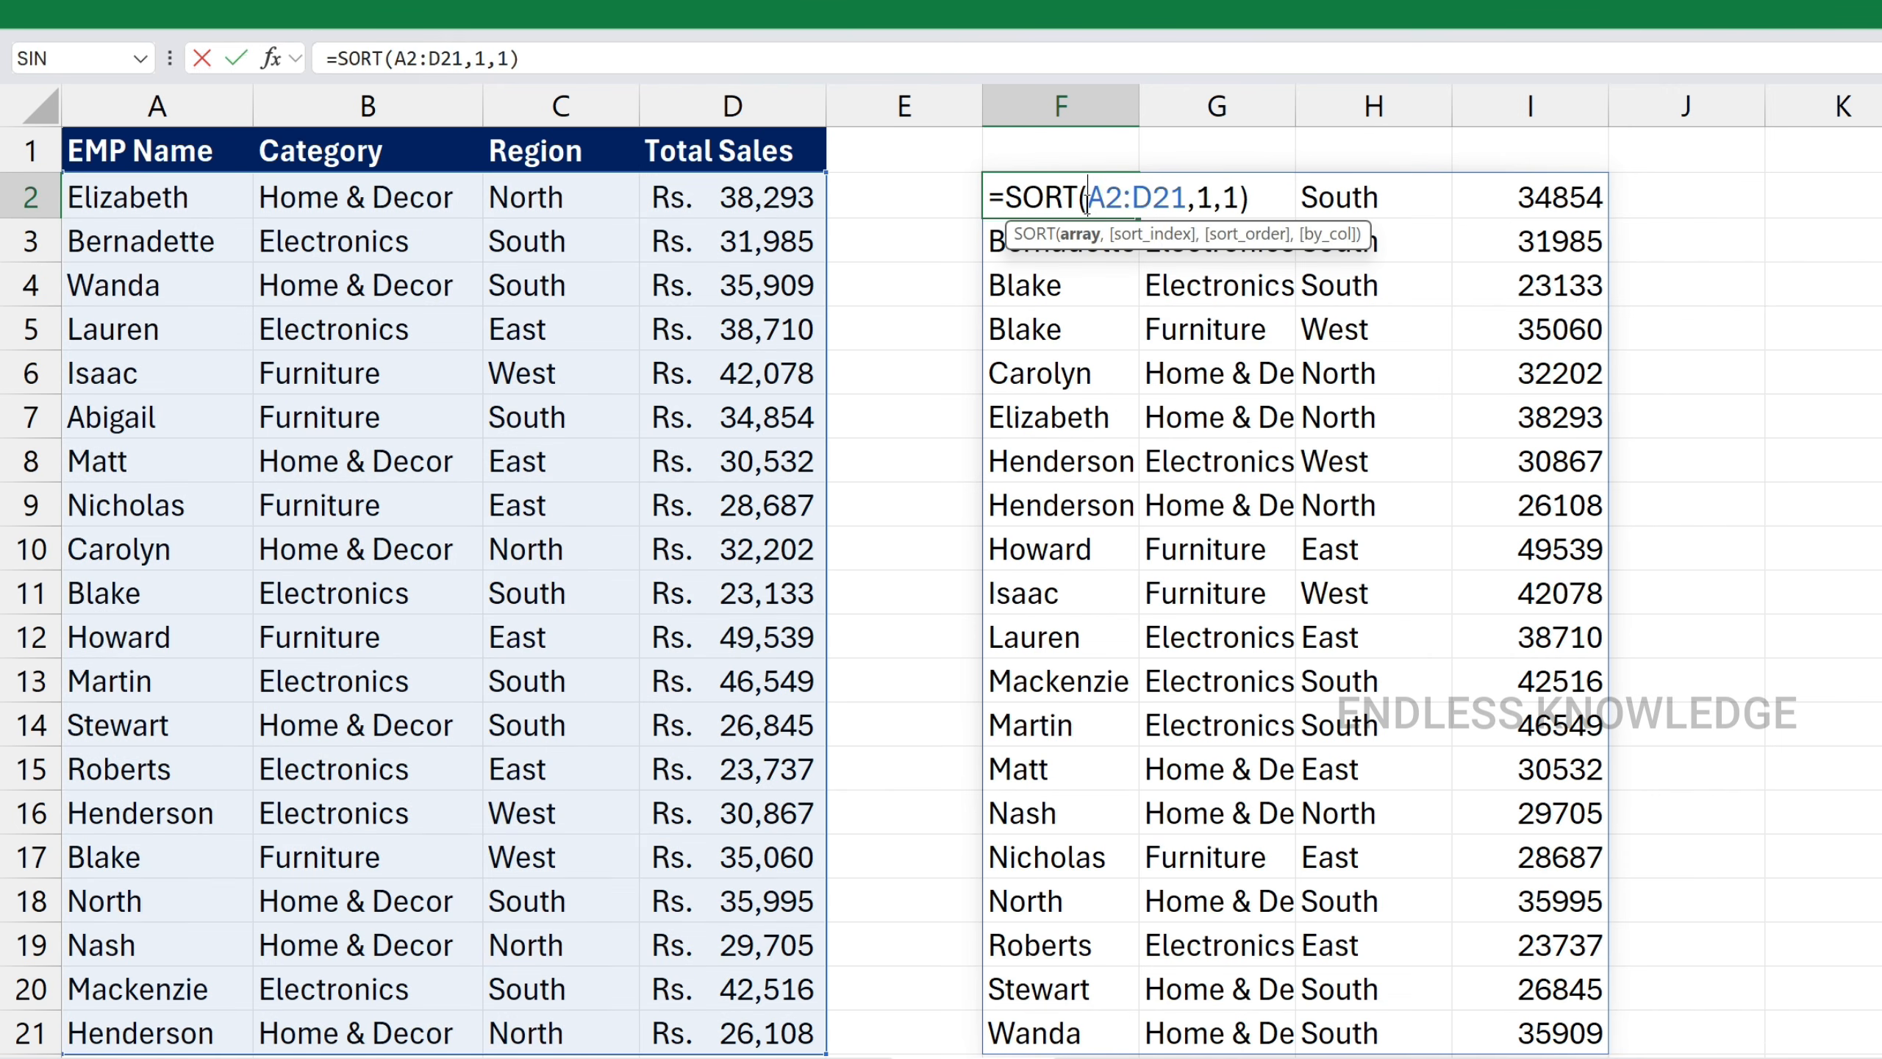
{"action": "left_click", "coordinate": [1212, 207]}
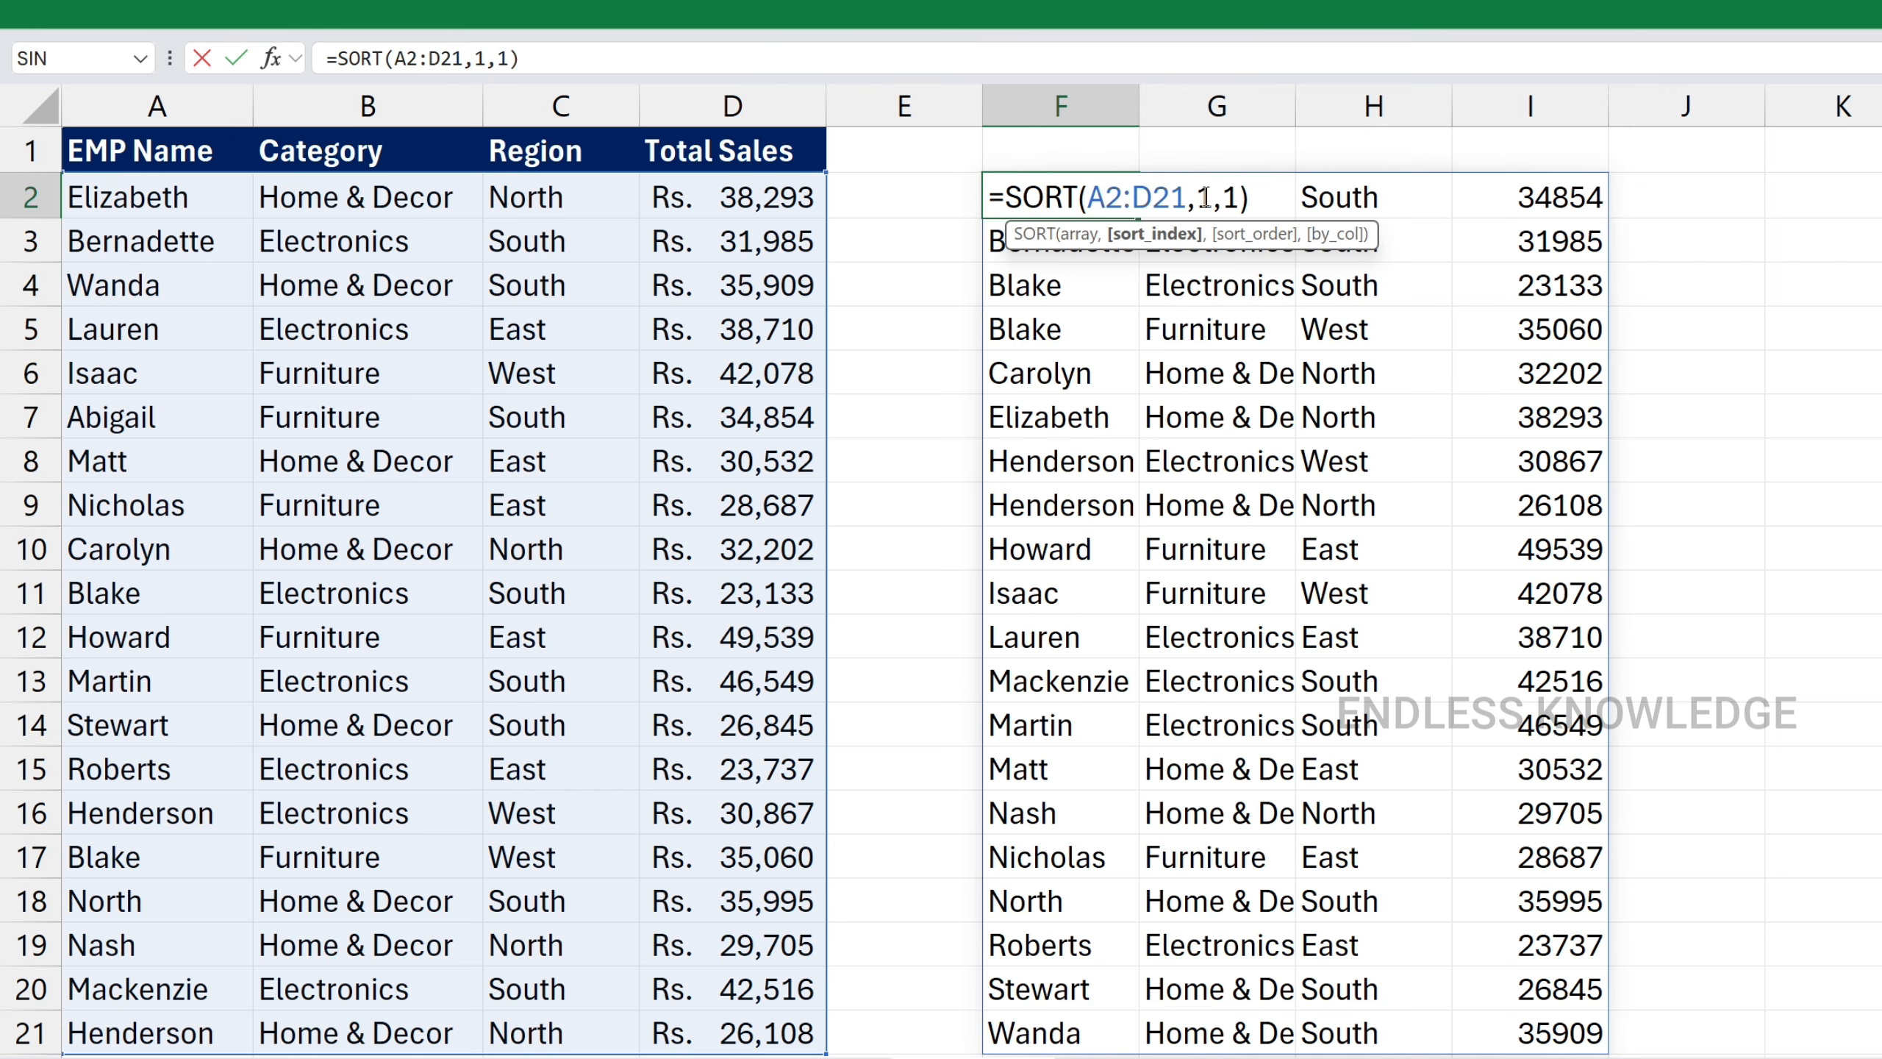
{"action": "key", "text": "BackSpace"}
{"action": "type", "text": "2"}
{"action": "key", "text": "Return"}
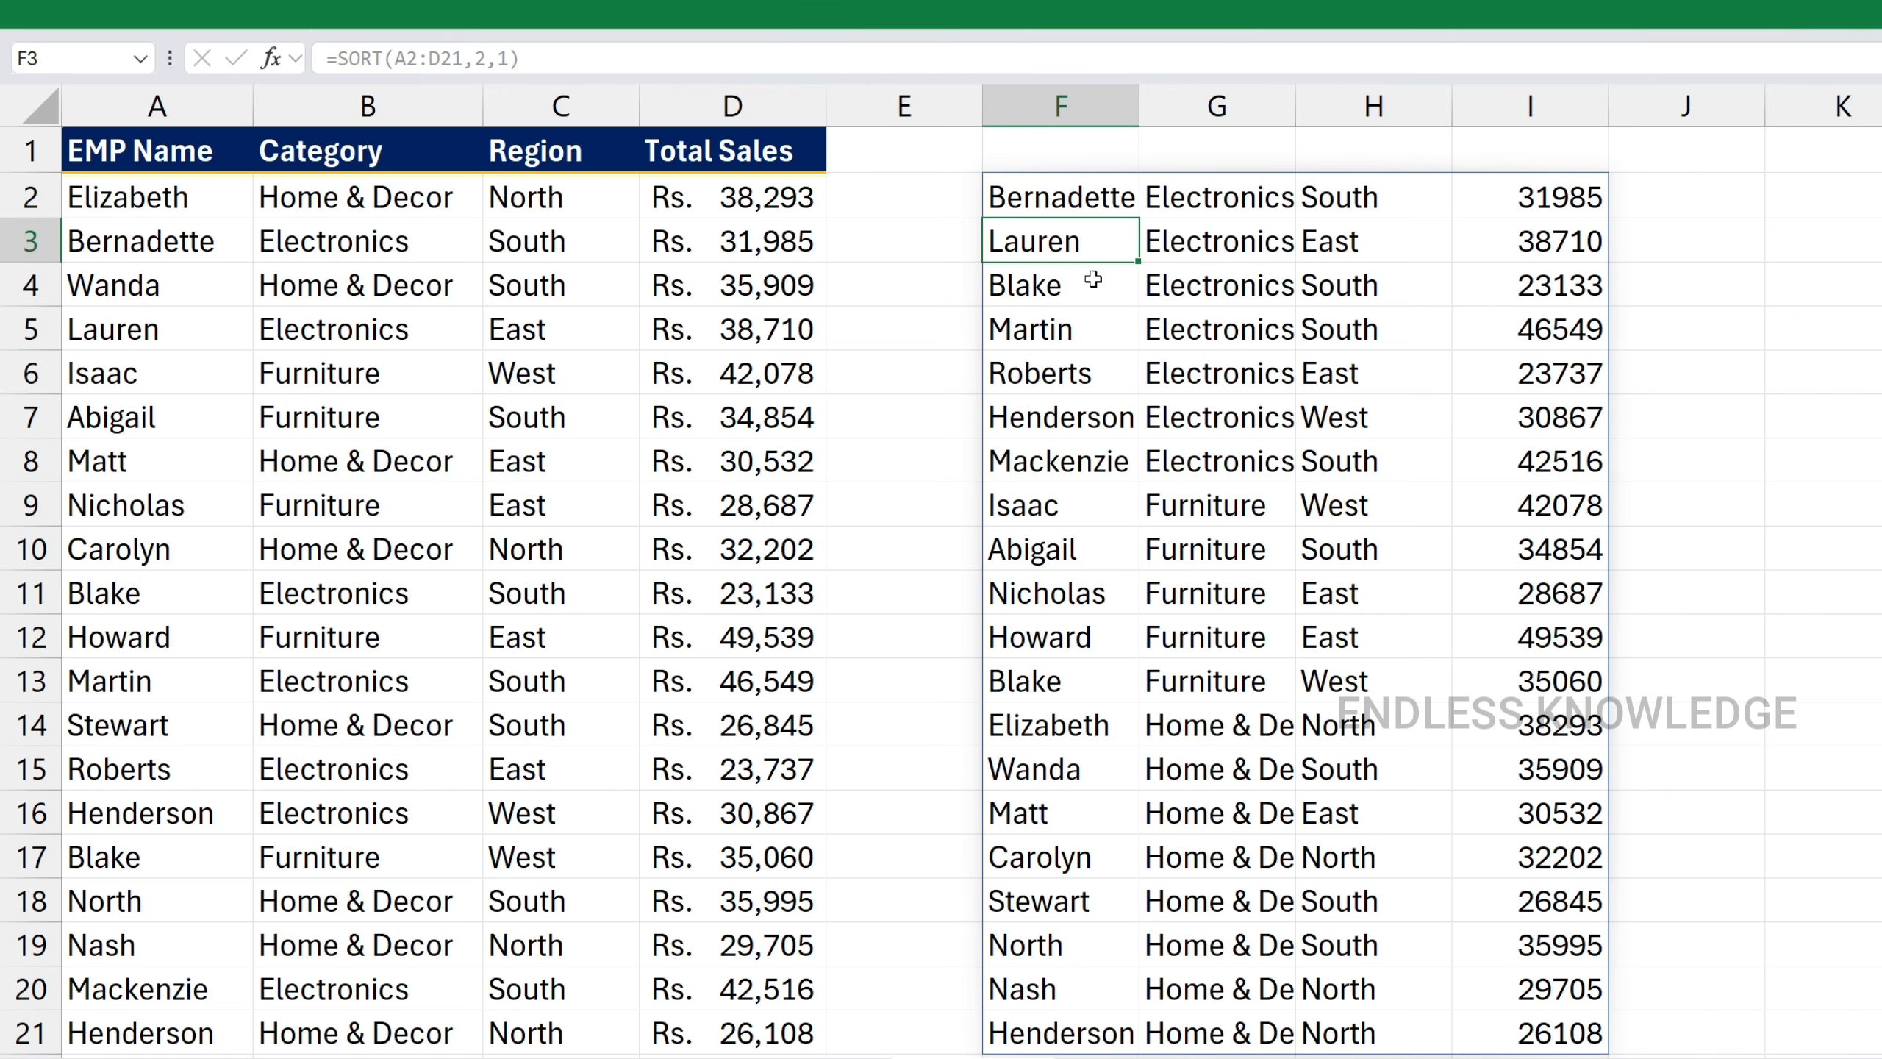
Change the sort index of the F2 SORT formula to 4 to sort by Total Sales
{"action": "double_click", "coordinate": [1100, 206]}
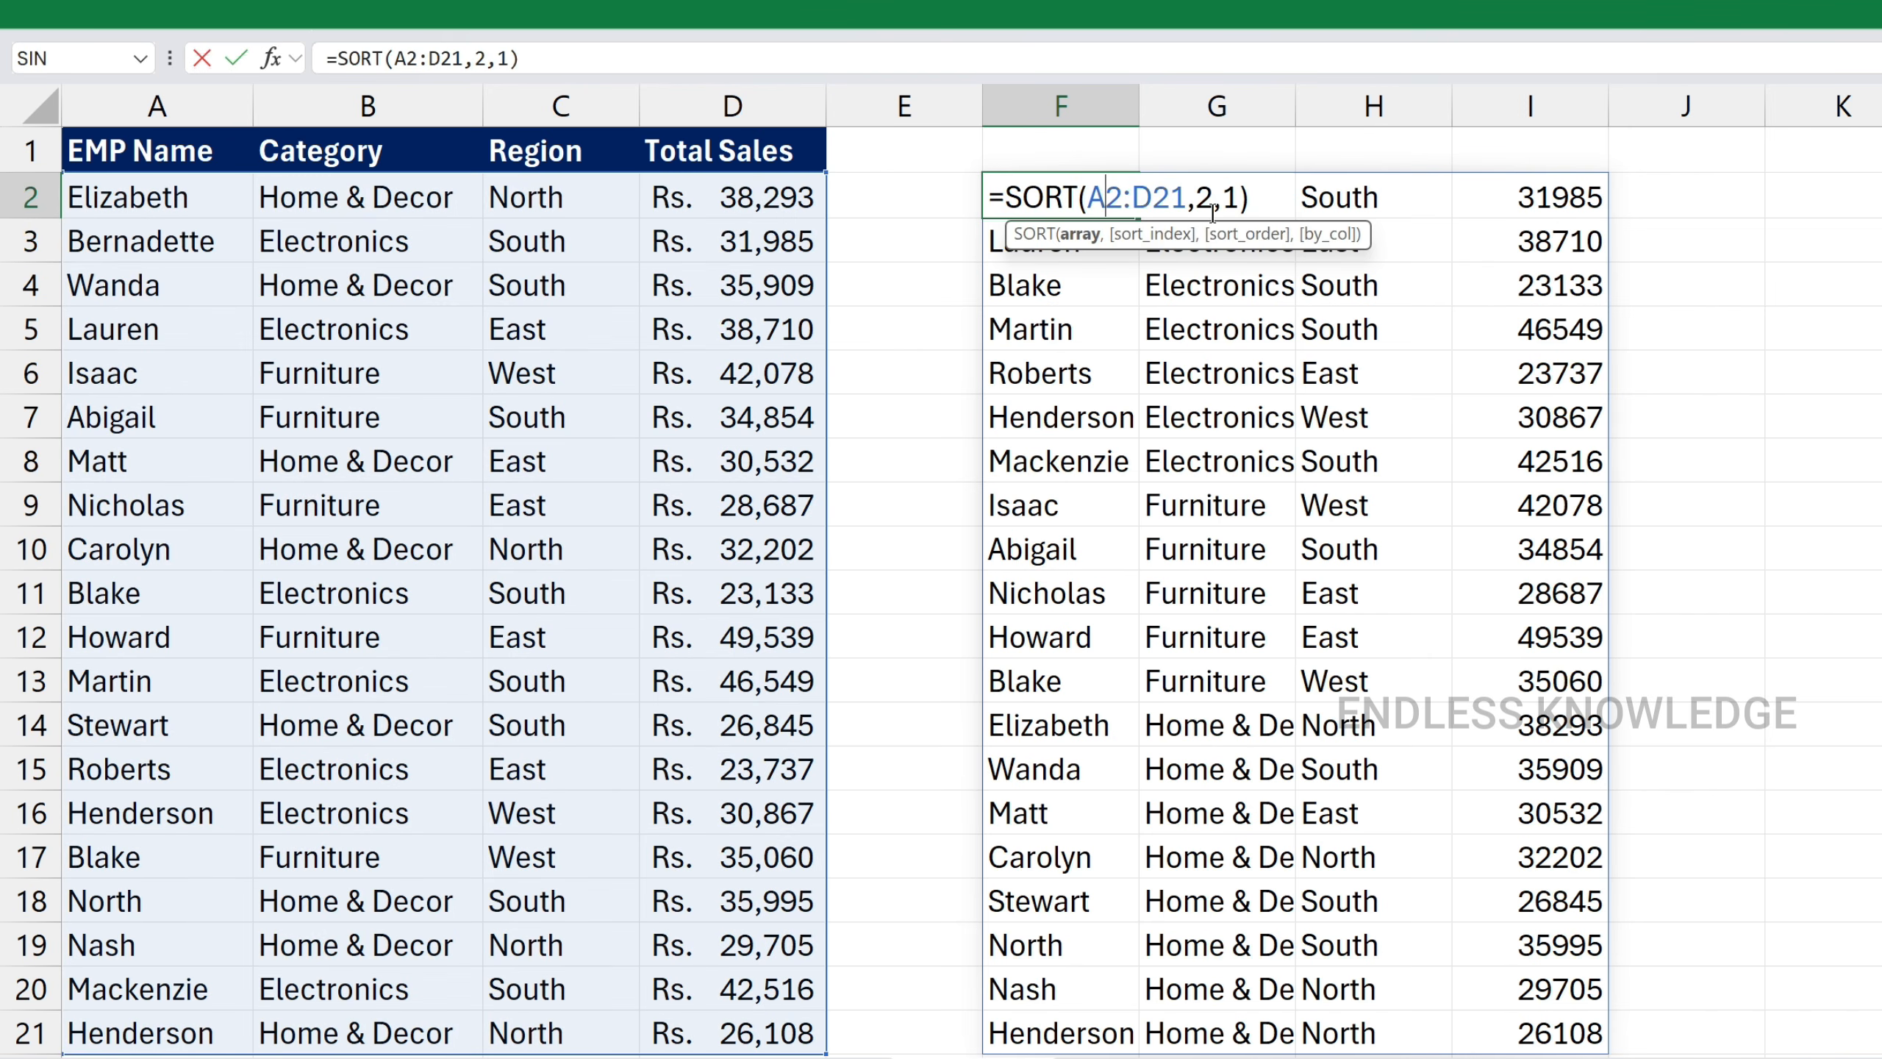
{"action": "left_click", "coordinate": [1213, 191]}
{"action": "key", "text": "BackSpace"}
{"action": "type", "text": "4"}
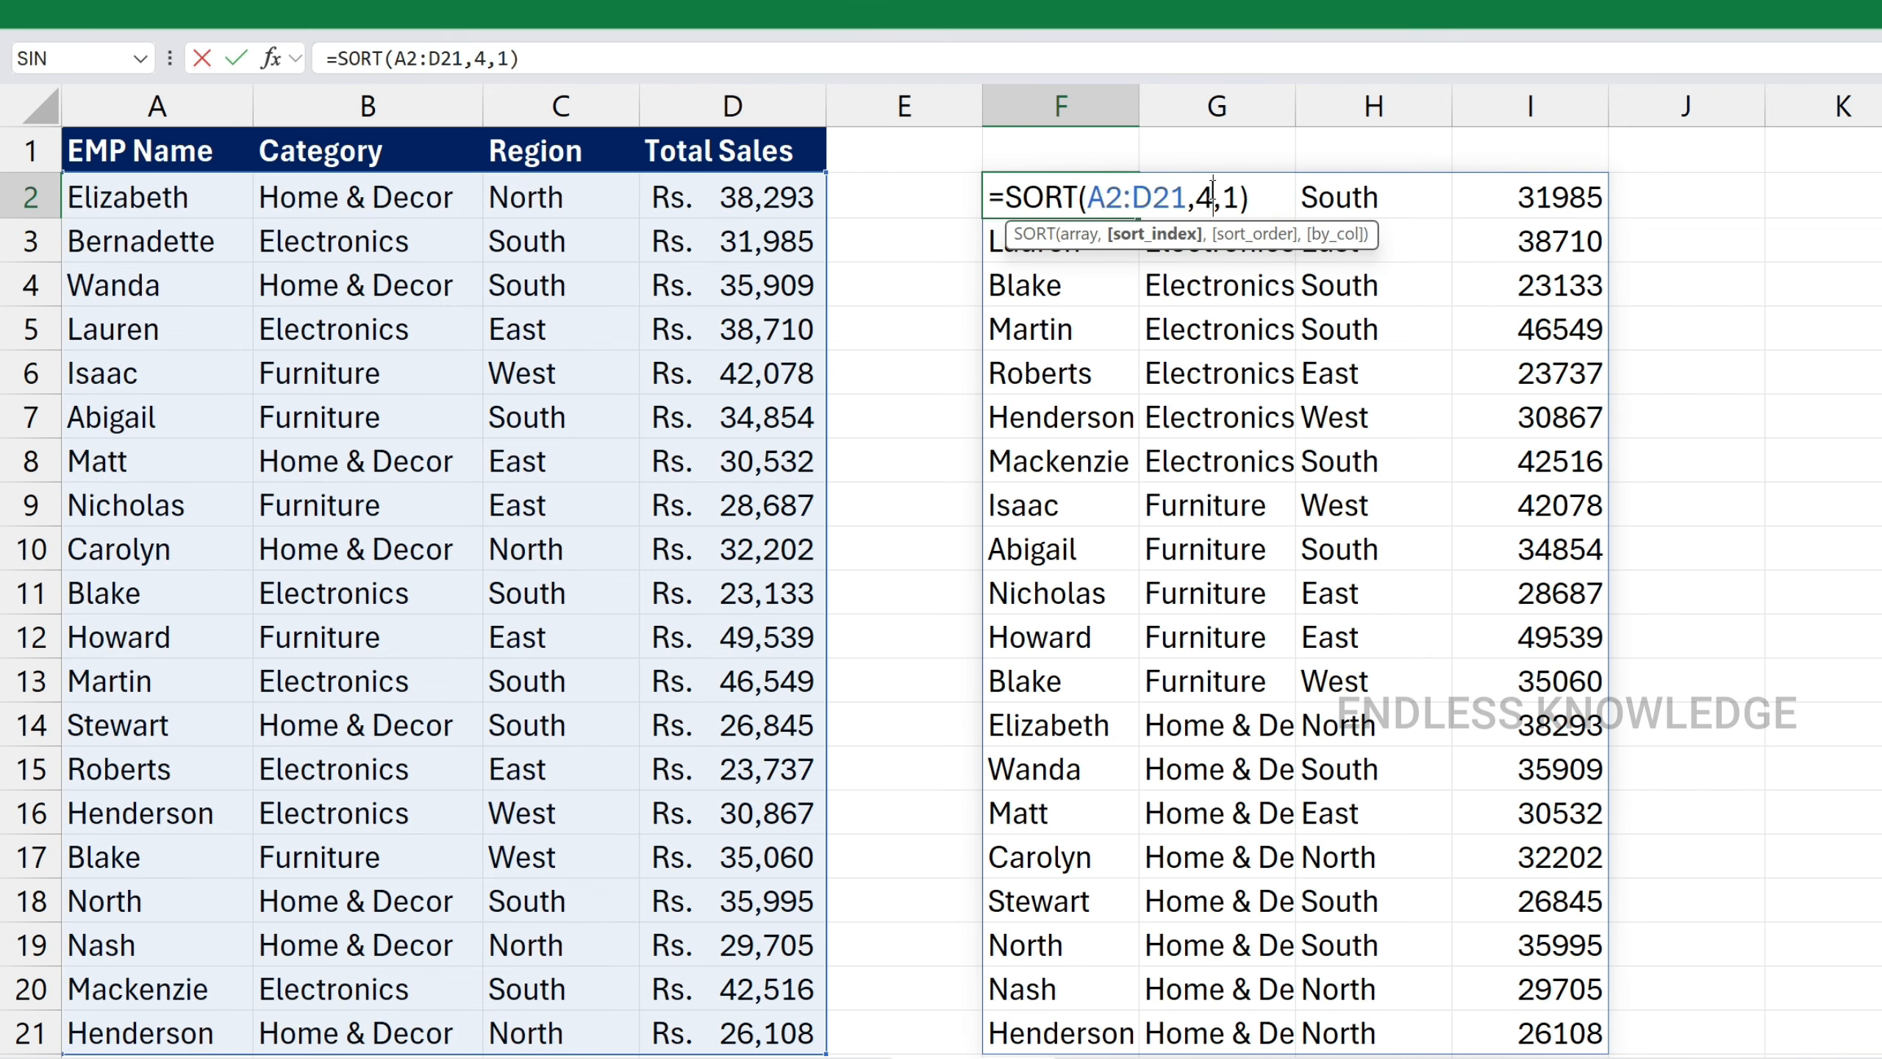
{"action": "key", "text": "Return"}
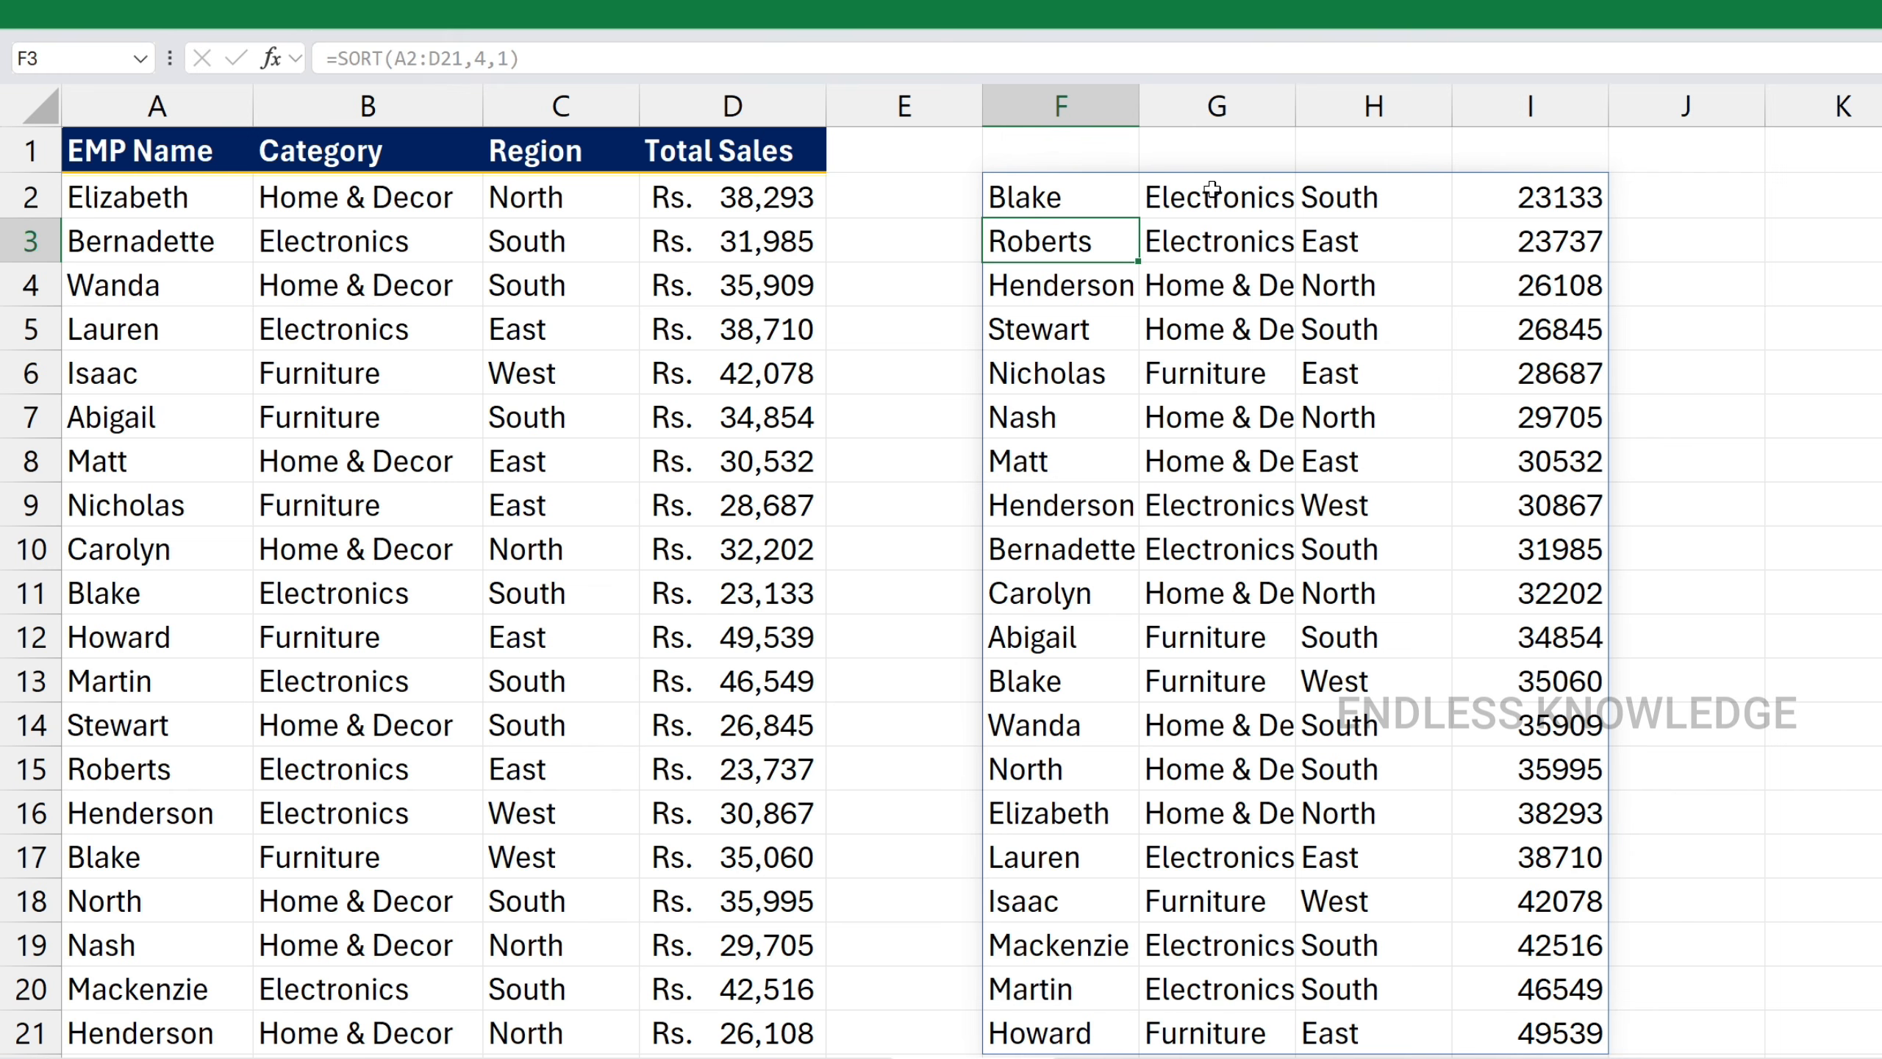
Change the sort order of the F2 SORT formula to -1 for descending Total Sales
{"action": "double_click", "coordinate": [1112, 195]}
{"action": "left_click", "coordinate": [1239, 194]}
{"action": "key", "text": "BackSpace"}
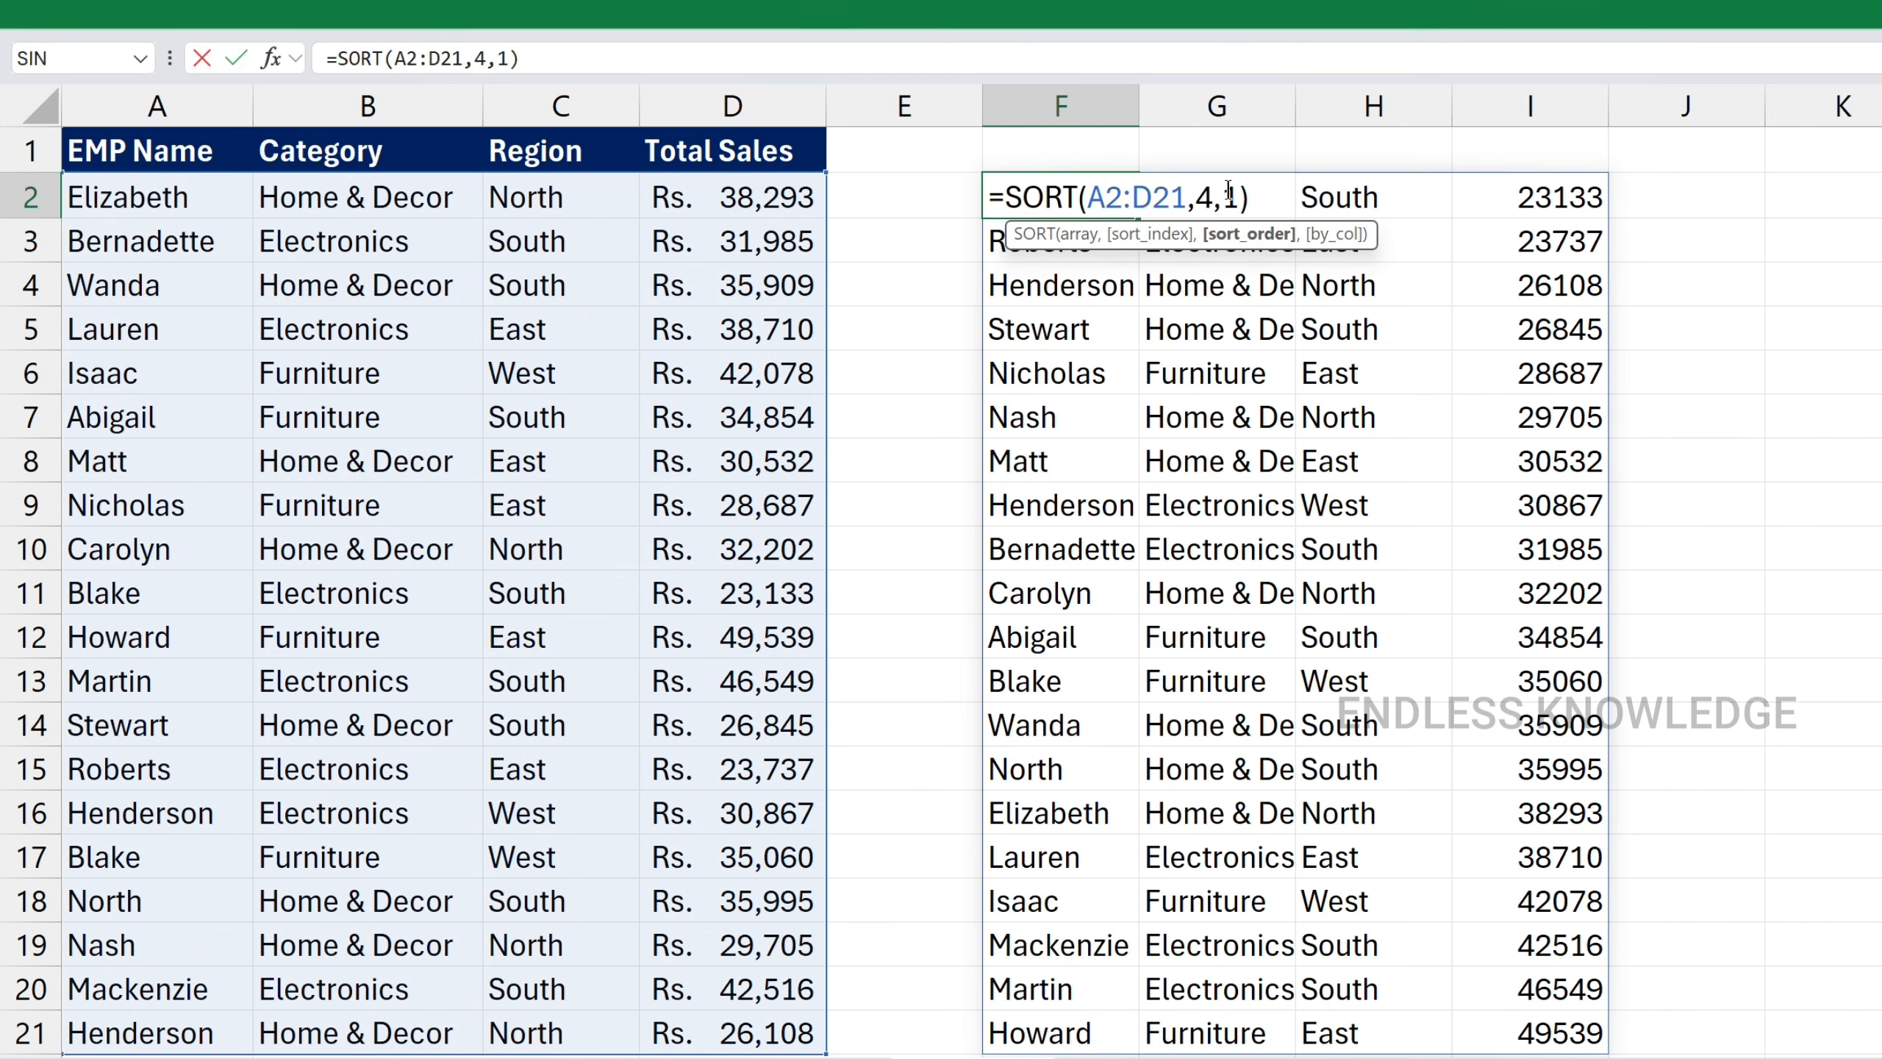
{"action": "key", "text": "Down"}
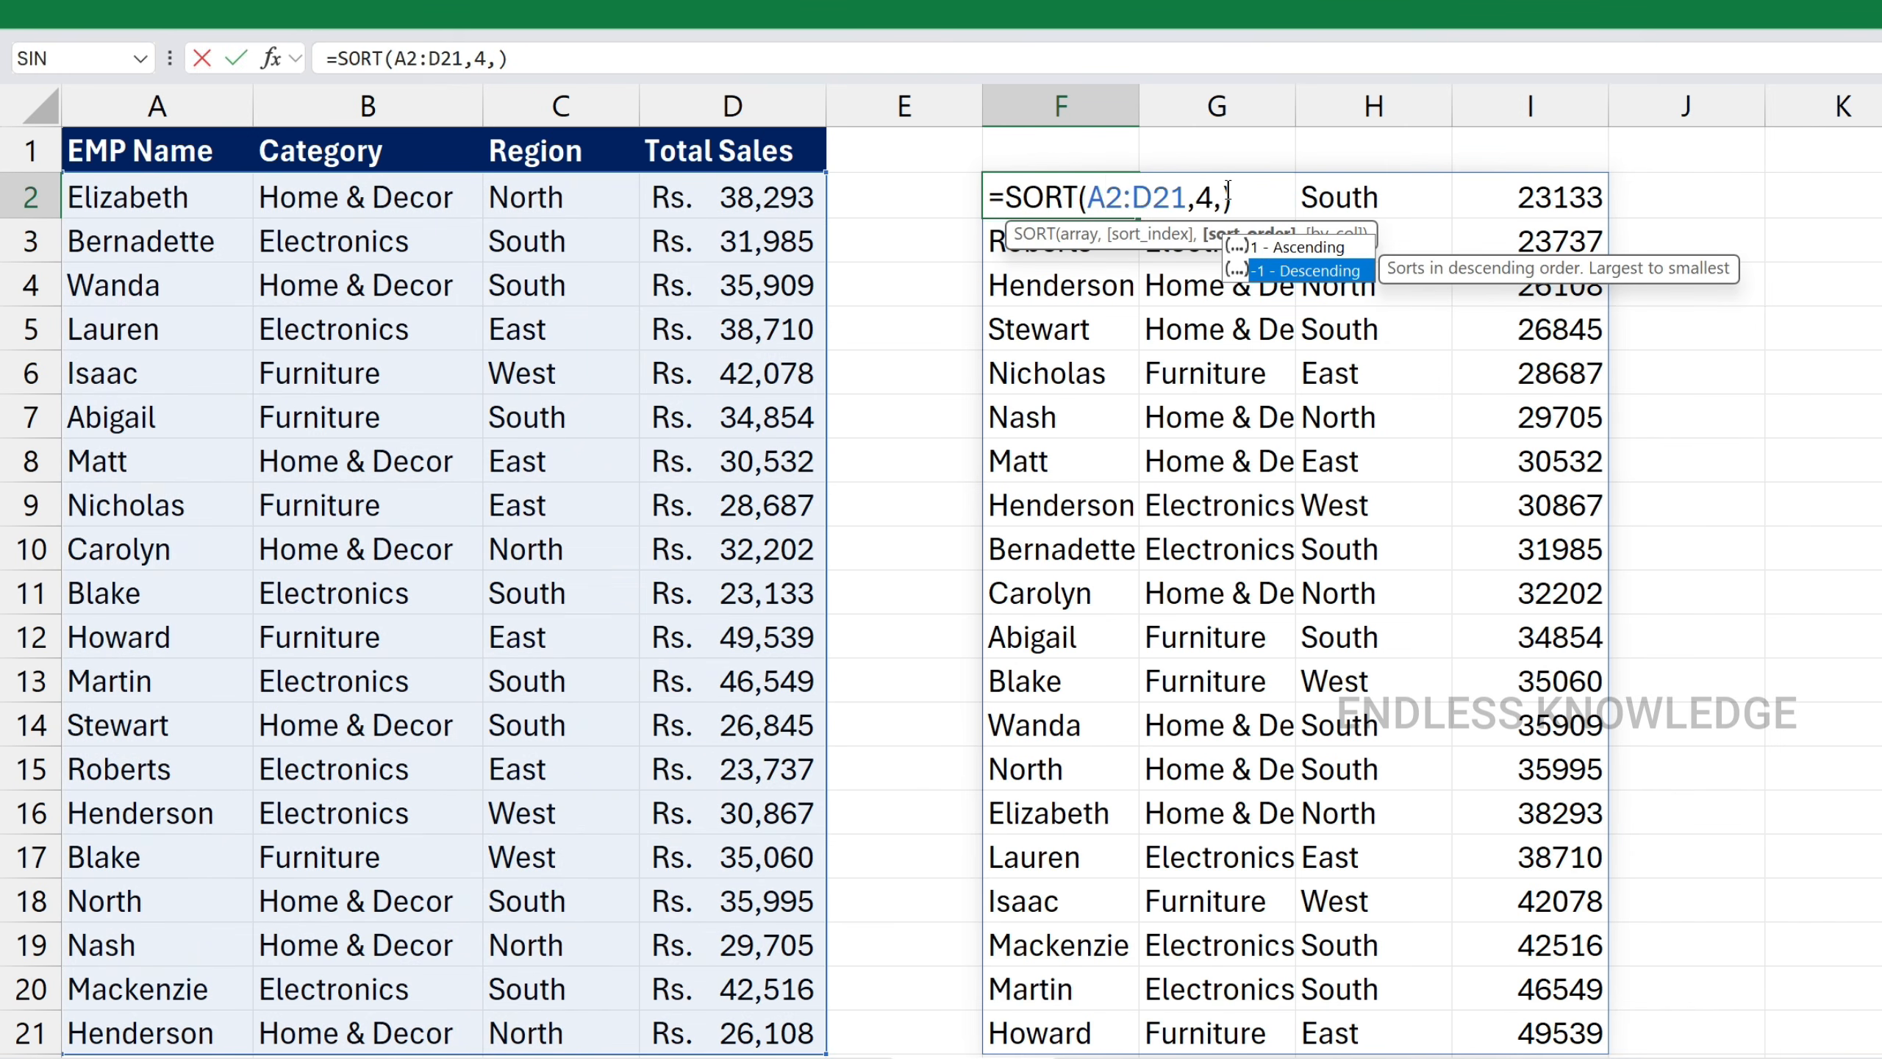
{"action": "key", "text": "Tab"}
{"action": "key", "text": "Return"}
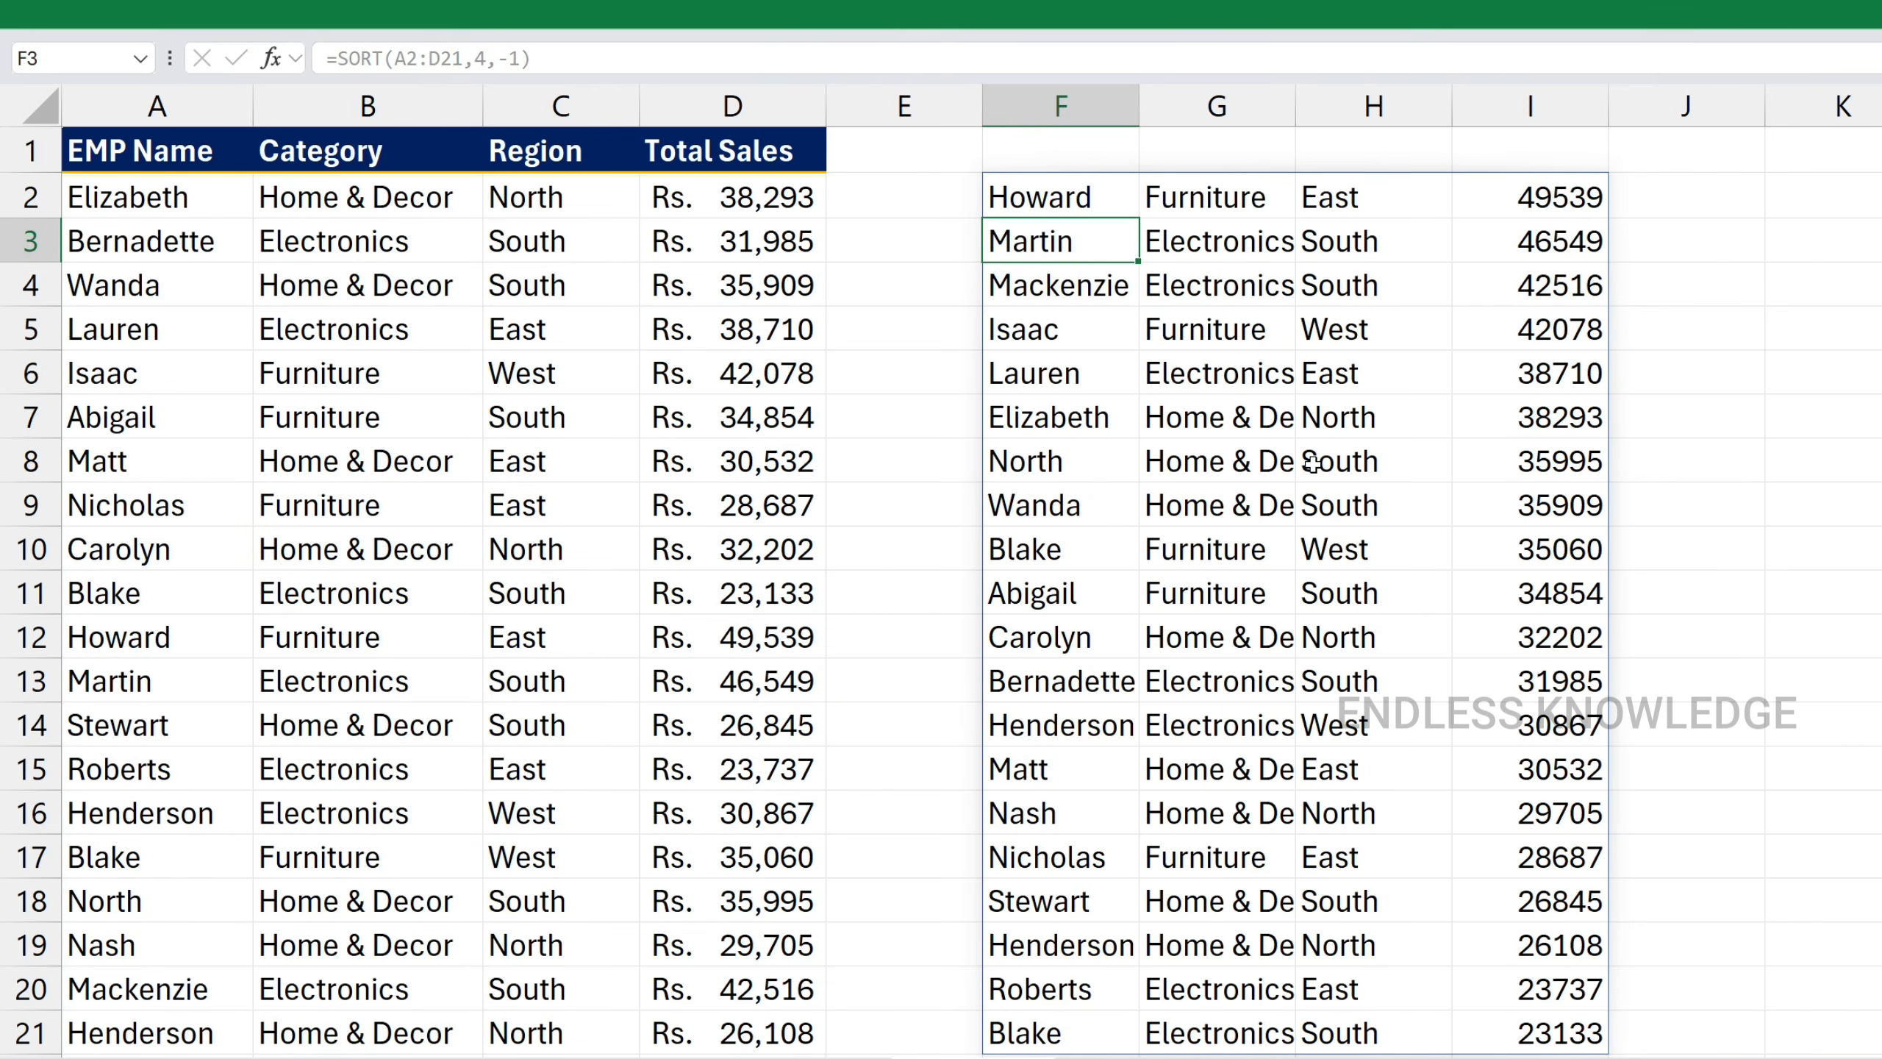
Inspect the arguments of the SORT formula in F2 and leave it without editing
{"action": "left_click", "coordinate": [1088, 196]}
{"action": "double_click", "coordinate": [1088, 196]}
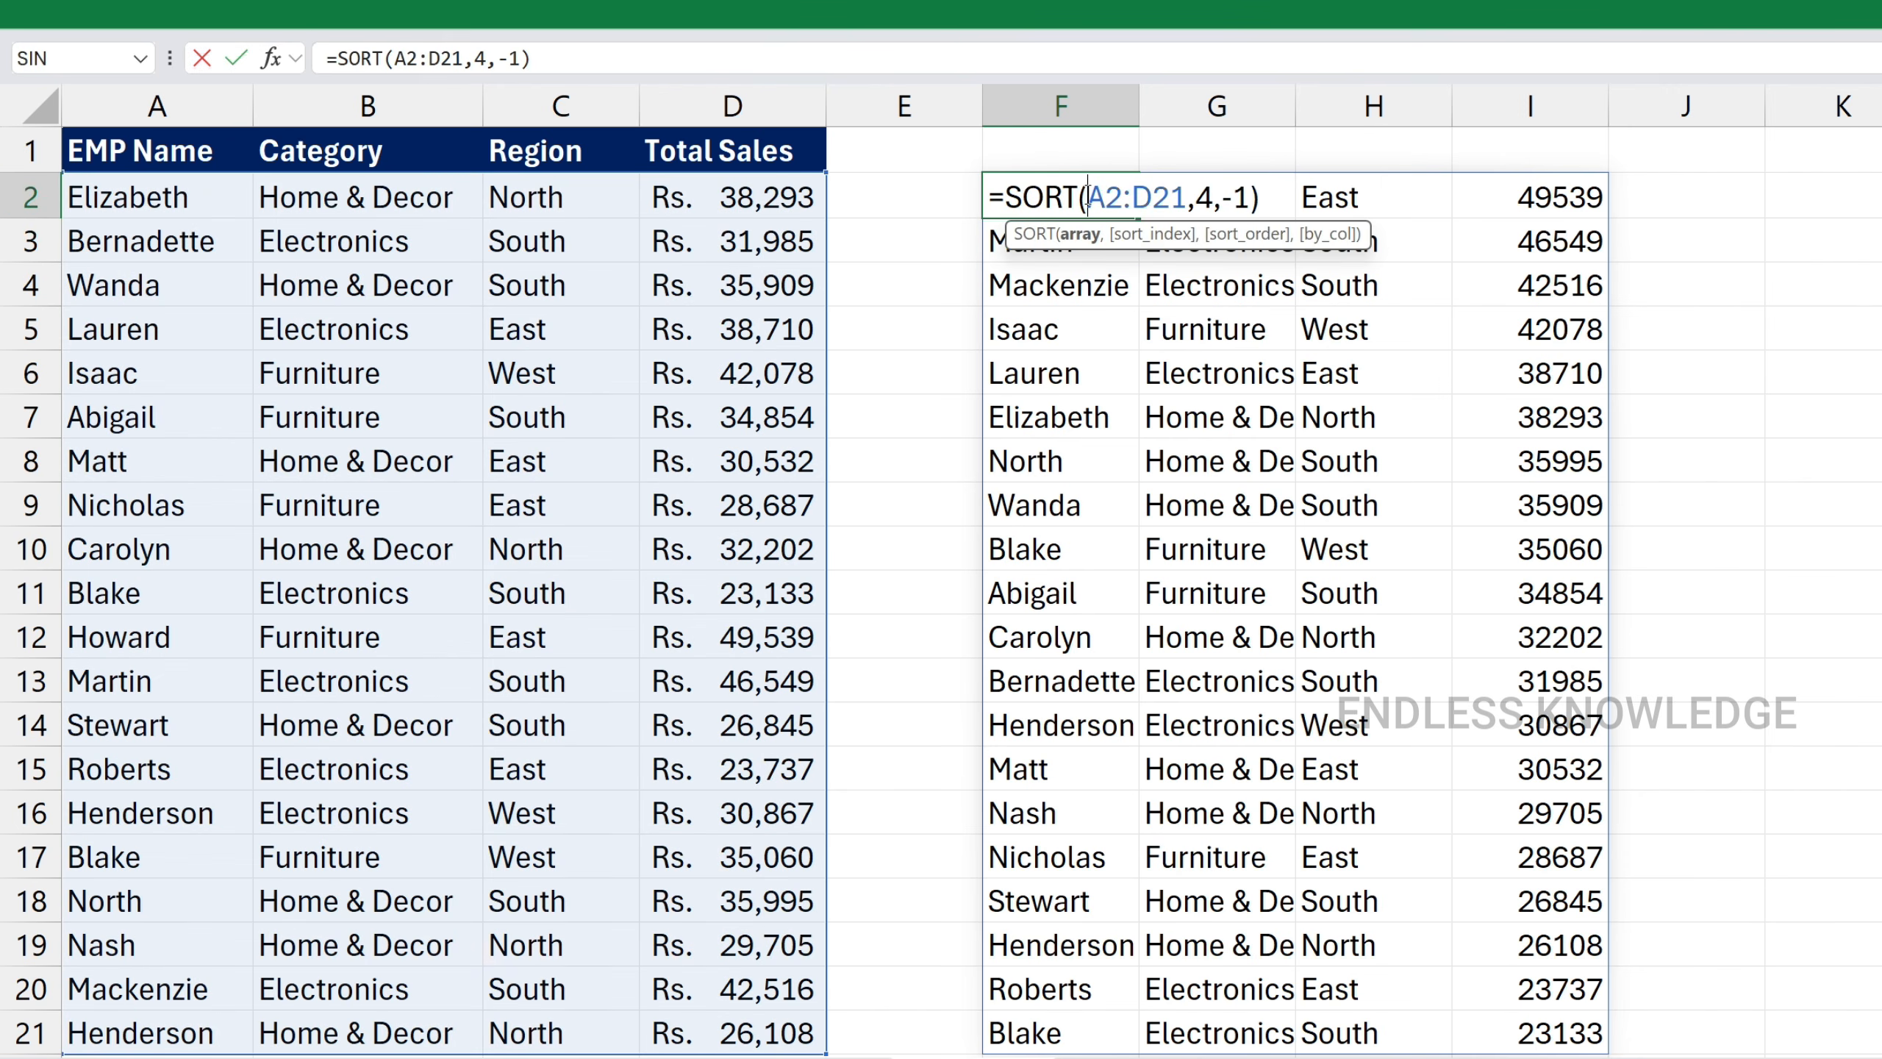
{"action": "key", "text": "Escape"}
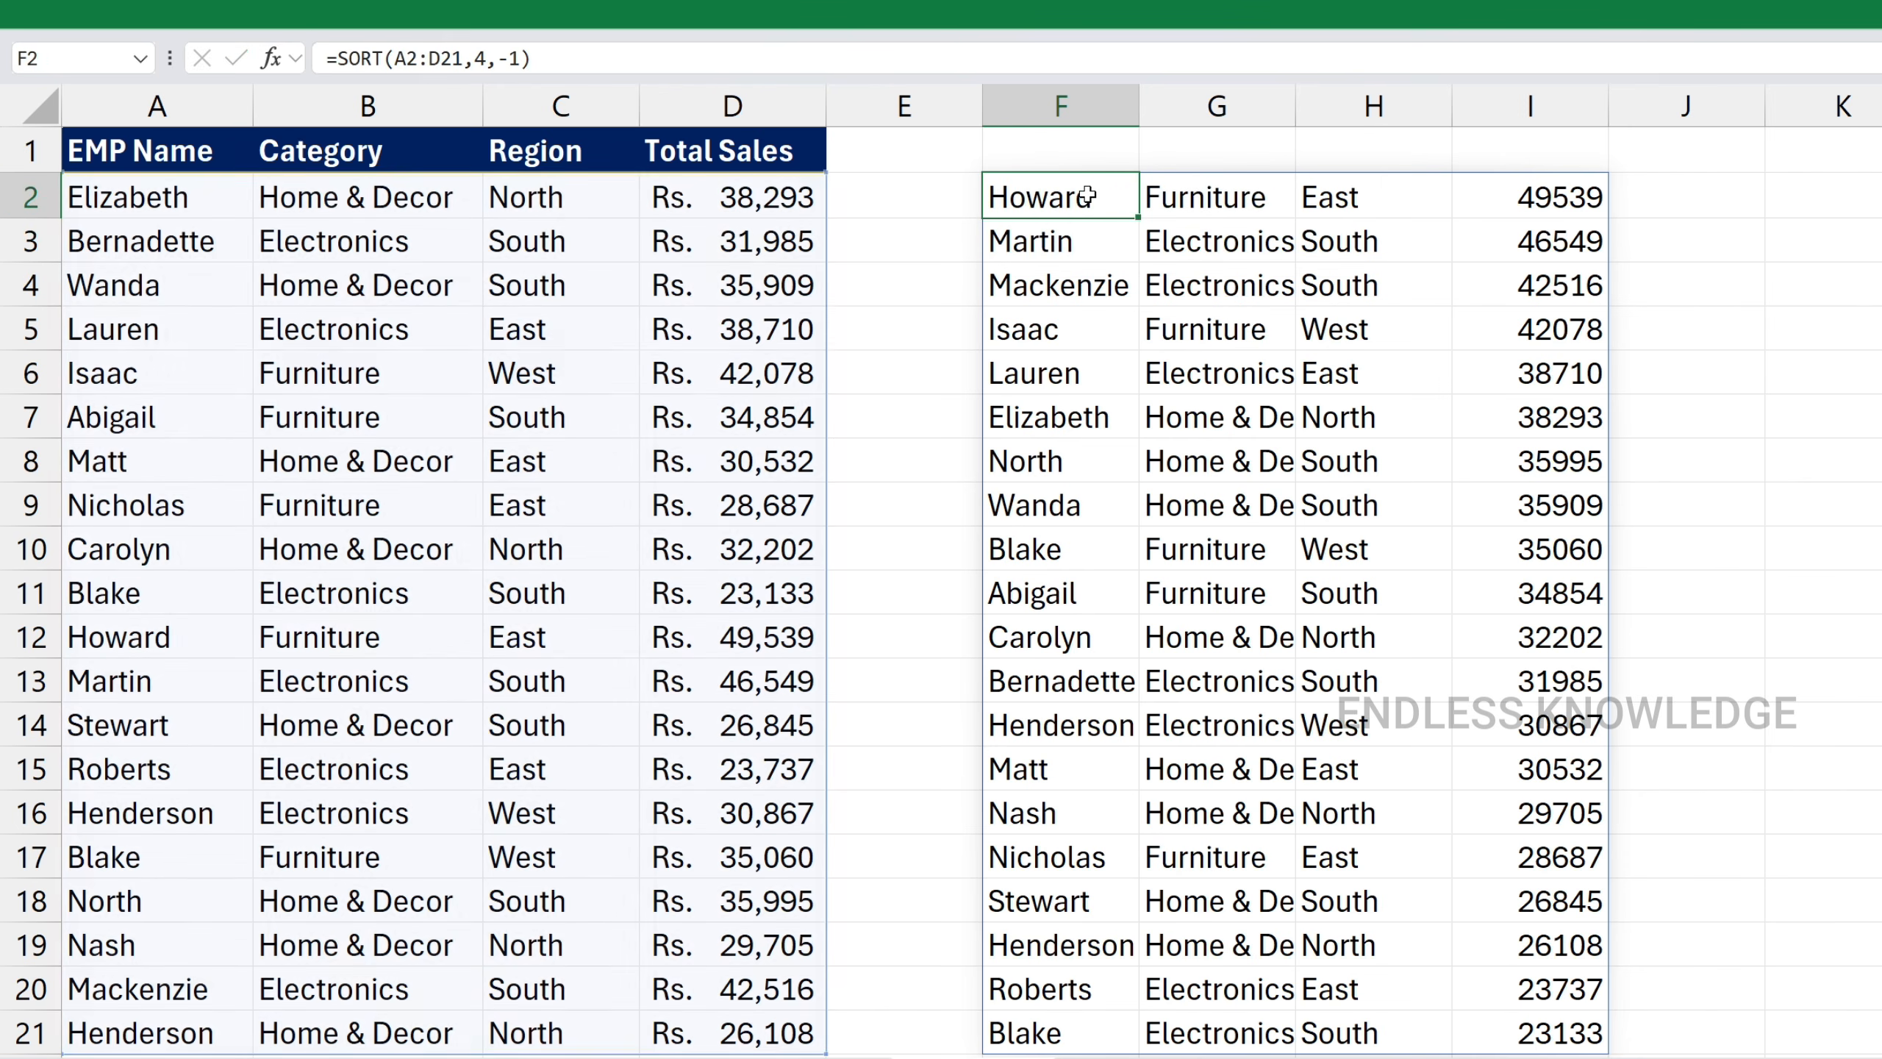
Enter Do in cell H10, inside the spilled results of the SORT formula
{"action": "left_click", "coordinate": [1370, 531]}
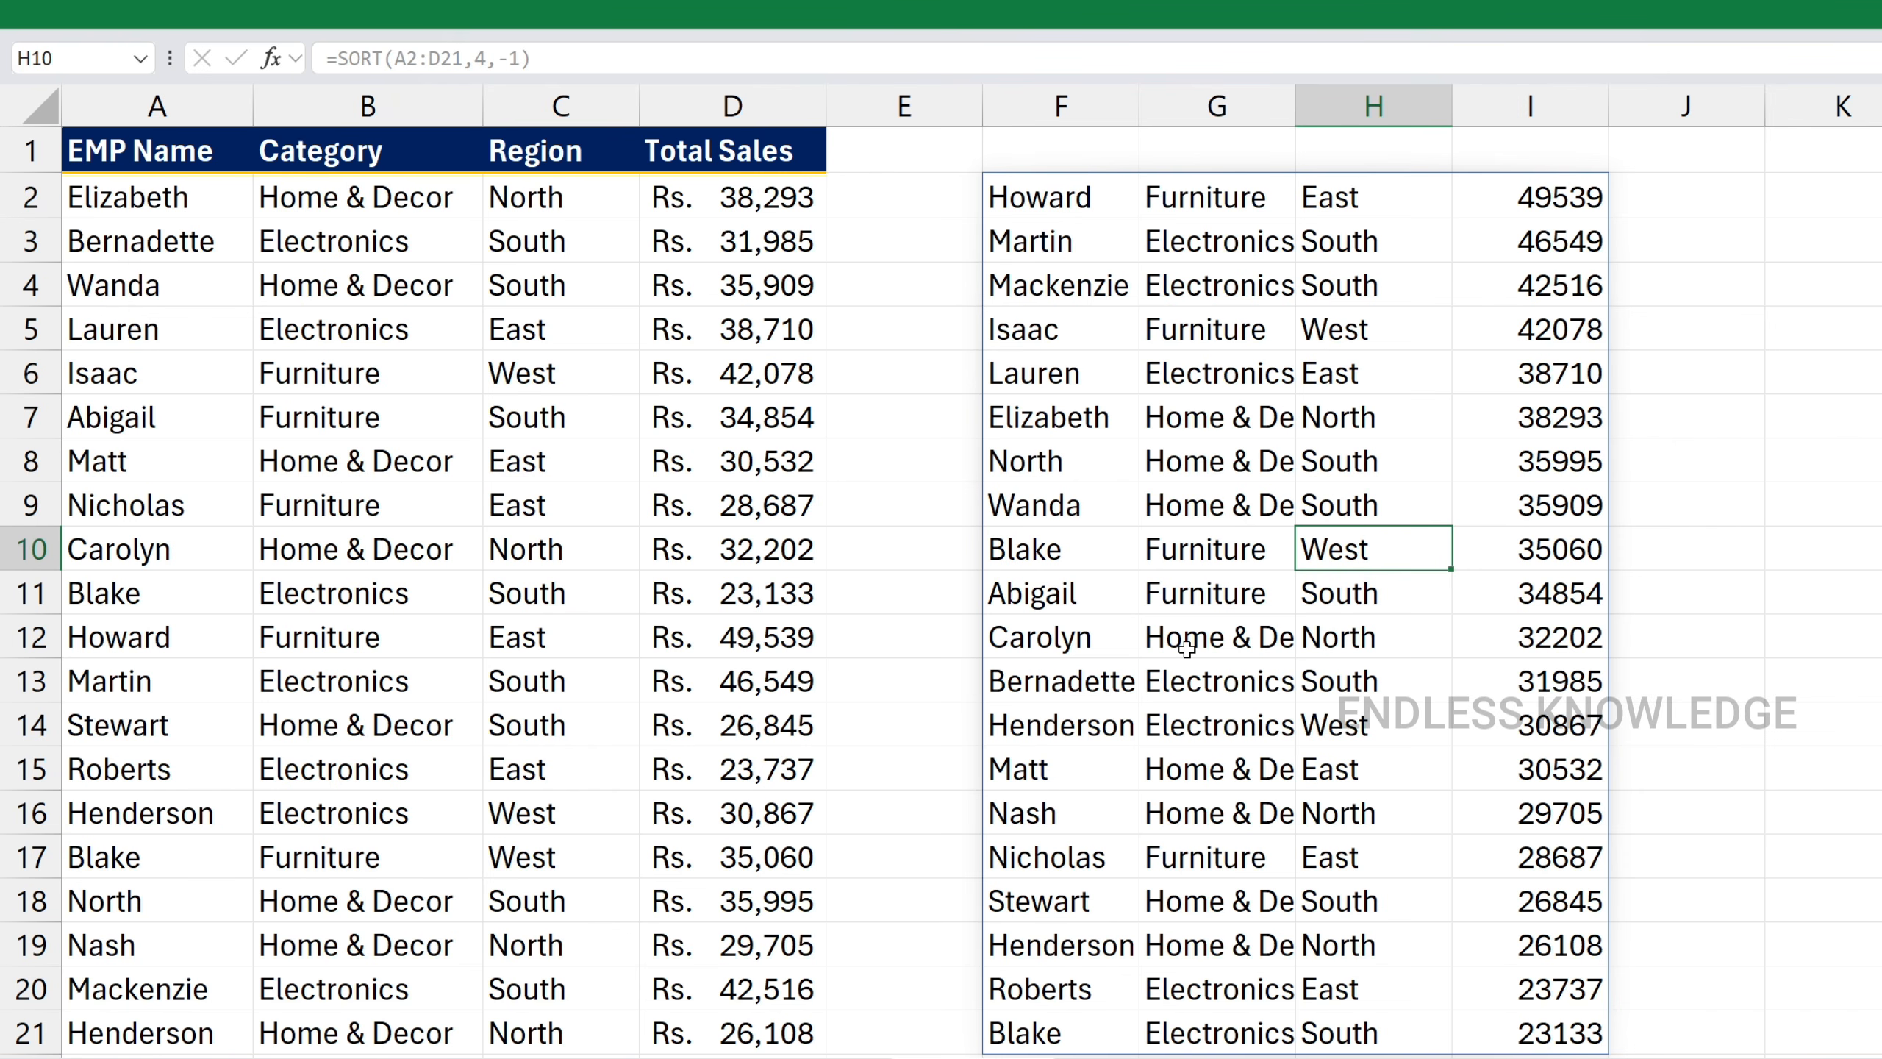
{"action": "type", "text": "Do"}
{"action": "key", "text": "Return"}
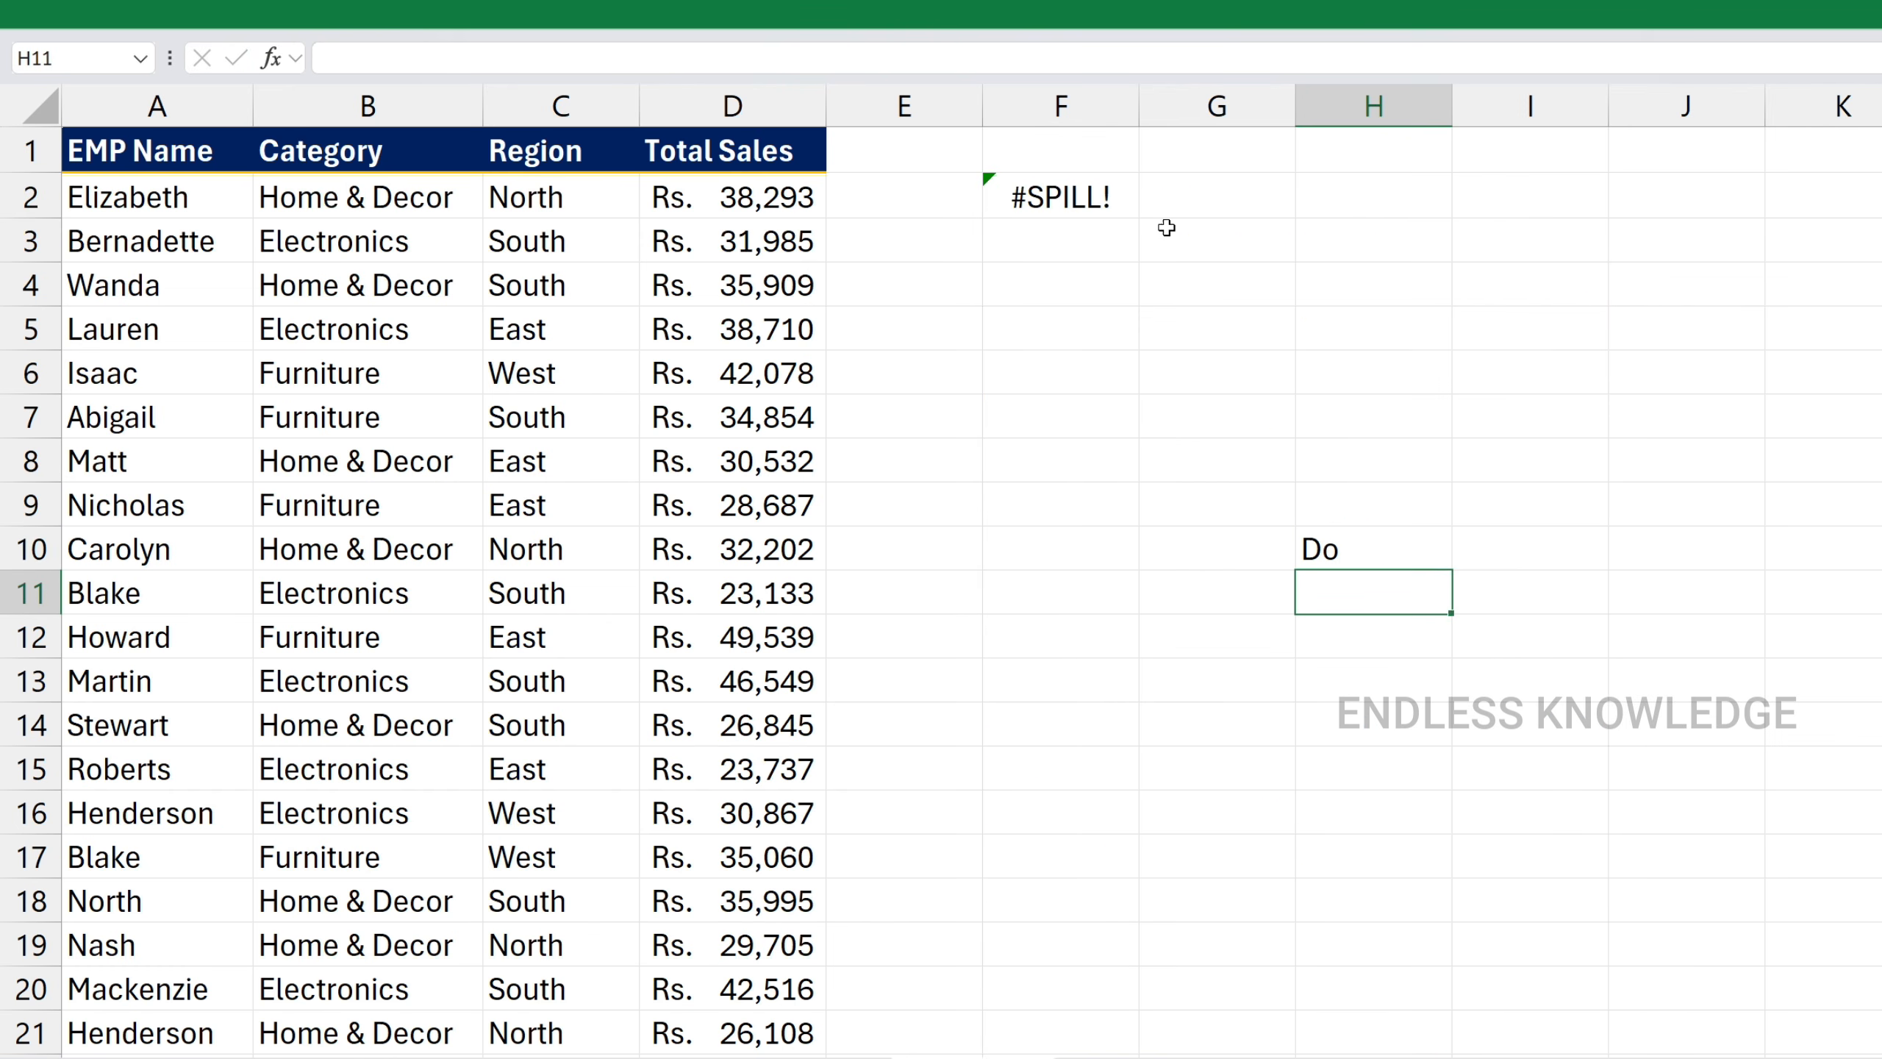
Clear the Do entry from cell H10 to free the spill range of the SORT formula
{"action": "left_click", "coordinate": [1368, 550]}
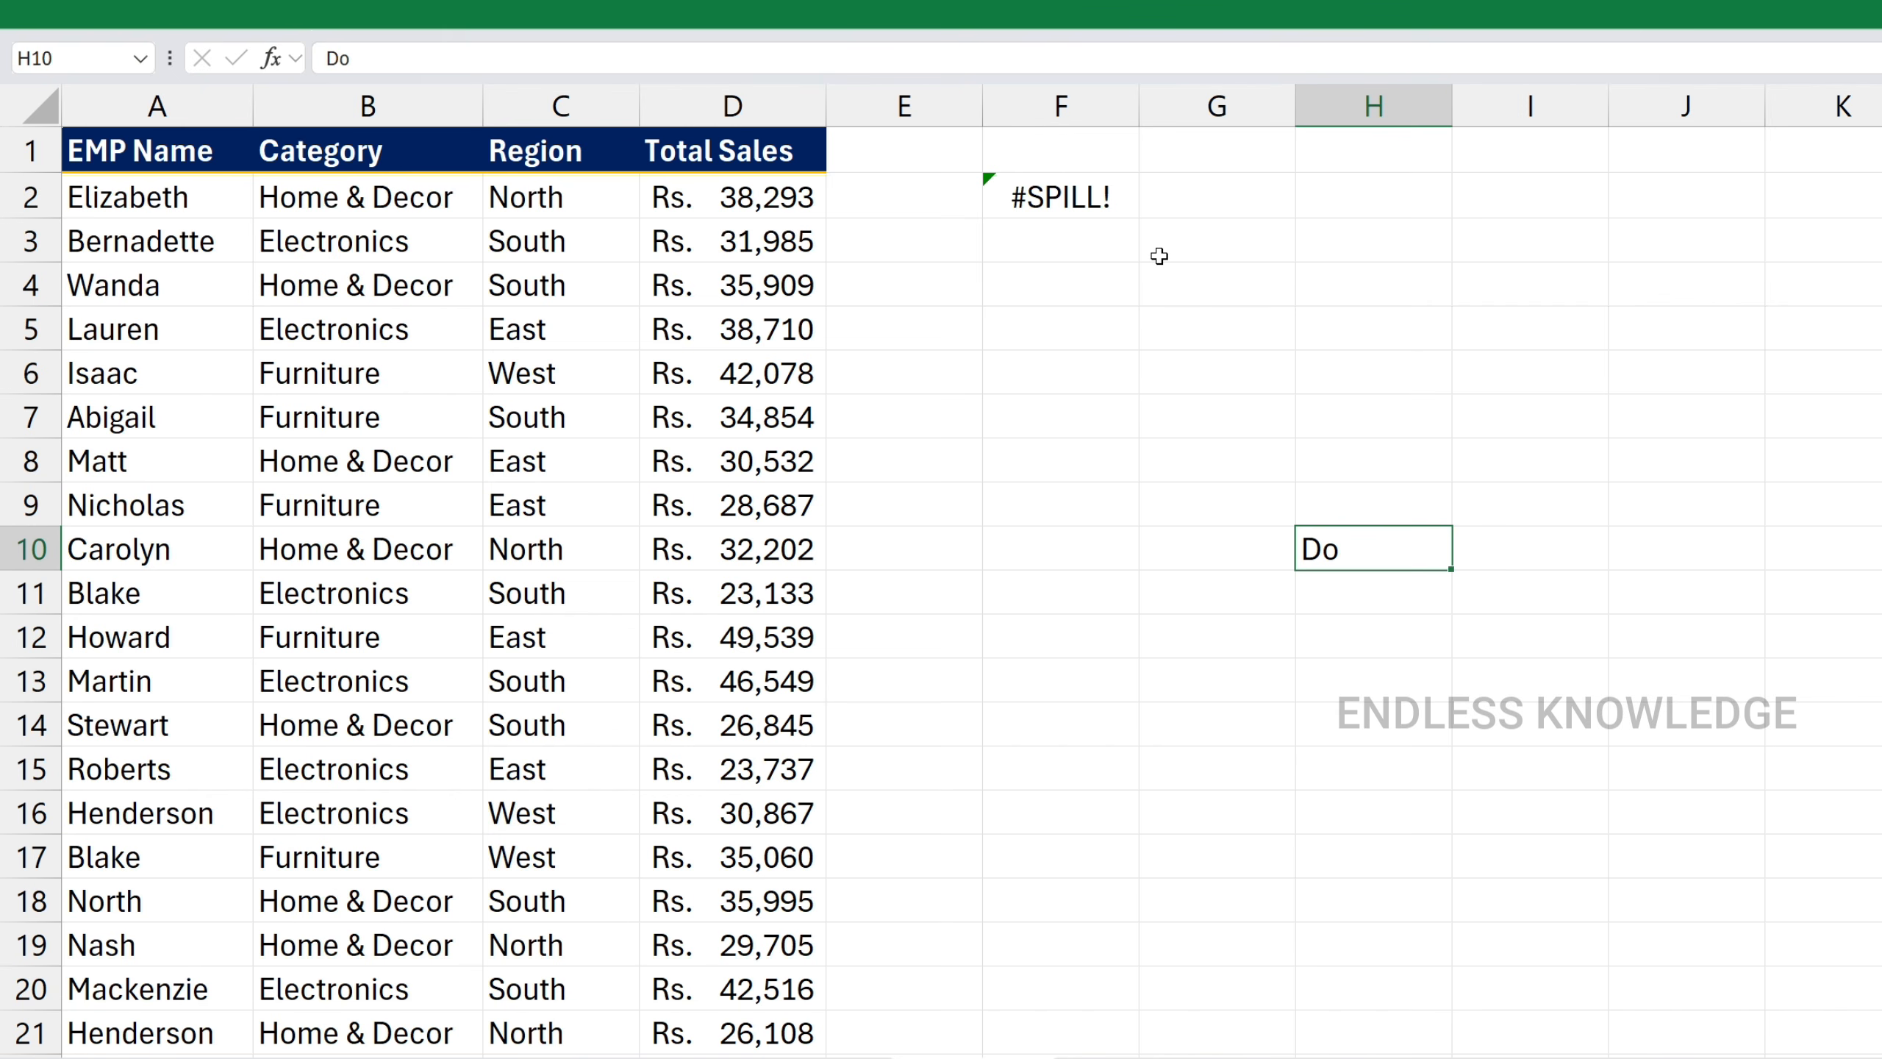
{"action": "key", "text": "Delete"}
Try a sort index of 6 in the F2 SORT formula, and undo that change
{"action": "double_click", "coordinate": [1074, 187]}
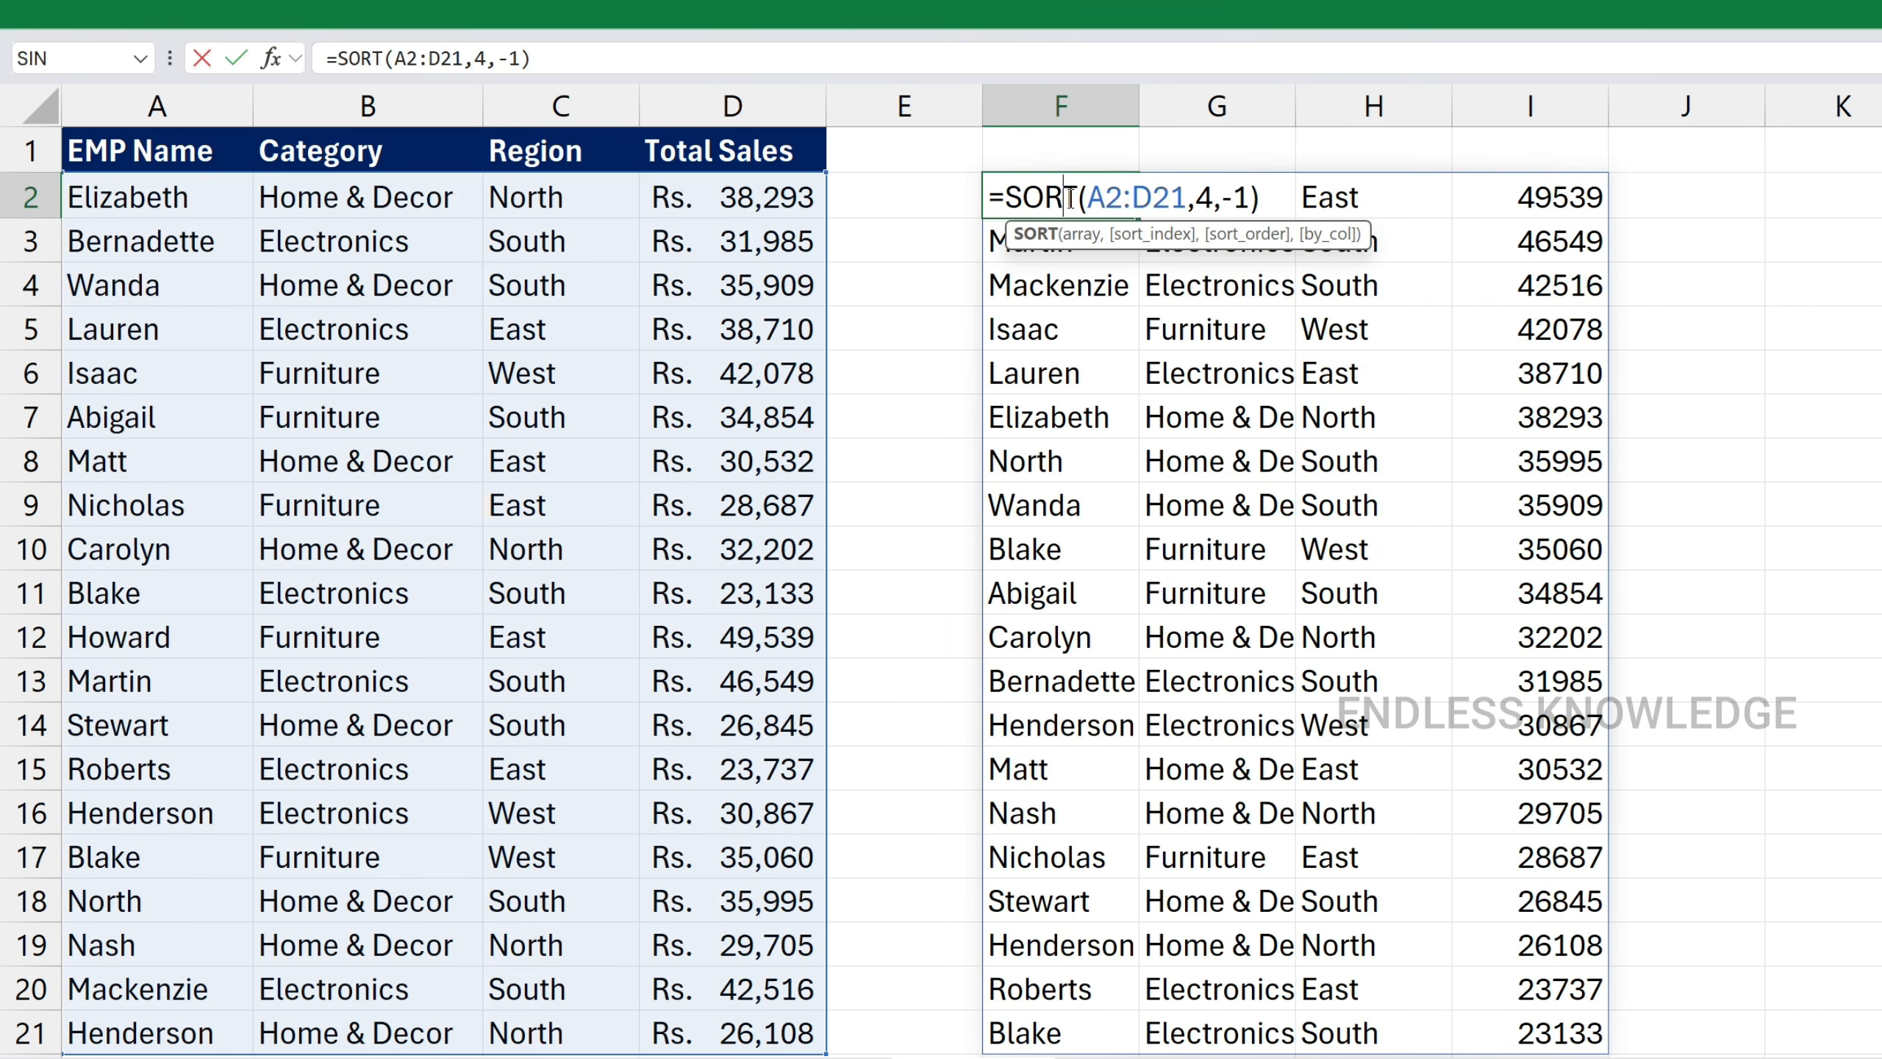
{"action": "left_click", "coordinate": [1211, 197]}
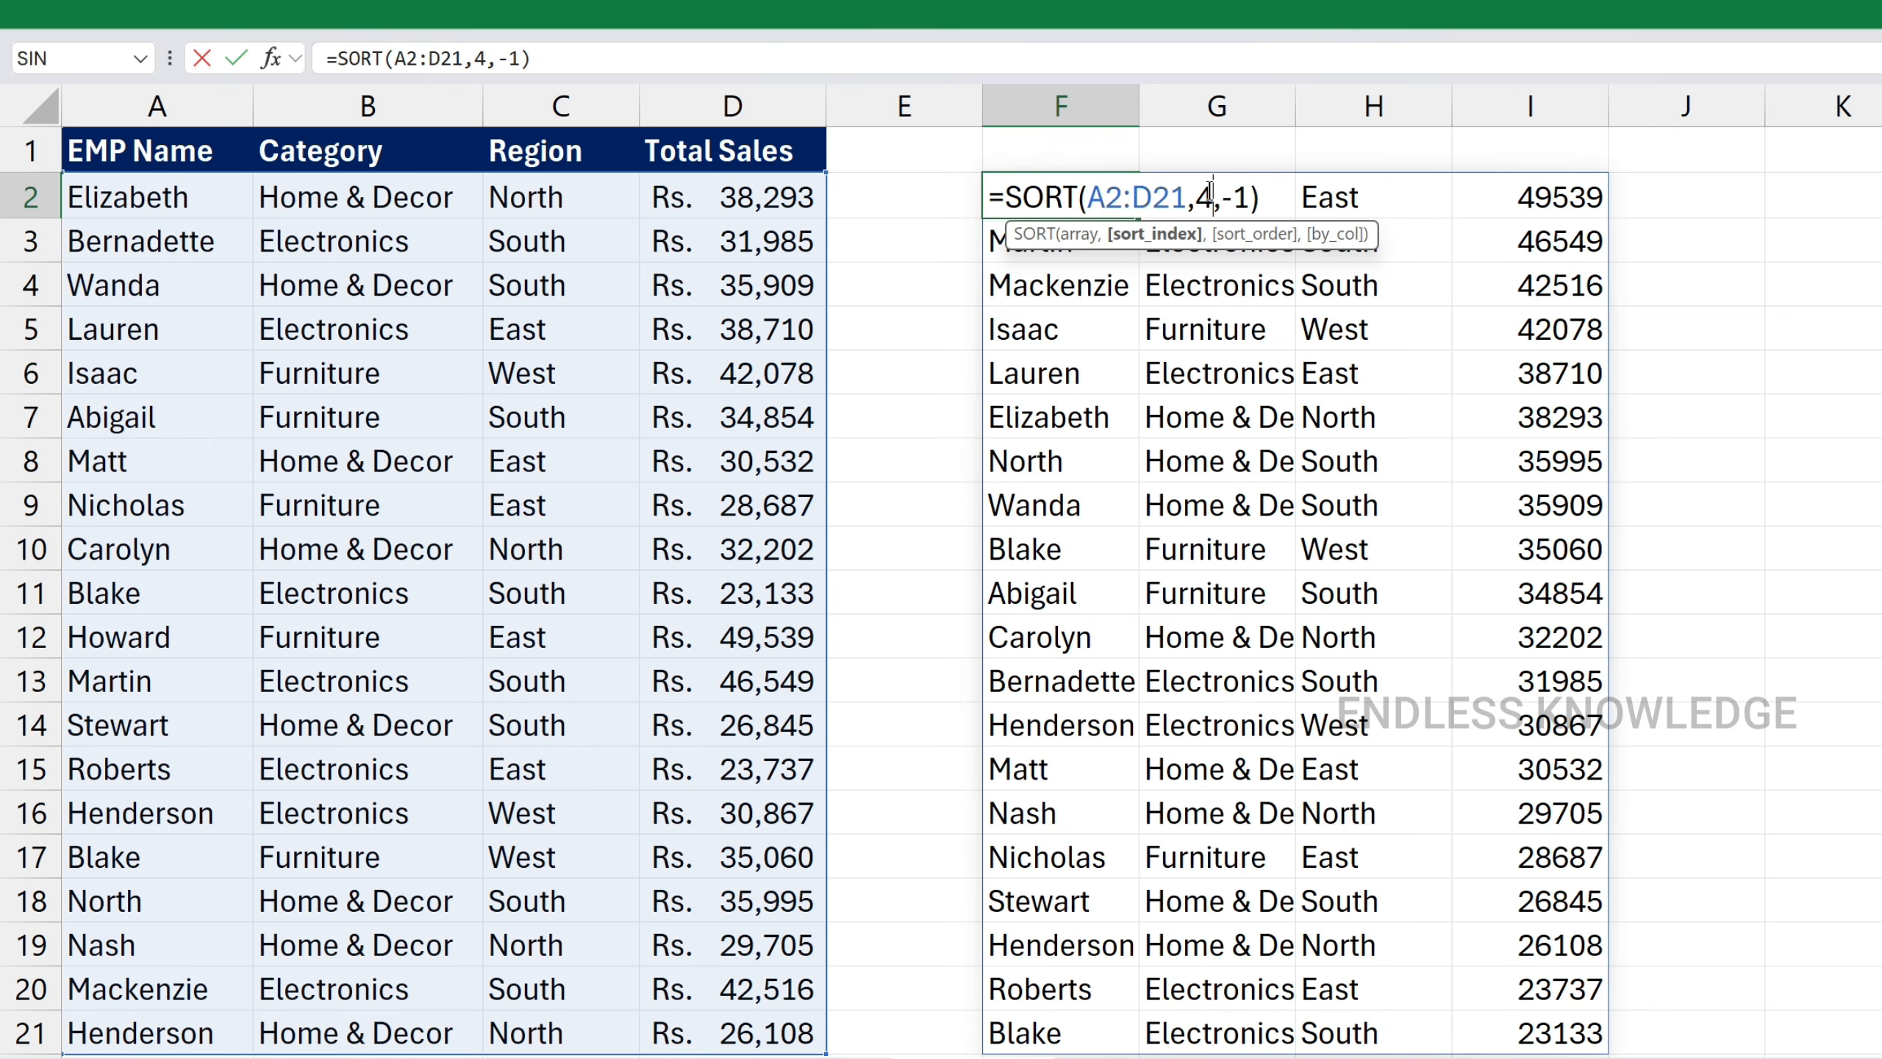
{"action": "key", "text": "BackSpace"}
{"action": "type", "text": "6"}
{"action": "key", "text": "Return"}
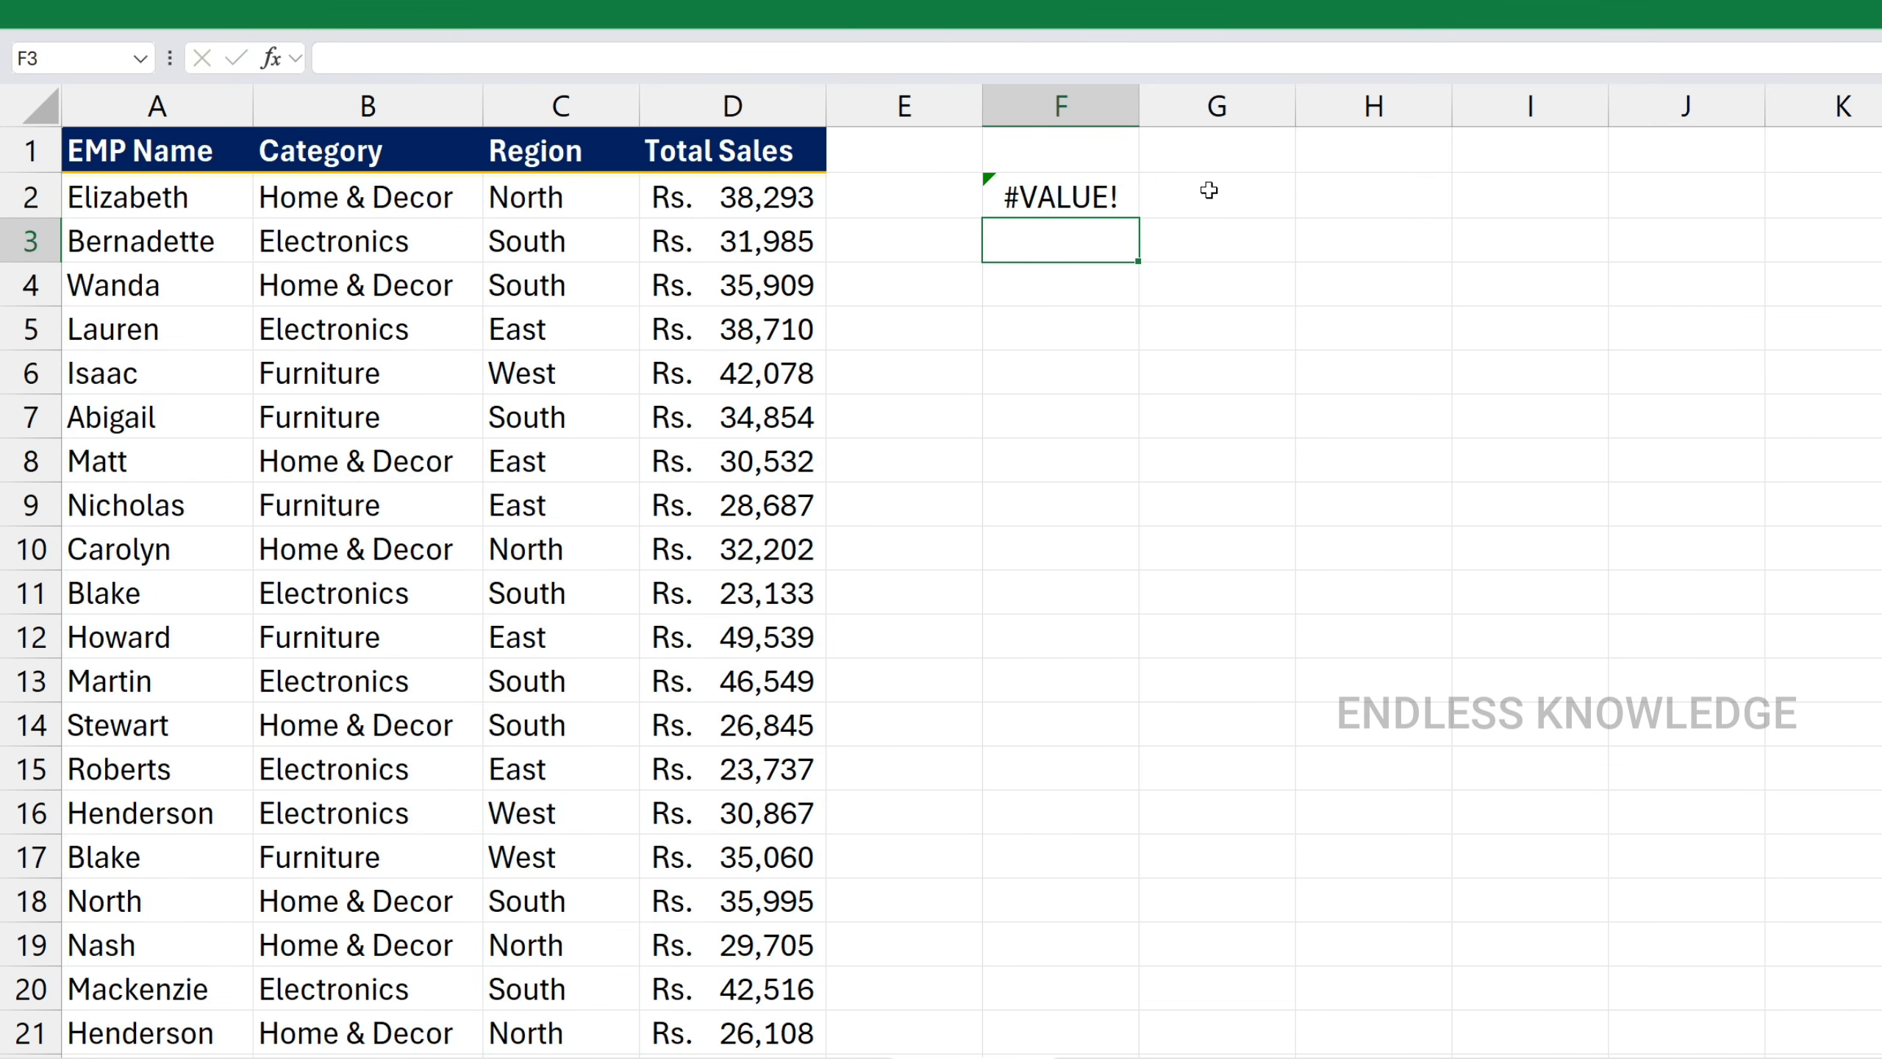
{"action": "key", "text": "ctrl+z"}
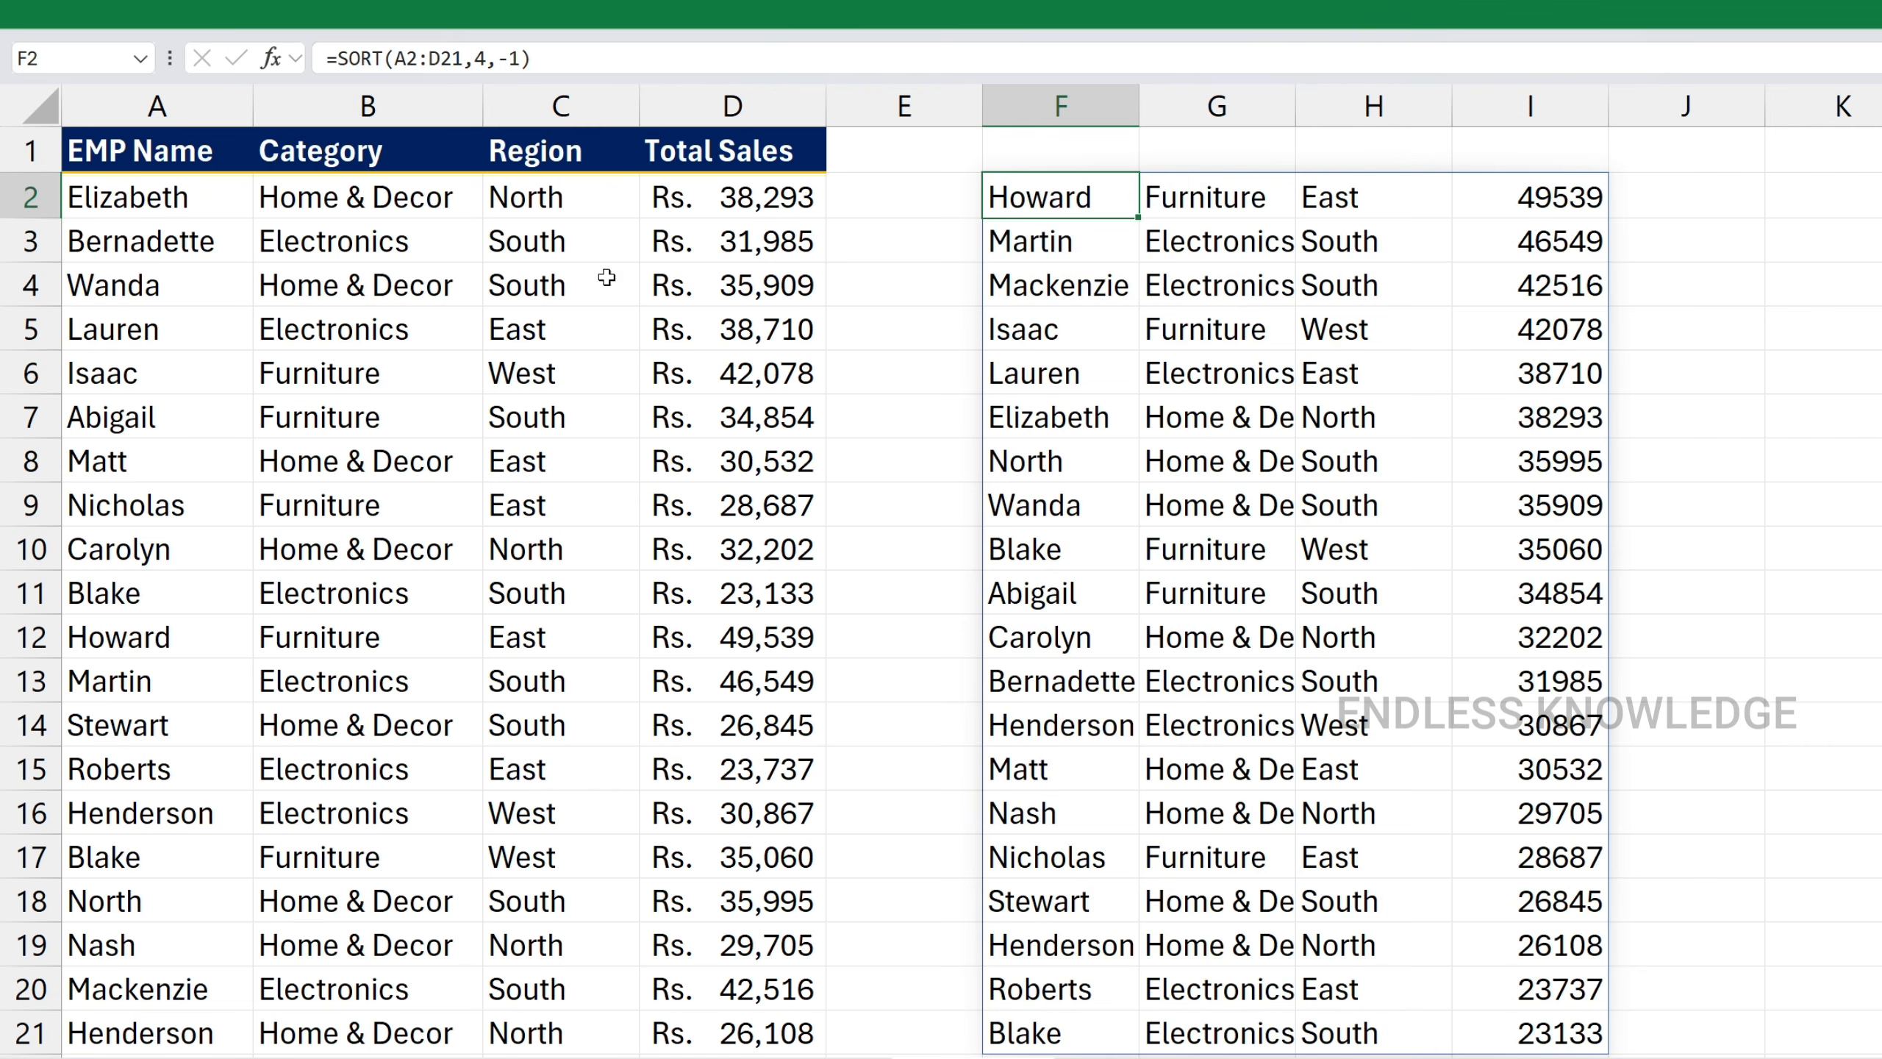
Select the spilled sort results and inspect the SORT formula in F2 without editing it
{"action": "mouse_move", "coordinate": [1068, 196]}
{"action": "left_mouse_down"}
{"action": "mouse_move", "coordinate": [1372, 245]}
{"action": "mouse_move", "coordinate": [1450, 815]}
{"action": "mouse_move", "coordinate": [1557, 949]}
{"action": "left_mouse_up"}
{"action": "double_click", "coordinate": [1084, 199]}
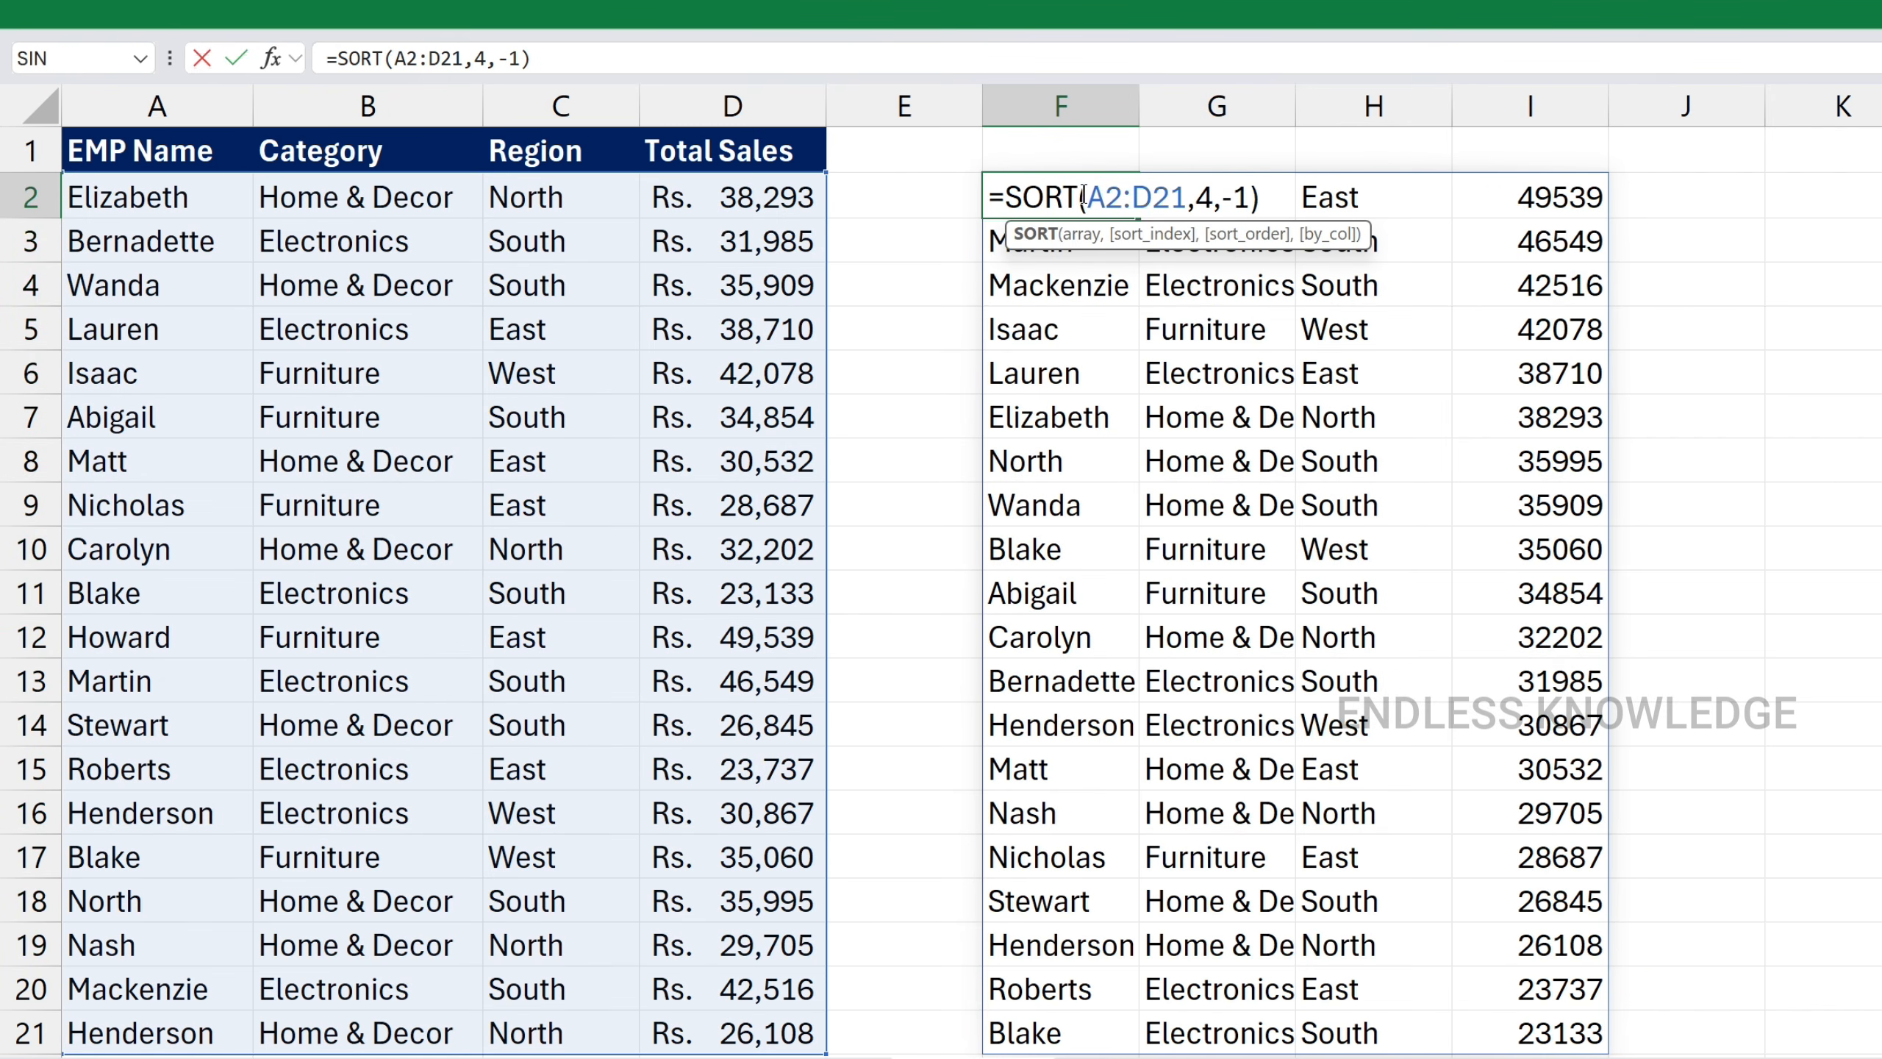
{"action": "key", "text": "Escape"}
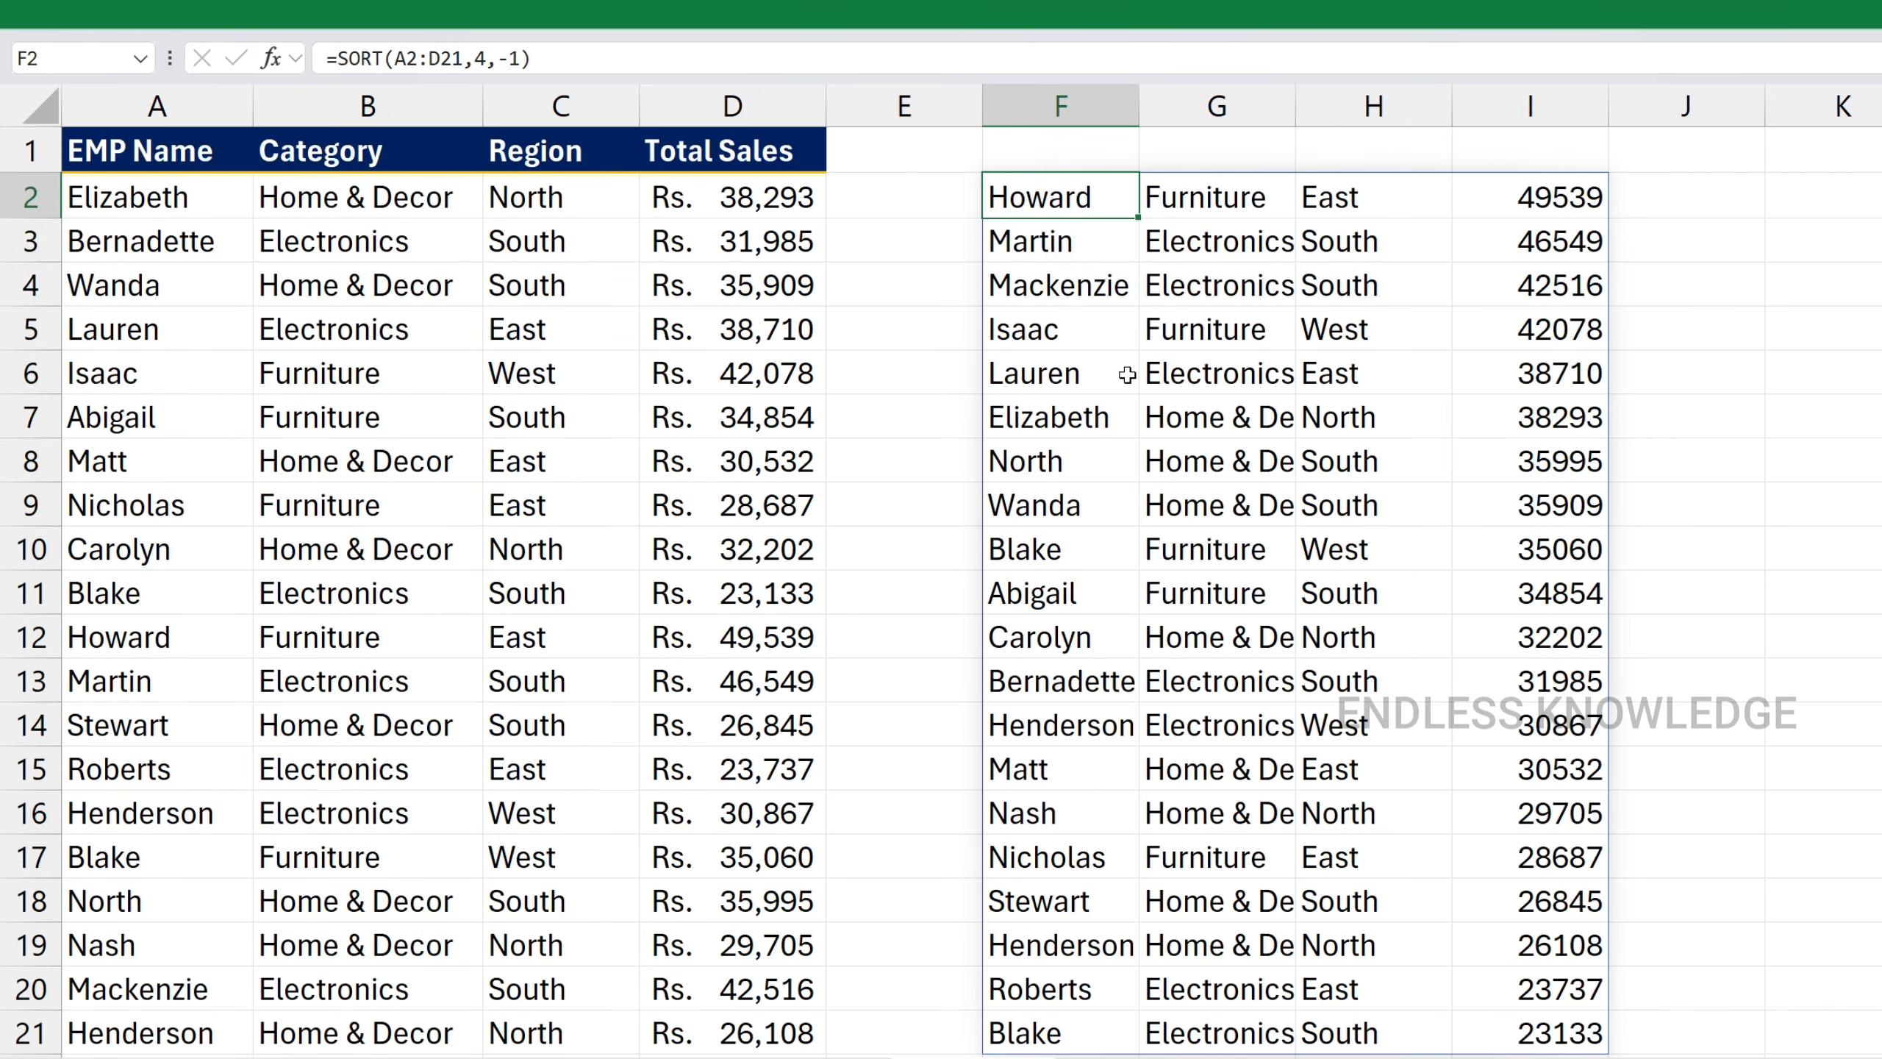
Copy the spilled SORT results in F2:I21 and paste them in place as static values
{"action": "mouse_move", "coordinate": [1078, 191]}
{"action": "left_mouse_down"}
{"action": "mouse_move", "coordinate": [1495, 546]}
{"action": "mouse_move", "coordinate": [1526, 1024]}
{"action": "left_mouse_up"}
{"action": "key", "text": "ctrl+c"}
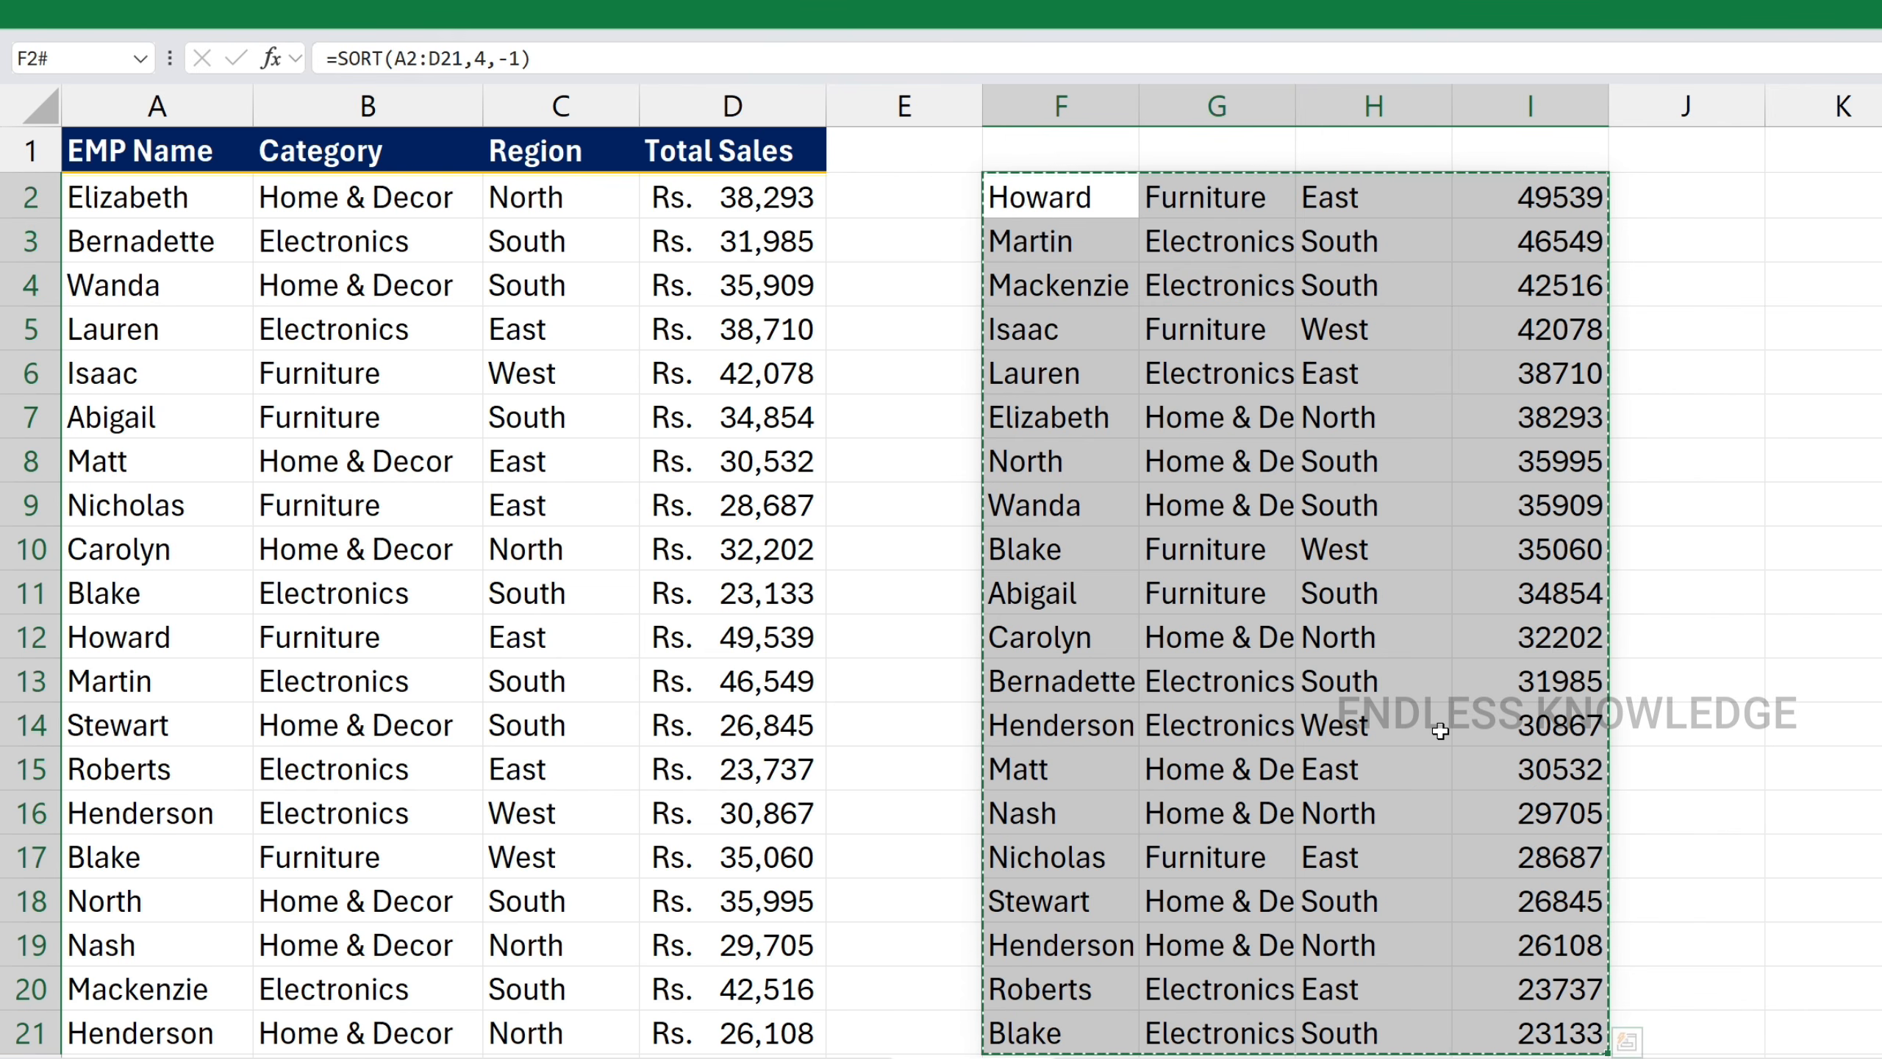
{"action": "key", "text": "ctrl+v"}
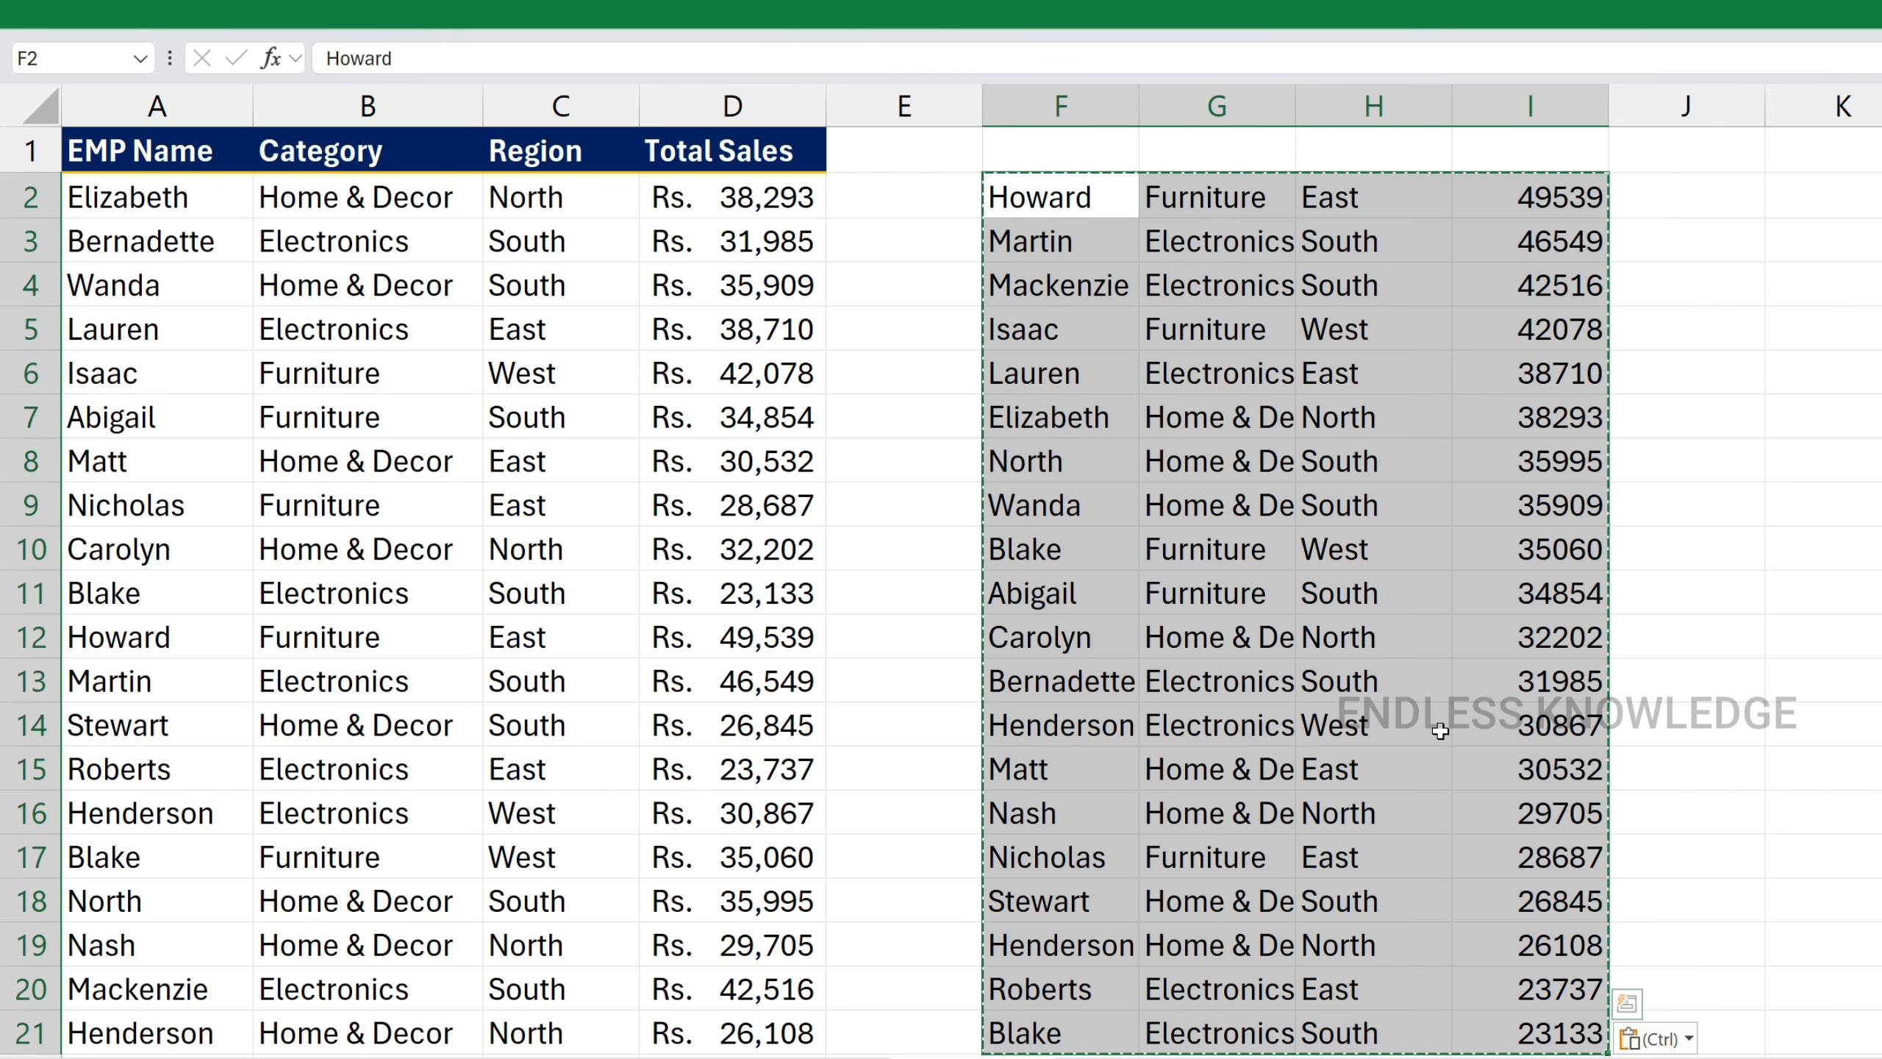
{"action": "left_click", "coordinate": [1364, 505]}
{"action": "left_click", "coordinate": [1216, 330]}
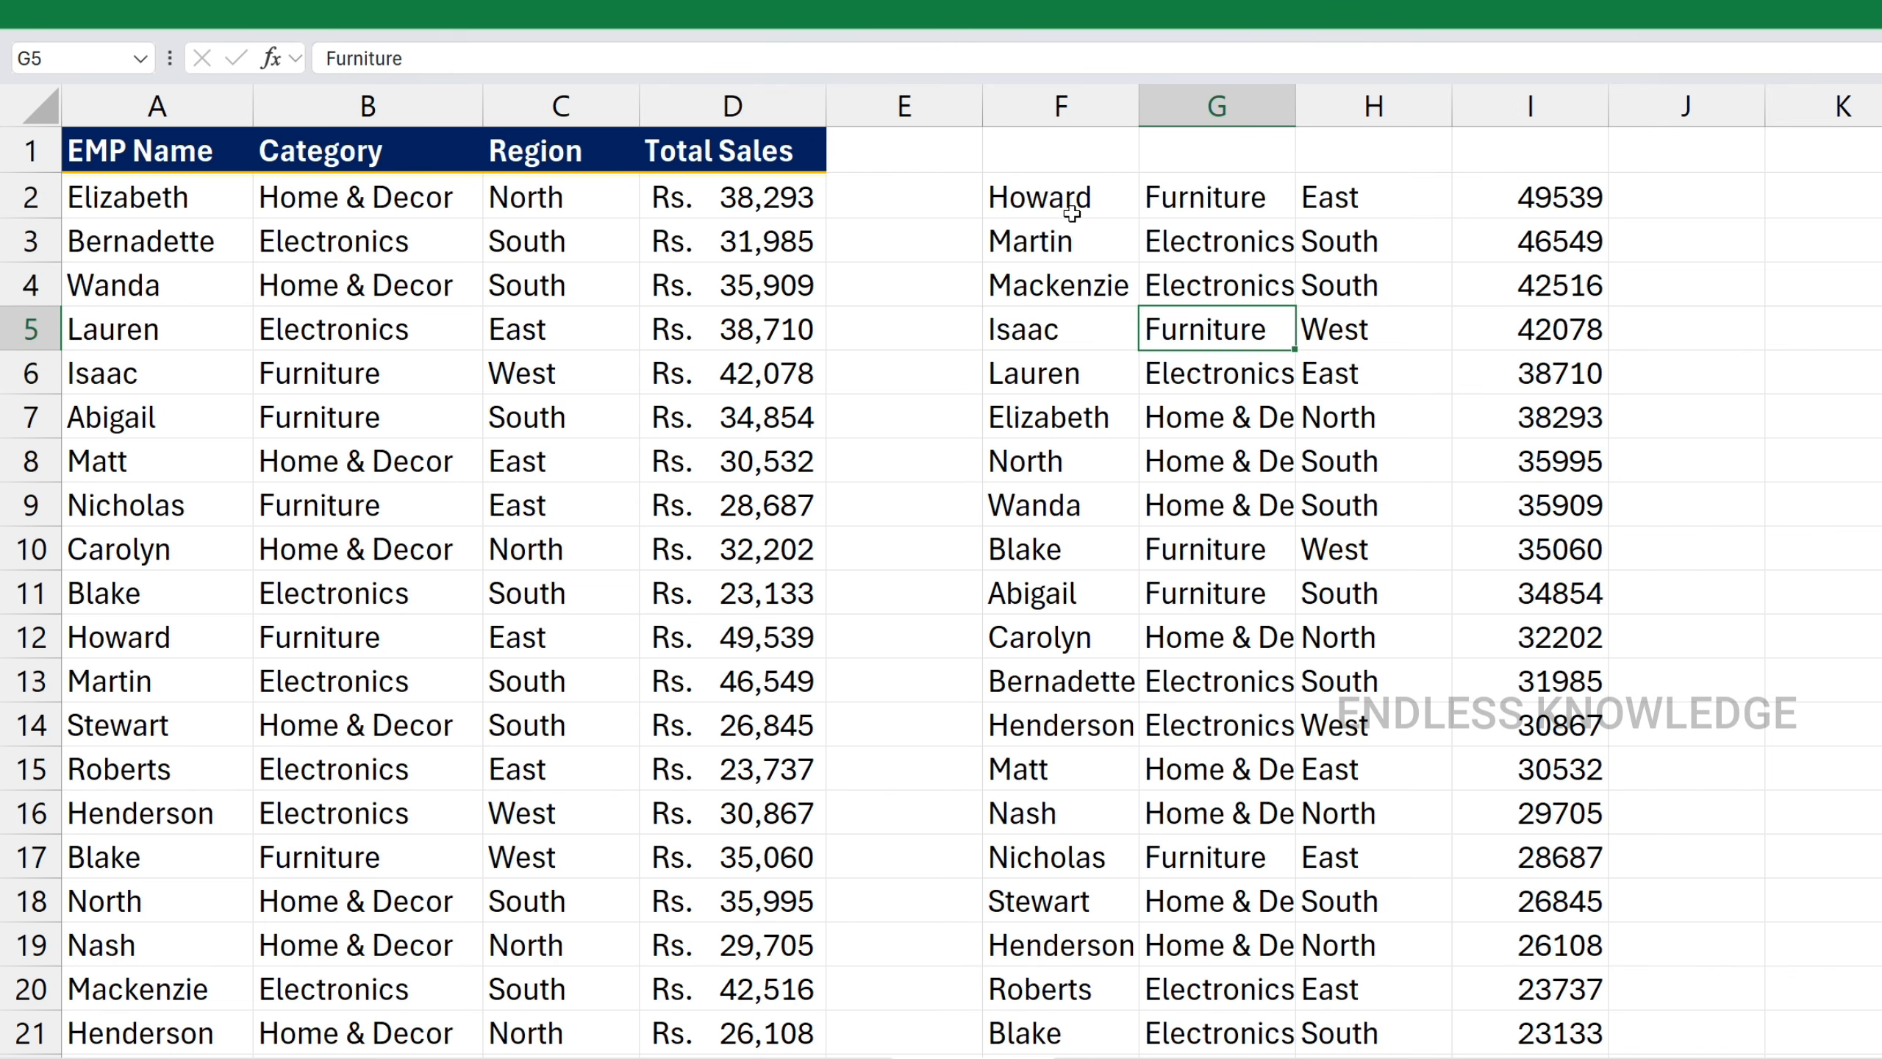
Check the pasted contents of F2 and the sales figures in column I, and undo the paste as values
{"action": "double_click", "coordinate": [1051, 194]}
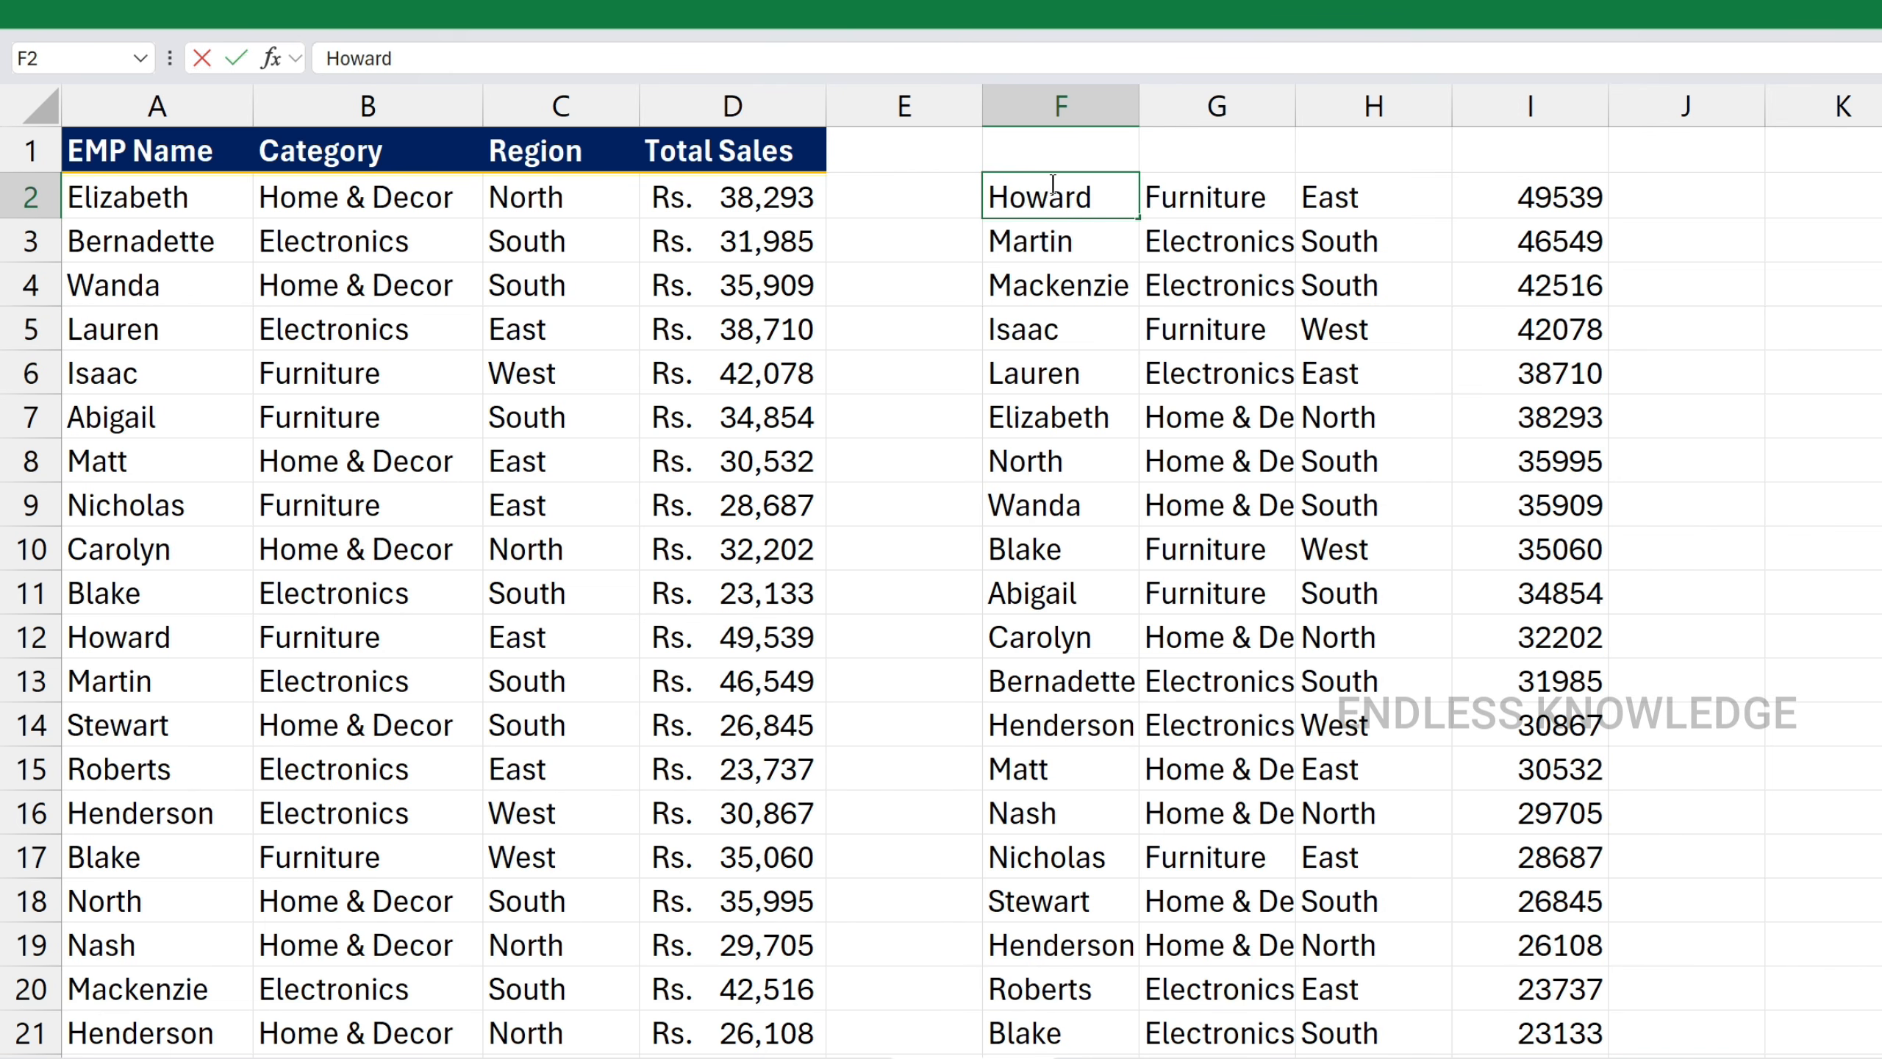
{"action": "key", "text": "Escape"}
{"action": "left_click_drag", "start_coordinate": [1535, 194], "coordinate": [1555, 956]}
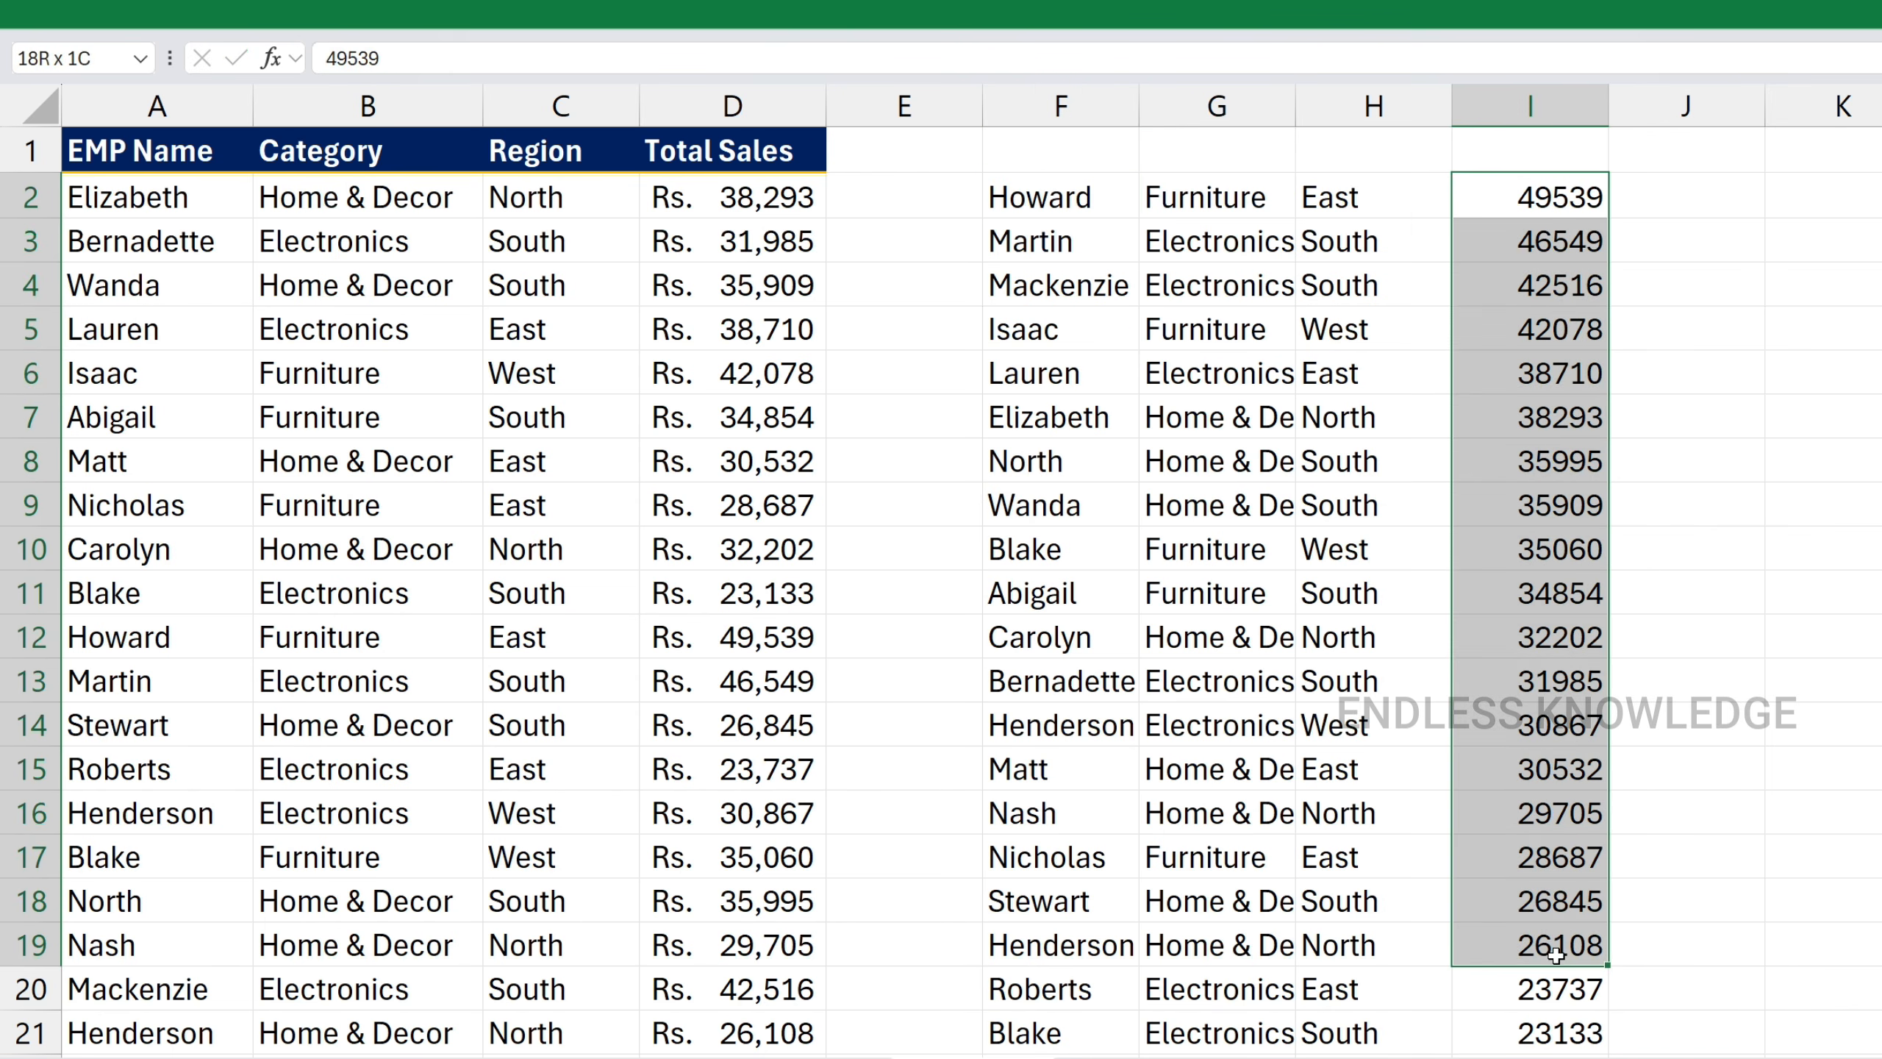
{"action": "left_click", "coordinate": [1445, 301]}
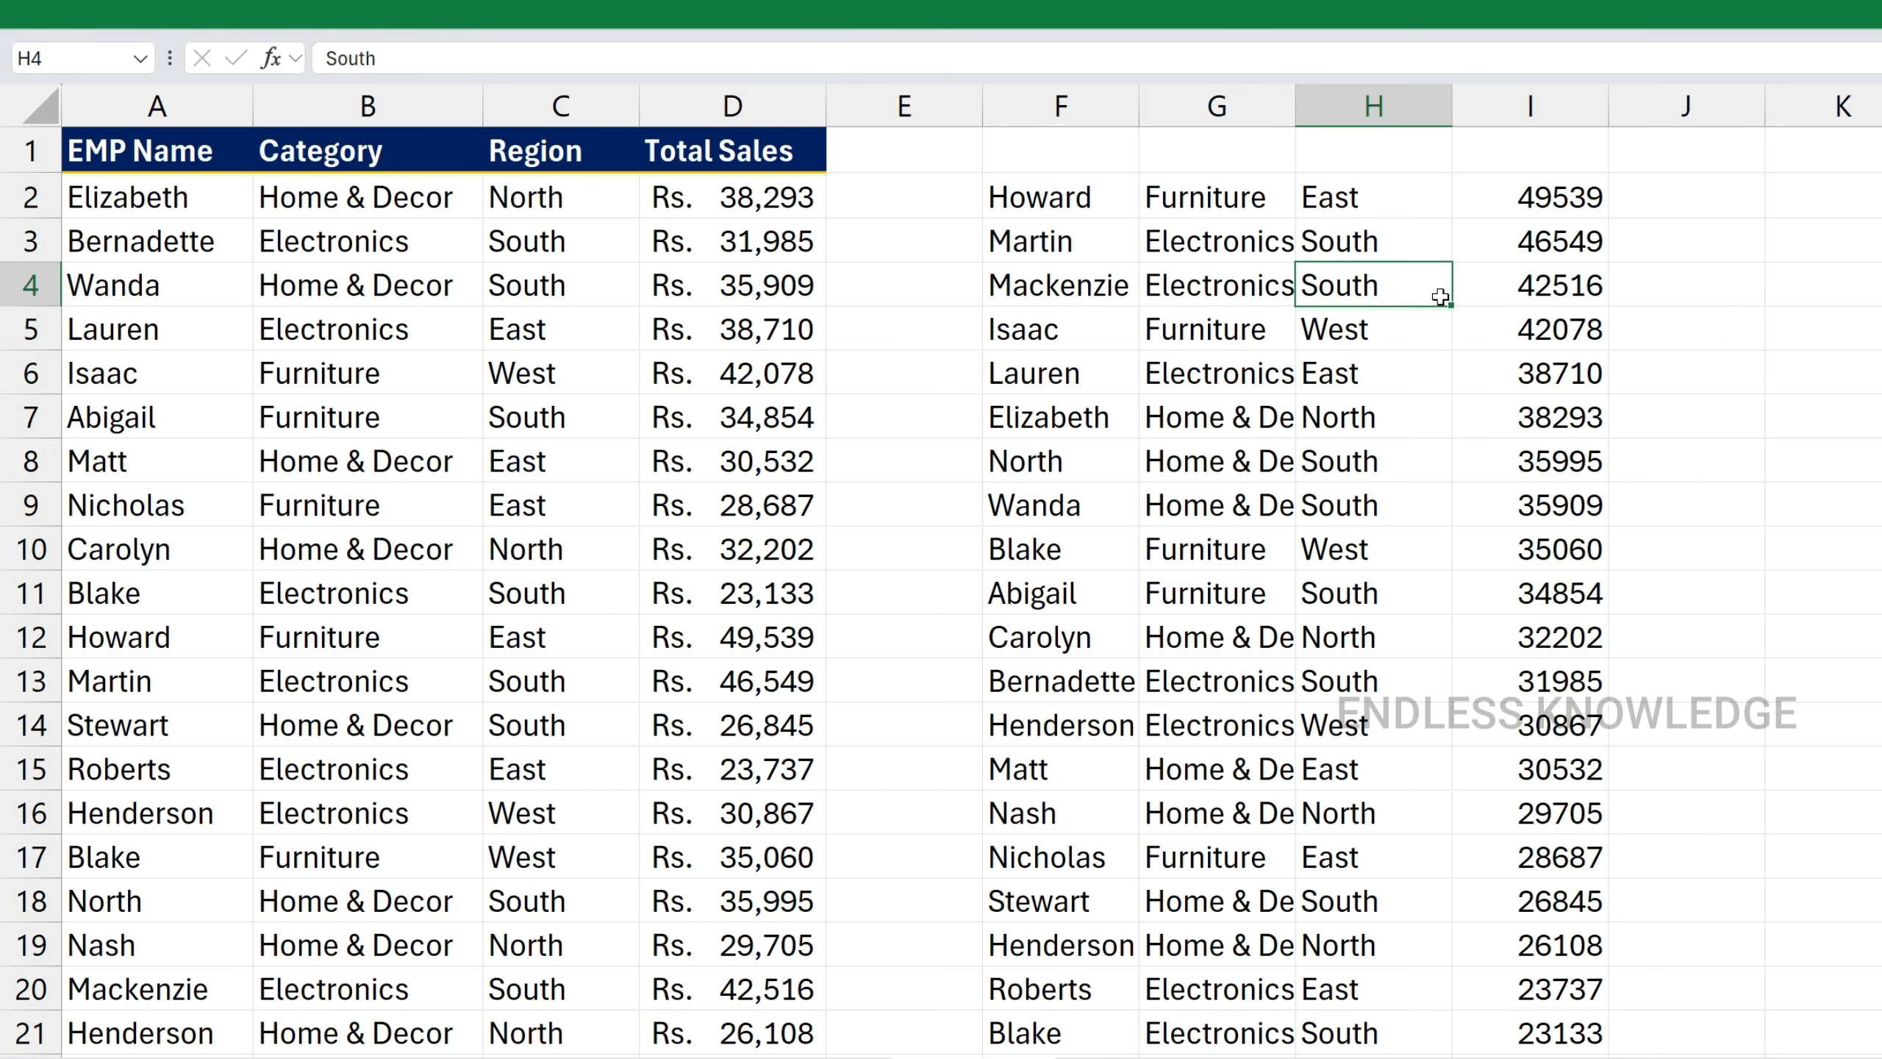
{"action": "key", "text": "ctrl+slash"}
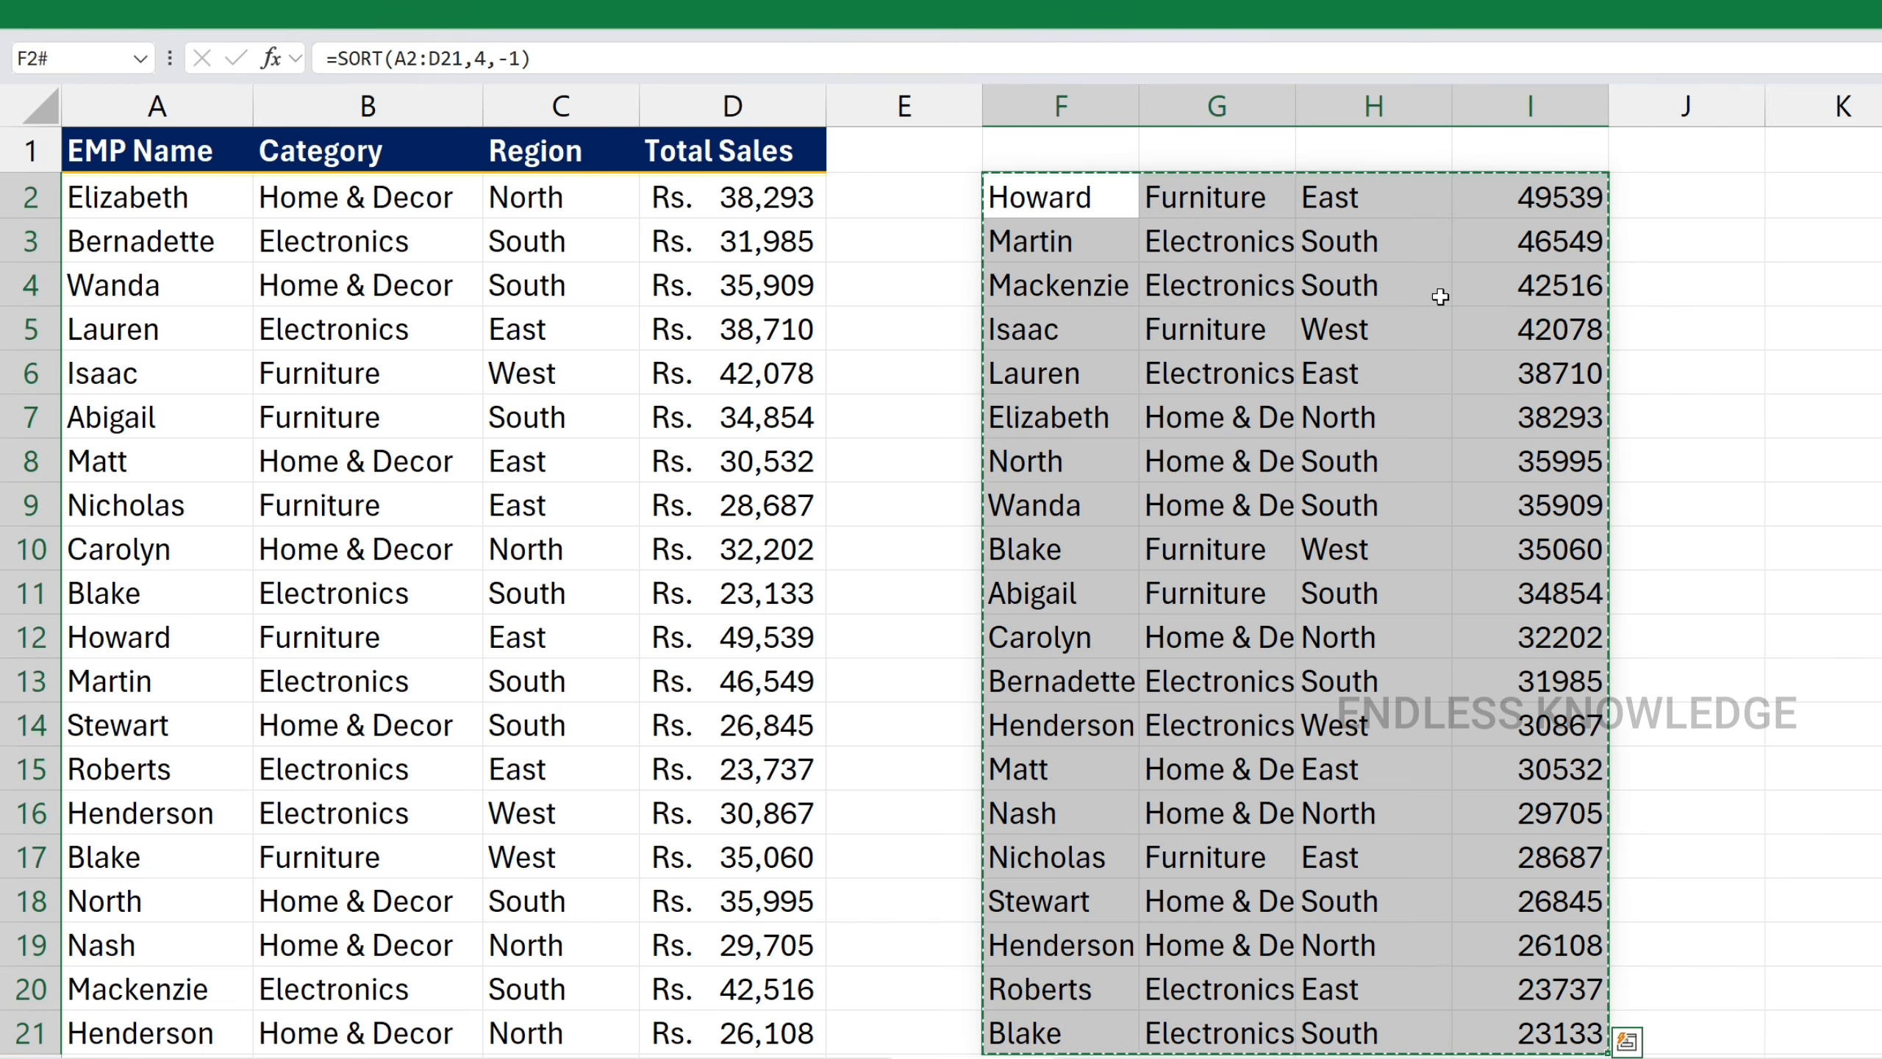
Delete the SORT formula from cell F2 to clear all of its spilled results
{"action": "left_click", "coordinate": [1073, 206]}
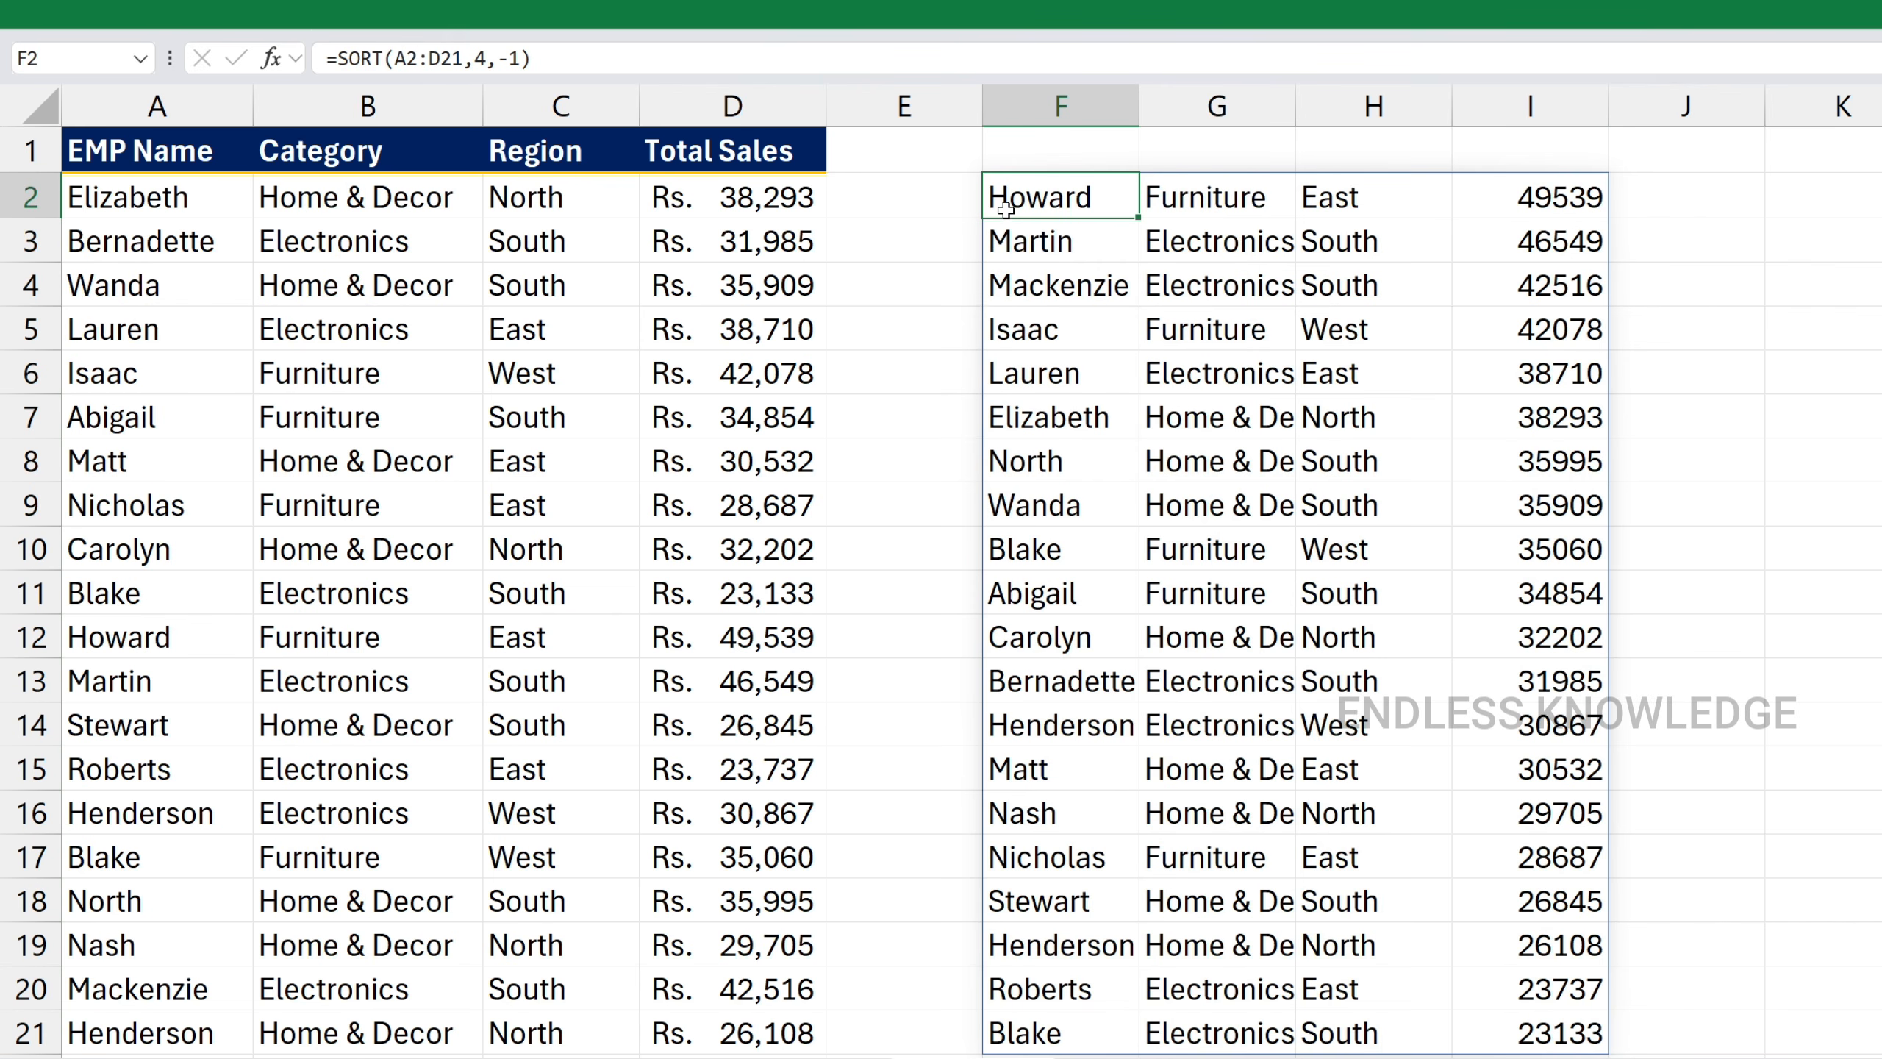
{"action": "key", "text": "Delete"}
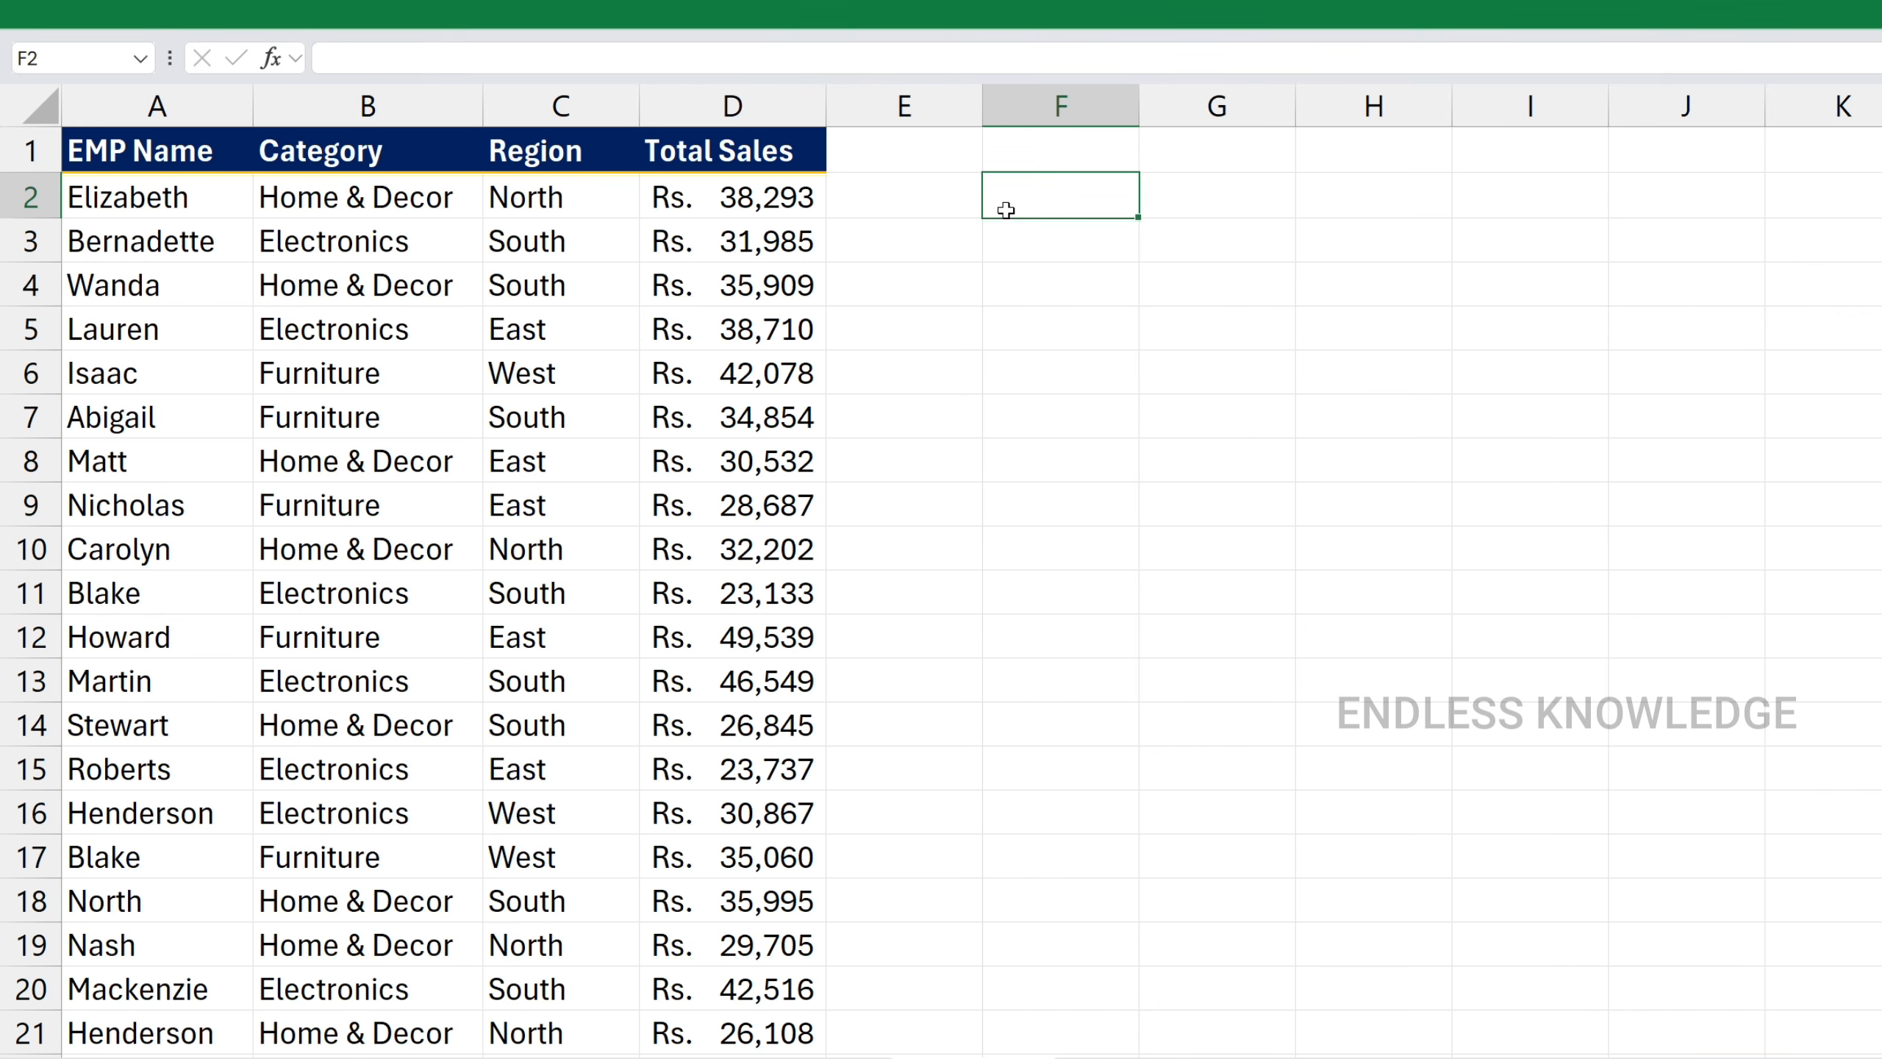
{"action": "left_click", "coordinate": [1036, 338]}
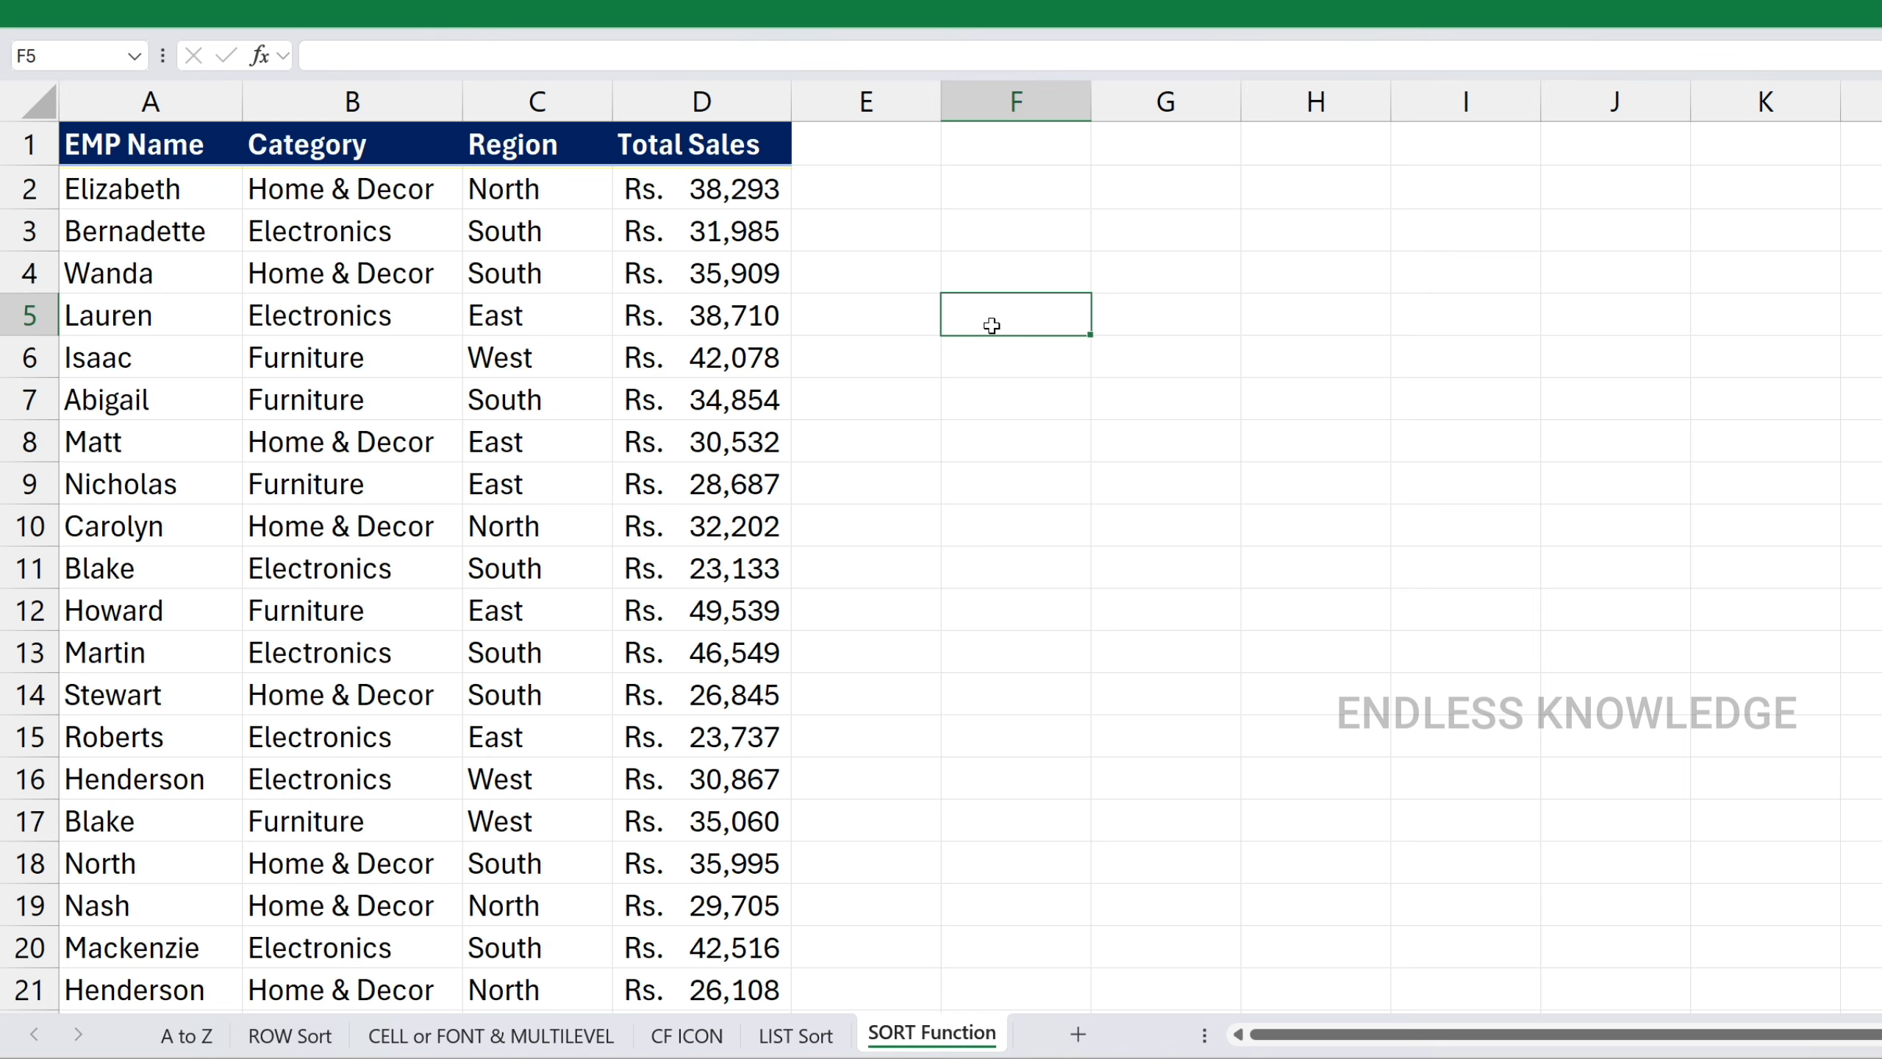